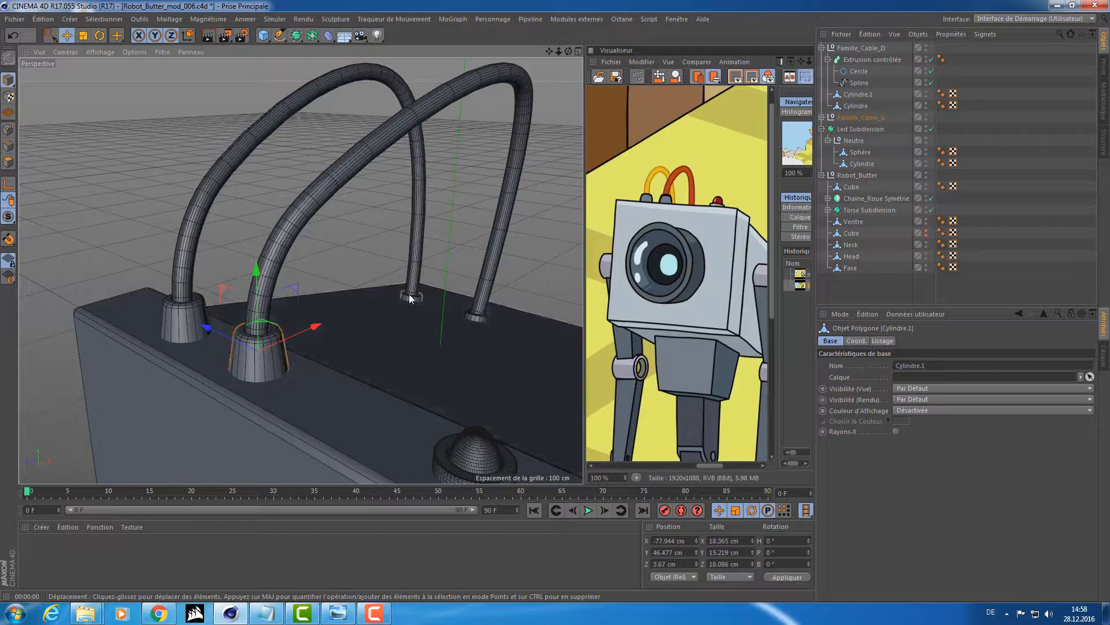
- Show the other robot reference image and select the small rear collar cylinder of Famille_Cable_G, expanding its group
click(799, 275)
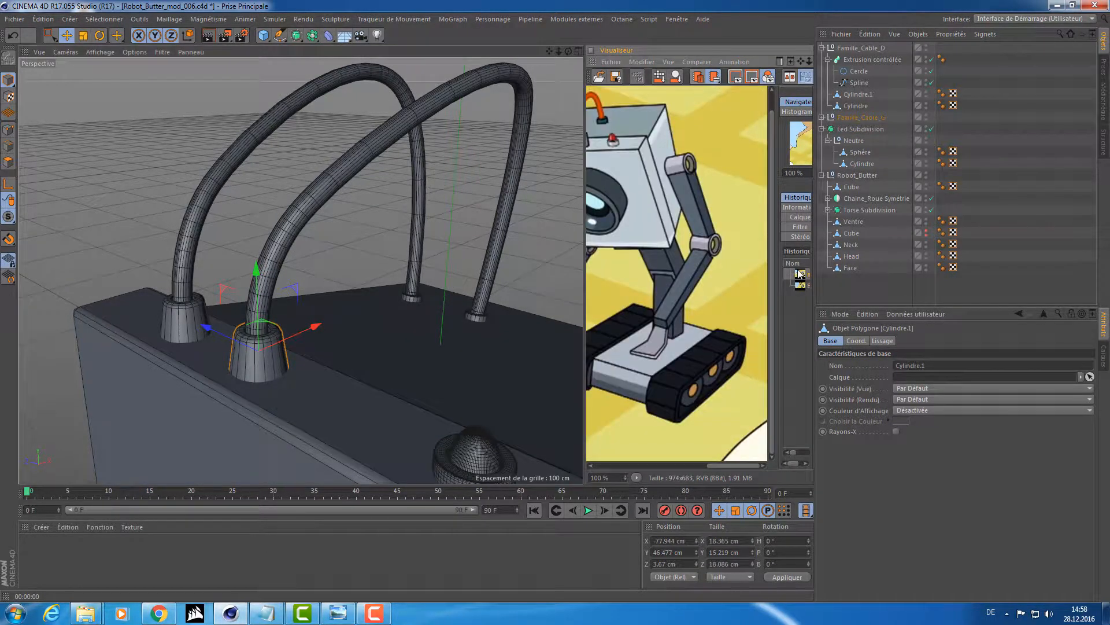
click(477, 314)
scroll(477, 314, up, 5)
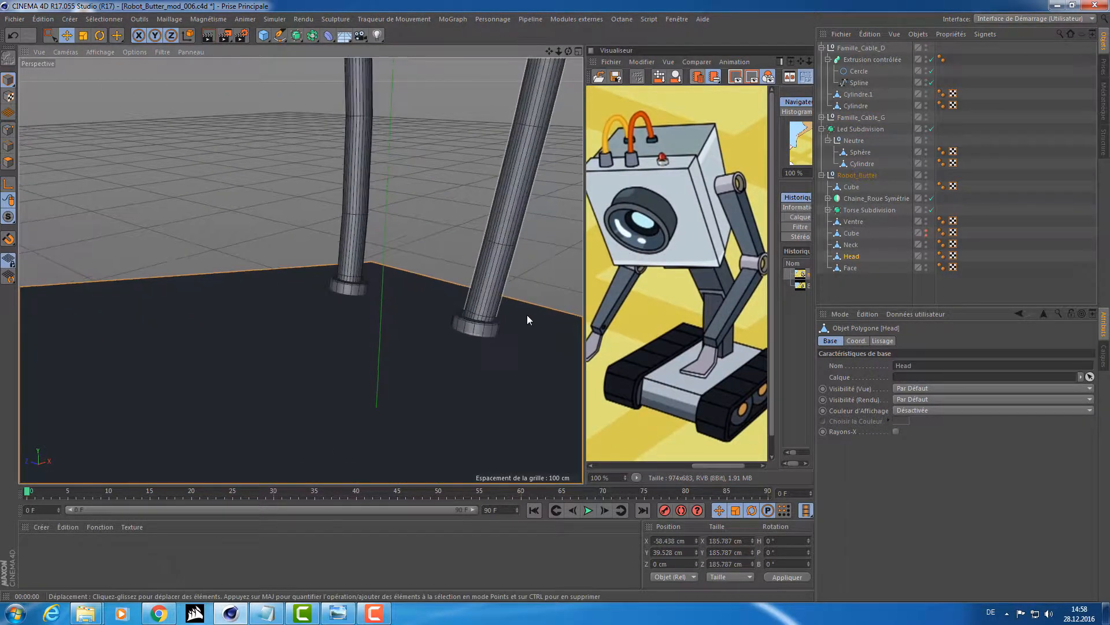
click(468, 320)
scroll(480, 318, up, 2)
alt+drag(492, 322, 493, 306)
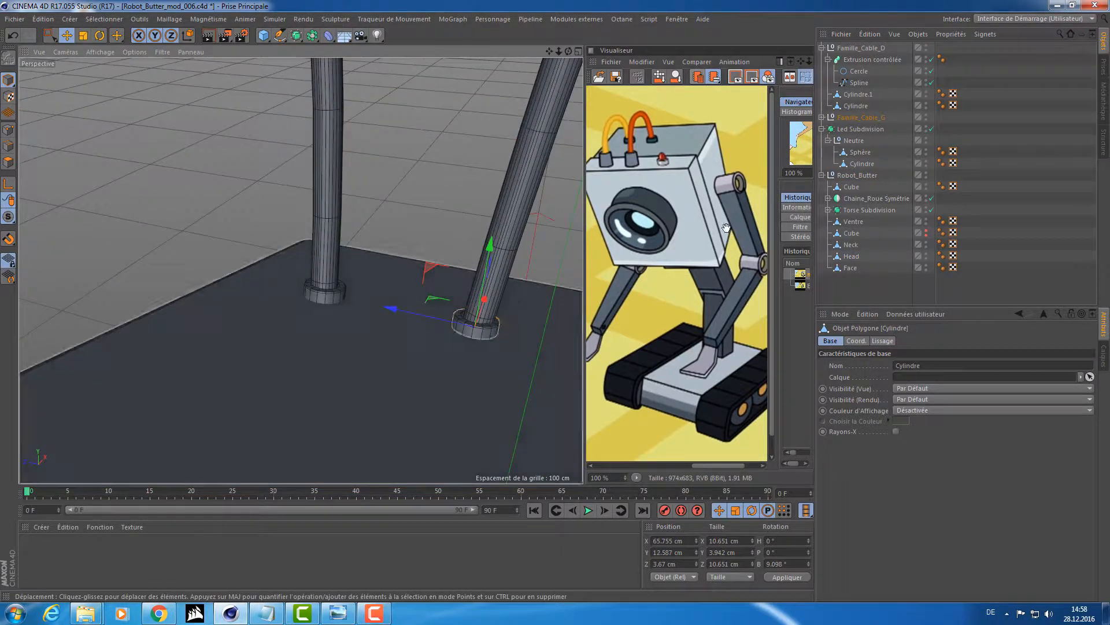
click(822, 118)
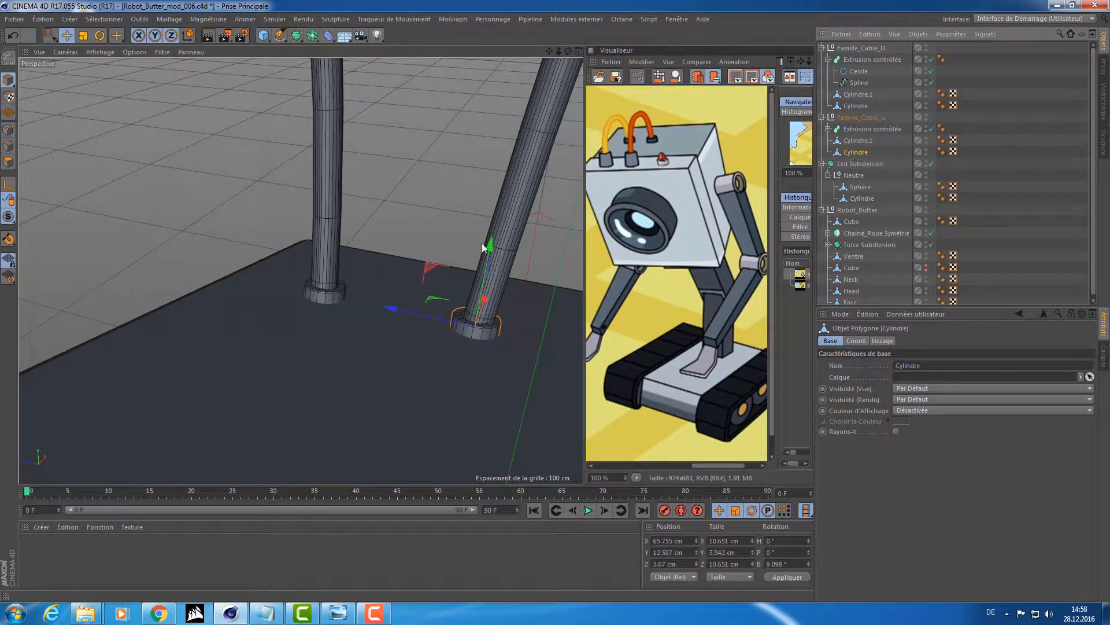
- Try to enlarge the rear collar of Famille_Cable_G to about 12.3 cm across X and Z
key(t)
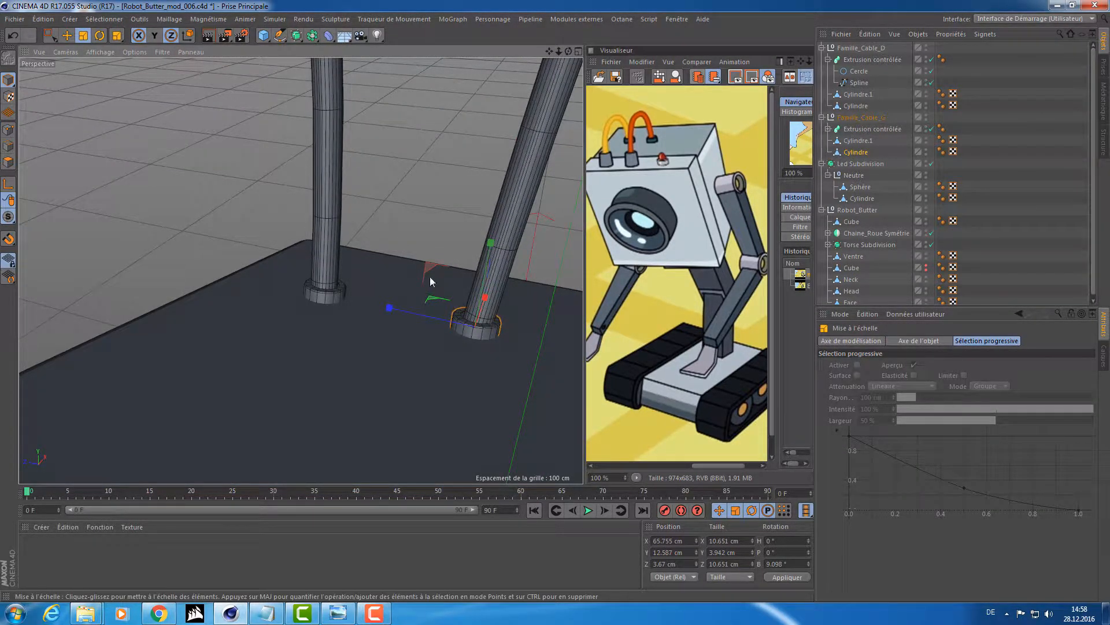
drag(428, 277, 468, 289)
mouse_move(536, 290)
mouse_down()
mouse_move(446, 286)
mouse_move(515, 293)
mouse_up()
alt+drag(514, 294, 499, 321)
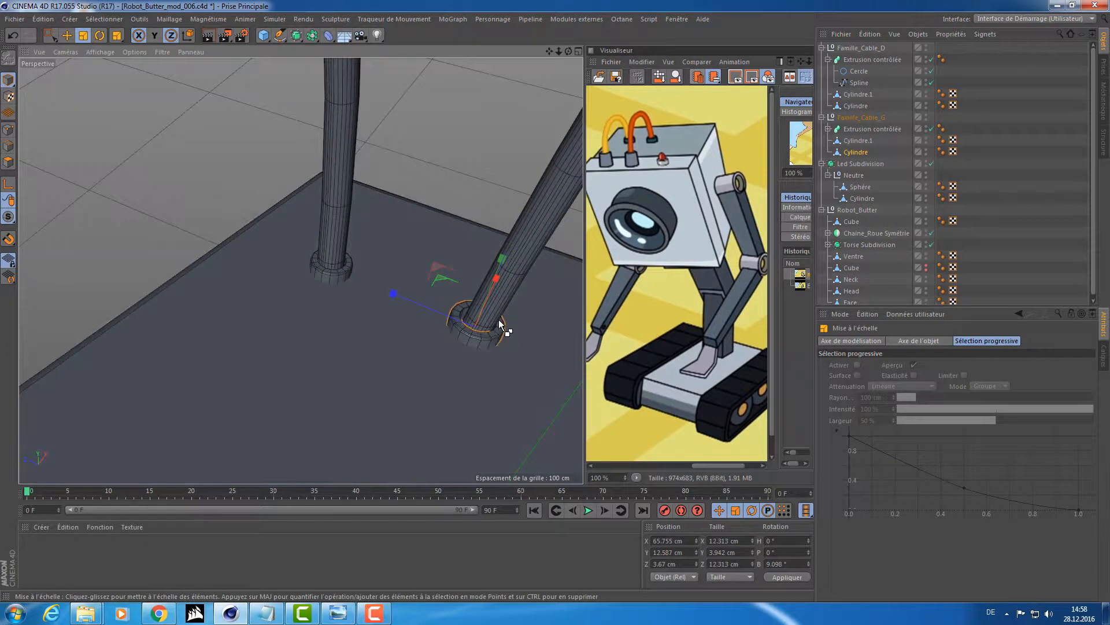
key(ctrl+z)
- Inspect the collars at the cable ends up close and render a preview of the robot's head
drag(421, 263, 470, 345)
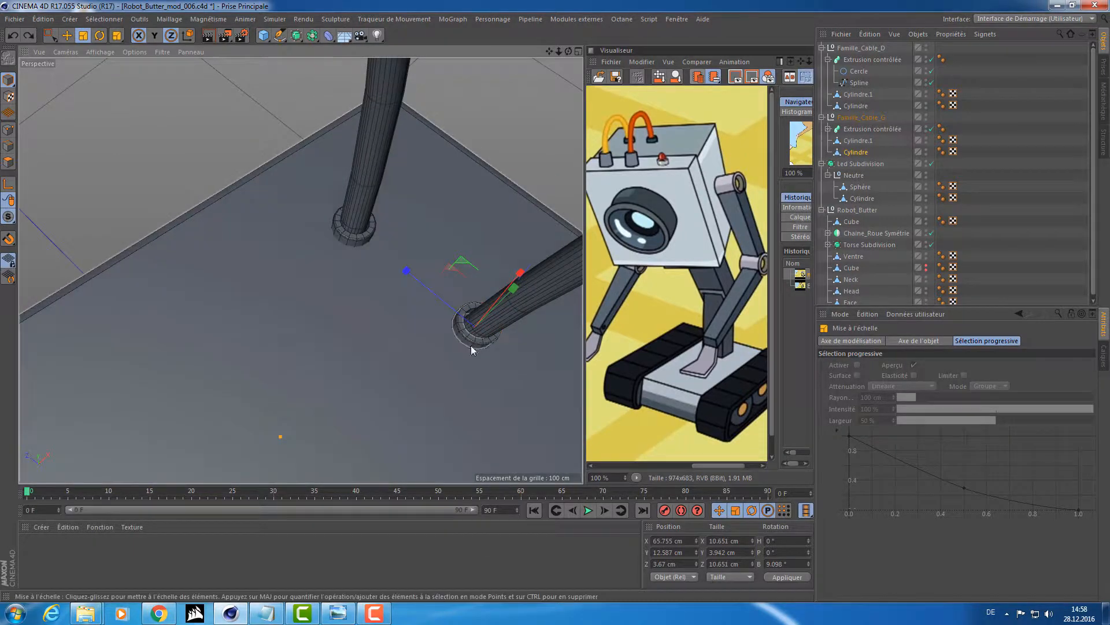
scroll(370, 312, up, 10)
scroll(321, 264, down, 5)
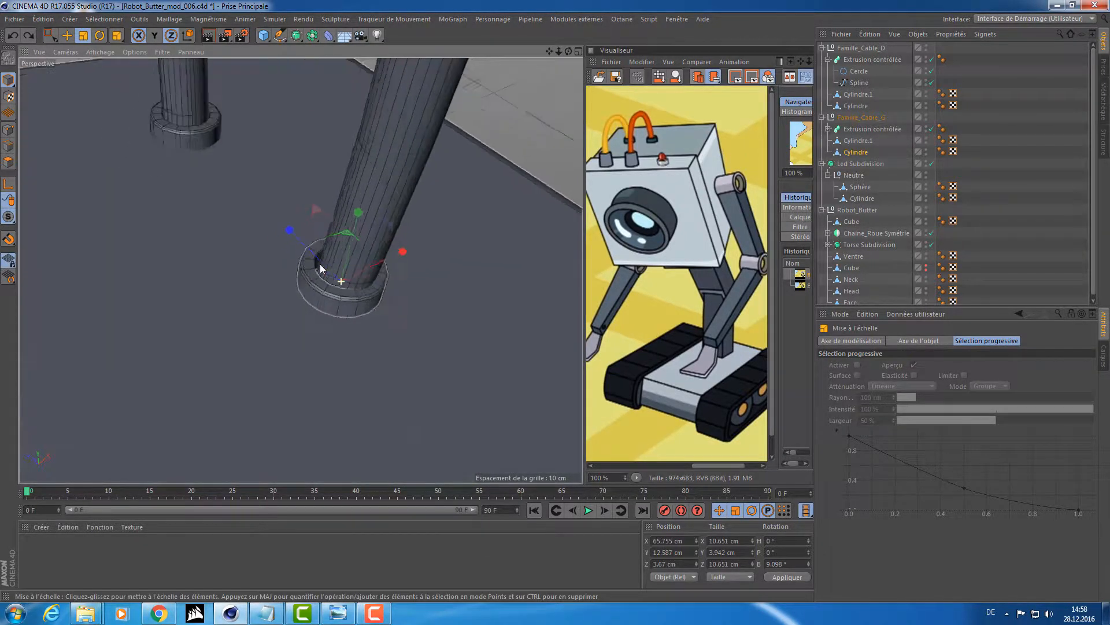
alt+drag(317, 241, 227, 198)
key(ctrl+r)
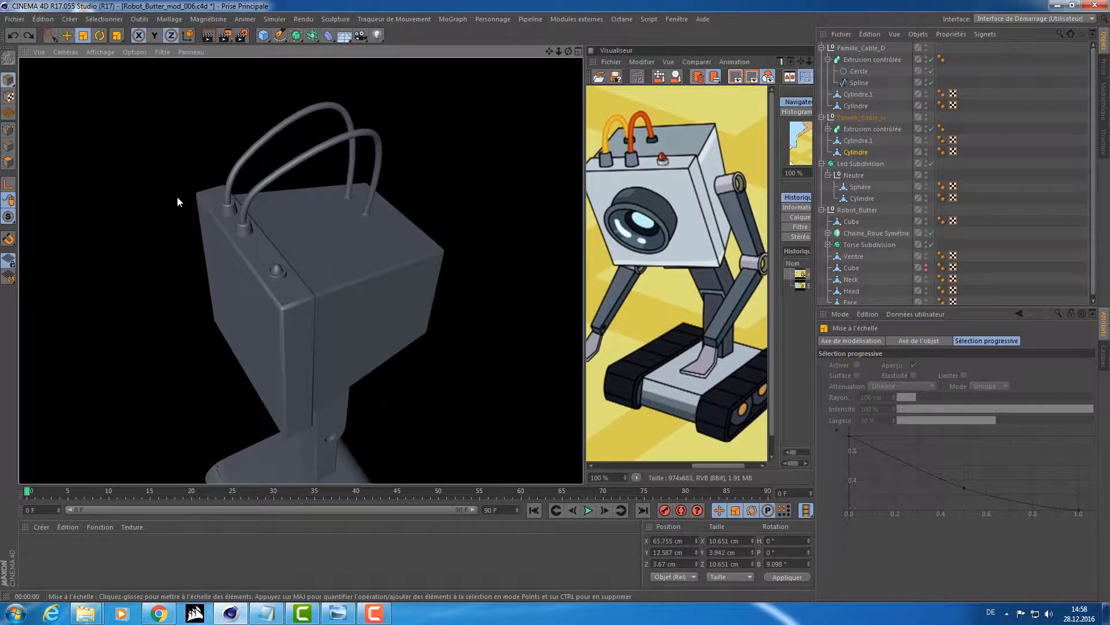
scroll(172, 172, up, 10)
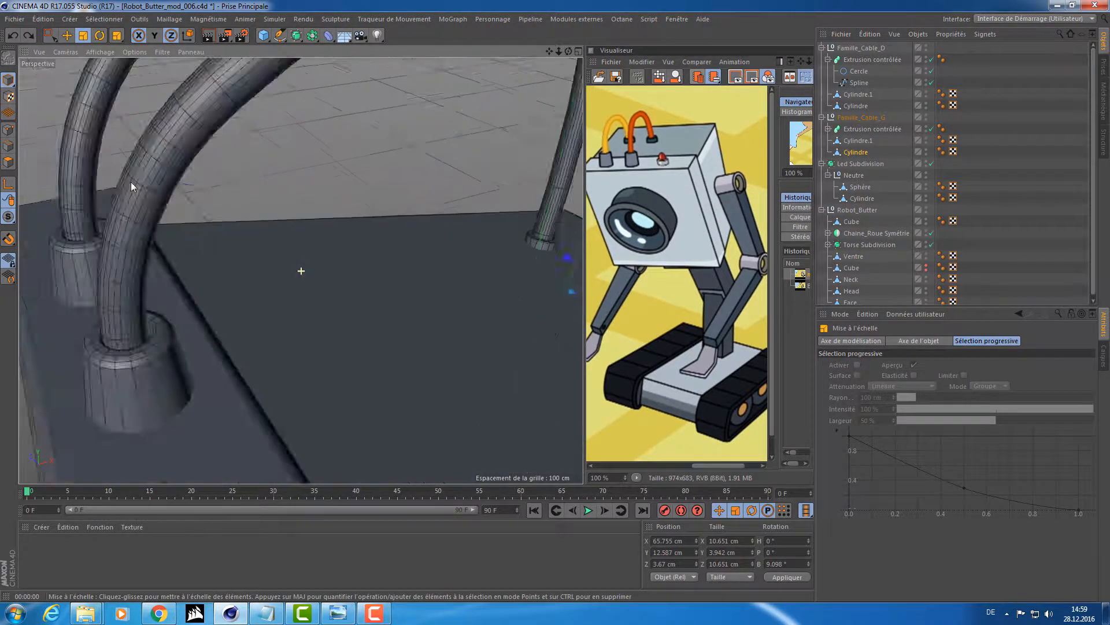
alt+drag(130, 182, 237, 196)
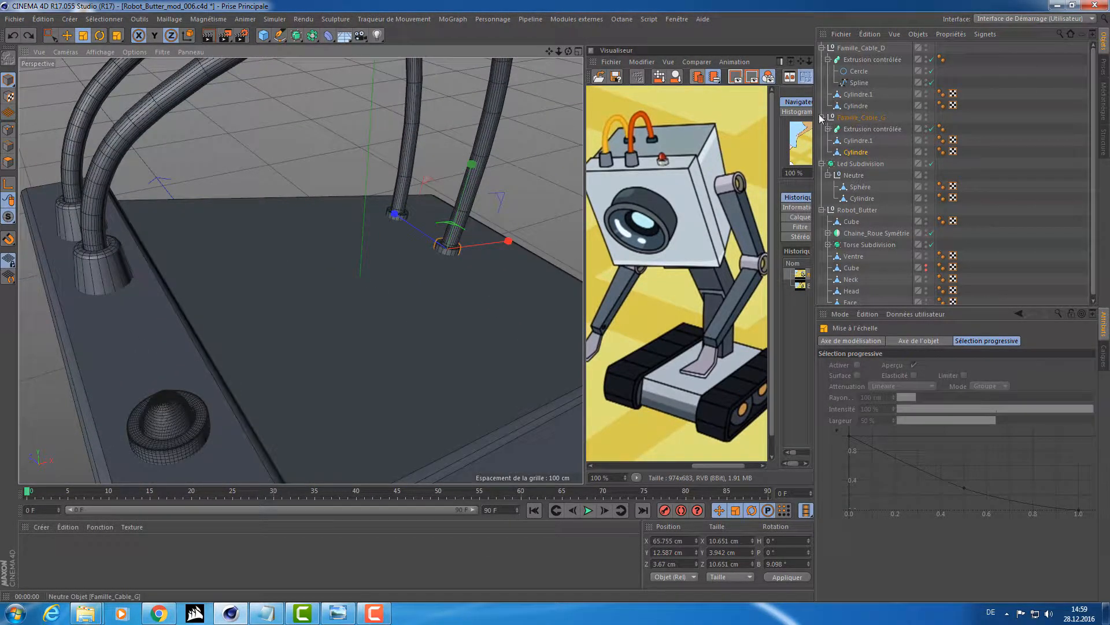
- Collapse the Famille_Cable_D group with its controlled extrusion, and select Famille_Cable_G with its contents expanded
click(822, 117)
click(828, 59)
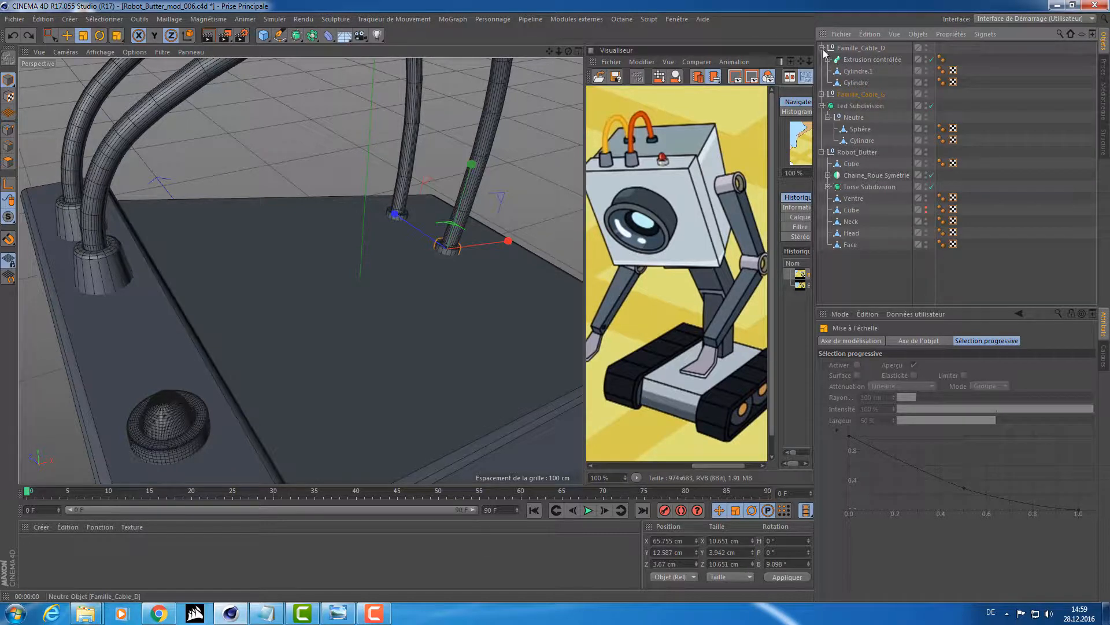
click(821, 48)
click(861, 60)
click(821, 60)
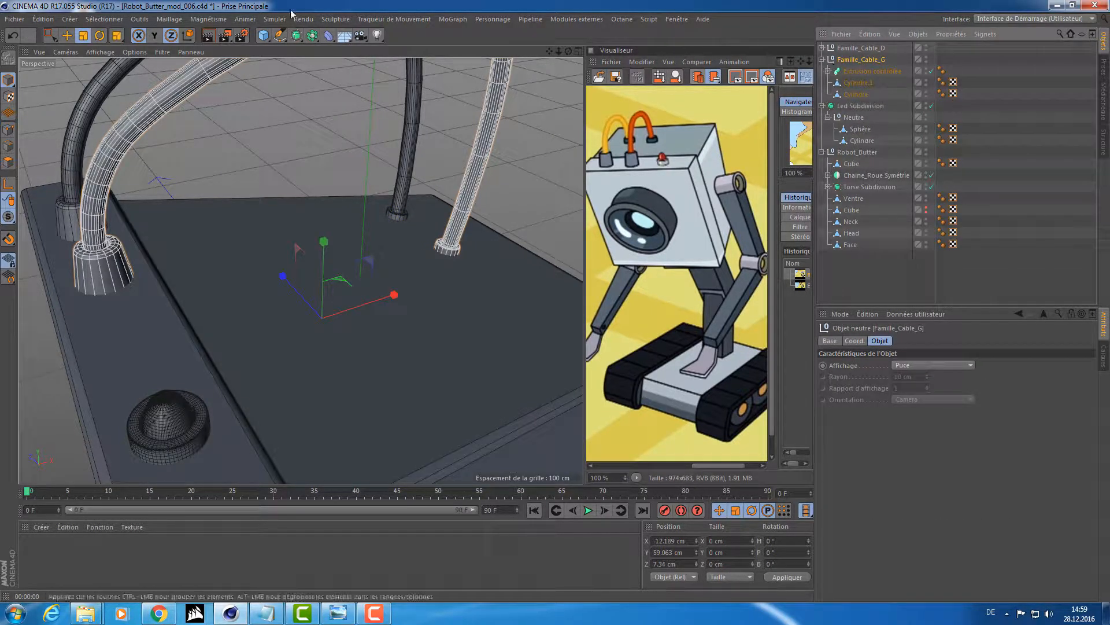
- Create a Subdivision Surface object and duplicate it so there is one for each cable
click(297, 38)
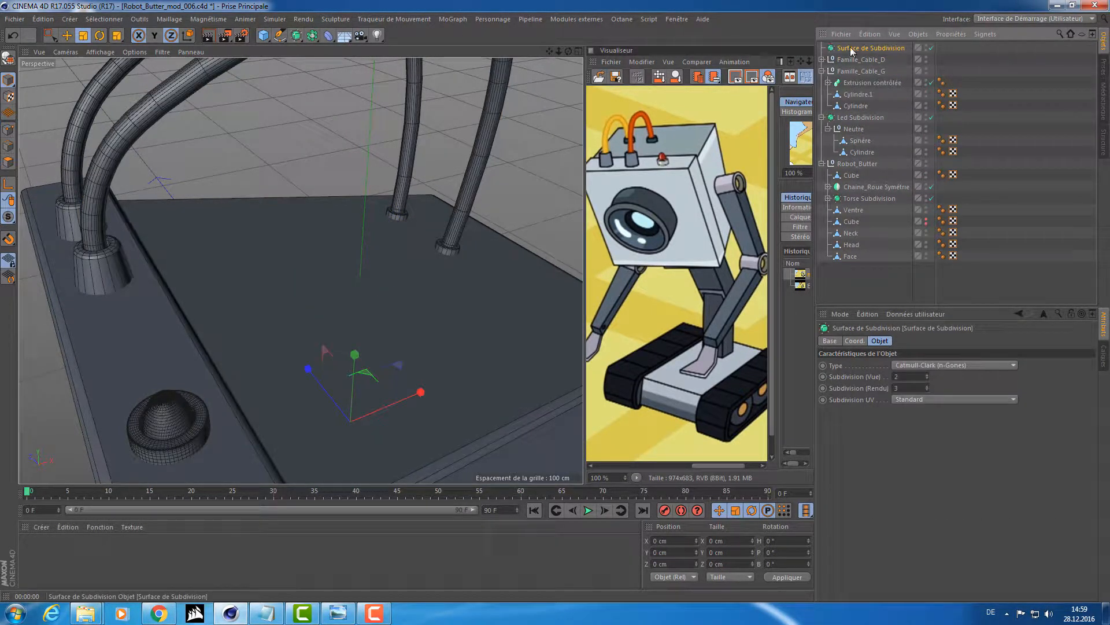
key(ctrl+c)
key(ctrl+v)
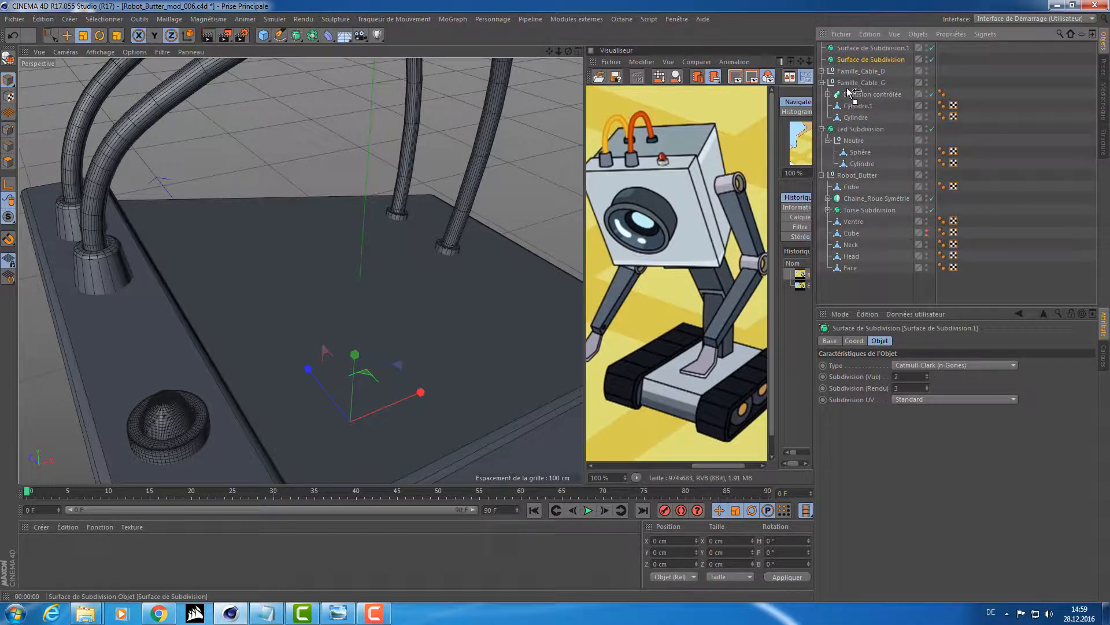
- Try to nest the subdivision surfaces inside the cable groups, with Famille_Cable_D's controlled extrusion as a child of its surface
drag(850, 92, 855, 61)
click(822, 60)
click(853, 72)
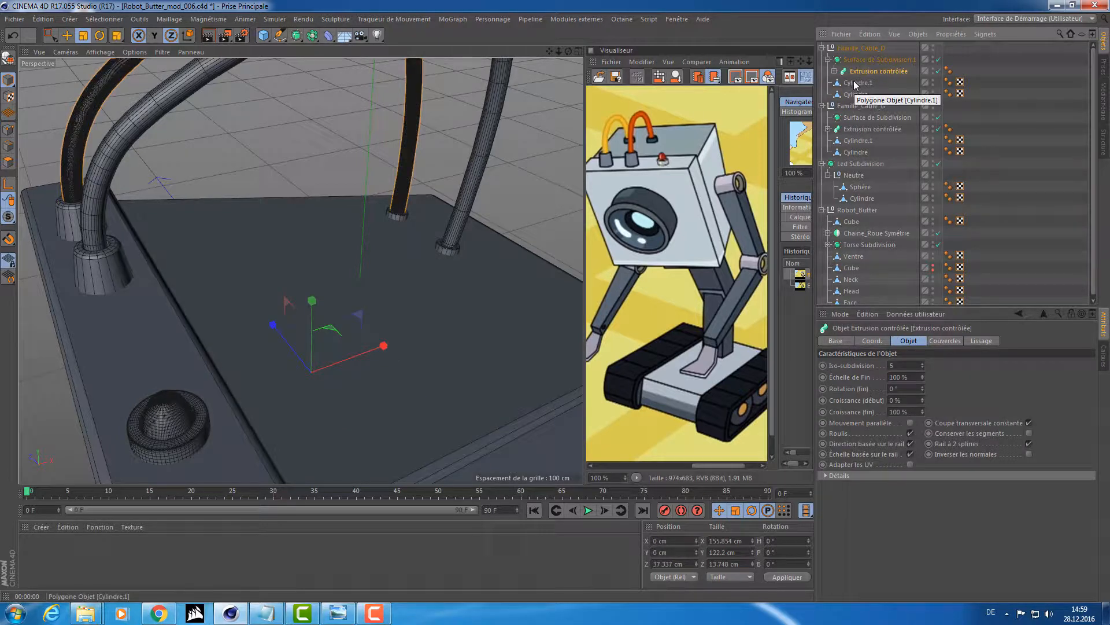
key(ctrl+z)
key(ctrl+z)
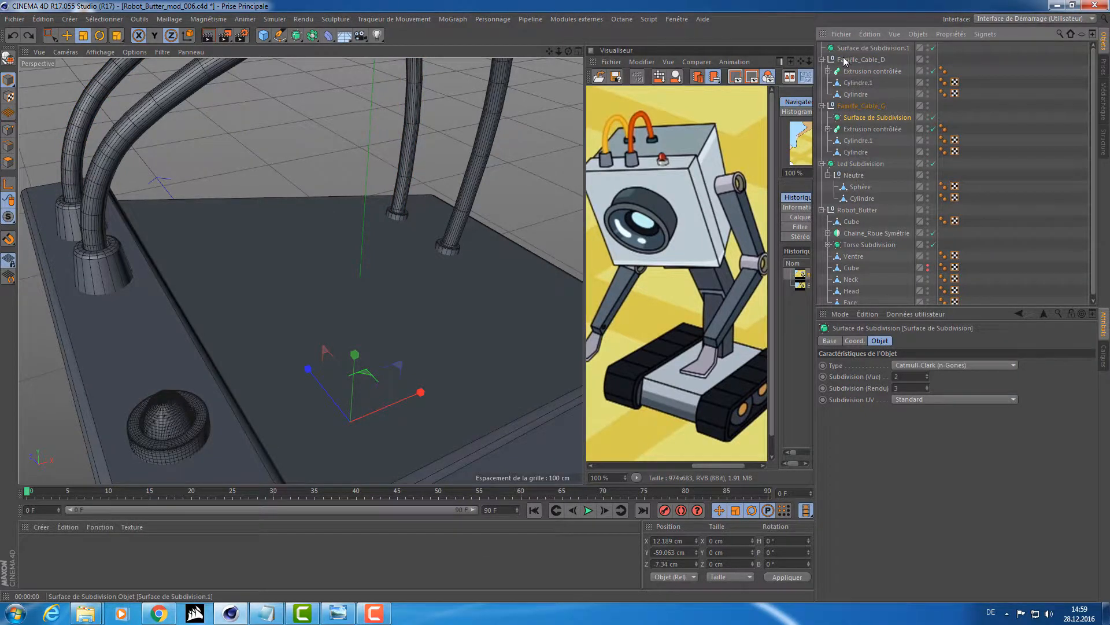
- Make Famille_Cable_D a child of Surface de Subdivision.1 and Famille_Cable_G a child of a top-level Surface de Subdivision, collapsing both groups
click(847, 59)
drag(855, 49, 855, 50)
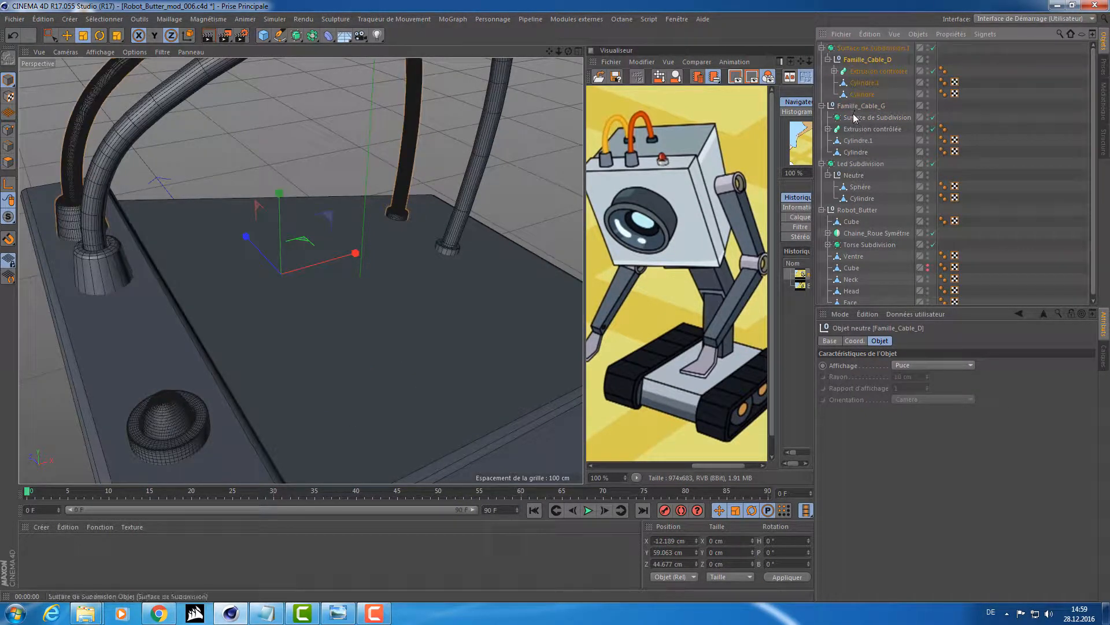
click(847, 117)
drag(861, 47, 861, 46)
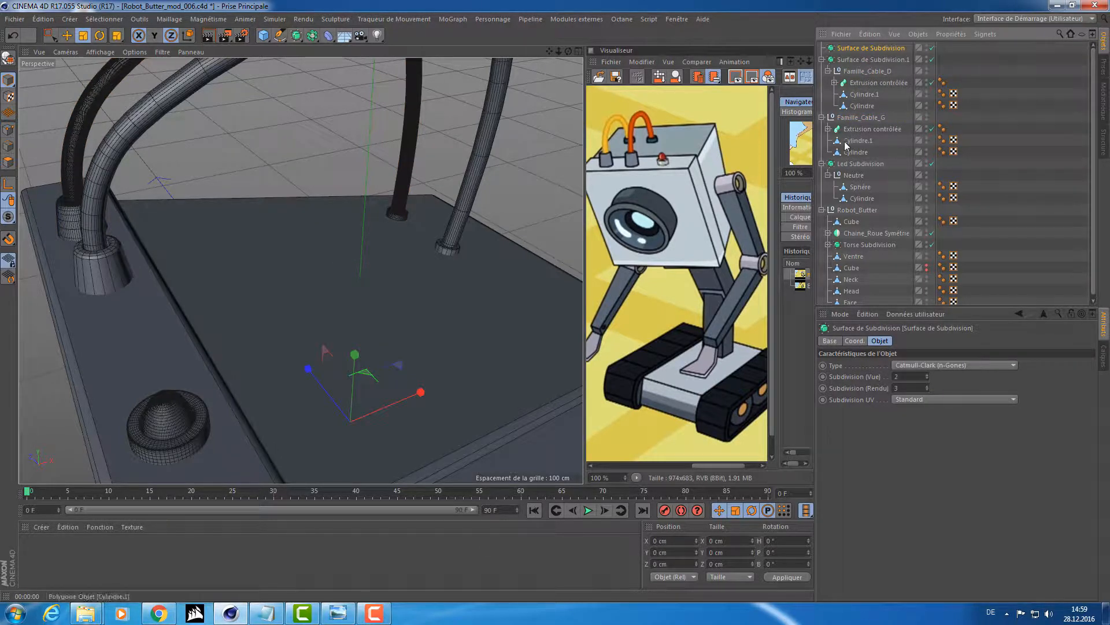
click(849, 118)
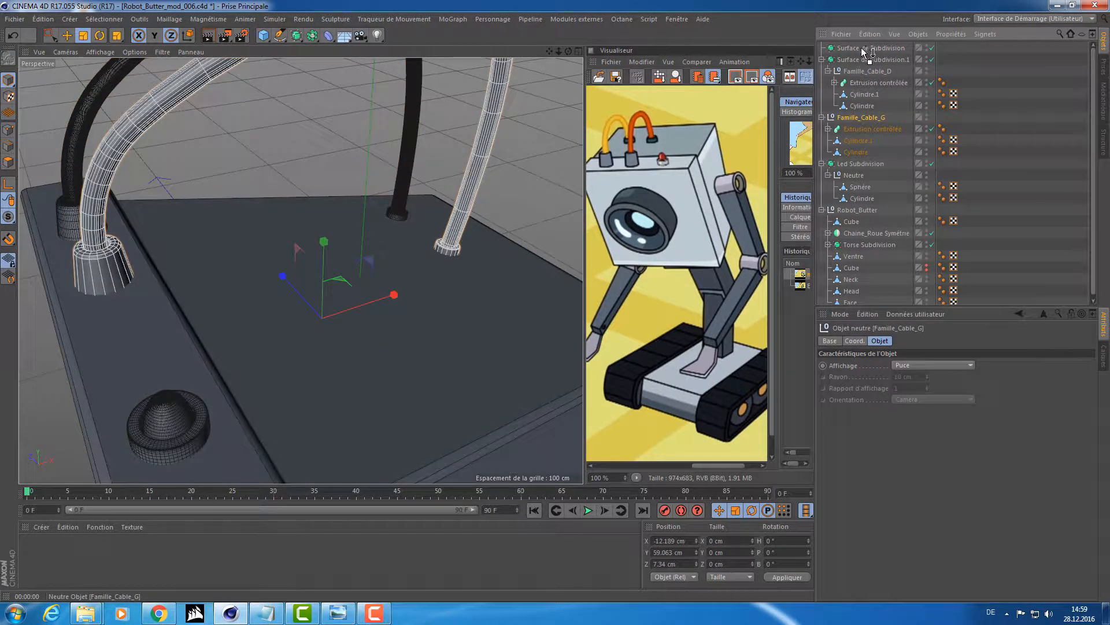
drag(863, 52, 863, 51)
click(829, 60)
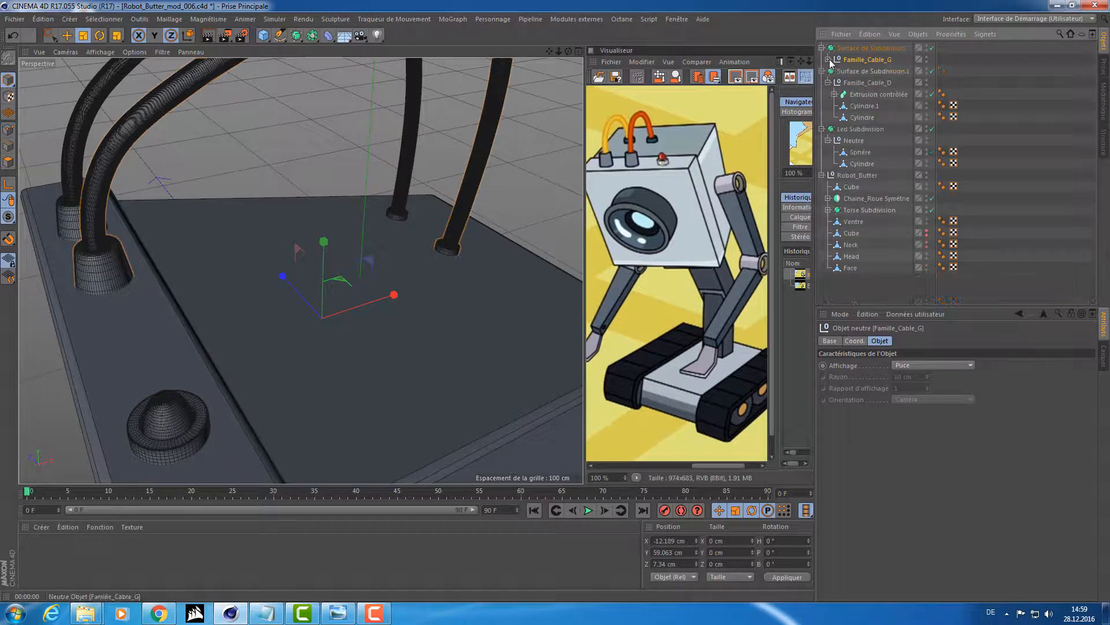
click(828, 83)
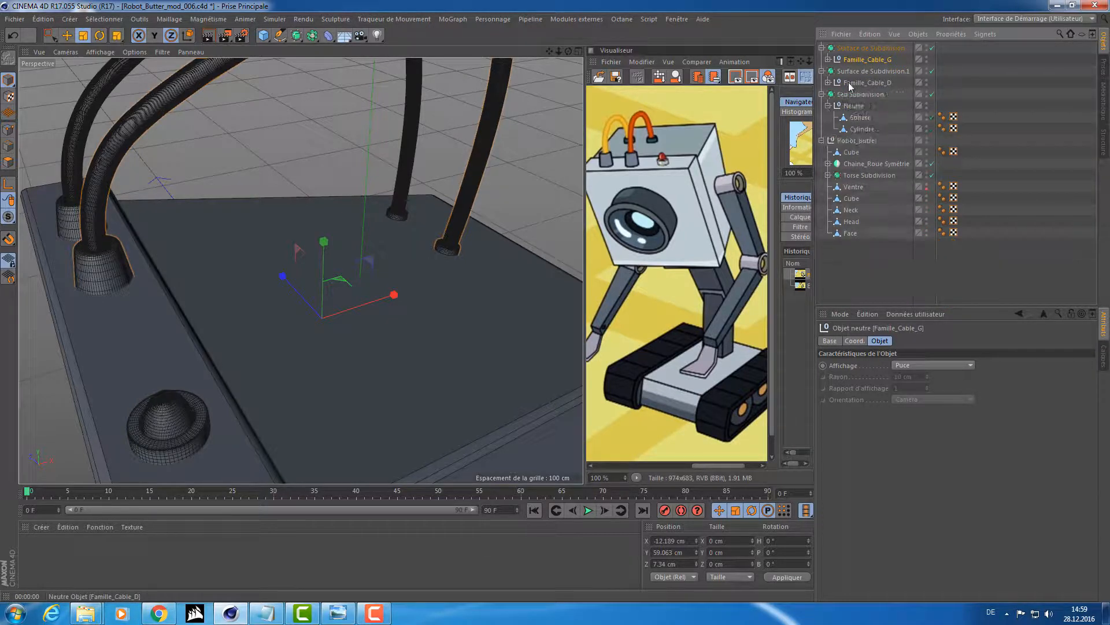
- Rename the subdivision surface containing Famille_Cable_D as "Famille_Cable_D Subdivision"
double_click(854, 83)
double_click(866, 71)
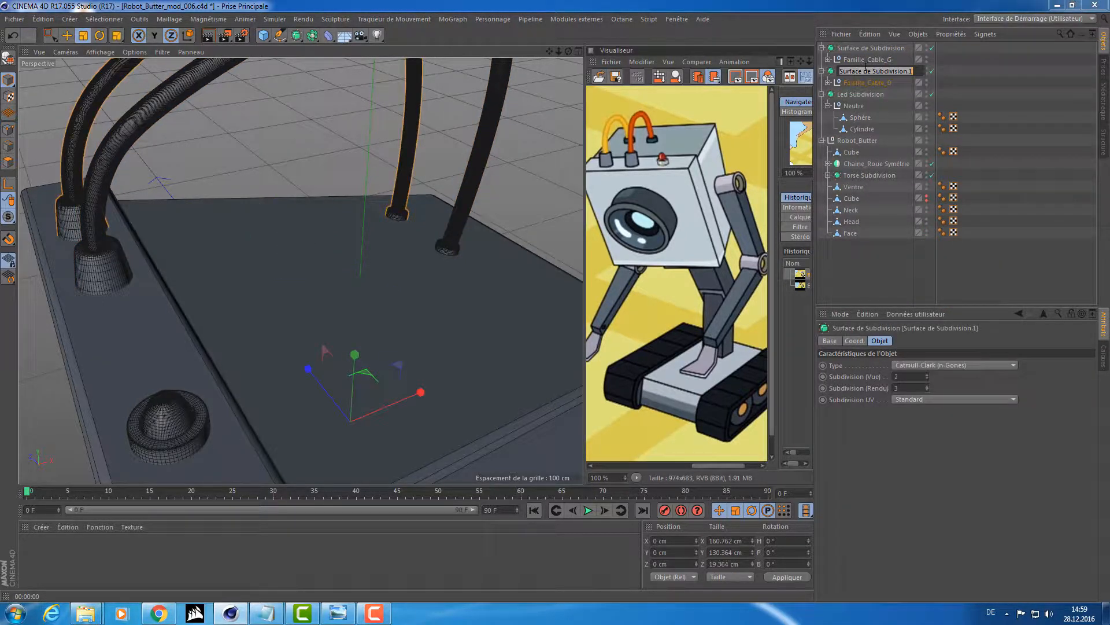
key(ctrl+v)
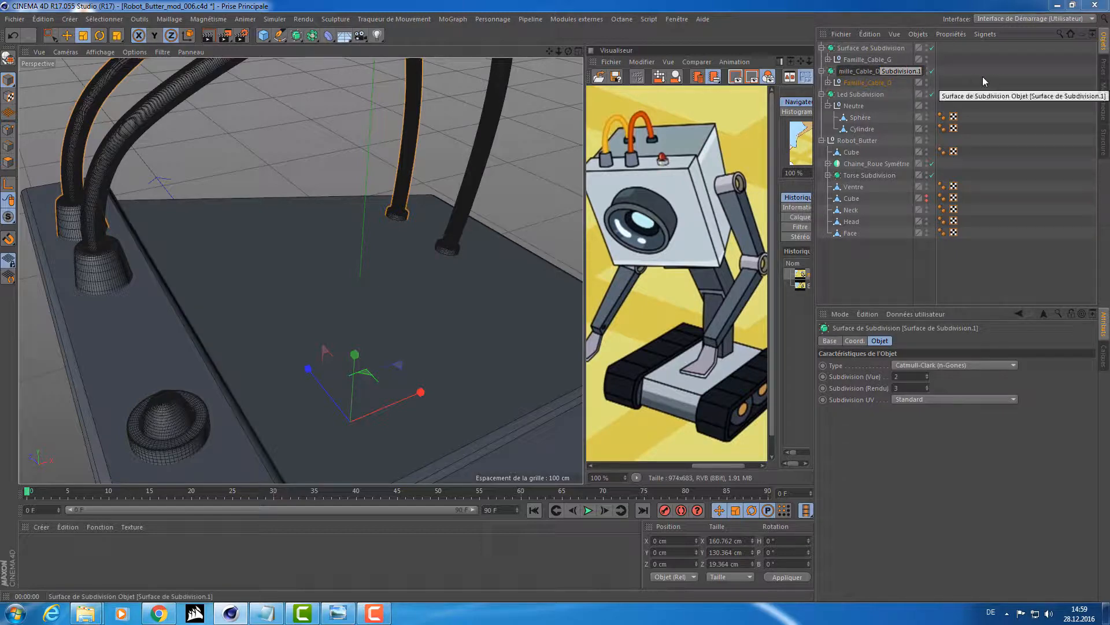
key(BackSpace)
key(BackSpace)
key(Return)
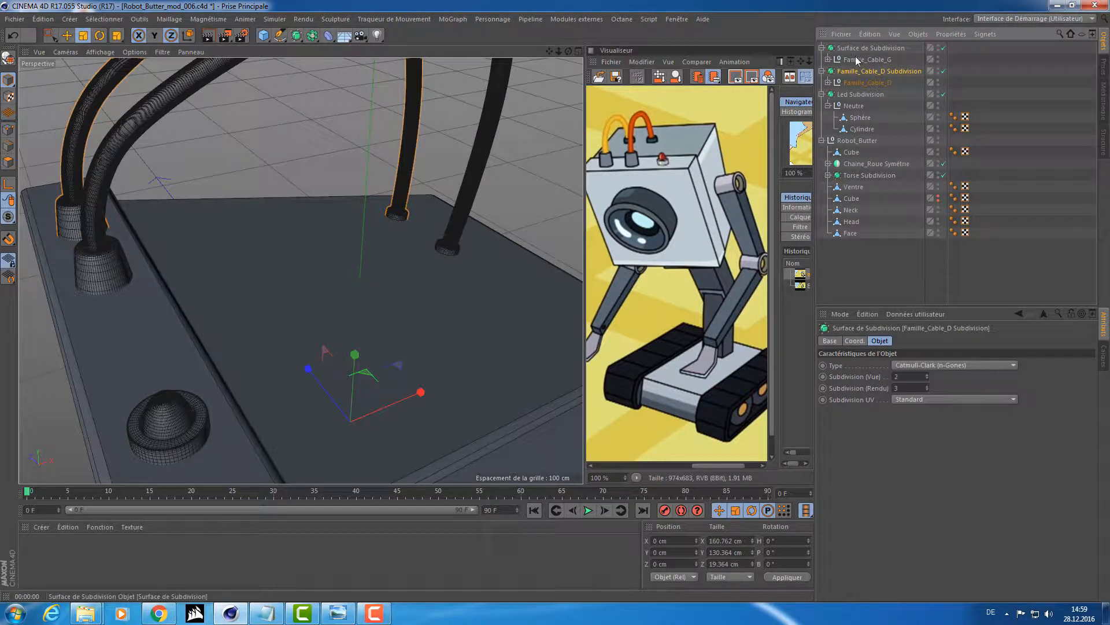
- Rename the other subdivision surface as "Famille_Cable_G Subdivision", collapse it and select Famille_Cable_D Subdivision
double_click(868, 48)
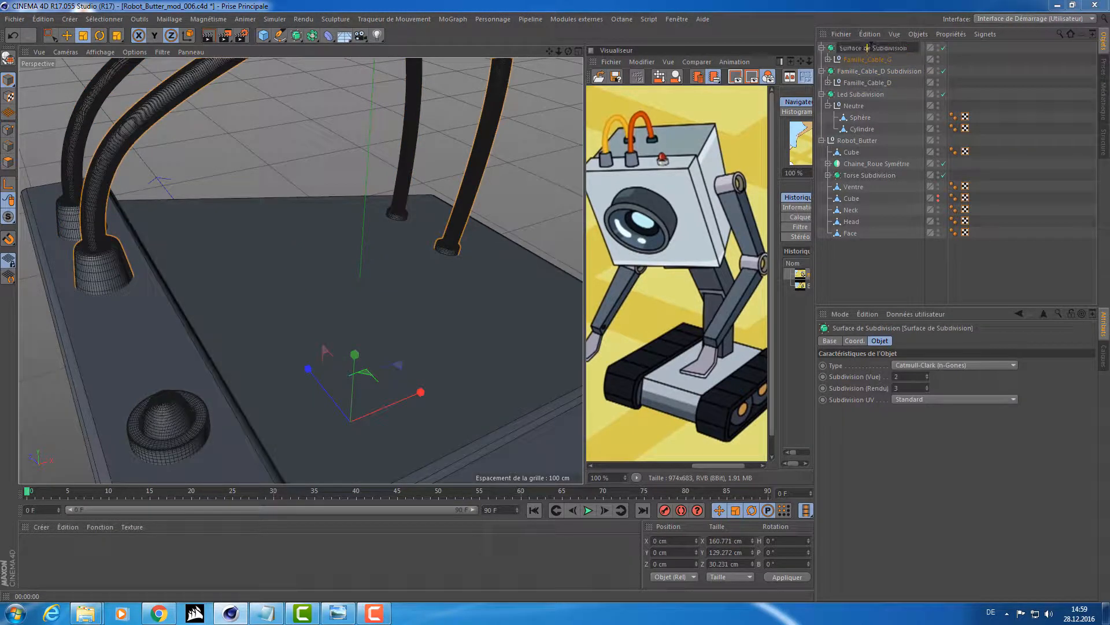
key(ctrl+v)
key(Return)
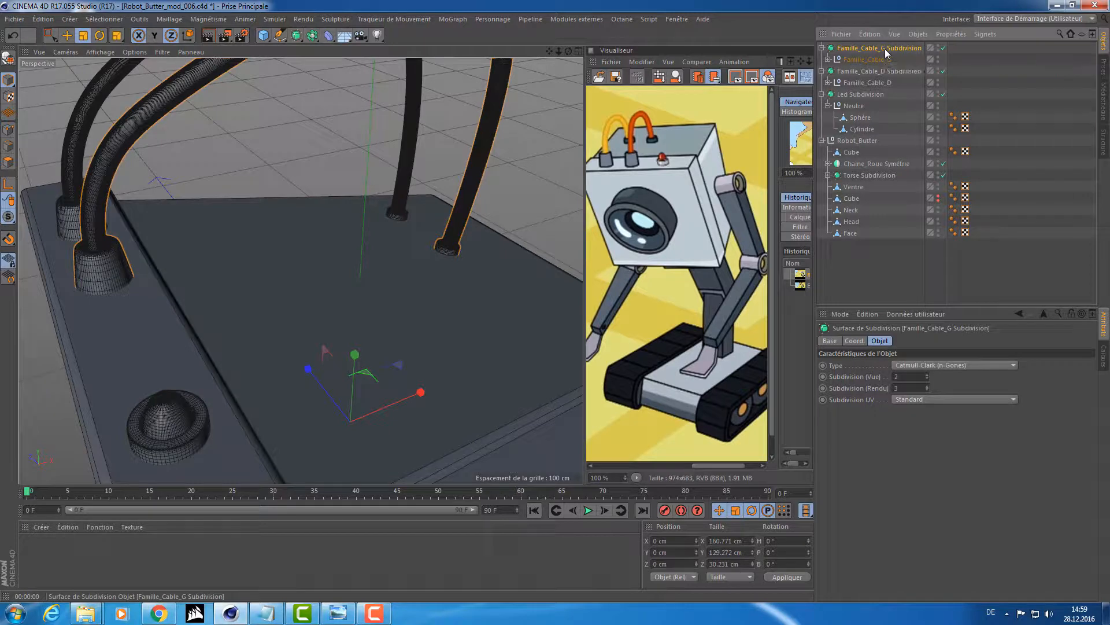
click(822, 48)
click(879, 60)
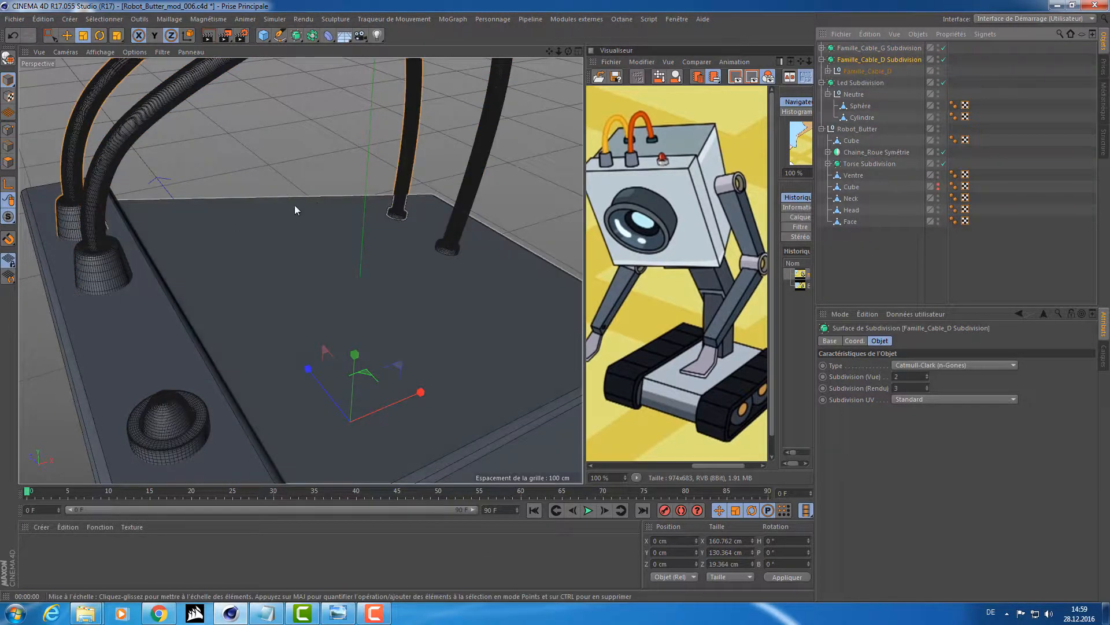
- Widen the perspective viewport and examine the smoothed cables and their conical bases up close
alt+right_drag(410, 190, 339, 191)
alt+drag(339, 191, 314, 177)
alt+right_drag(305, 171, 434, 171)
alt+drag(433, 171, 383, 175)
mouse_move(383, 176)
alt+right_down()
mouse_move(411, 178)
mouse_move(379, 182)
alt+right_up()
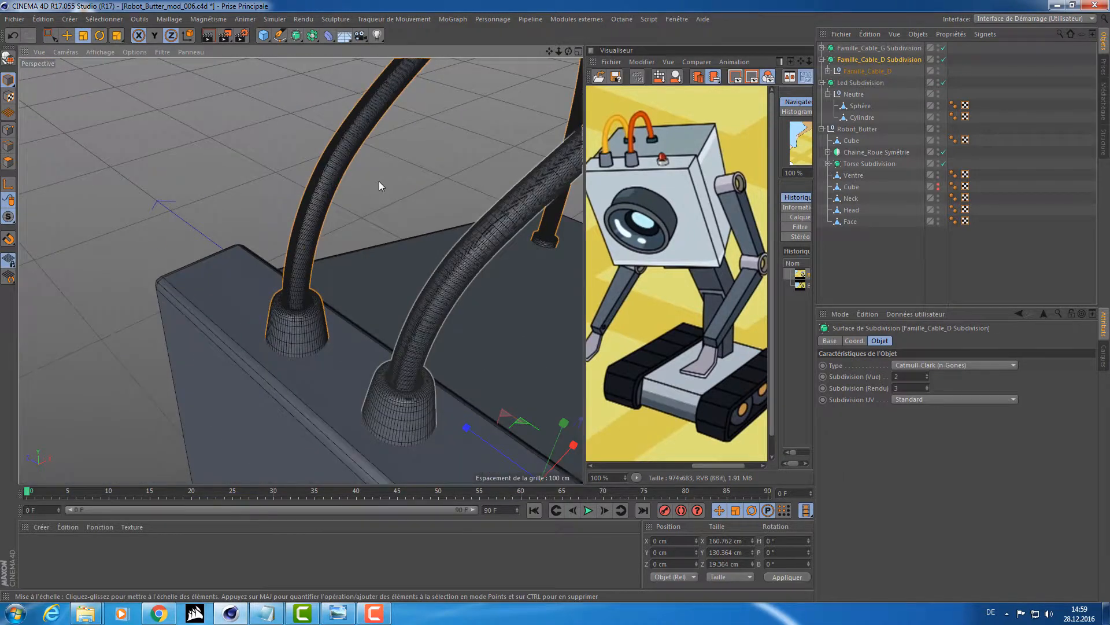
alt+drag(379, 182, 459, 180)
drag(585, 188, 676, 188)
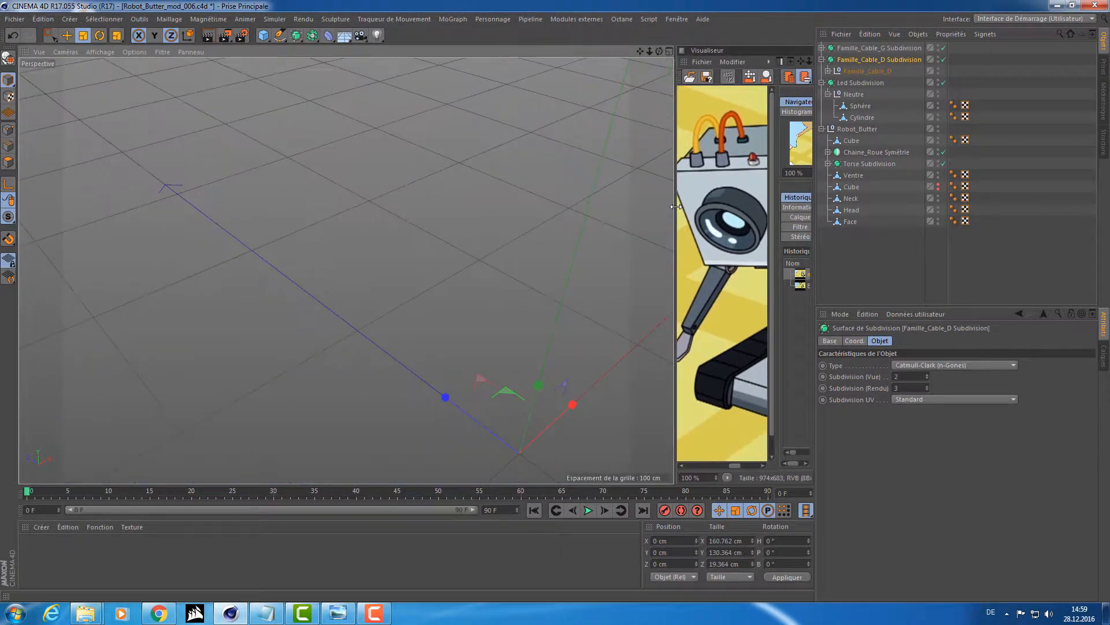
alt+drag(400, 195, 339, 294)
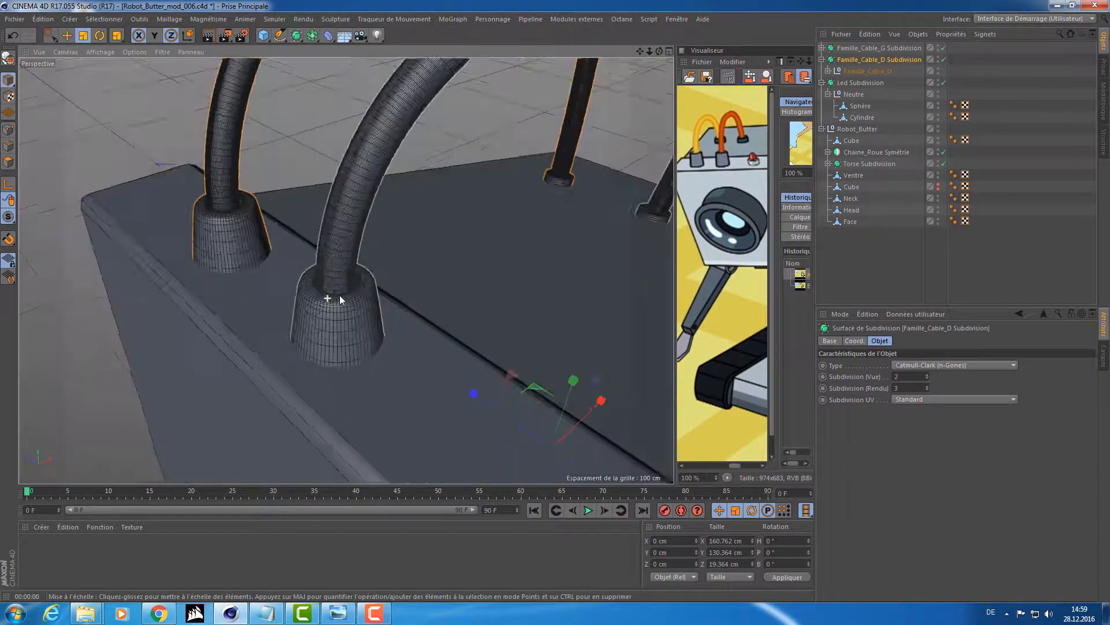
alt+right_drag(339, 295, 371, 292)
alt+right_drag(454, 284, 436, 283)
alt+drag(436, 282, 464, 259)
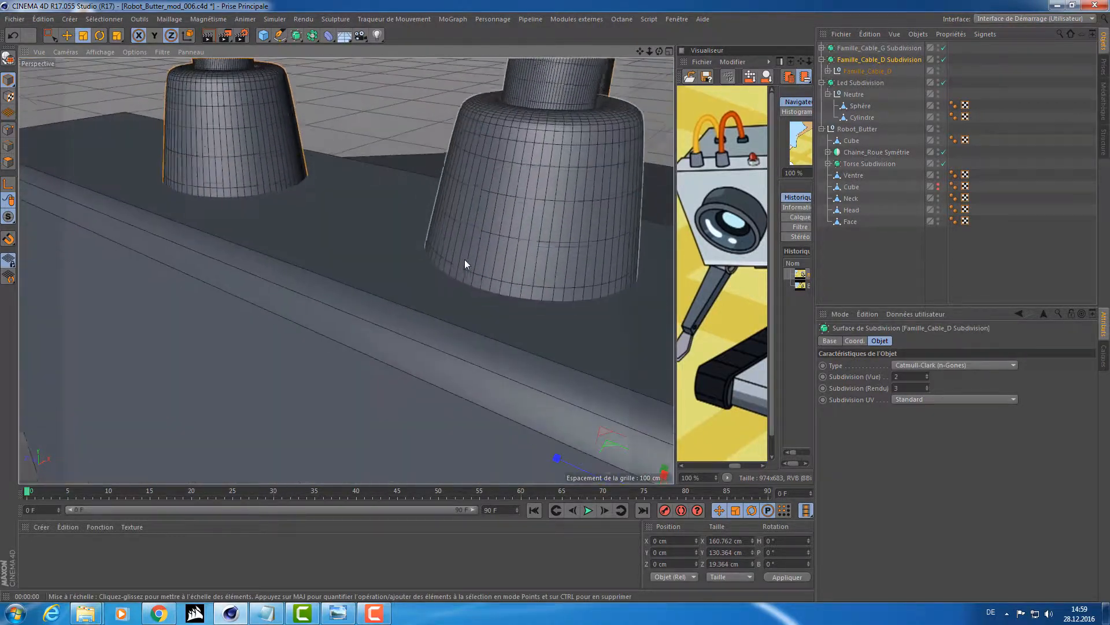
alt+right_drag(501, 242, 446, 266)
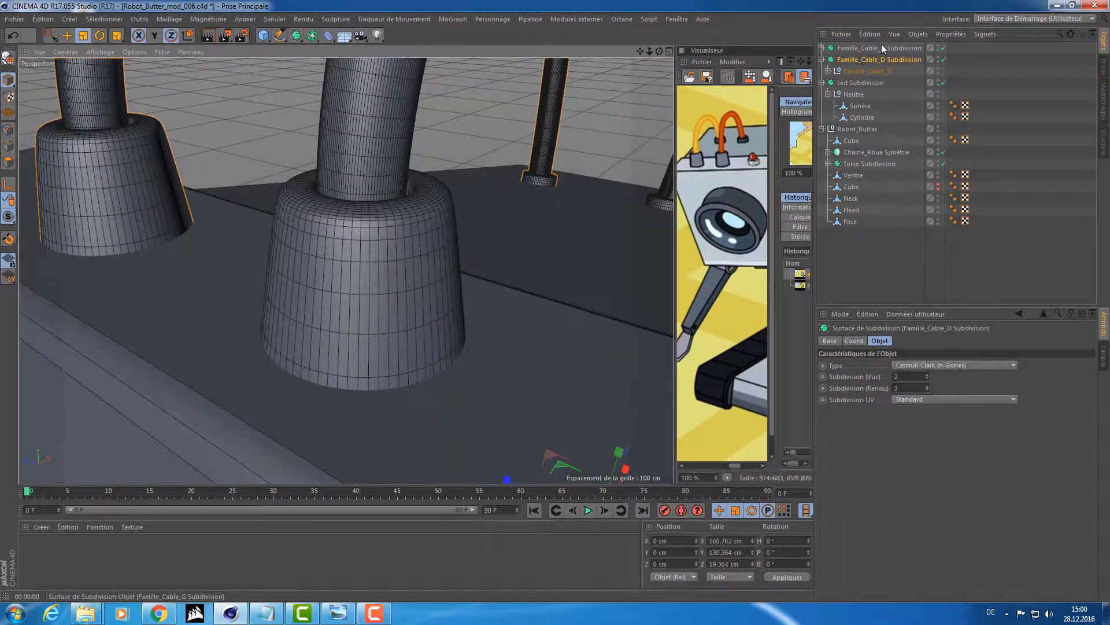
- Set the viewport subdivision of both cable subdivision surfaces together to 5
ctrl+click(851, 49)
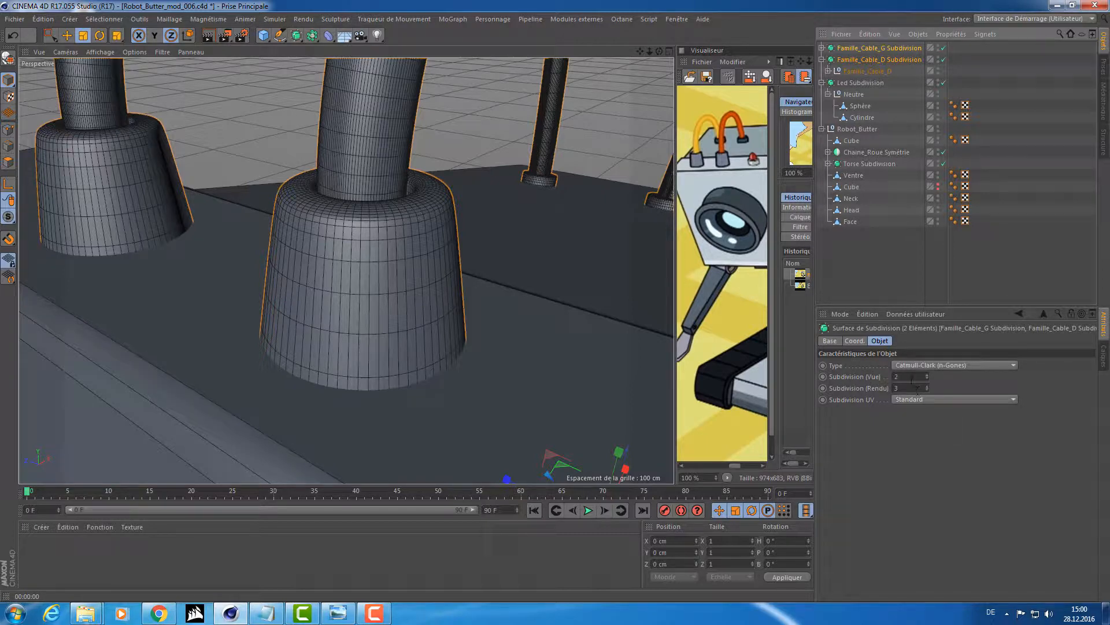
double_click(912, 376)
text(0)
key(Return)
double_click(911, 376)
text(5)
key(Return)
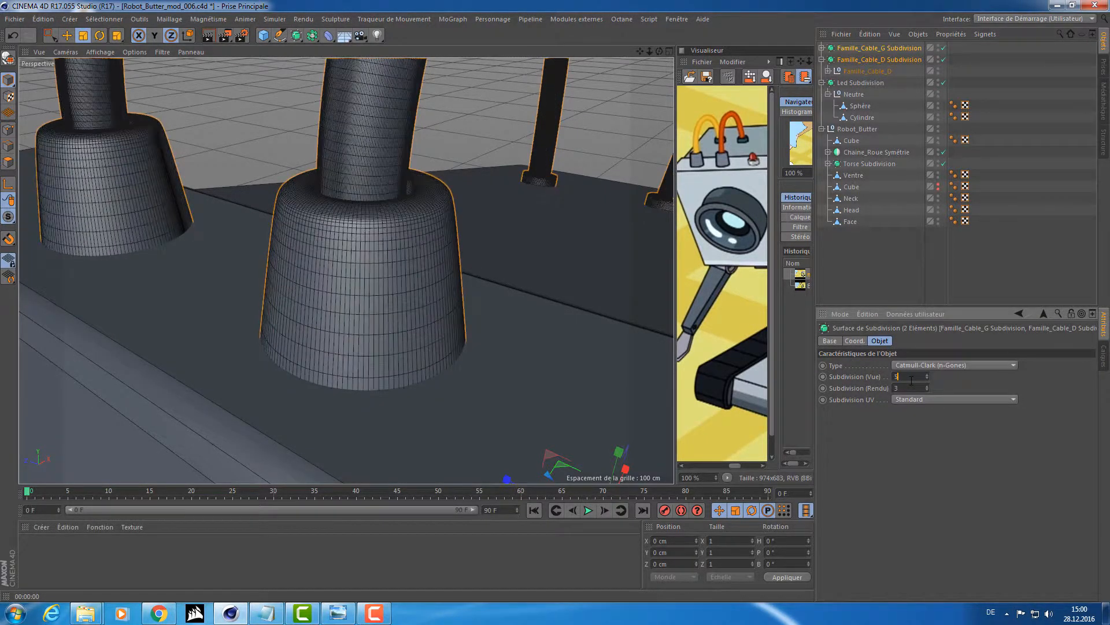
- Set the viewport subdivision of both cable subdivision surfaces together to 2
double_click(912, 376)
text(0)
key(Return)
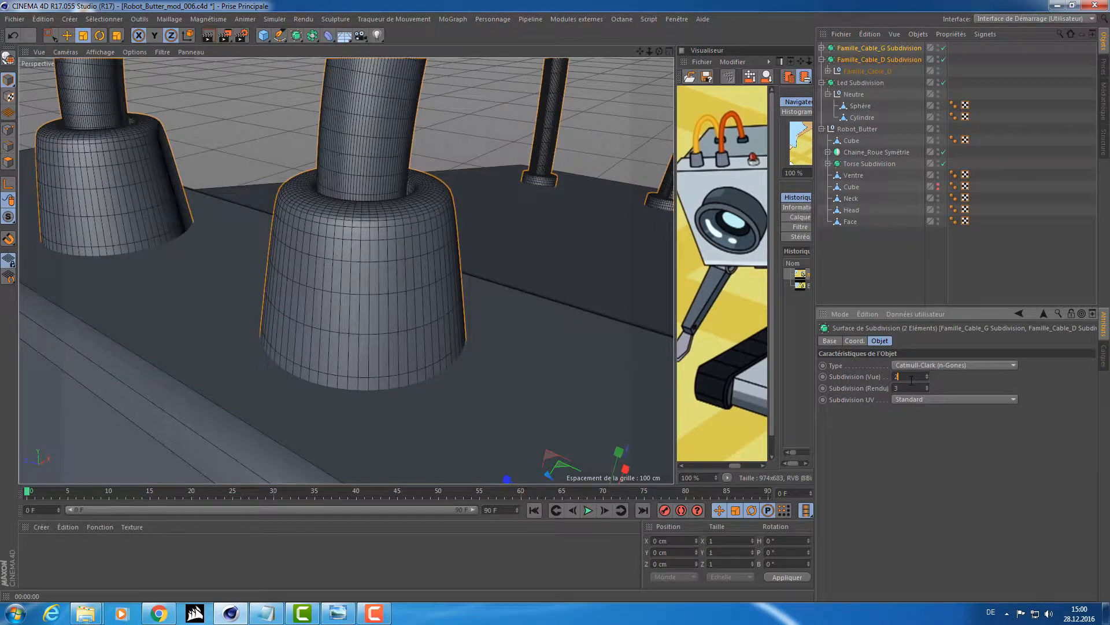
double_click(911, 377)
text(2)
key(Return)
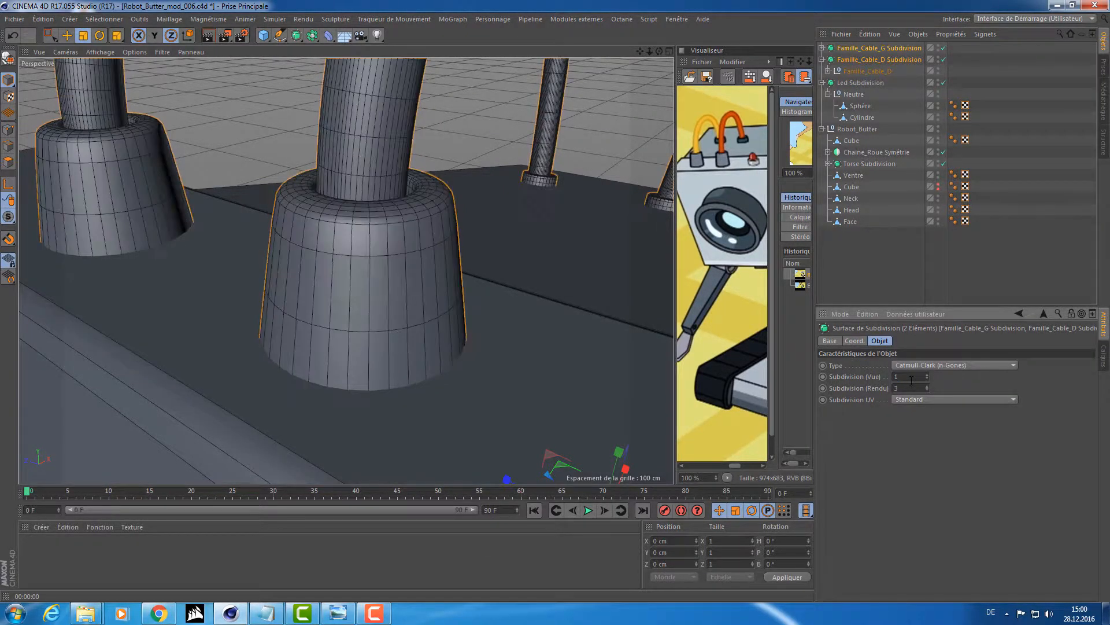
- Deselect everything and render a viewport preview of the cables and their bases on the head
scroll(495, 175, down, 10)
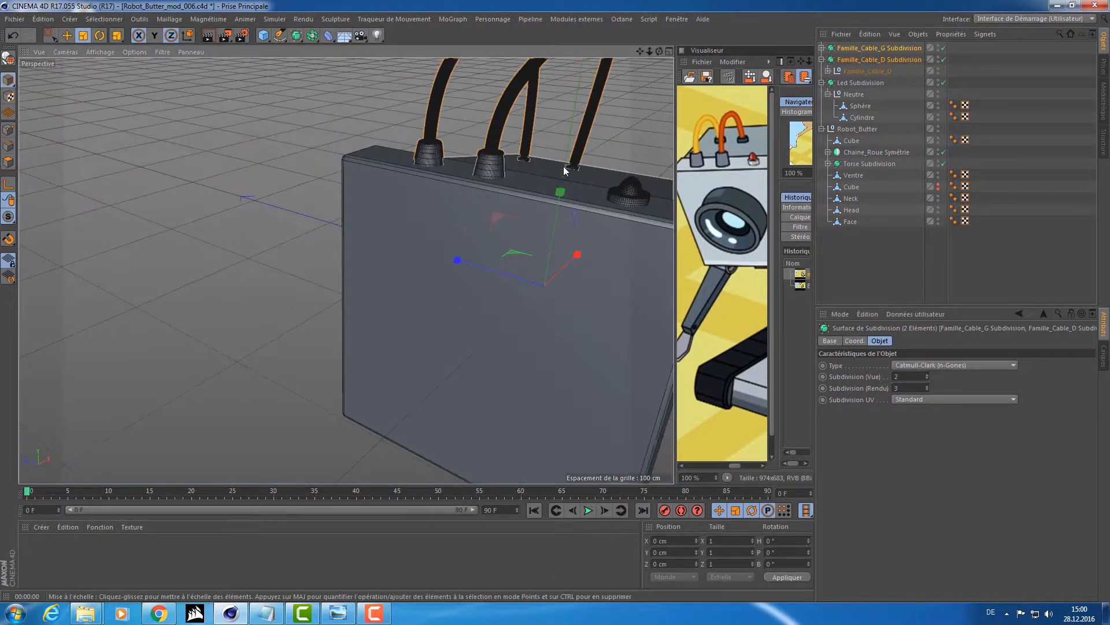
alt+drag(563, 165, 406, 182)
click(526, 183)
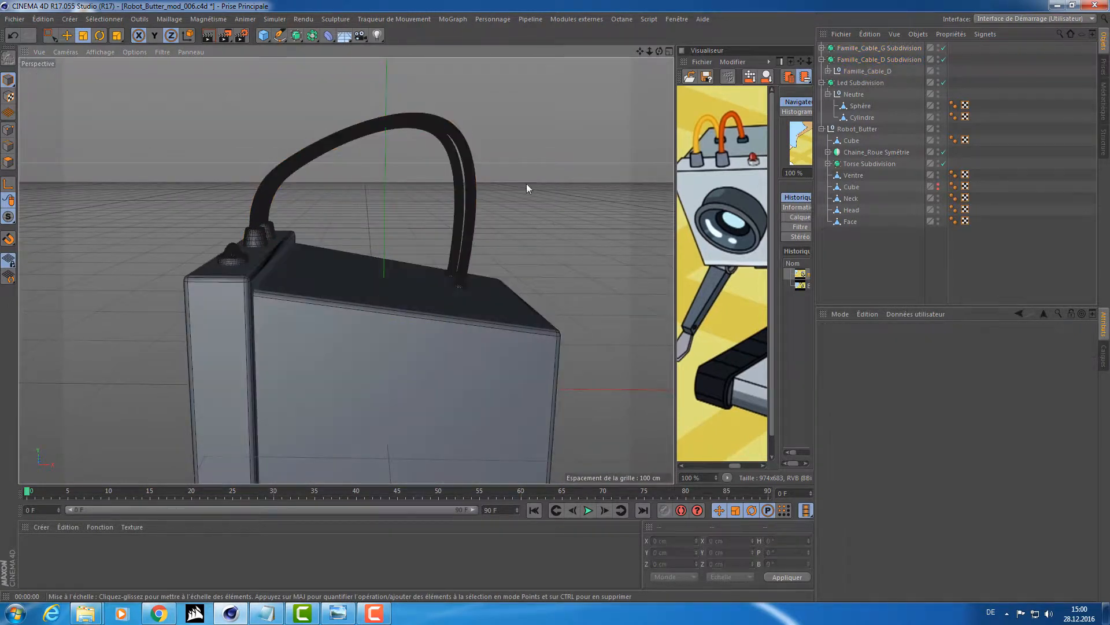
alt+drag(526, 183, 583, 178)
key(ctrl+r)
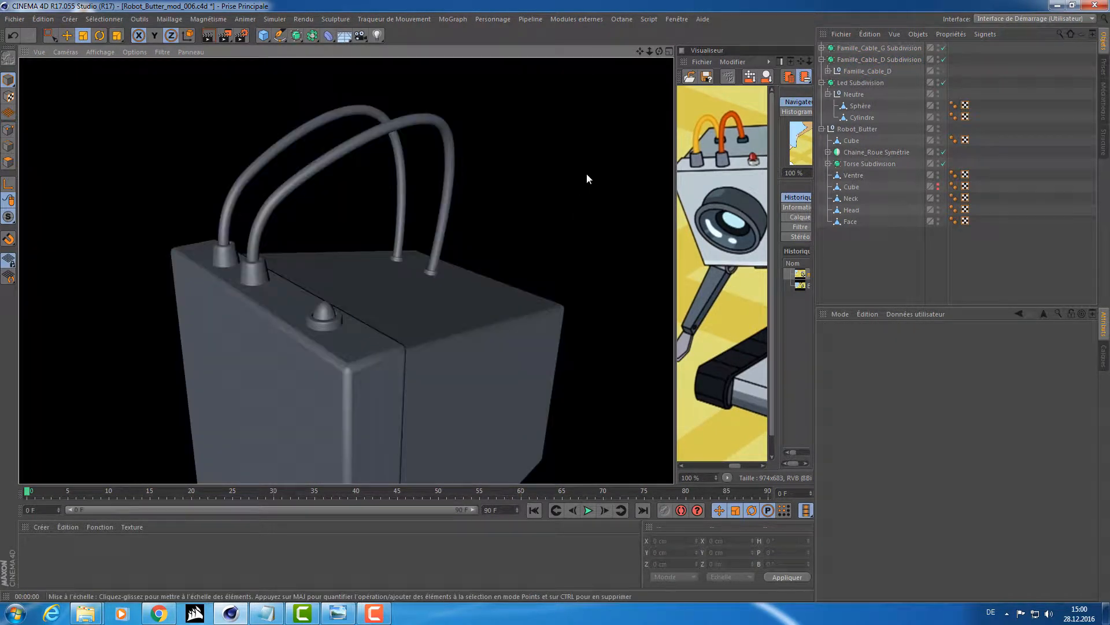
- Inspect the rings where the cables enter the back of the head up close and render them in the viewport
alt+right_drag(421, 289, 539, 283)
alt+drag(539, 282, 448, 296)
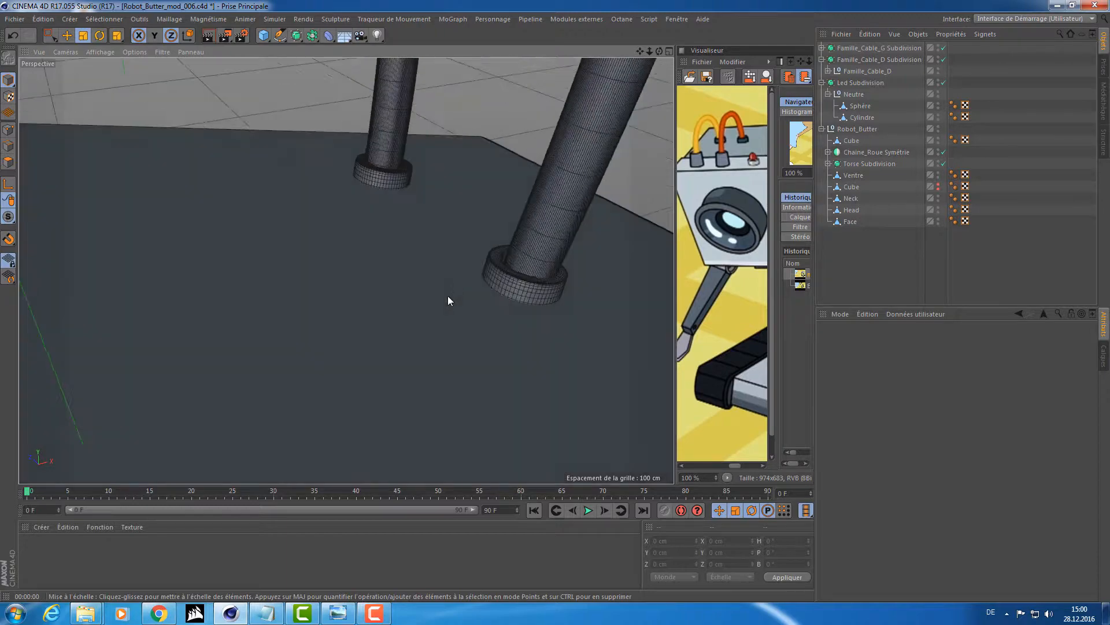
alt+right_drag(448, 296, 336, 281)
key(ctrl+r)
alt+drag(488, 355, 497, 297)
alt+right_drag(451, 300, 654, 221)
- Widen the reference image area, frame the whole robot in the perspective view and save the project
drag(676, 219, 490, 220)
alt+drag(261, 258, 303, 193)
key(ctrl+s)
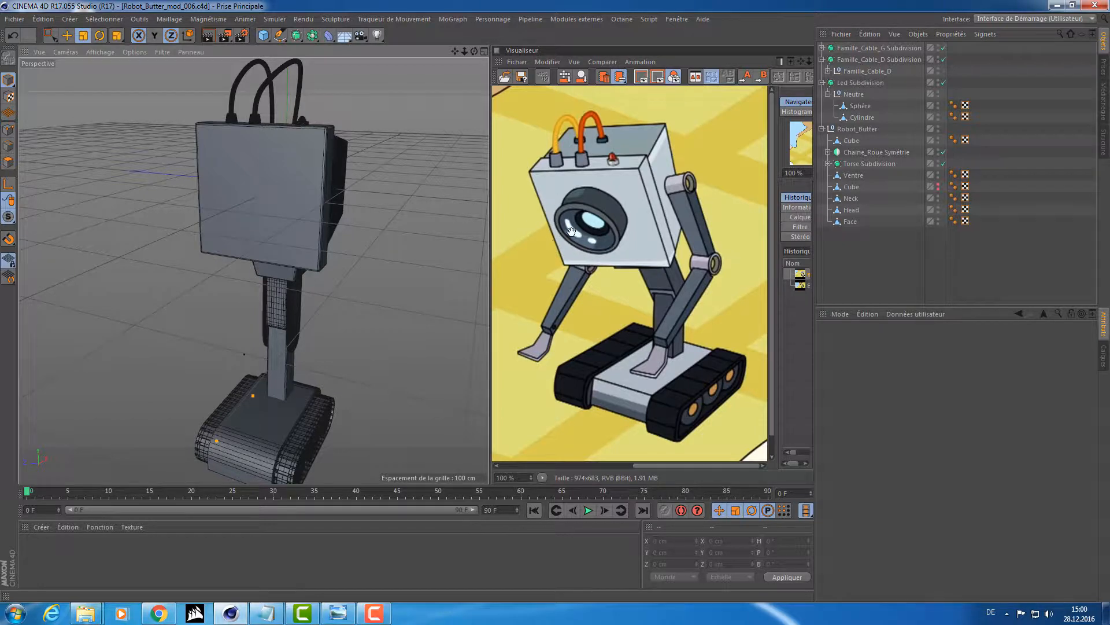
alt+drag(370, 158, 320, 154)
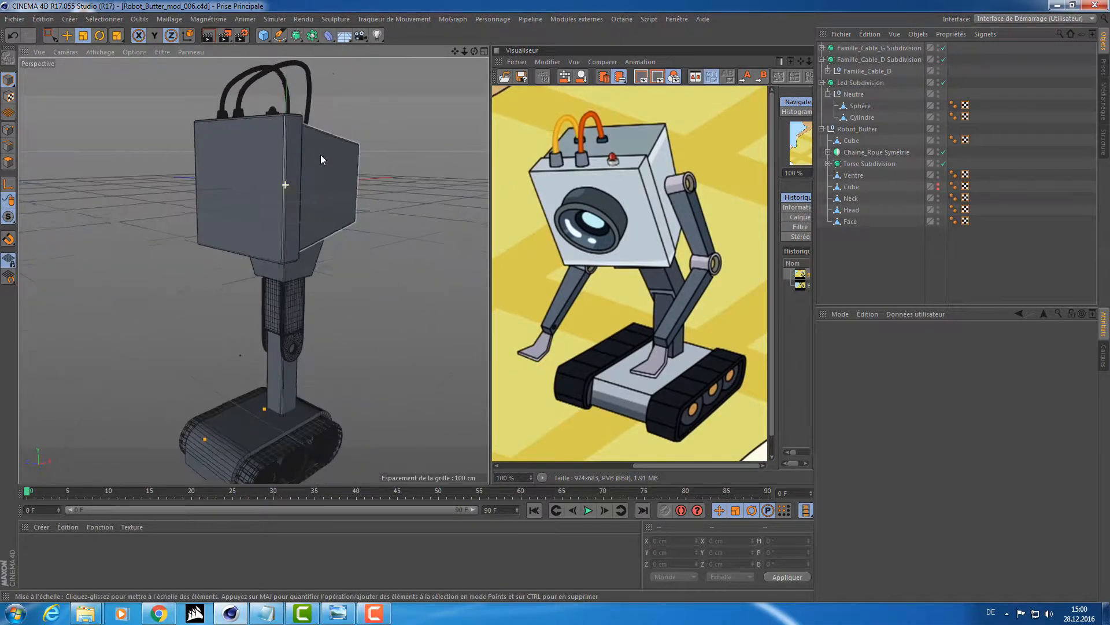
alt+middle_drag(355, 207, 368, 157)
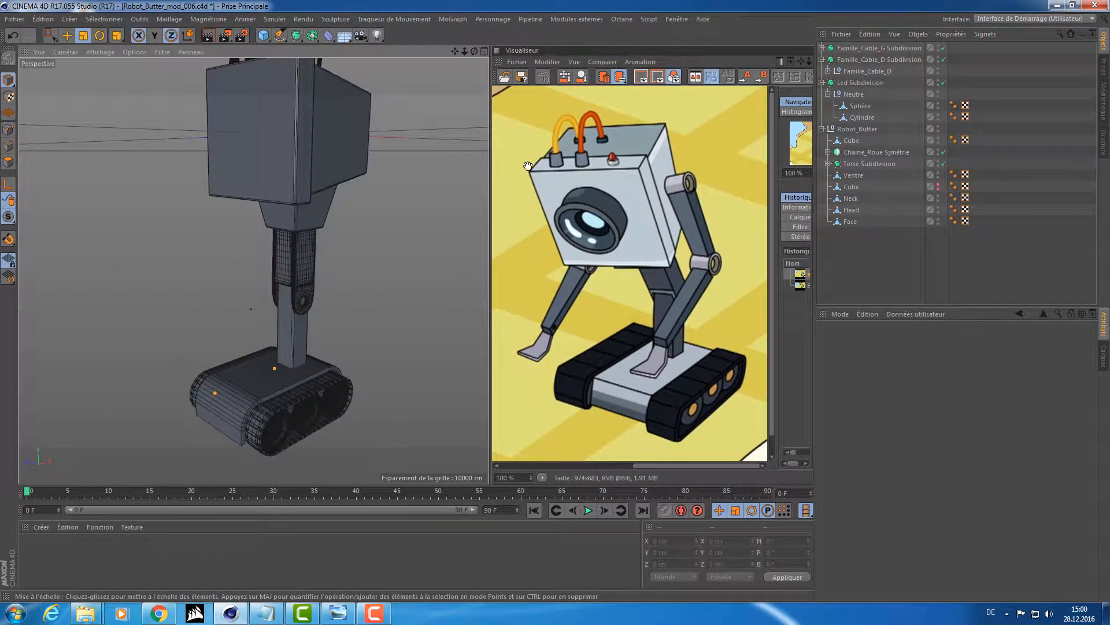
- Compare the robot's arms and shoulder joints in the two loaded reference images
click(805, 287)
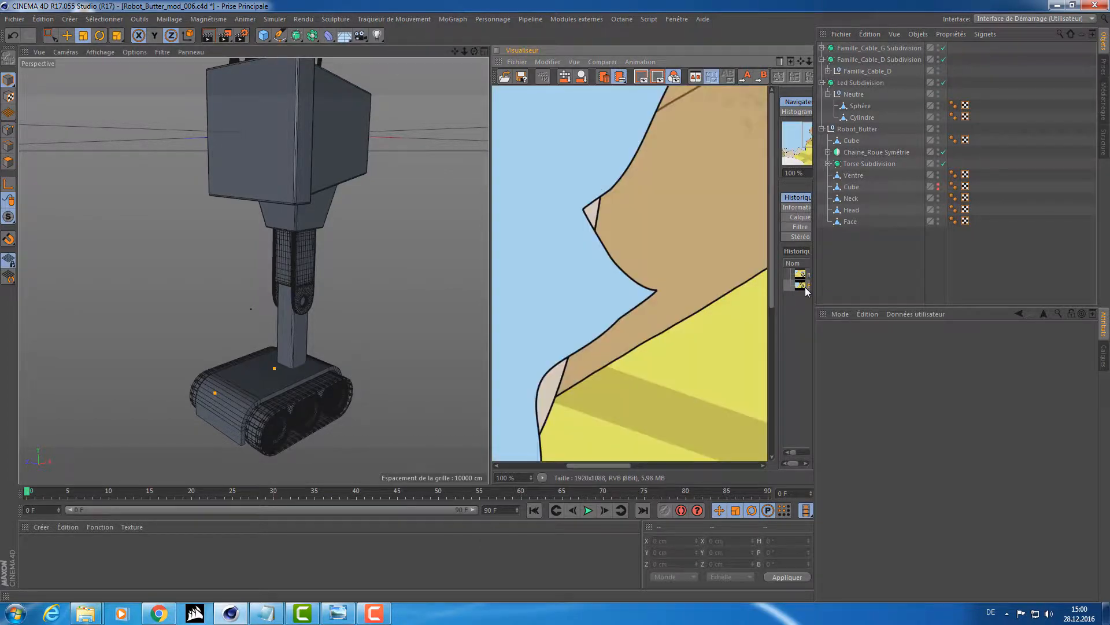
drag(667, 233, 493, 221)
drag(702, 210, 548, 193)
drag(691, 229, 649, 148)
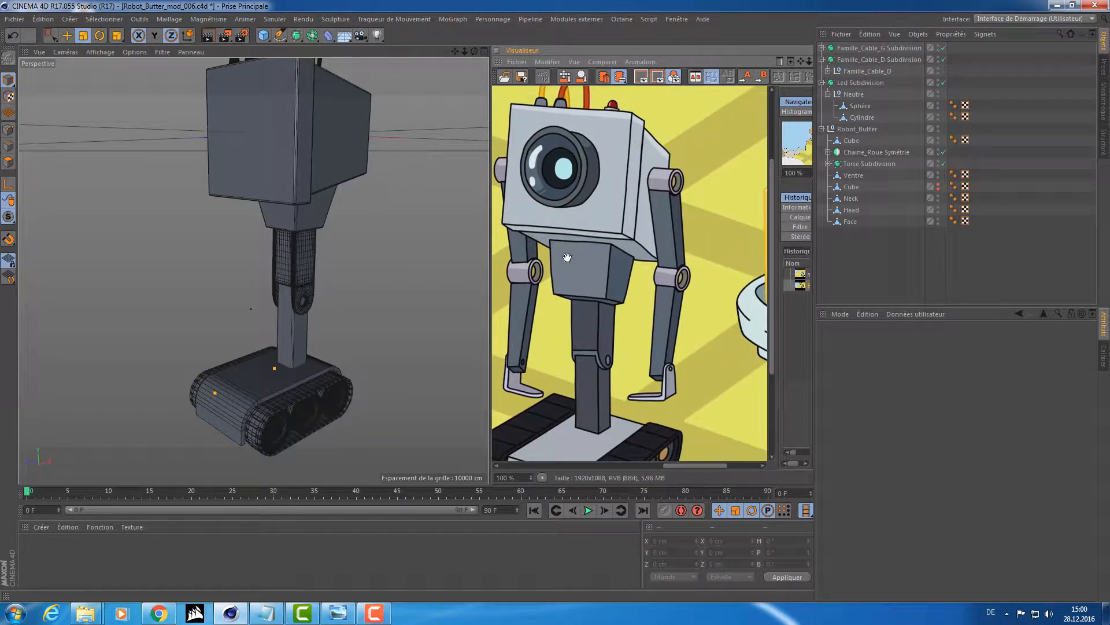
click(803, 278)
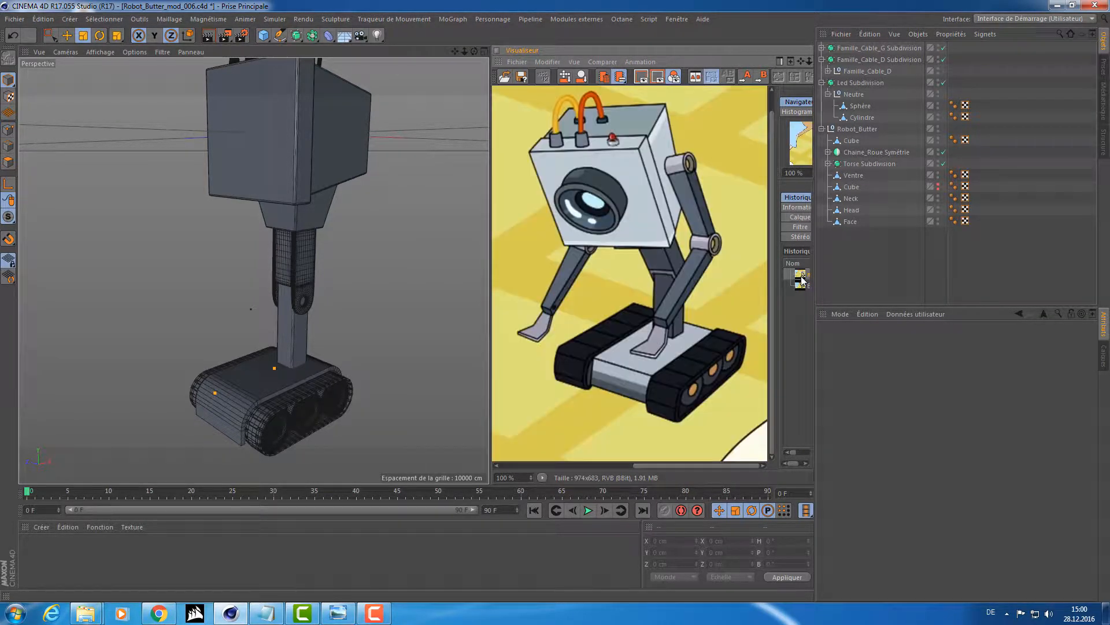
click(804, 287)
drag(669, 260, 409, 148)
drag(648, 244, 532, 216)
drag(673, 223, 763, 279)
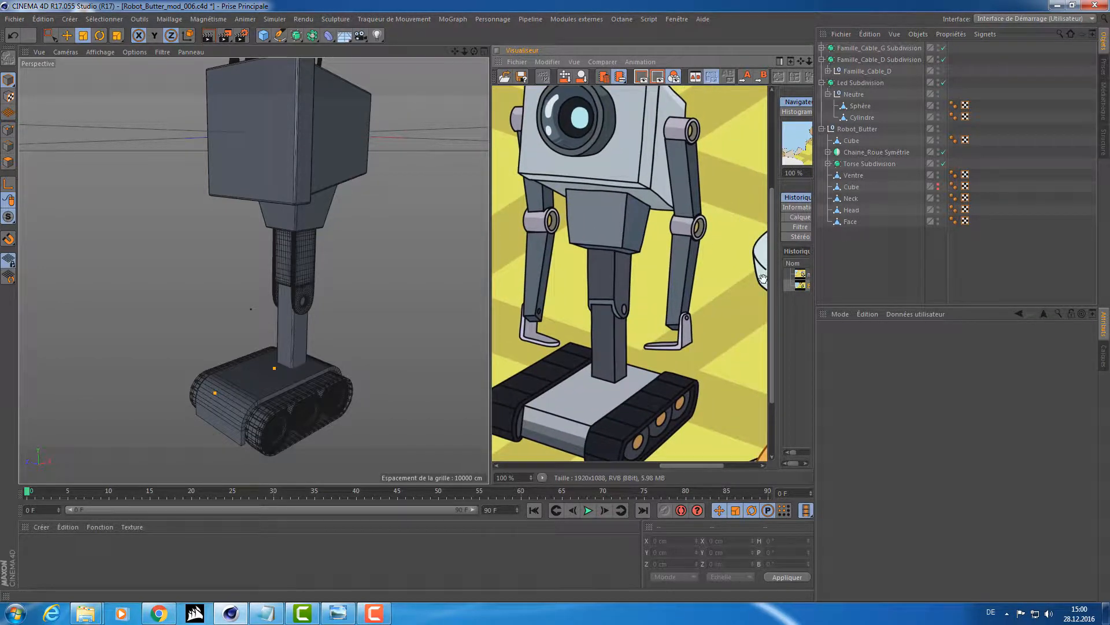
- Display the 1920x1088 reference image with the hanging arms at 80% zoom, framed on the robot
click(808, 277)
click(804, 284)
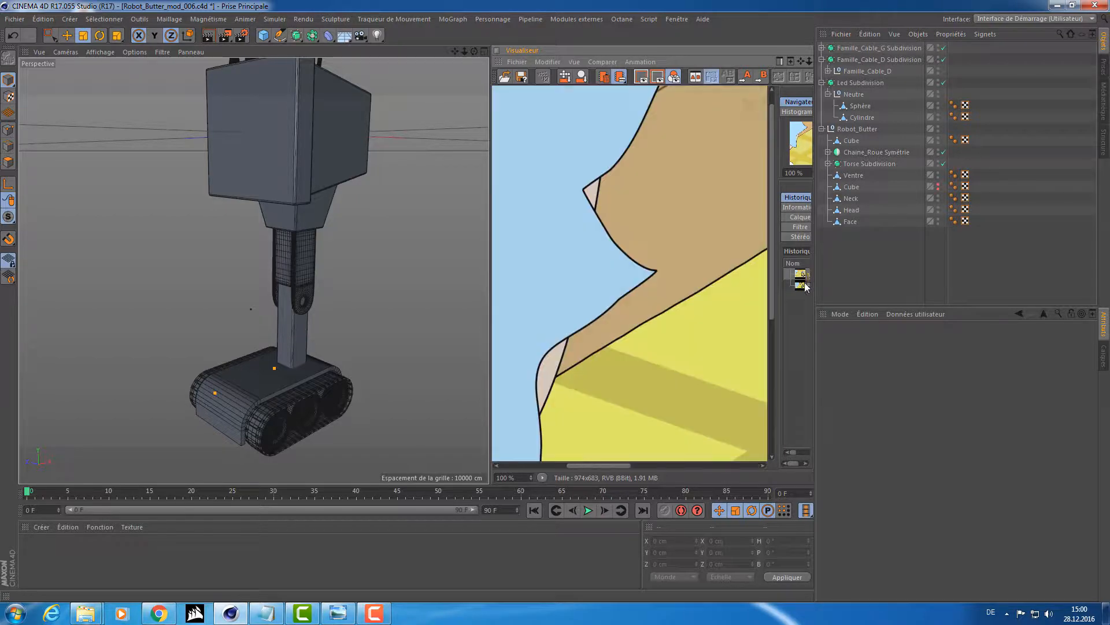
drag(728, 264, 489, 233)
scroll(667, 261, down, 2)
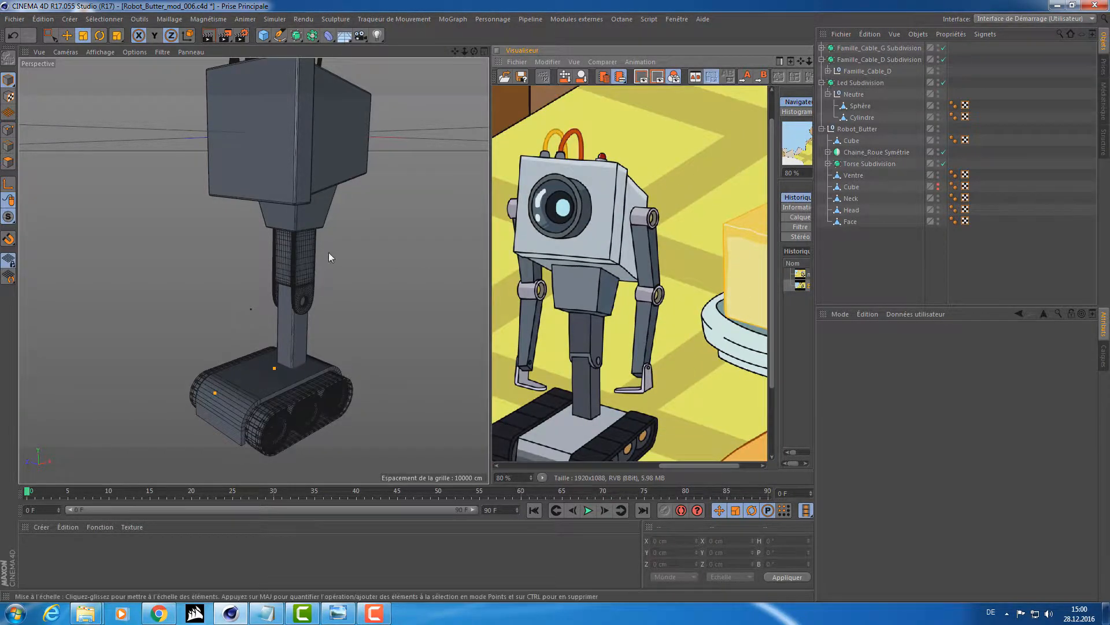
- Save the project, and save it again as a new version named Robot_Butter_mod_007
alt+drag(328, 252, 352, 242)
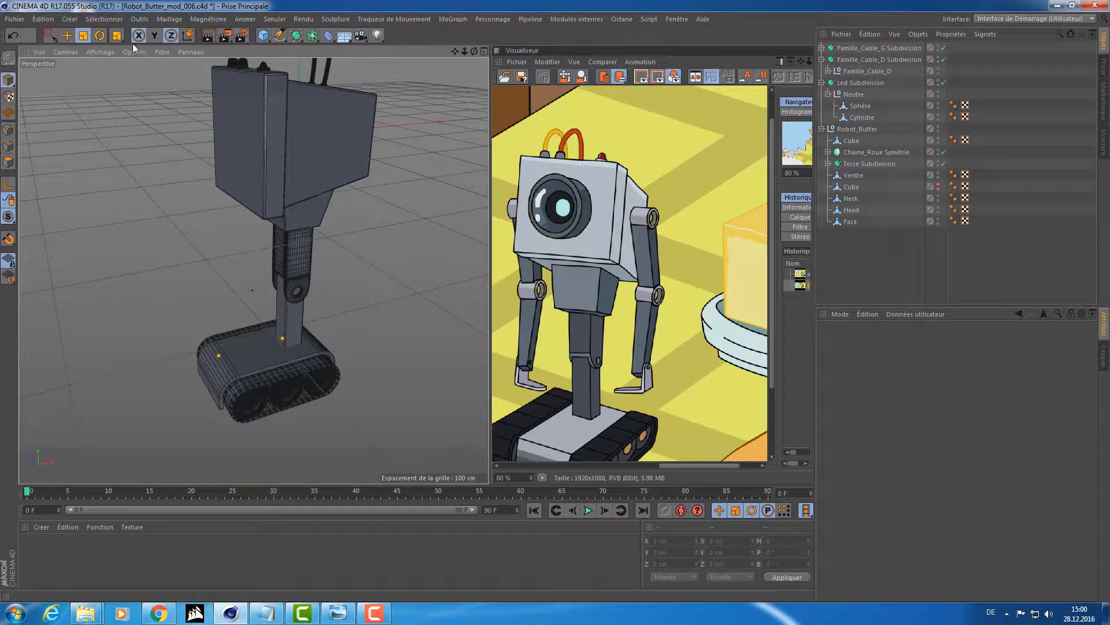
click(263, 36)
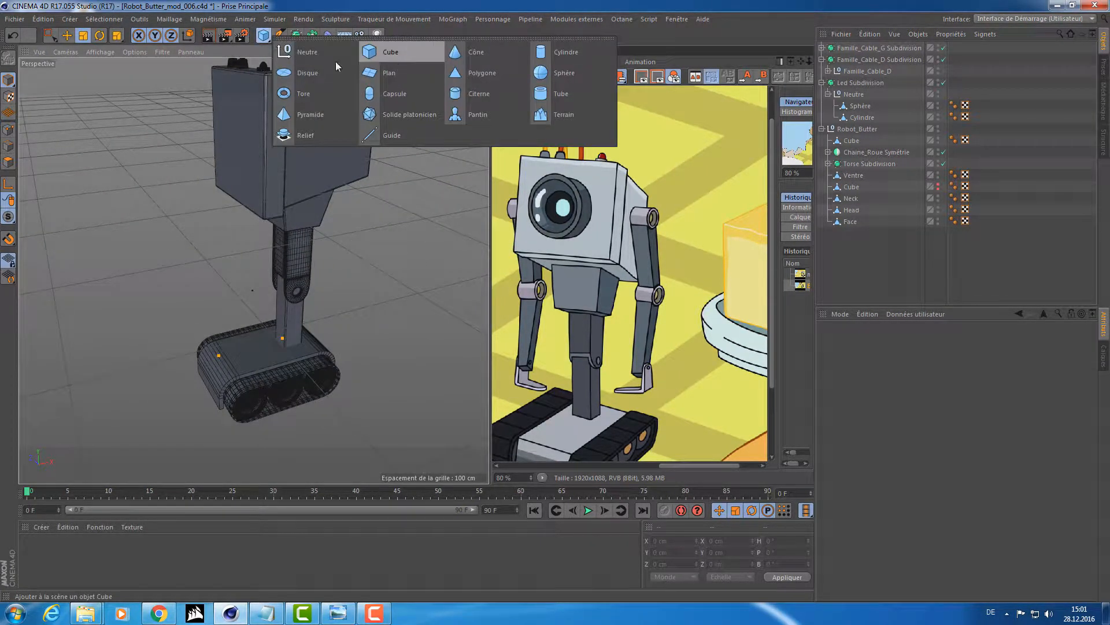
key(ctrl+s)
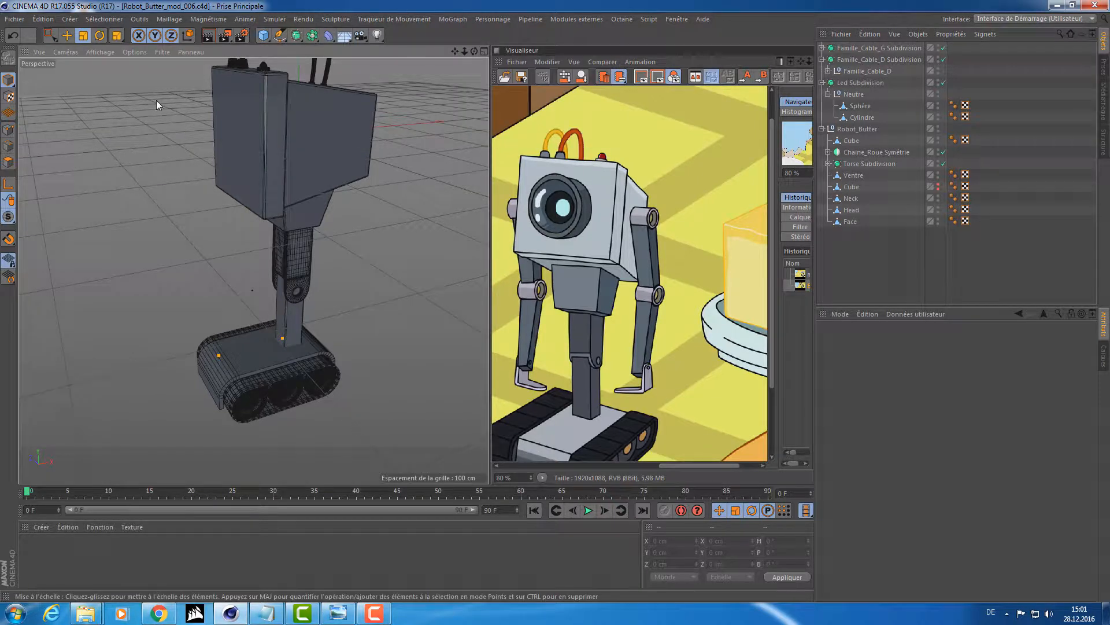
key(ctrl+shift+s)
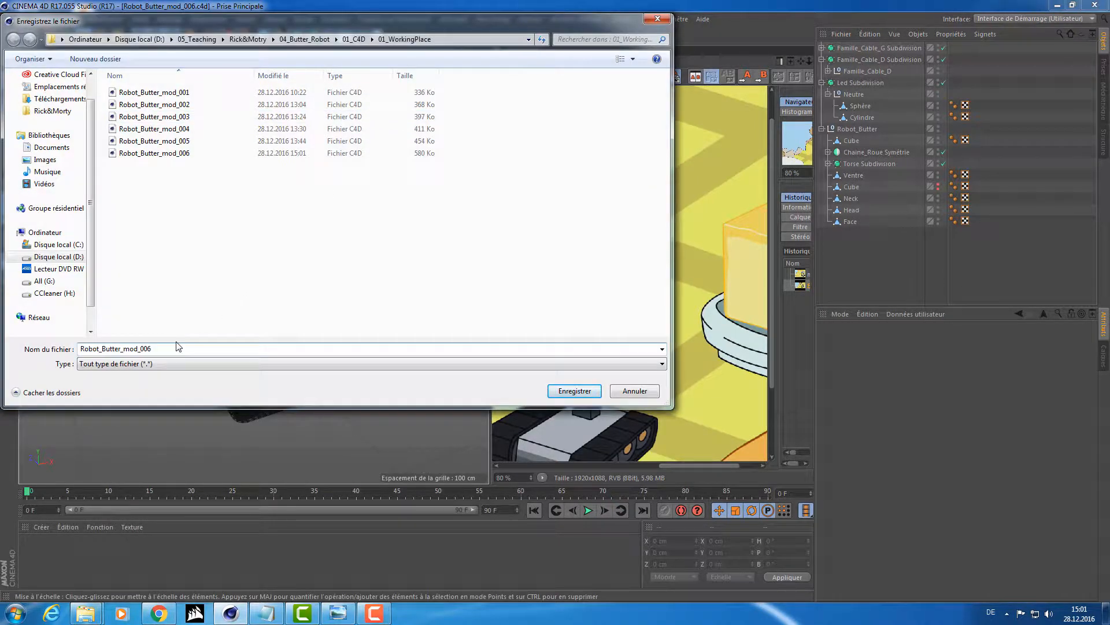
key(BackSpace)
text(7)
key(Return)
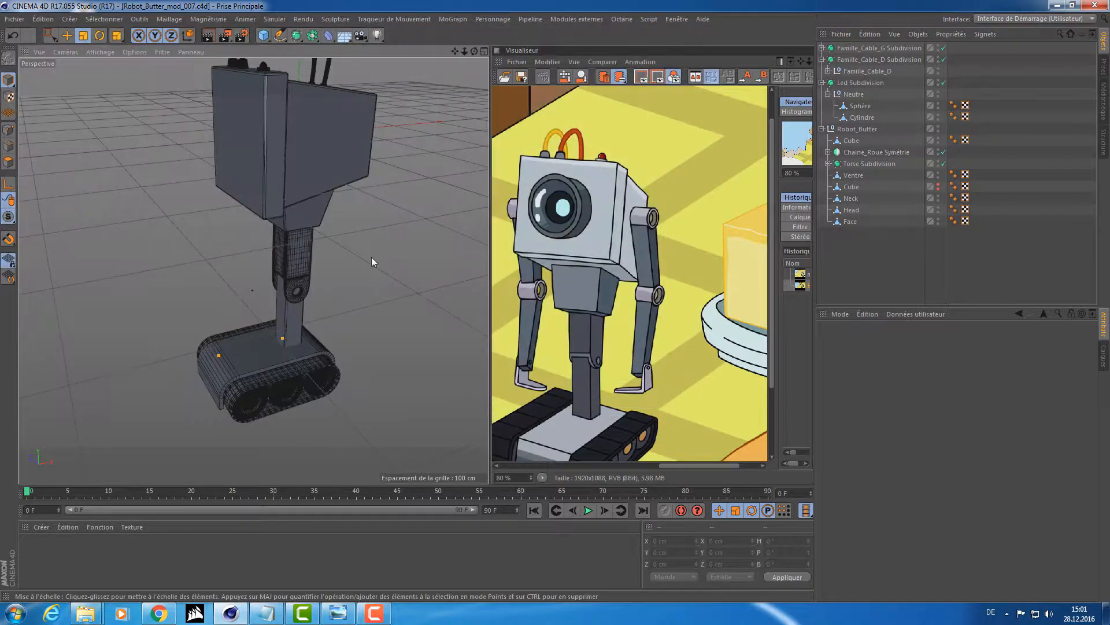
- Add a tube primitive and set its orientation to +Z
scroll(175, 164, up, 5)
alt+drag(194, 147, 228, 145)
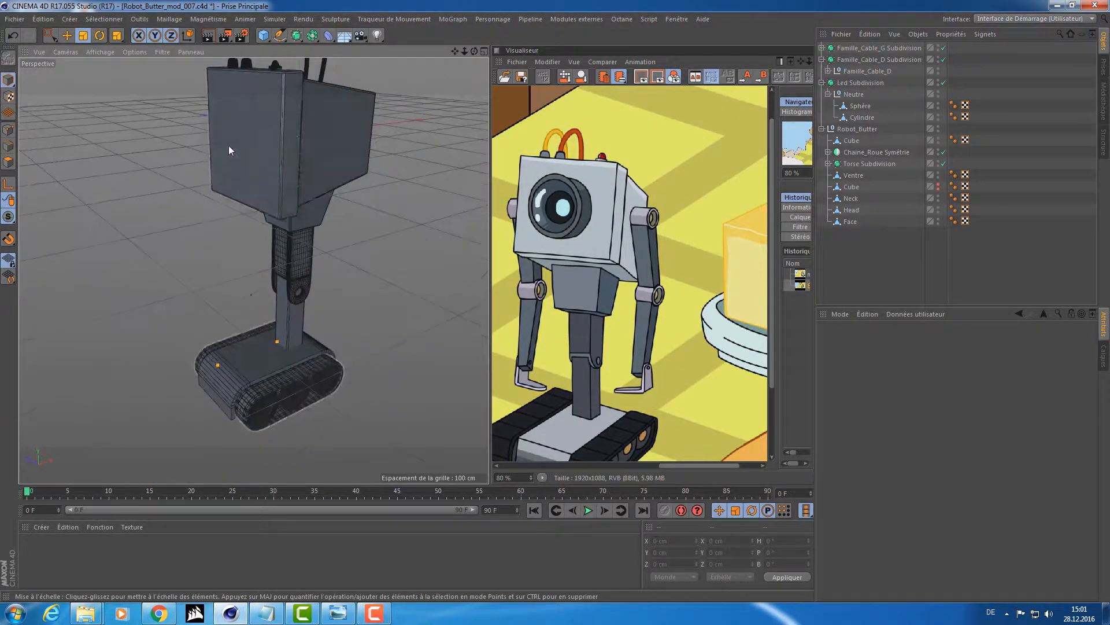
click(264, 34)
click(584, 96)
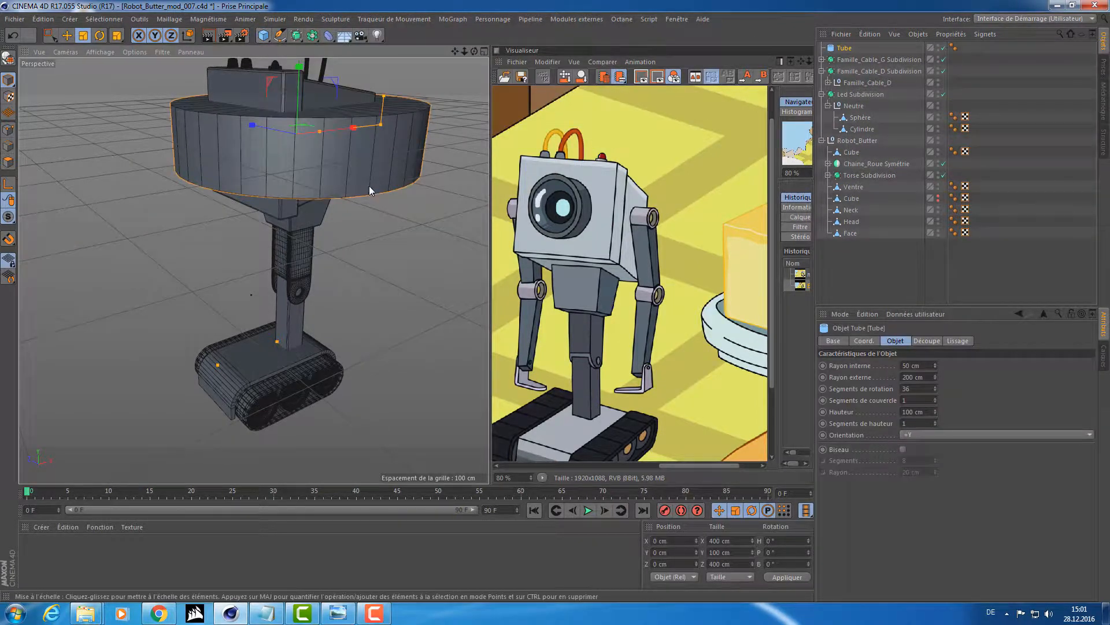
click(844, 49)
click(936, 435)
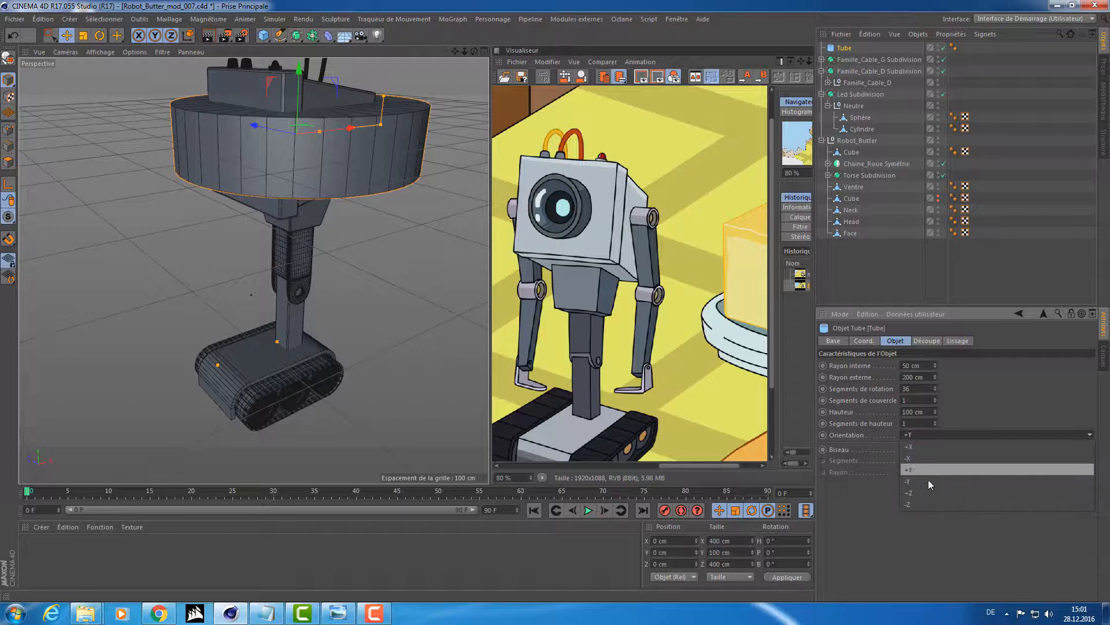
click(923, 494)
- Move the tube out to about -187 cm in Z and scale it down uniformly to about 48.8 cm across
alt+drag(326, 282, 294, 190)
drag(274, 120, 385, 165)
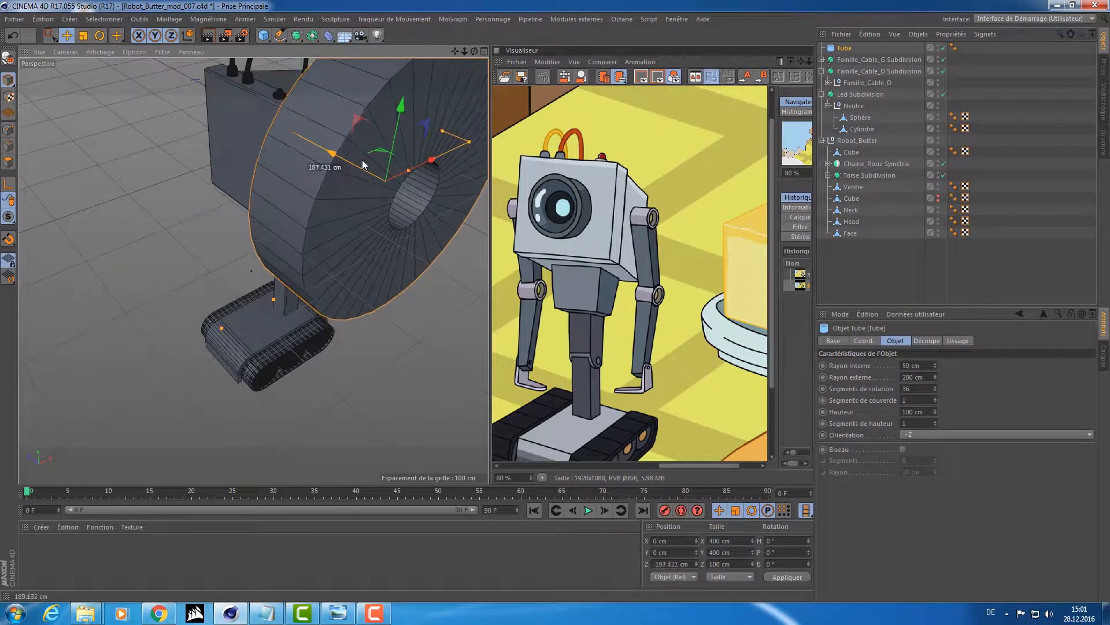
alt+drag(423, 220, 387, 212)
alt+middle_drag(387, 211, 266, 215)
key(t)
drag(357, 190, 48, 234)
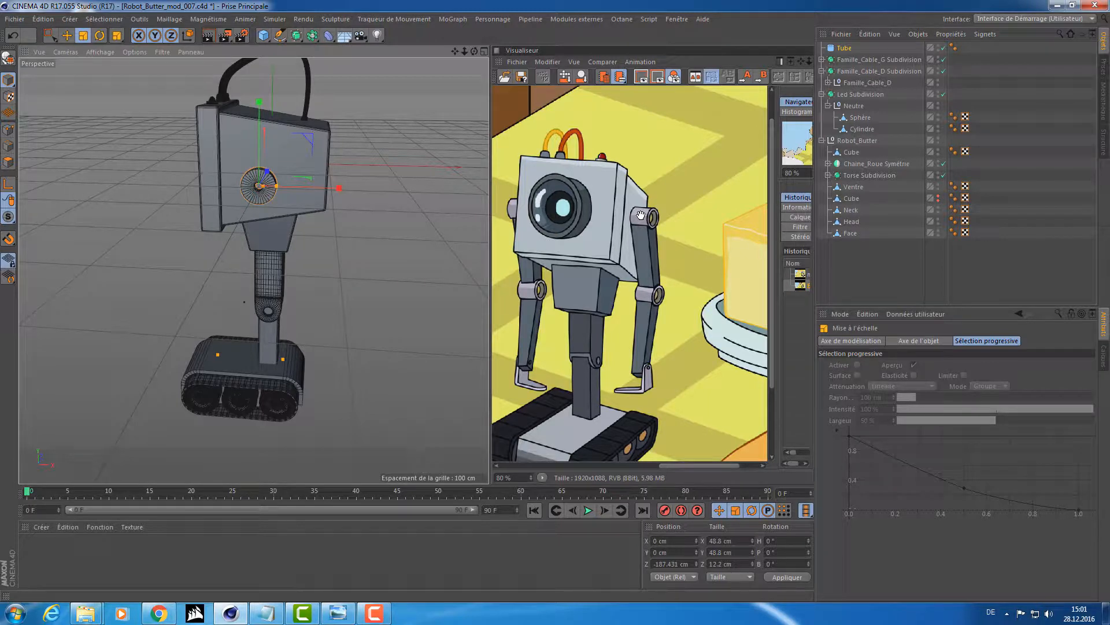
alt+drag(214, 152, 329, 188)
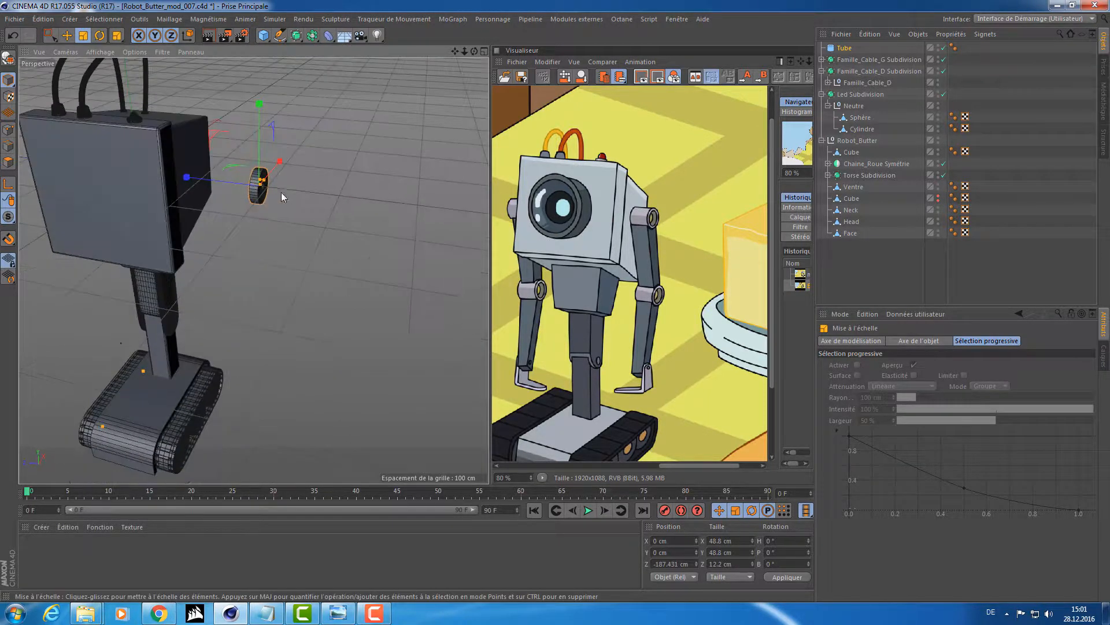
- Reshape the tube into a thin-walled sleeve about 46.9 cm long and raise it to about 58.6 cm in Y
scroll(278, 191, up, 6)
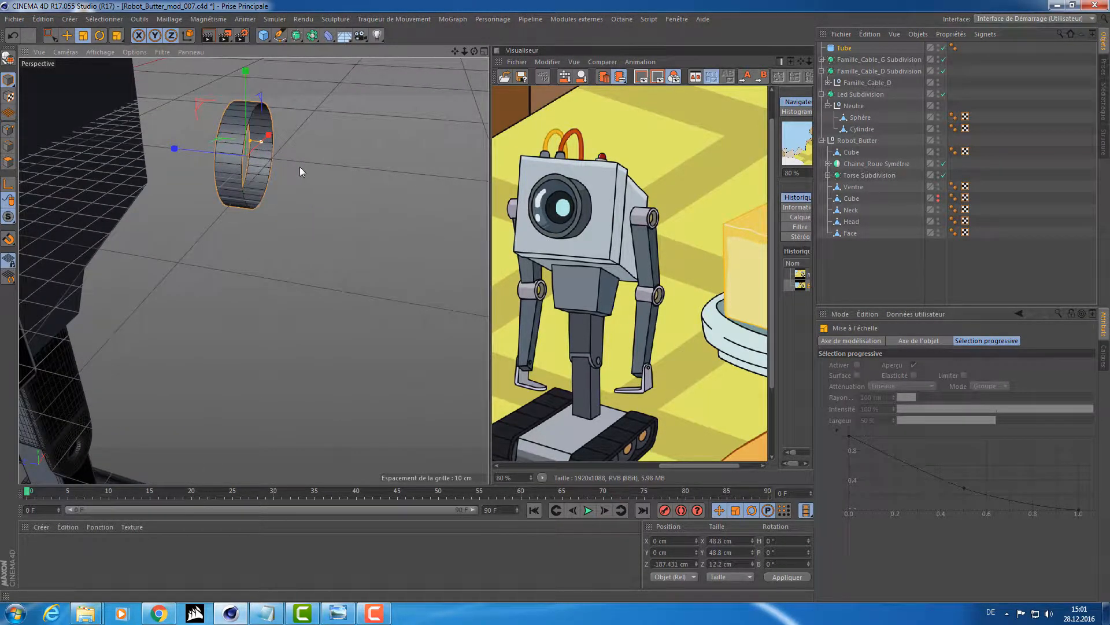
alt+drag(269, 155, 196, 140)
scroll(218, 129, up, 5)
alt+drag(285, 136, 258, 151)
alt+right_drag(295, 150, 214, 156)
alt+drag(213, 155, 254, 285)
key(e)
drag(279, 246, 283, 182)
key(ctrl+r)
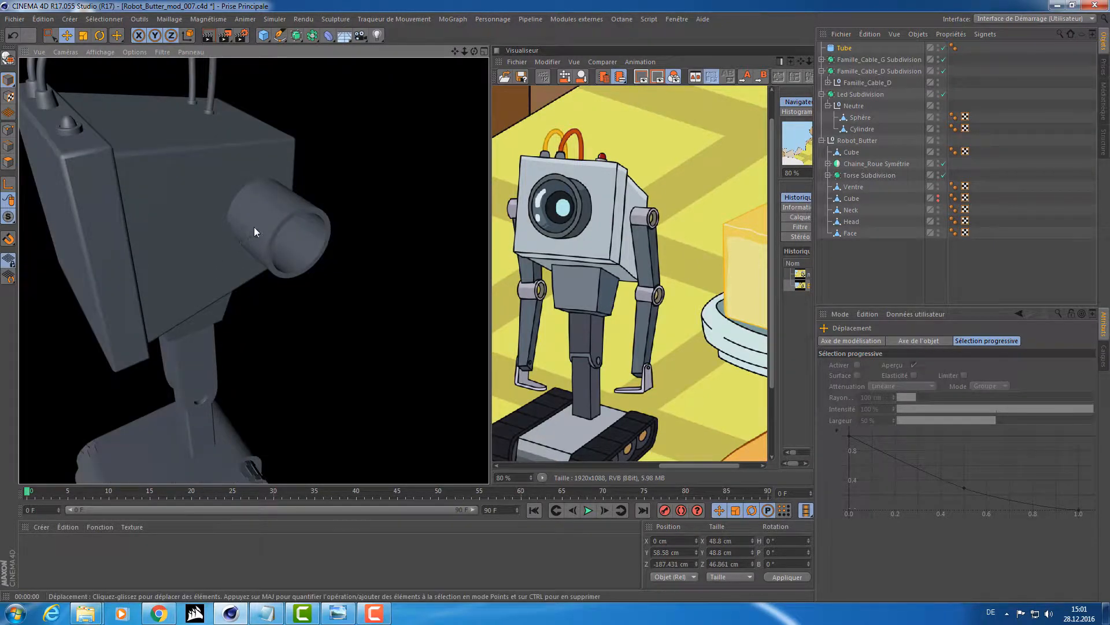
- Position the tube against the head's side at about X 5.2, Y 23, Z -116 cm and lengthen it to about 67.8 cm
scroll(255, 227, up, 3)
alt+drag(254, 226, 300, 209)
alt+middle_drag(299, 210, 381, 190)
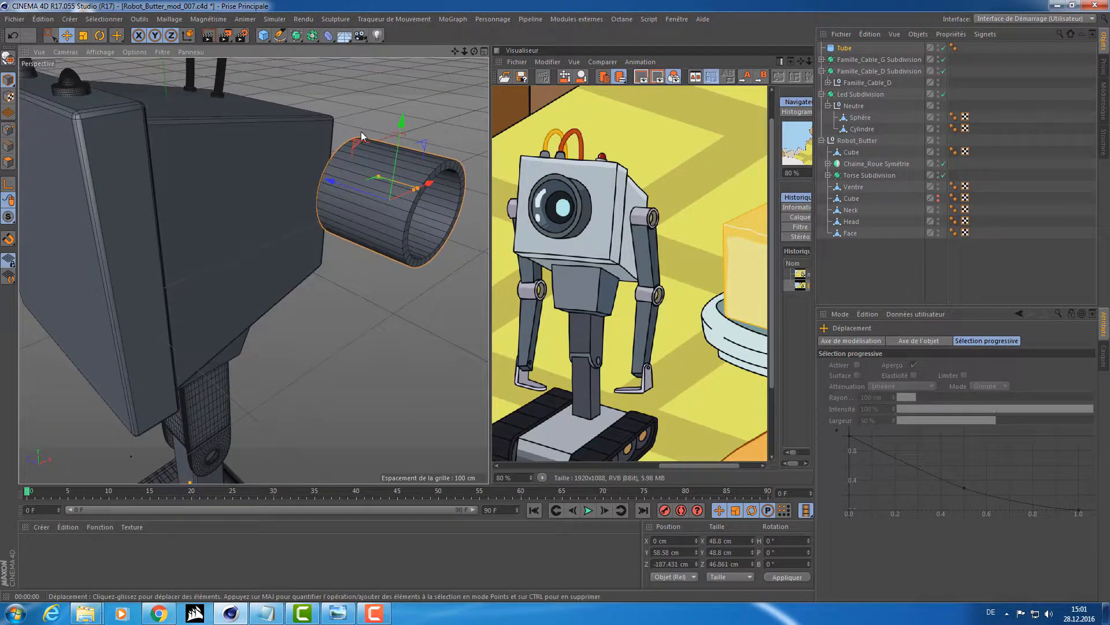
alt+drag(361, 136, 435, 226)
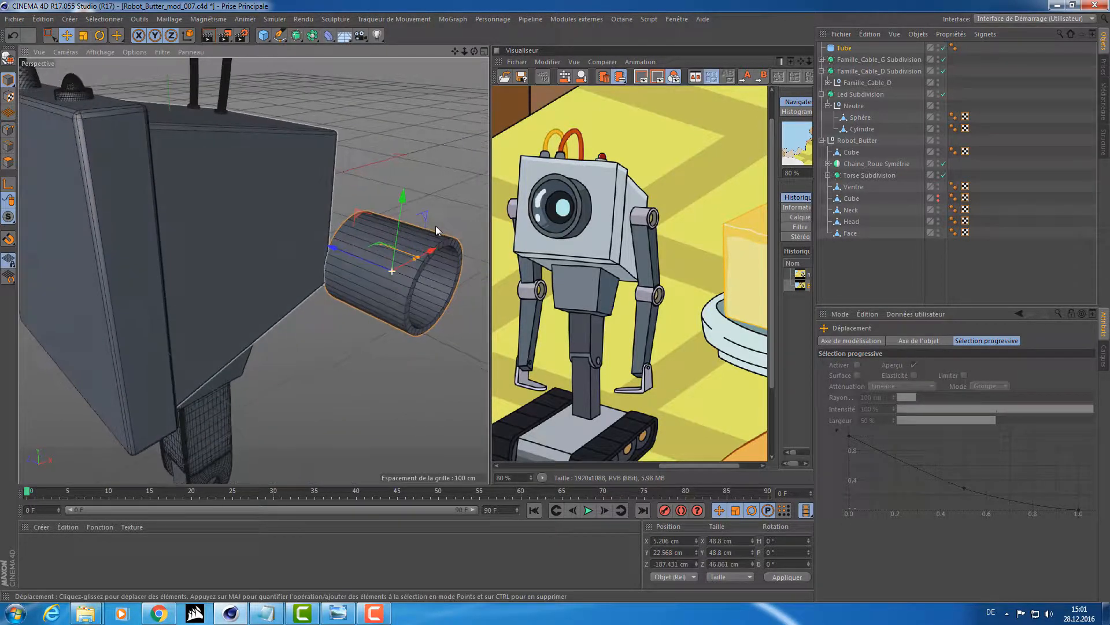
drag(341, 252, 229, 214)
alt+drag(228, 214, 383, 235)
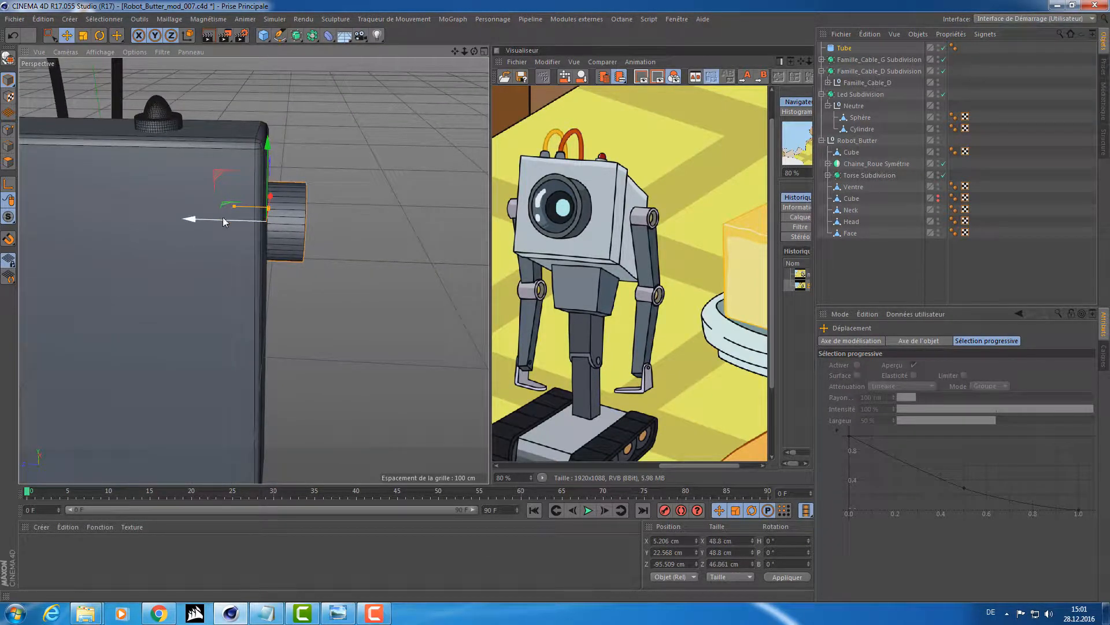
drag(224, 222, 301, 168)
- Add a cube, thin it to about 55 cm in Z and move it to about -122 cm in Z
click(264, 36)
alt+drag(421, 179, 277, 186)
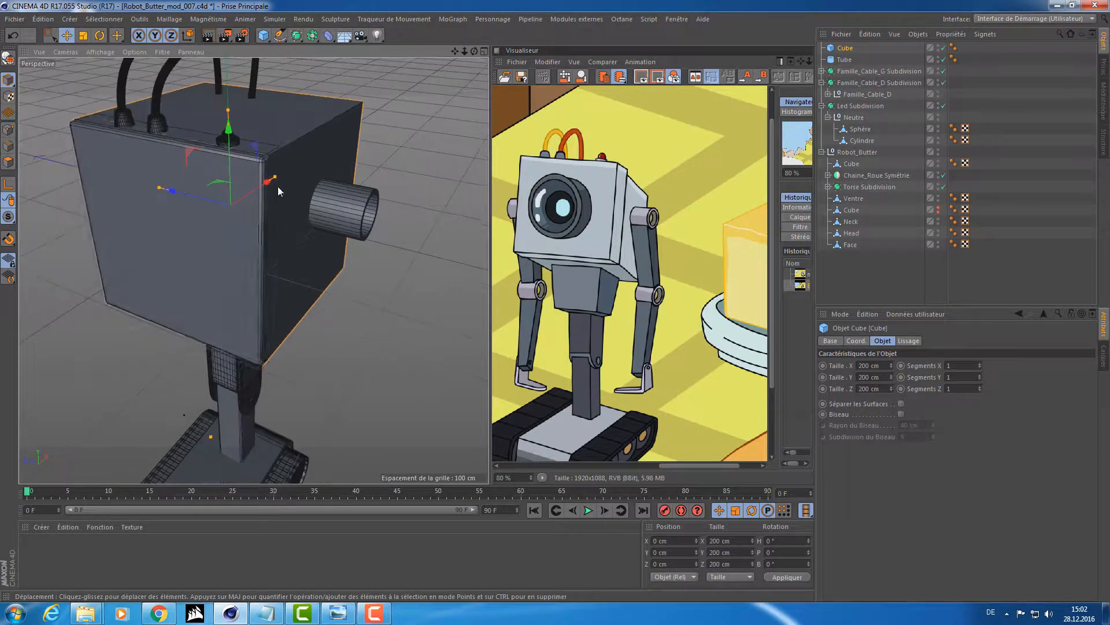
drag(213, 197, 289, 229)
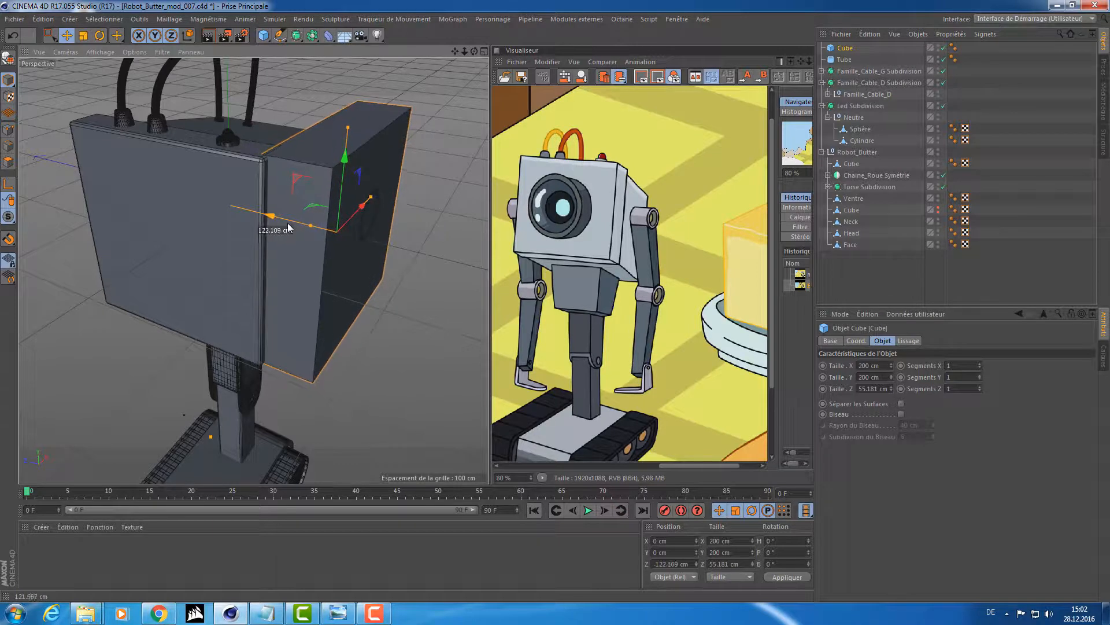
- Narrow the cube to about 41.4 by 40.3 cm and place it under the tube at about Y -96.7, Z -125.2 cm
drag(371, 200, 337, 214)
drag(344, 164, 308, 234)
drag(352, 272, 299, 261)
drag(338, 208, 380, 237)
drag(286, 302, 301, 291)
- Nest the arm cube under the shoulder tube and rotate the pair to a bank of about 75.2°
drag(846, 50, 850, 61)
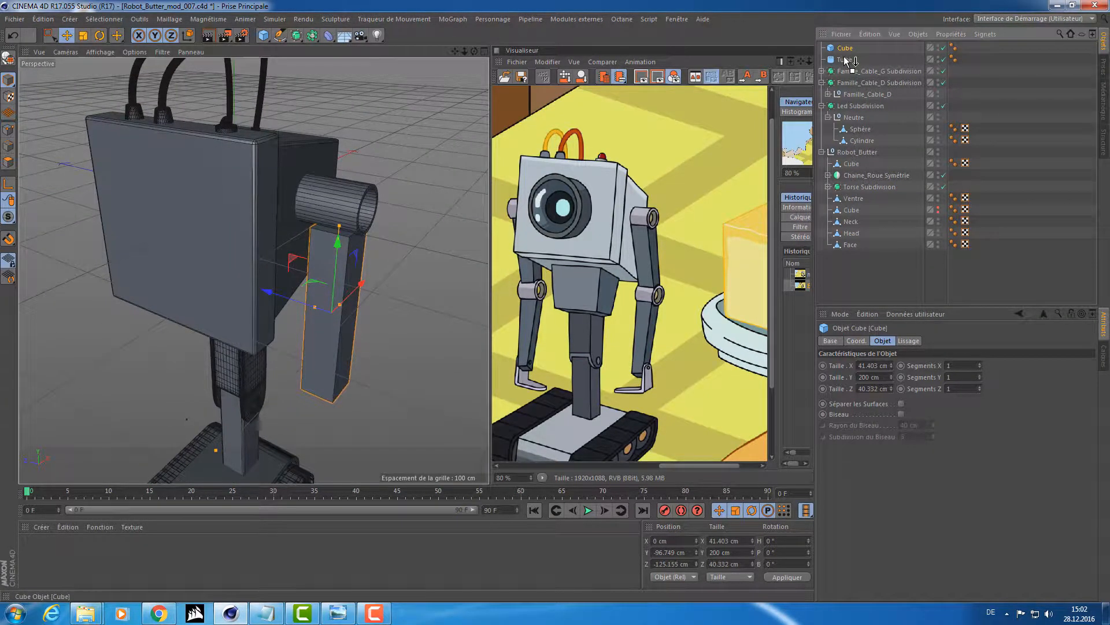
click(844, 49)
alt+drag(373, 217, 402, 223)
key(r)
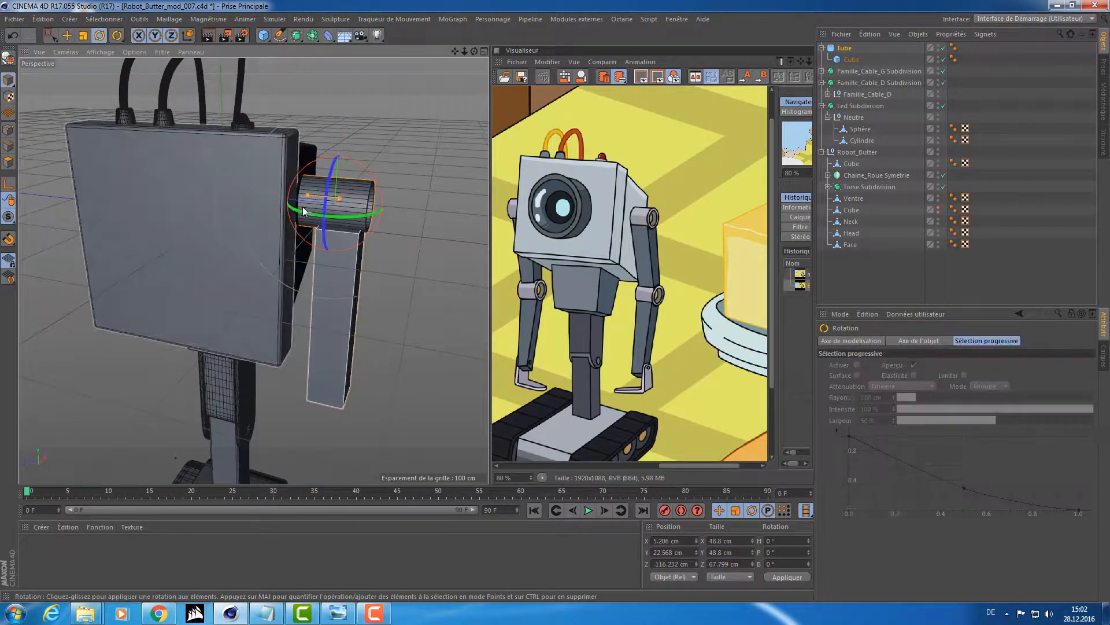
drag(325, 199, 393, 208)
key(e)
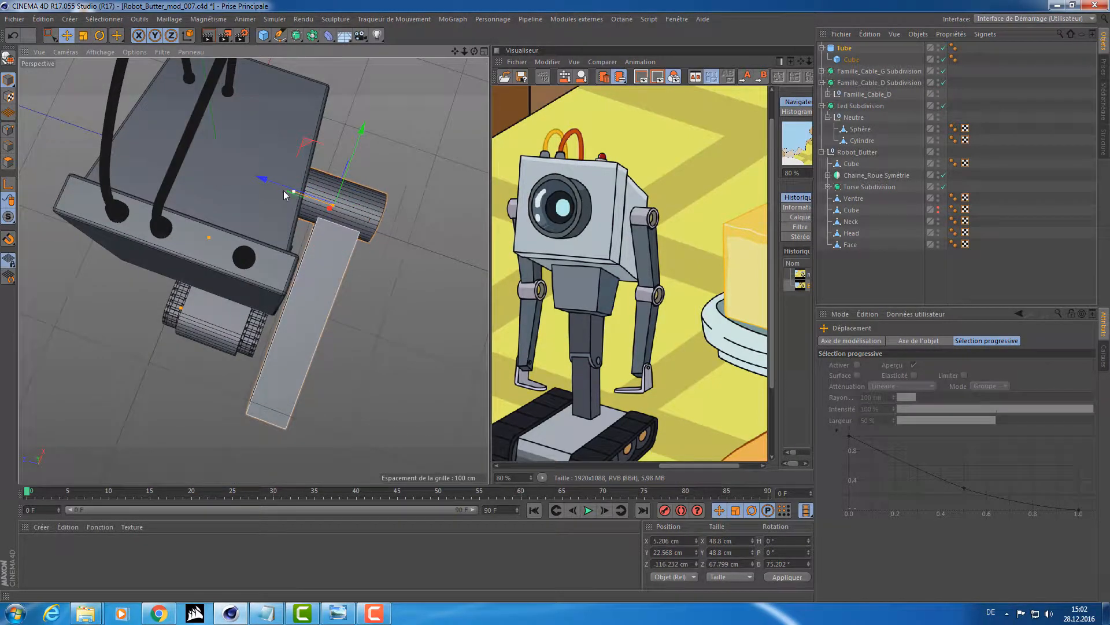
- Try other poses for the tube and arm, moving them to about Z -117.8 cm and rotating the bank to about 86.9°
drag(277, 188, 254, 177)
alt+drag(323, 210, 225, 266)
key(r)
alt+drag(266, 283, 312, 248)
key(e)
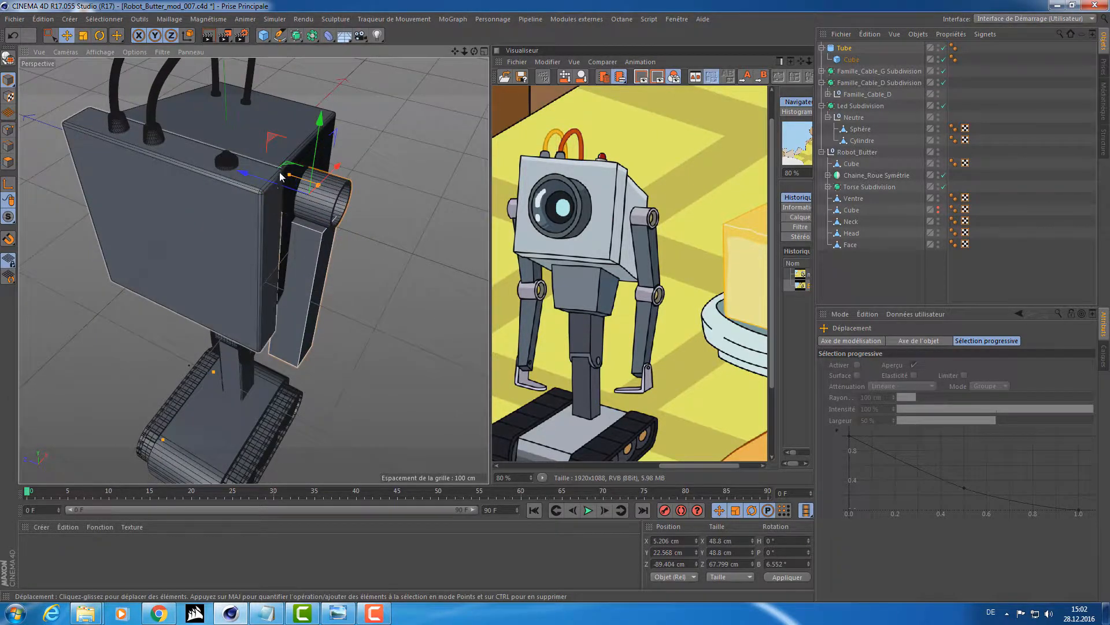
drag(271, 185, 239, 196)
key(r)
- Undo the test rotations and moves of the shoulder tube and its arm
key(ctrl+z)
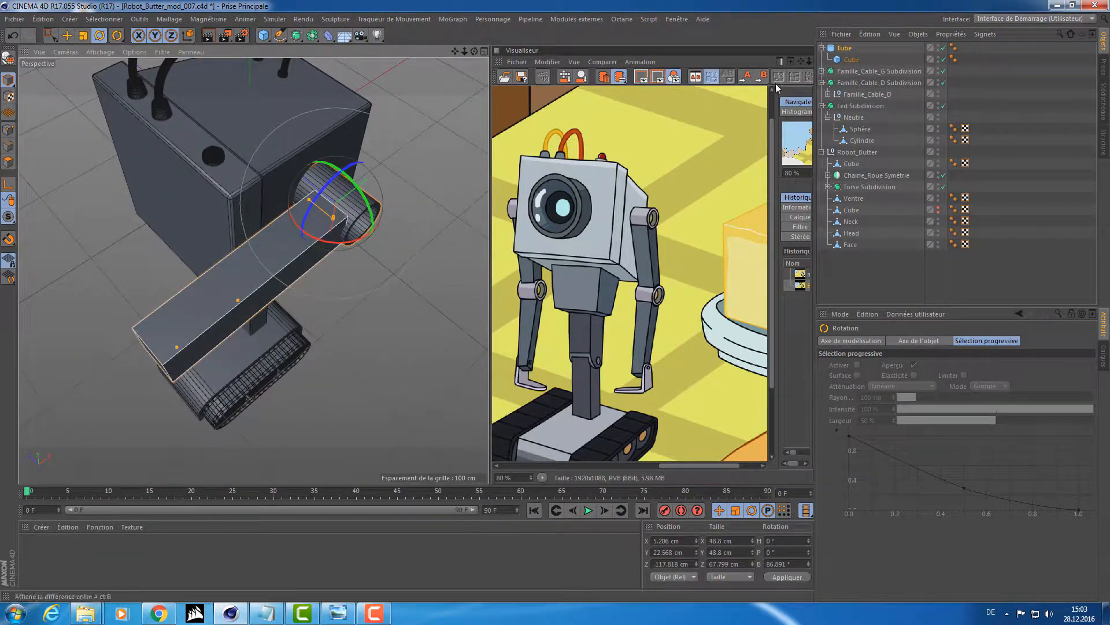
click(751, 81)
alt+drag(394, 250, 343, 212)
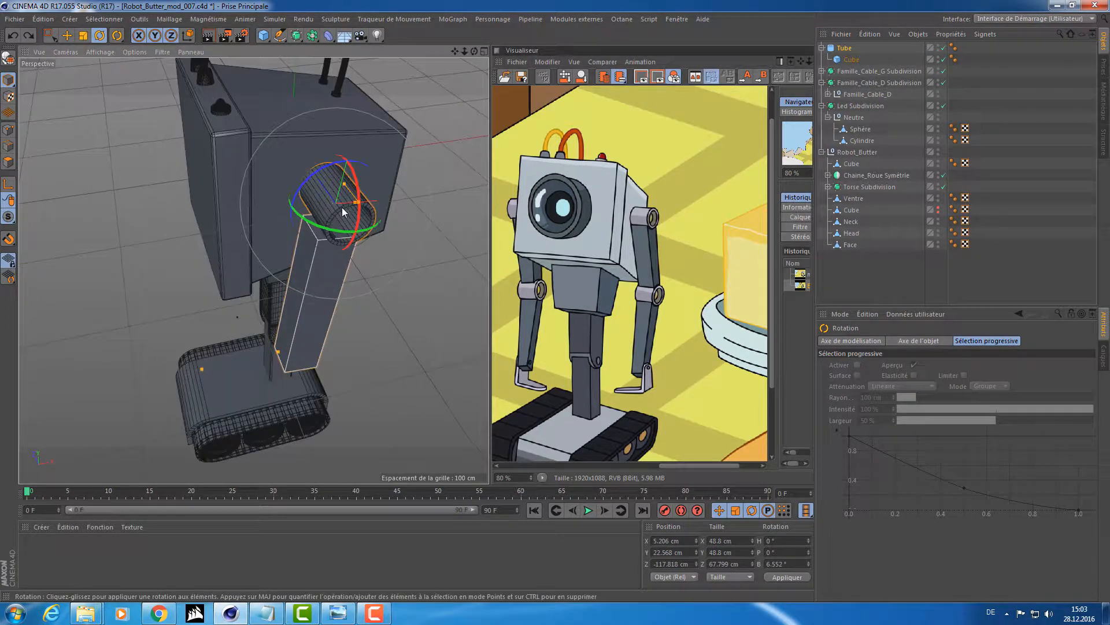
key(ctrl+z)
key(ctrl+z)
key(ctrl+z)
key(ctrl+z)
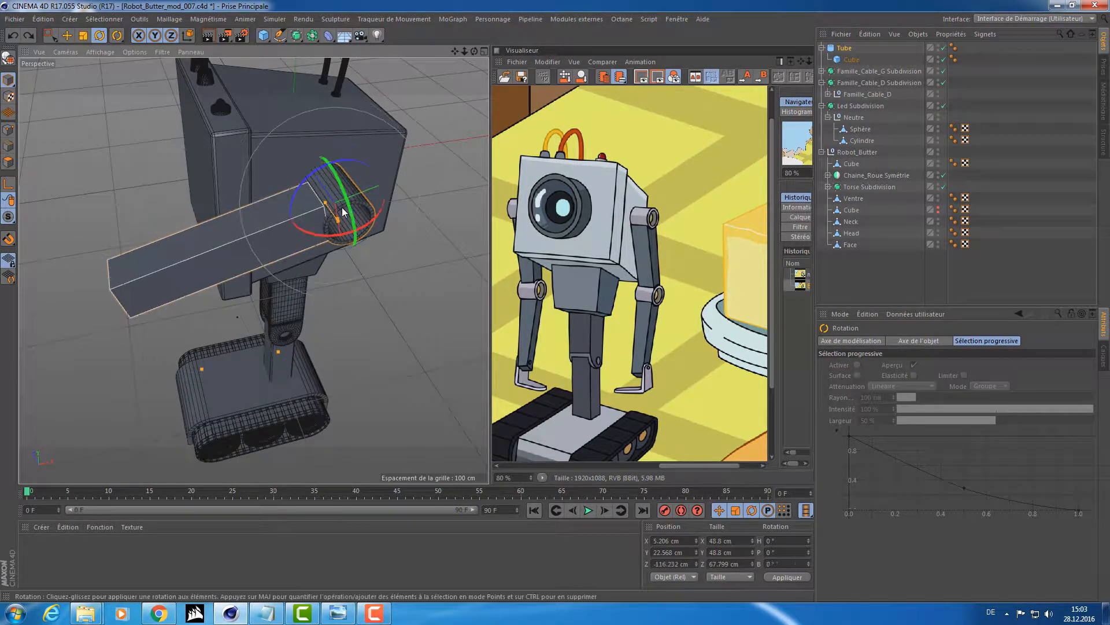
alt+drag(343, 212, 401, 53)
alt+drag(260, 255, 333, 173)
key(ctrl+z)
- Delete the arm cube nested under the shoulder tube and select the tube
click(850, 60)
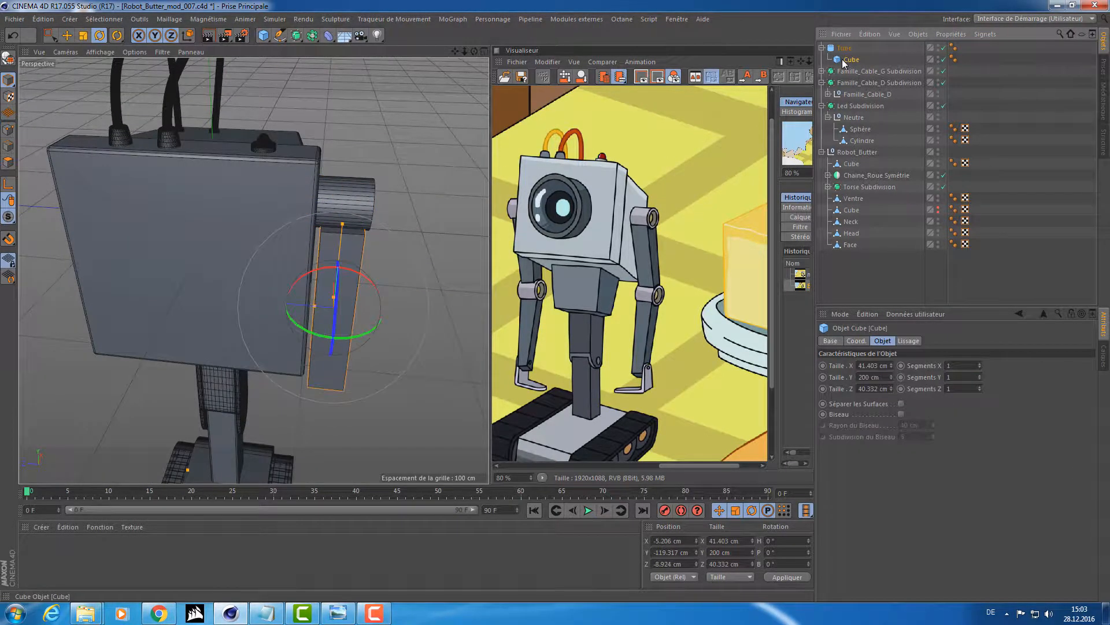
key(Delete)
alt+drag(425, 248, 286, 204)
scroll(290, 238, up, 3)
alt+drag(189, 201, 321, 237)
click(287, 232)
alt+right_drag(321, 237, 373, 234)
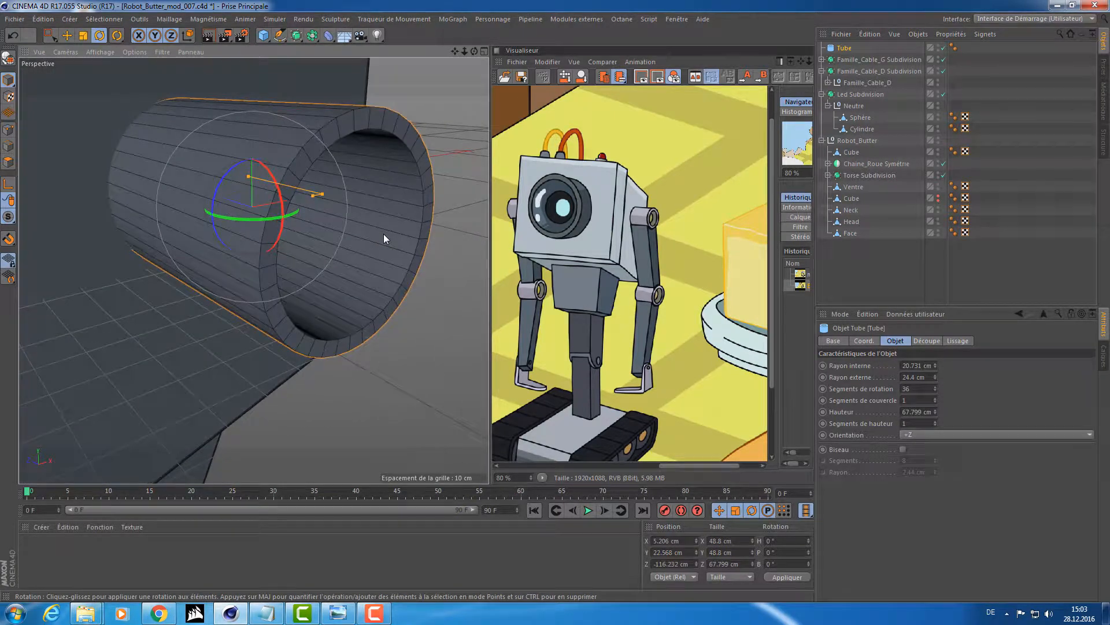
- Try converting the shoulder tube to an editable polygon object, check its smoothness with viewport renders, and undo the conversion
key(ctrl+r)
alt+drag(379, 190, 365, 200)
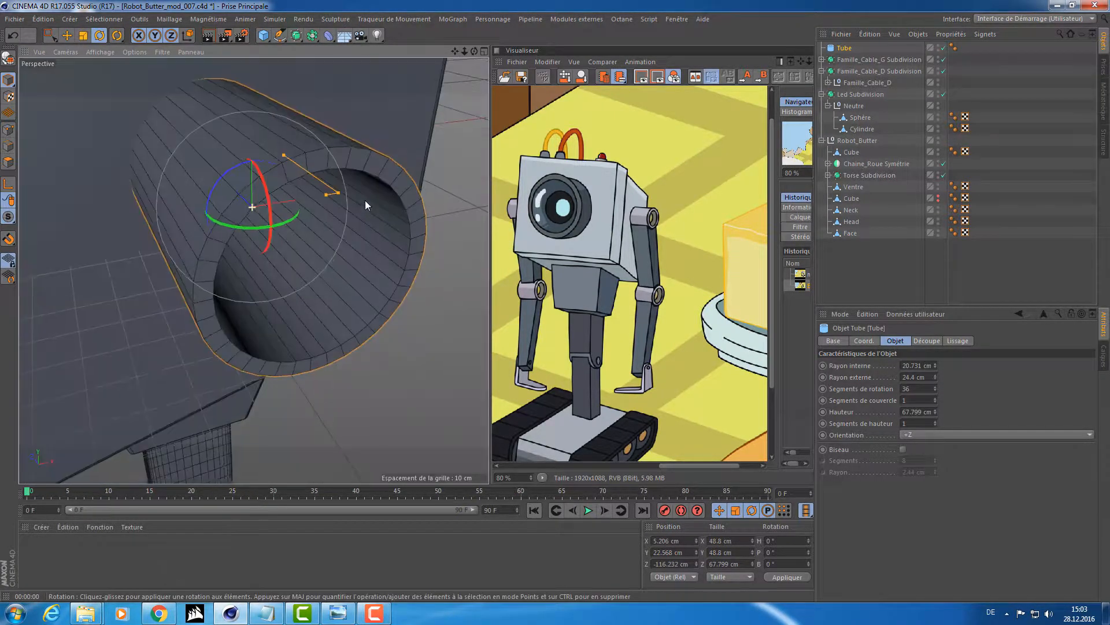
scroll(365, 200, down, 3)
key(c)
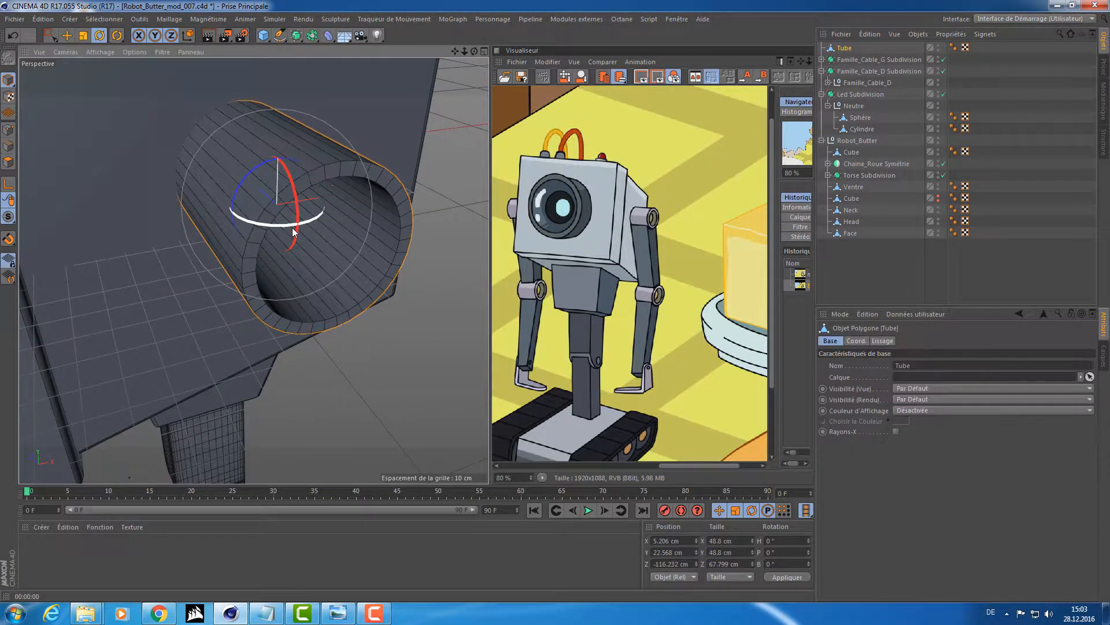
key(ctrl+r)
alt+drag(294, 214, 332, 196)
alt+right_drag(331, 196, 390, 182)
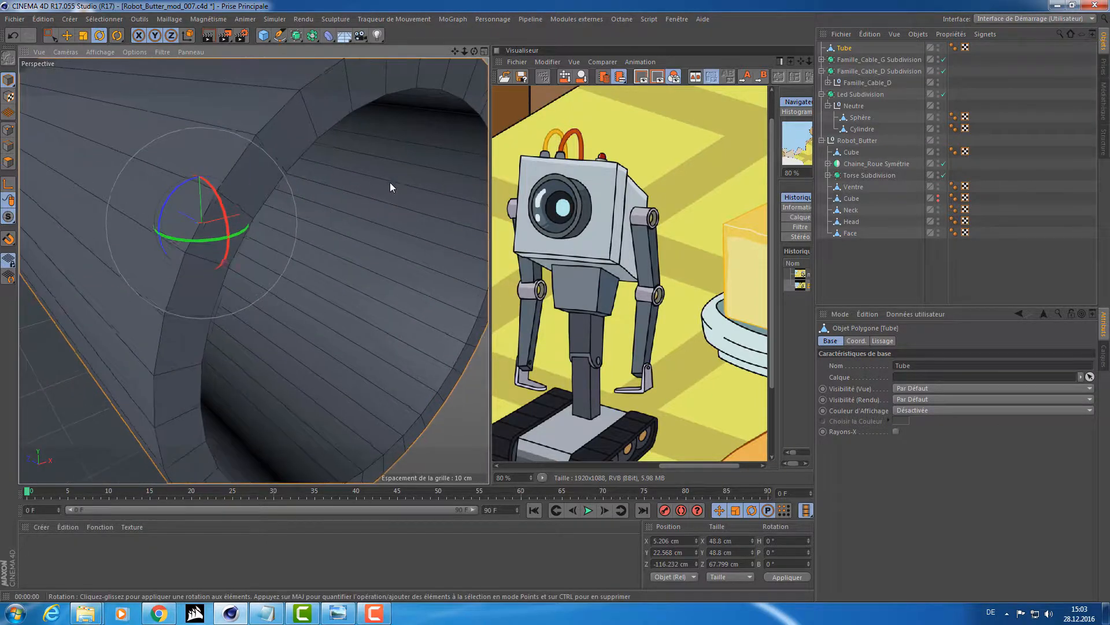
alt+drag(390, 182, 407, 178)
alt+right_drag(407, 178, 394, 194)
alt+middle_drag(395, 194, 381, 218)
key(ctrl+r)
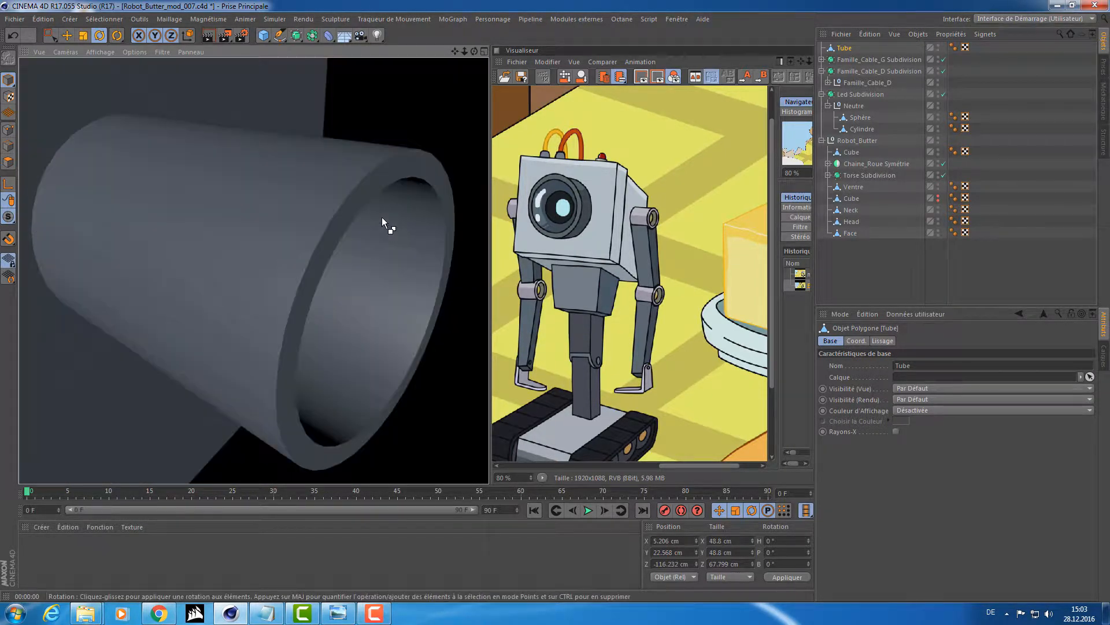
alt+right_drag(448, 150, 373, 196)
key(ctrl+z)
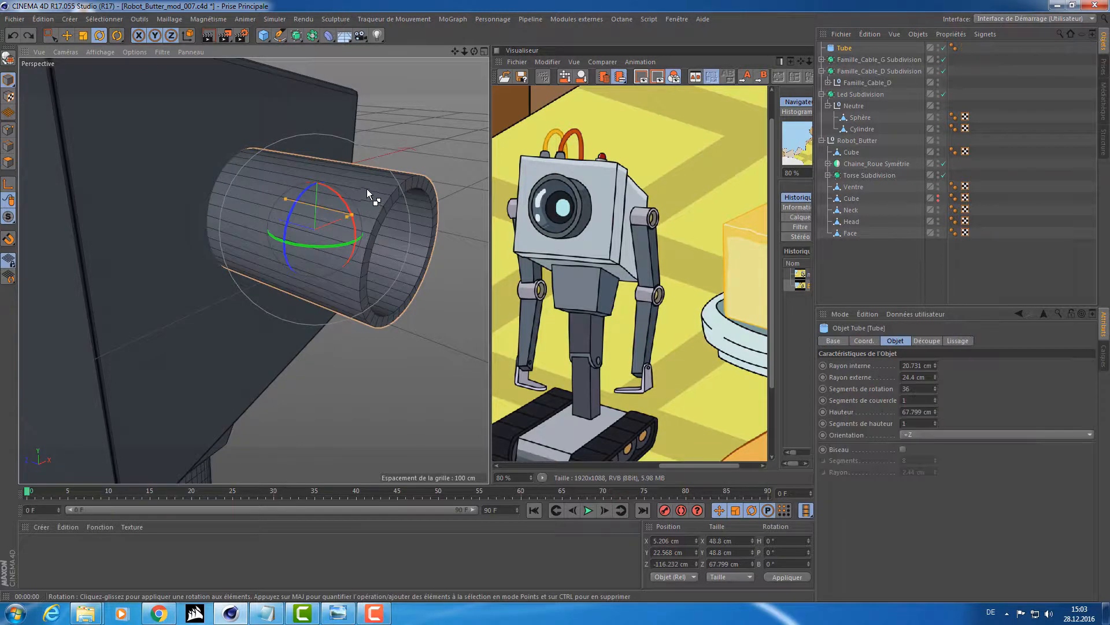
- Reduce the shoulder tube's rotation segments to 18 and check its roundness with a viewport render
click(451, 162)
click(840, 48)
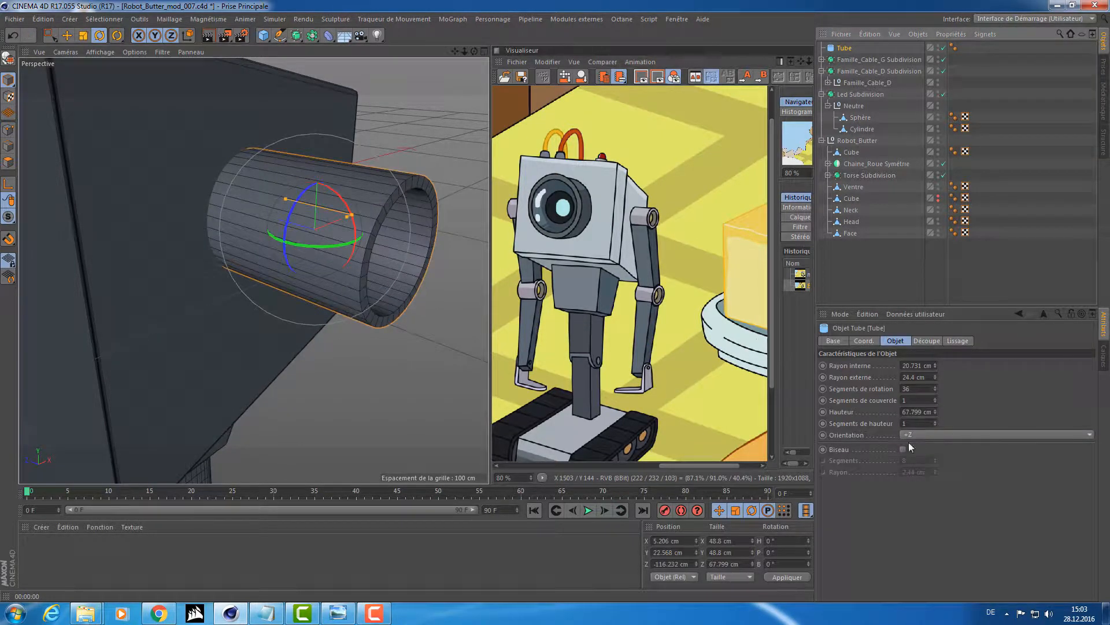
click(920, 388)
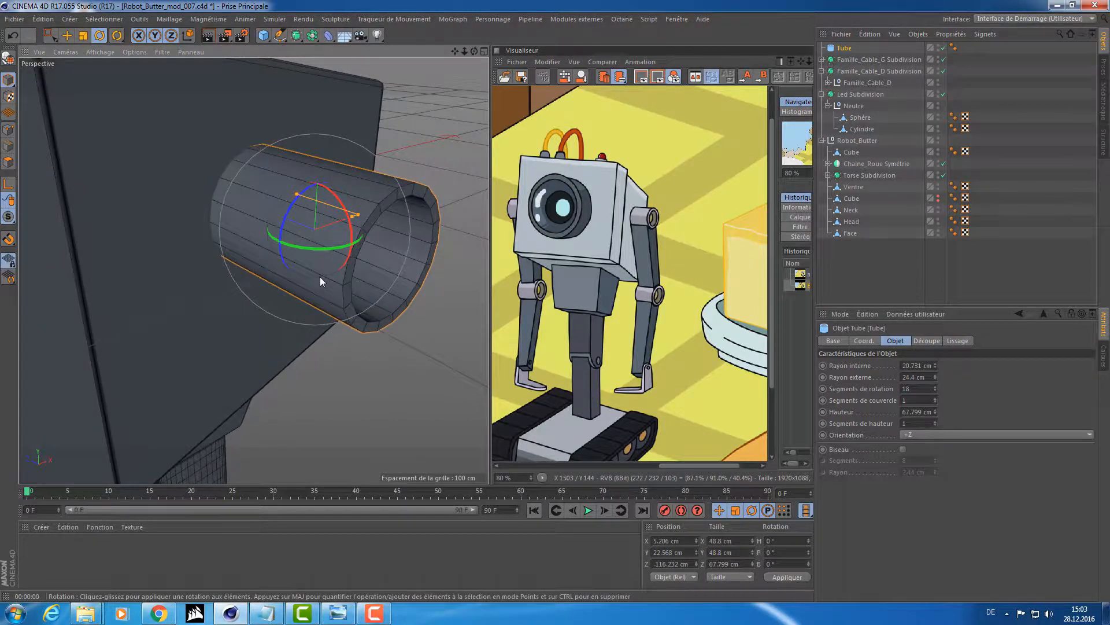
key(ctrl+r)
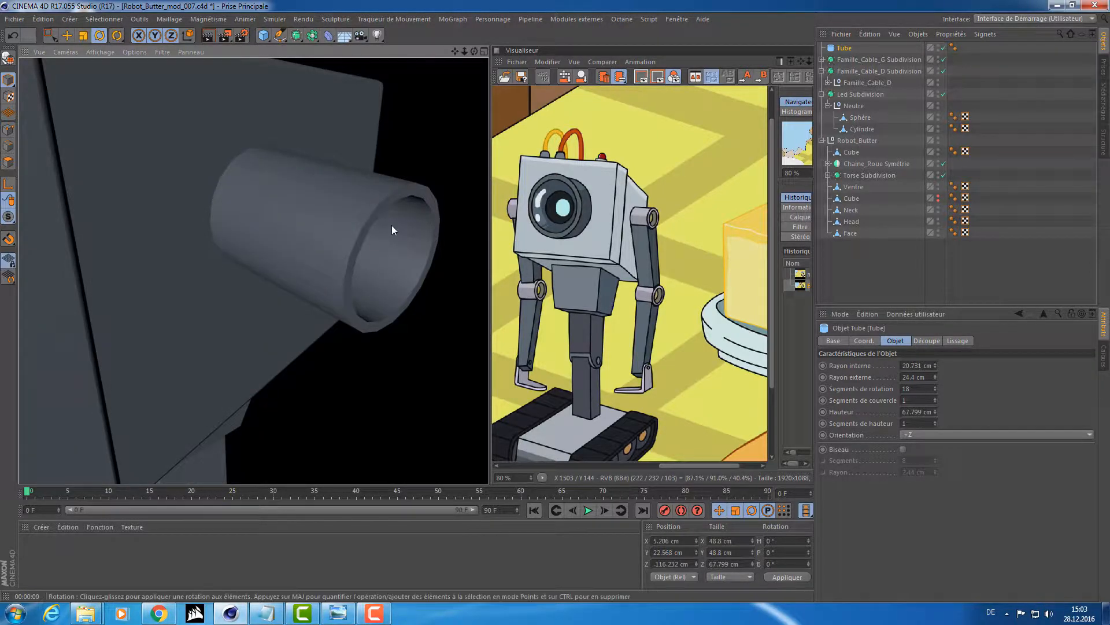
alt+drag(391, 224, 330, 215)
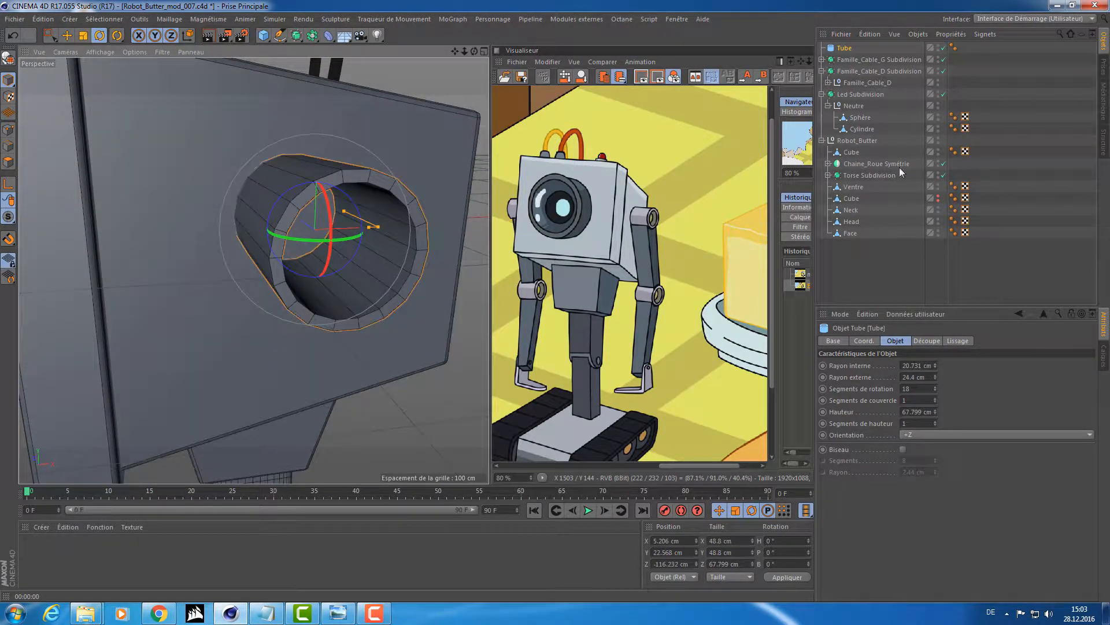
key(alt+shift)
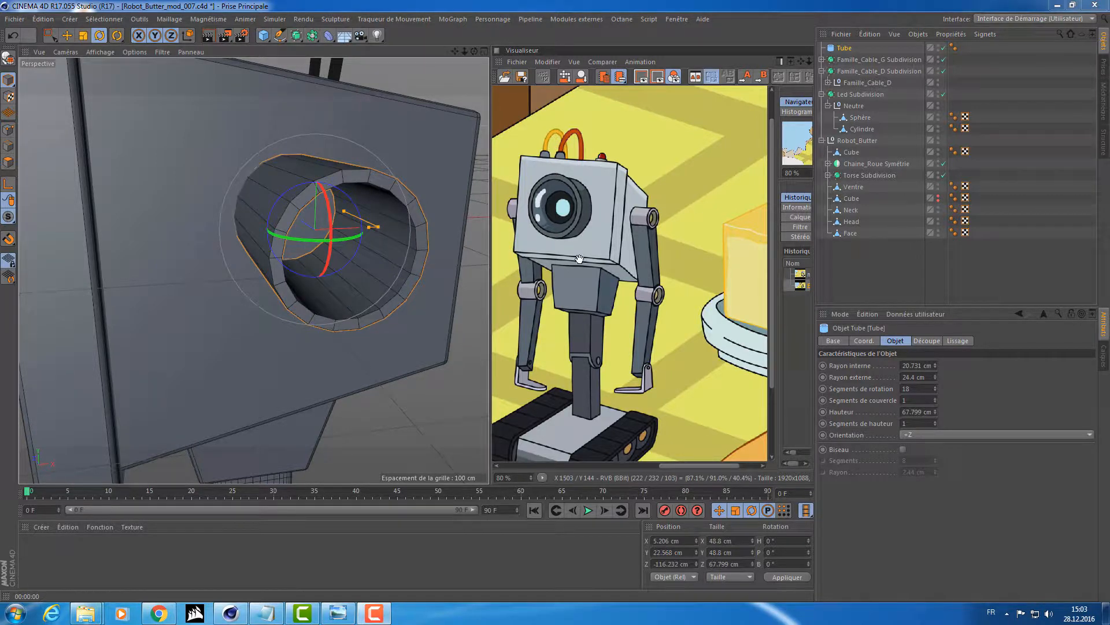
key(alt+shift)
mouse_move(299, 265)
alt+mouse_down()
mouse_move(245, 223)
mouse_move(303, 194)
mouse_move(383, 178)
mouse_move(502, 176)
mouse_move(254, 200)
mouse_move(323, 175)
mouse_move(402, 173)
mouse_move(227, 179)
mouse_move(328, 183)
mouse_move(282, 258)
alt+mouse_up()
- Lengthen the shoulder tube to about 75.3 cm
key(e)
alt+middle_drag(197, 307, 246, 168)
alt+right_drag(169, 248, 286, 263)
alt+drag(314, 293, 377, 275)
alt+right_drag(377, 275, 258, 271)
alt+drag(254, 270, 276, 335)
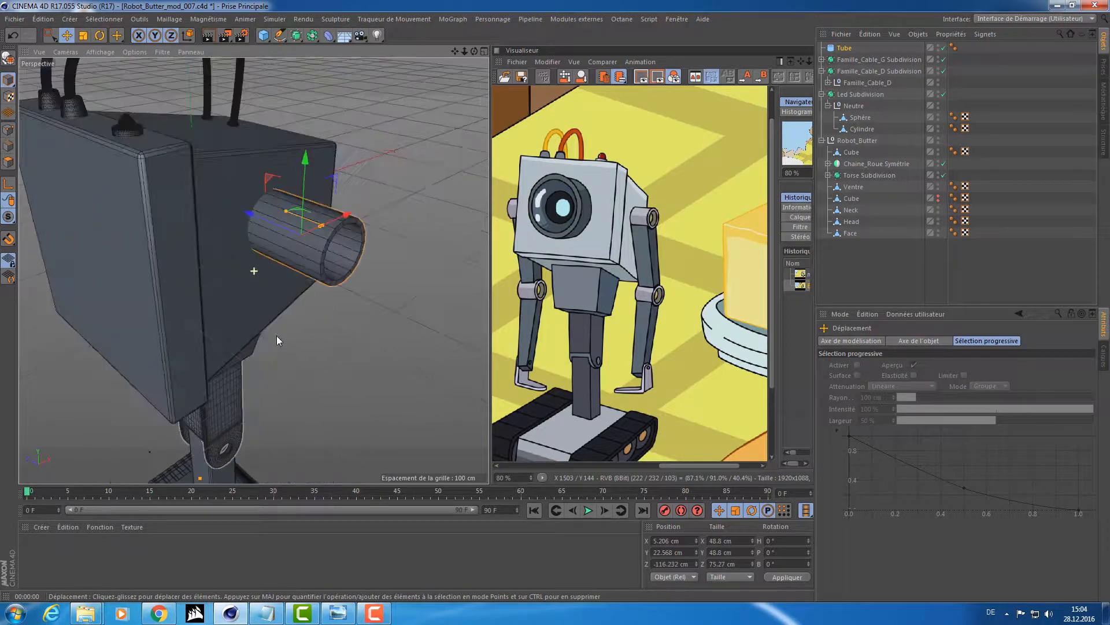
alt+drag(301, 234, 273, 314)
alt+right_drag(265, 292, 324, 280)
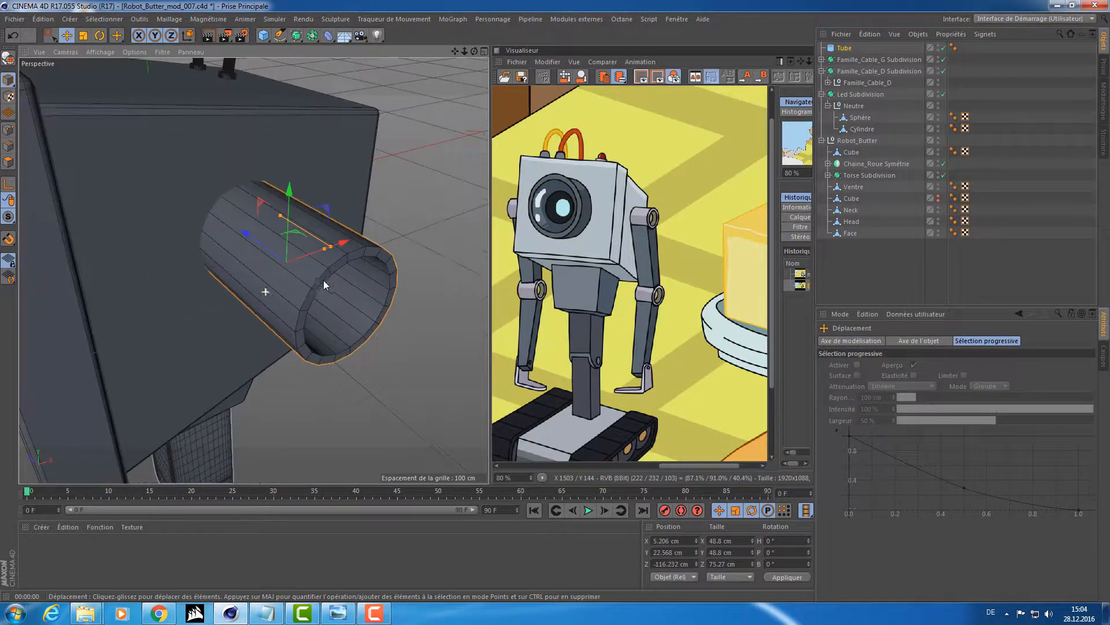
alt+drag(324, 280, 359, 269)
alt+middle_drag(359, 269, 305, 274)
alt+drag(306, 274, 279, 276)
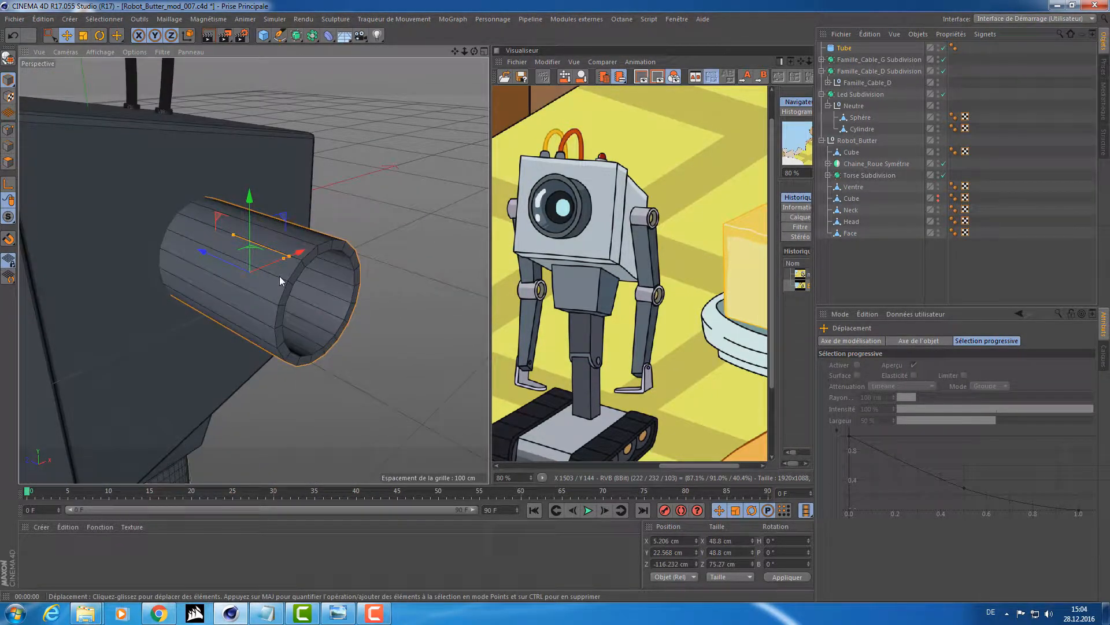
- Convert the shoulder tube to an editable polygon object and optimize its points
key(c)
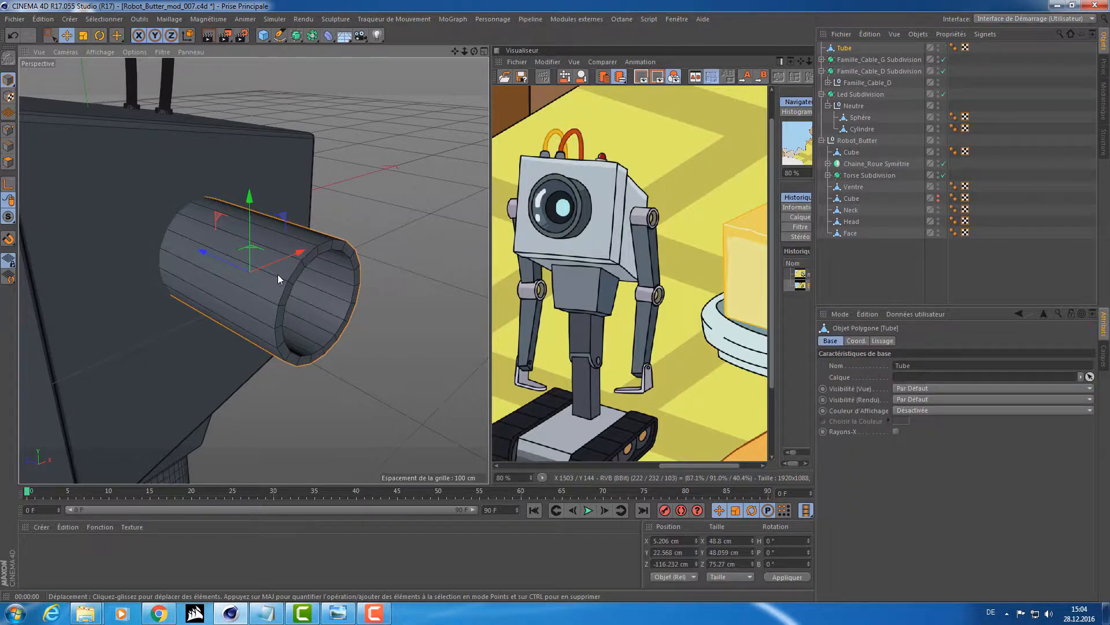
click(8, 130)
right_click(373, 148)
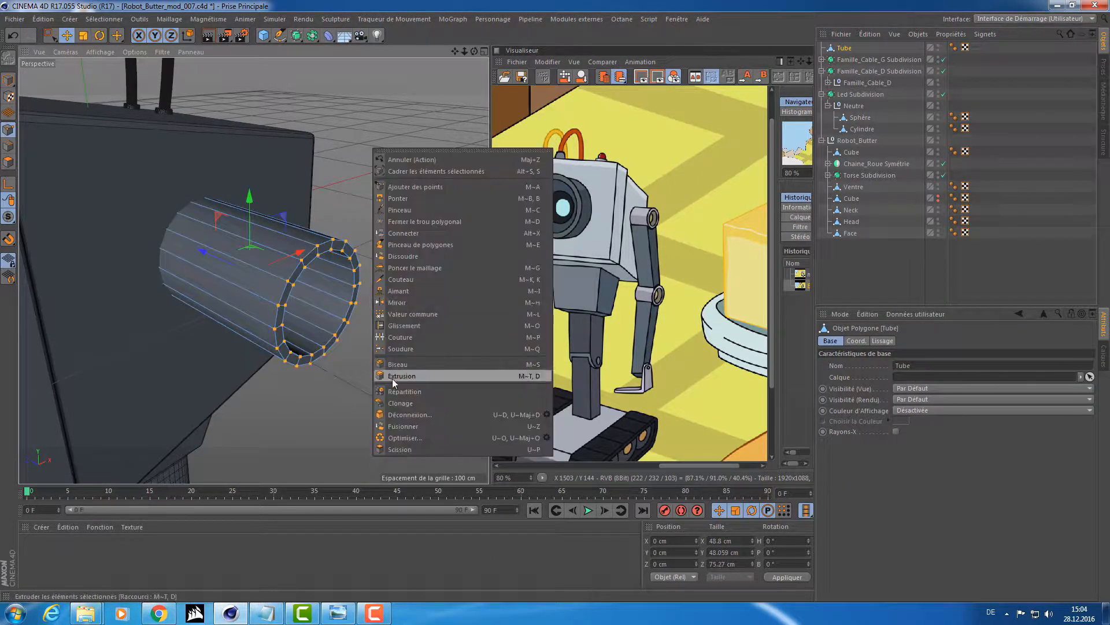
click(411, 443)
- Loop-select the inner and outer edge loops around the tube's open end
alt+drag(174, 295, 272, 289)
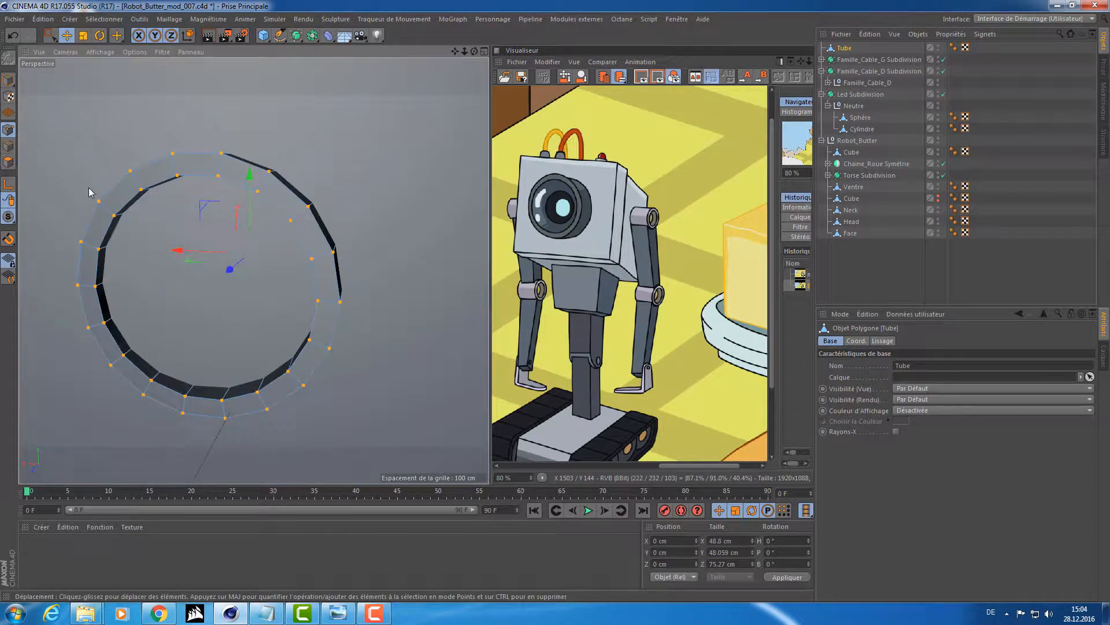
key(u)
key(l)
click(8, 163)
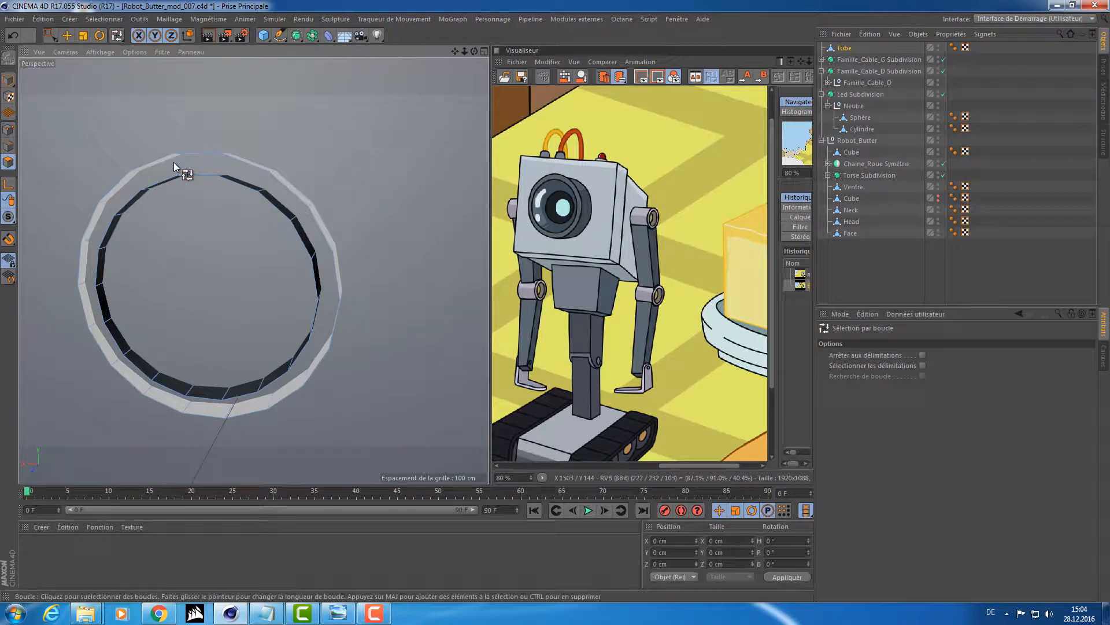
alt+drag(174, 162, 230, 191)
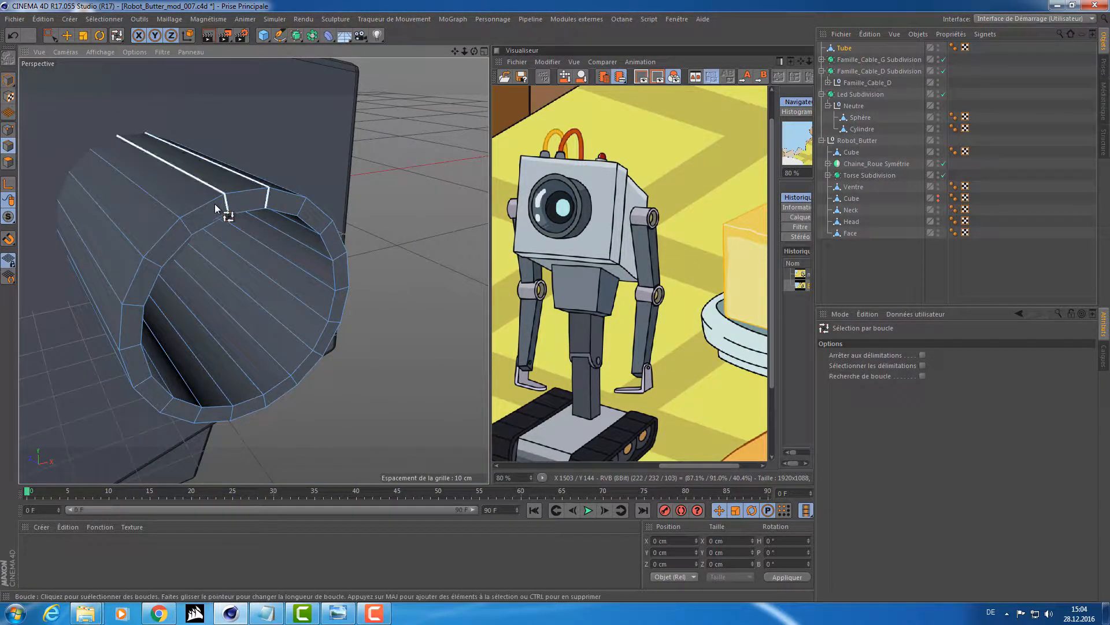
click(213, 224)
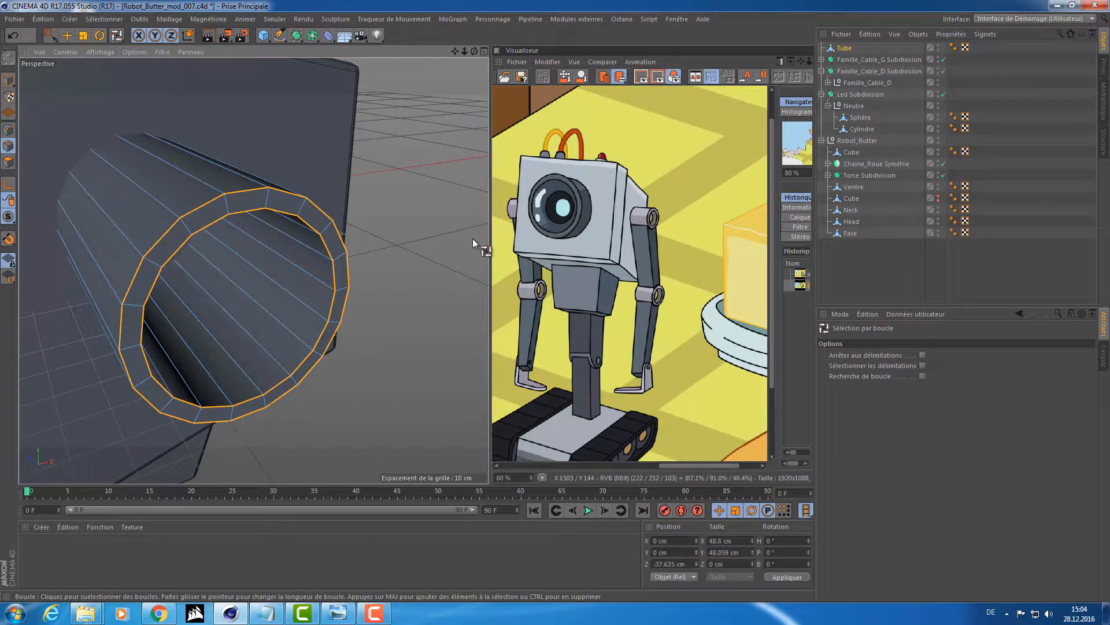
- Bevel the selected rim edge loops with an offset of about 0.27 cm and 1 subdivision
key(m)
key(s)
alt+right_drag(360, 213, 390, 199)
drag(391, 199, 399, 199)
click(914, 397)
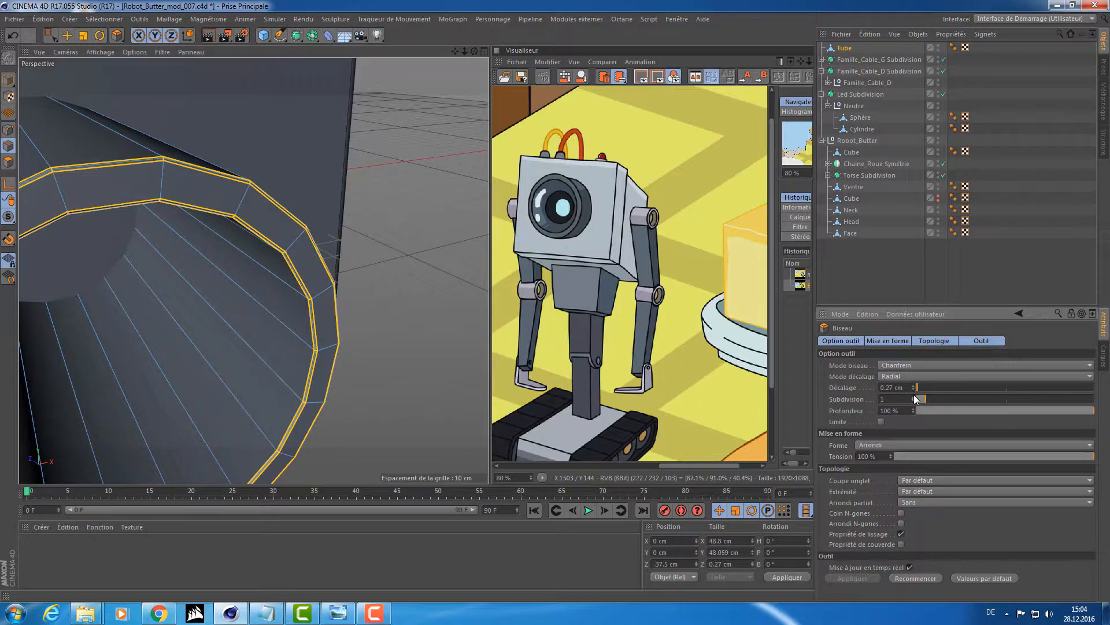
alt+drag(323, 234, 363, 218)
alt+right_drag(155, 121, 204, 125)
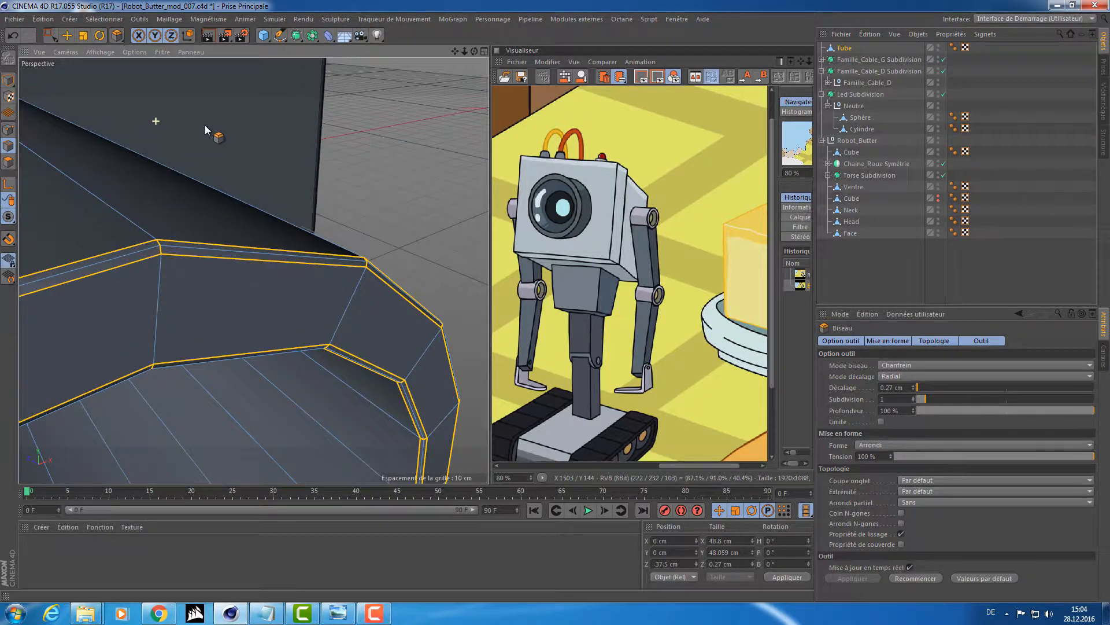
- Try a larger bevel offset of 1.27 cm on the tube's rim and undo it
click(912, 385)
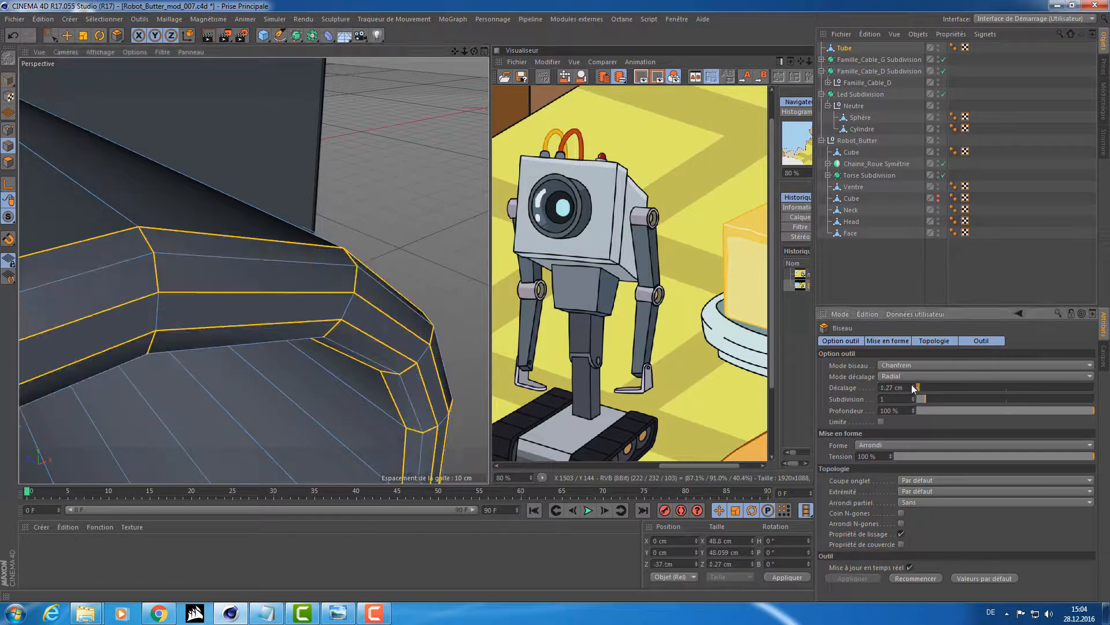
click(912, 385)
key(ctrl+z)
key(ctrl+z)
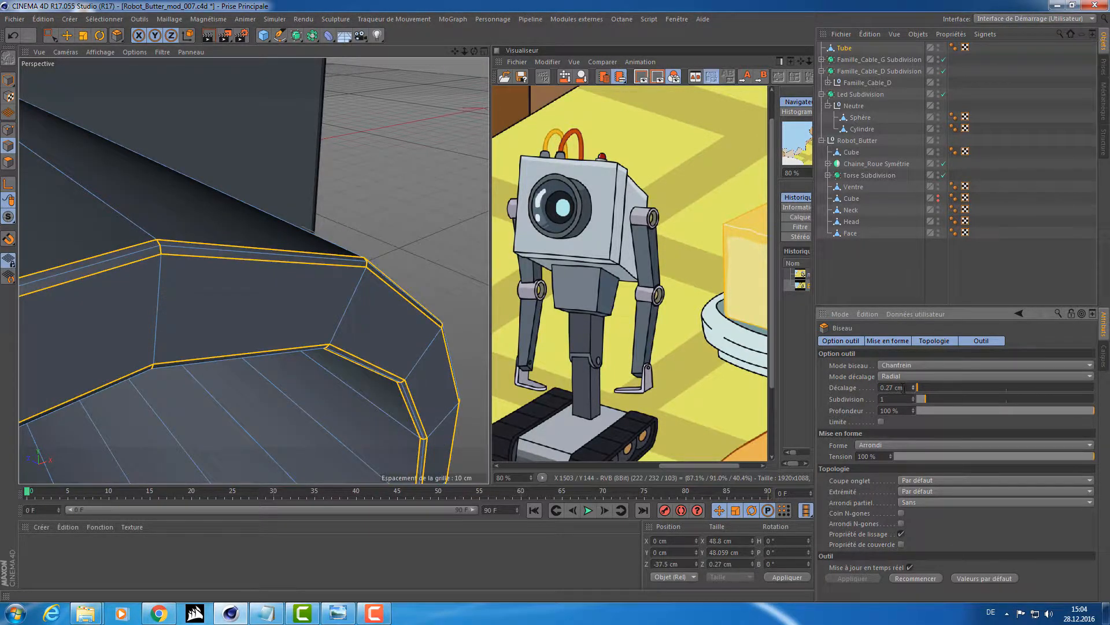
- Try a rim bevel offset of 0.5 cm, and settle on 0.3 cm
text(0.5)
key(Return)
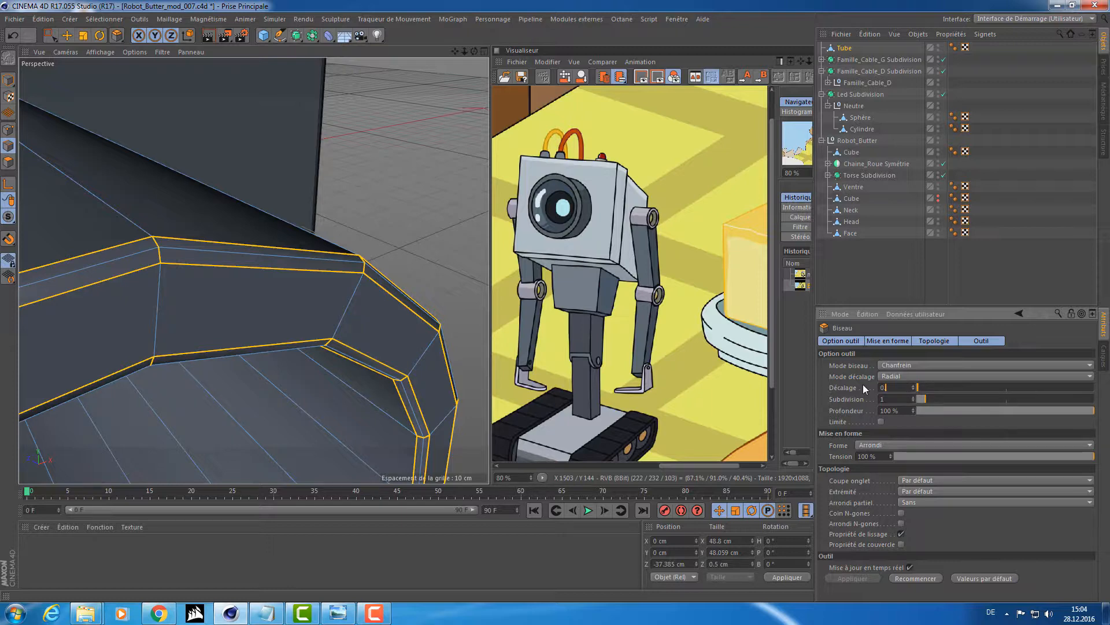
text(0.3)
key(Return)
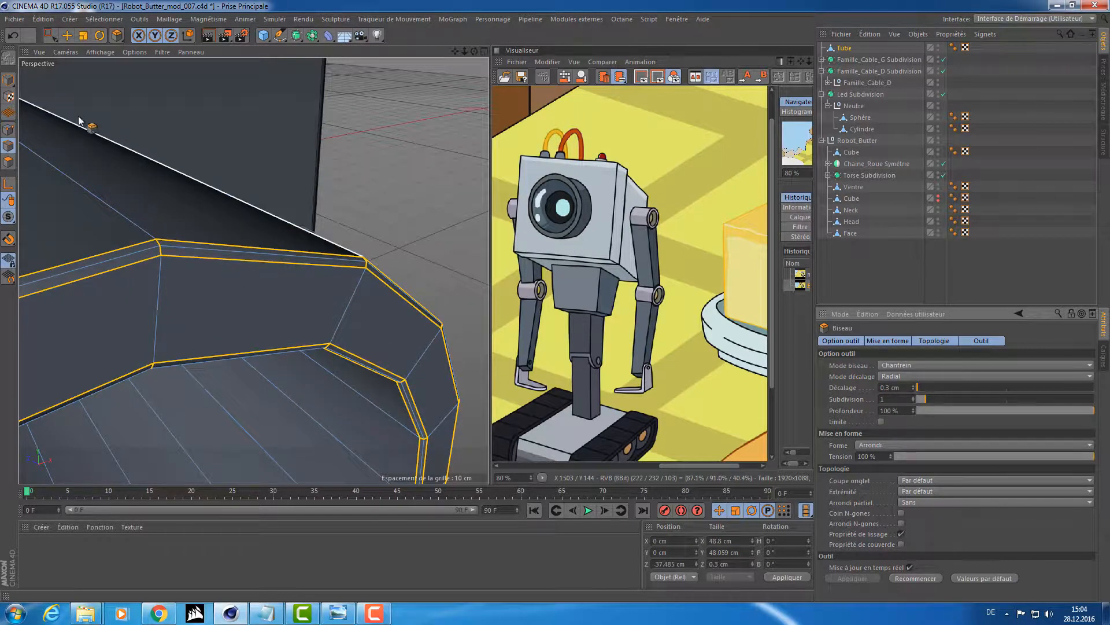
- Return to object-level editing and lower the shoulder tube on the head's side to about -5.2 cm in Y
click(7, 79)
scroll(304, 155, down, 6)
alt+drag(244, 154, 303, 126)
scroll(254, 176, down, 4)
key(e)
alt+drag(303, 126, 390, 112)
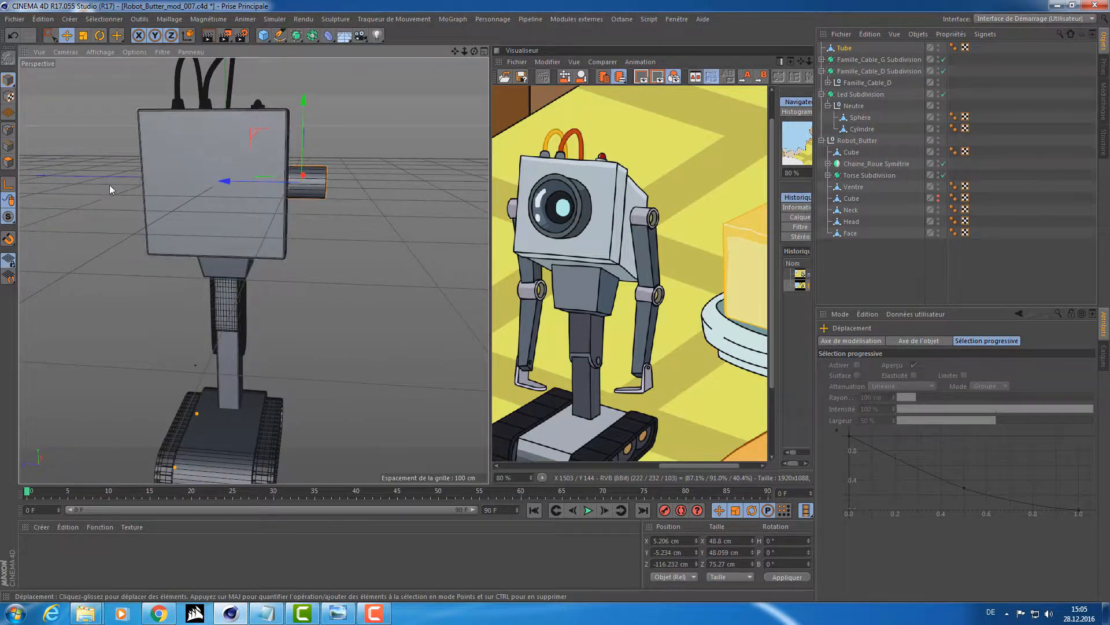
- Add a sphere primitive and rotate it 90° in pitch
alt+drag(109, 185, 262, 150)
alt+drag(137, 203, 123, 266)
alt+drag(161, 252, 339, 196)
scroll(306, 175, up, 5)
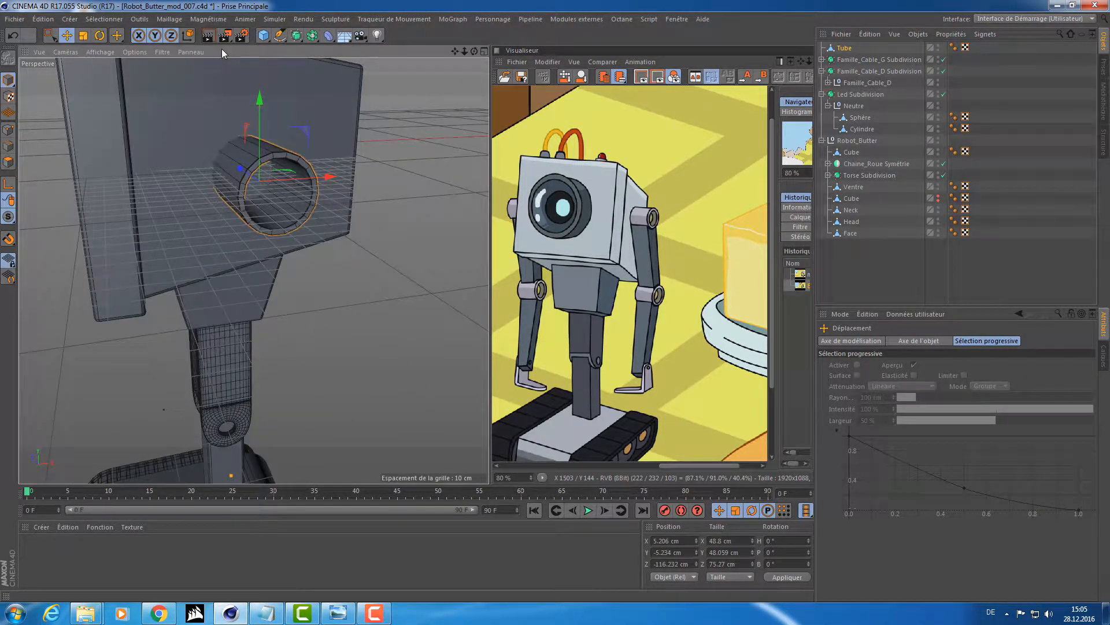
drag(264, 36, 550, 70)
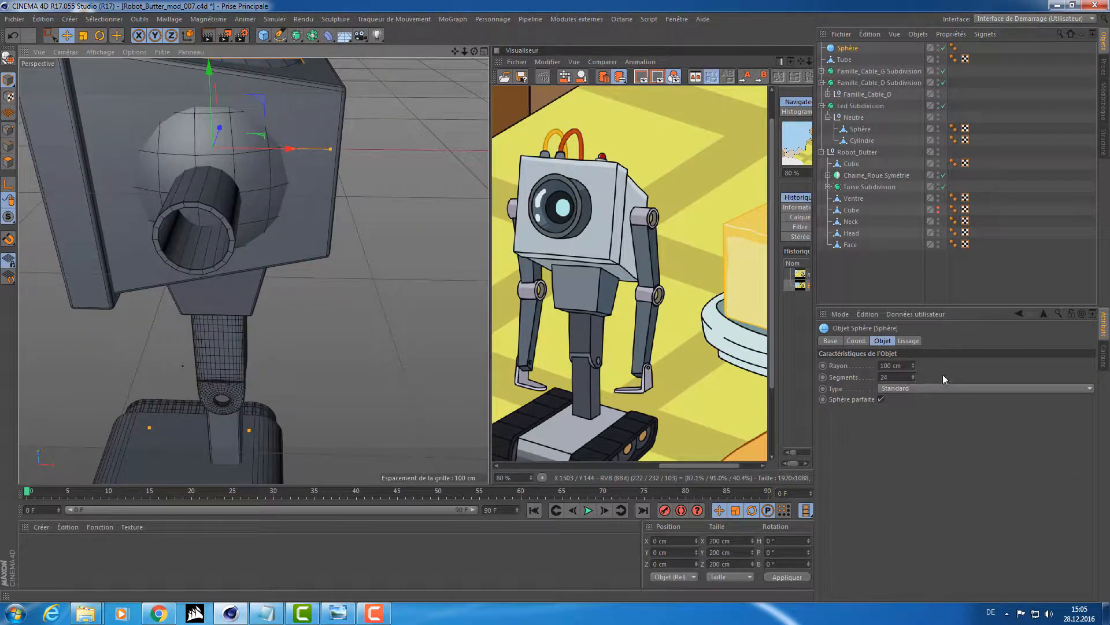
key(r)
drag(212, 145, 296, 227)
key(e)
- Centre the sphere on the shoulder tube in the front view, at about X 5.48 cm and Y -5.24 cm
key(F5)
middle_click(408, 368)
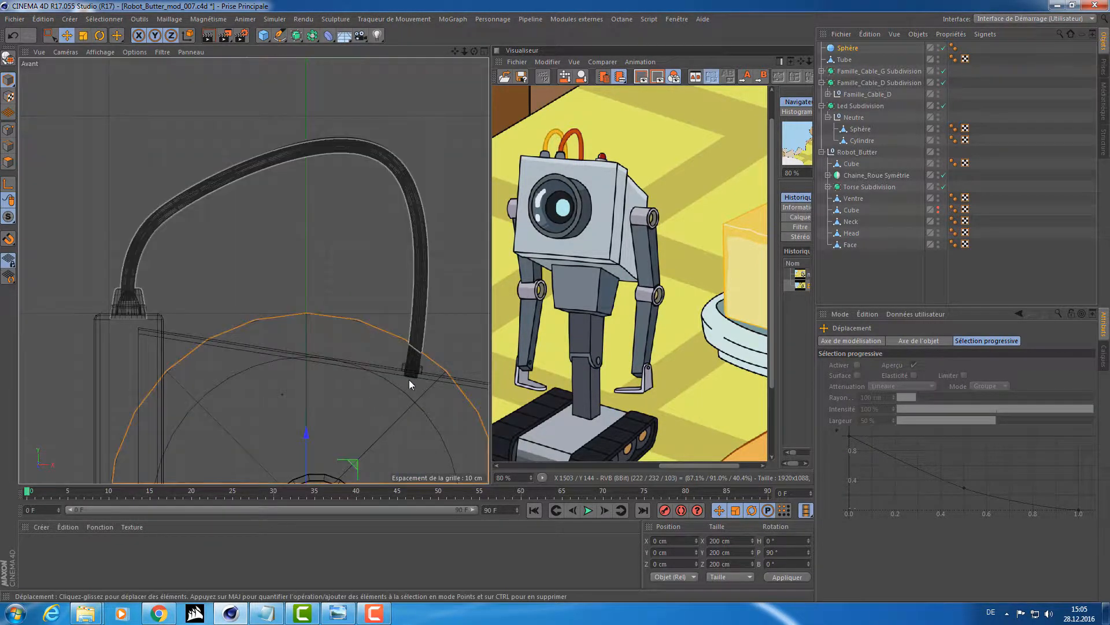
alt+middle_drag(409, 379, 415, 157)
alt+right_drag(310, 300, 369, 298)
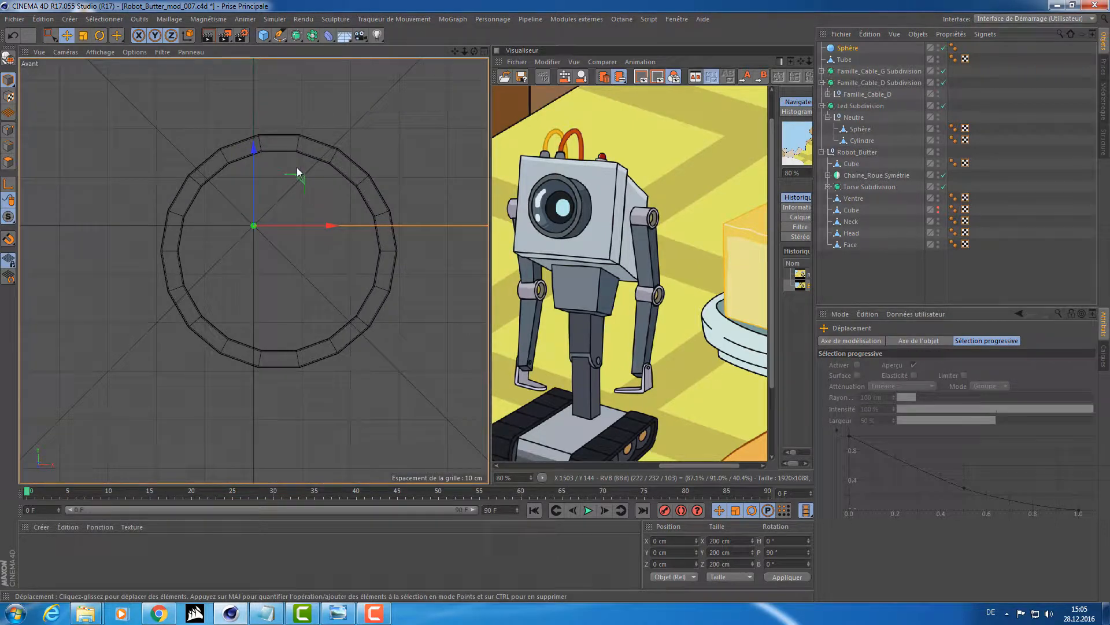
drag(295, 183, 327, 202)
scroll(315, 203, down, 6)
- Convert the sphere to an editable polygon object and optimize its points
middle_click(317, 201)
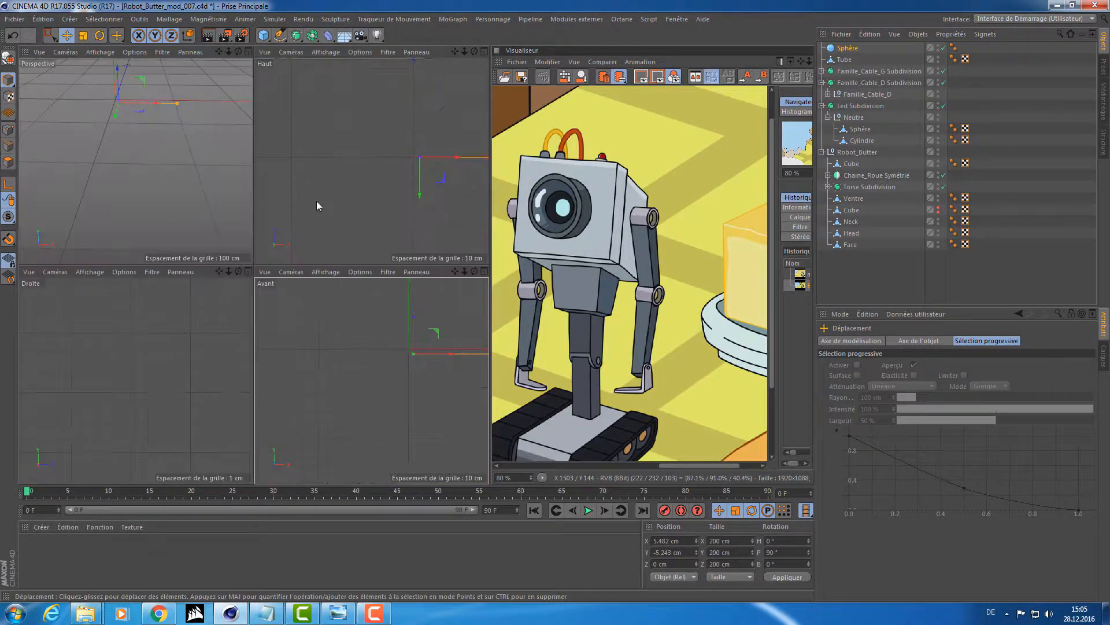
middle_click(383, 202)
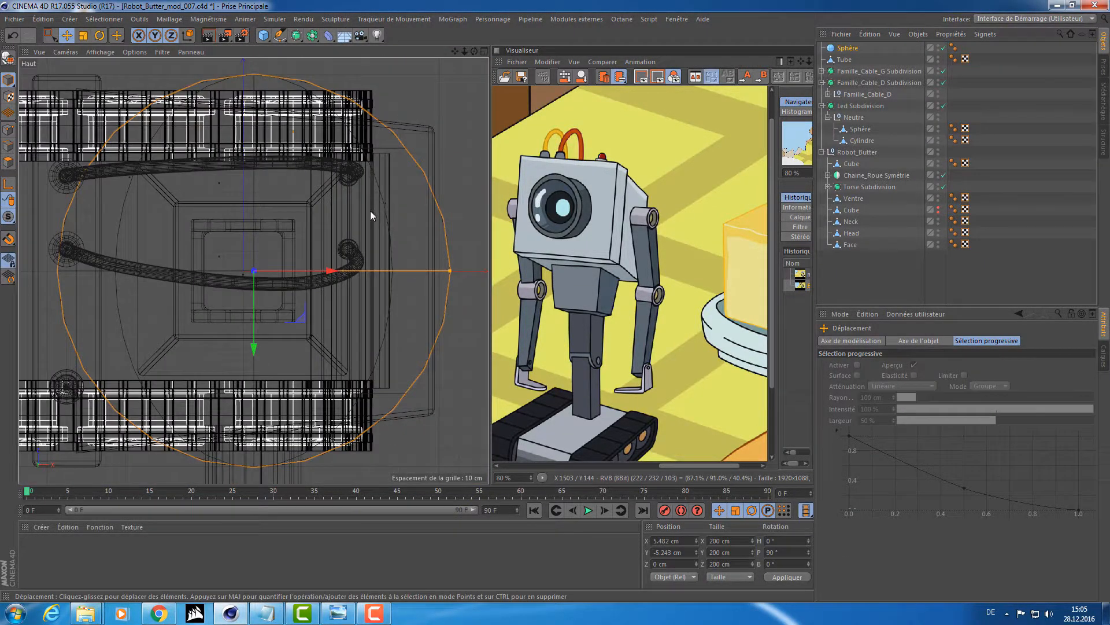
scroll(371, 215, down, 5)
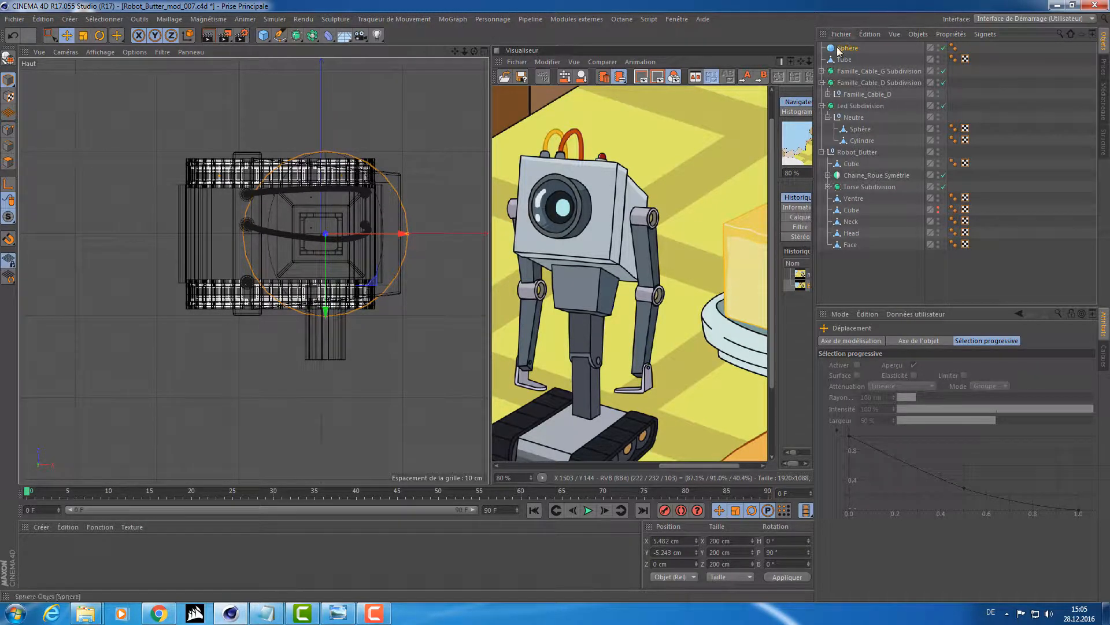
key(c)
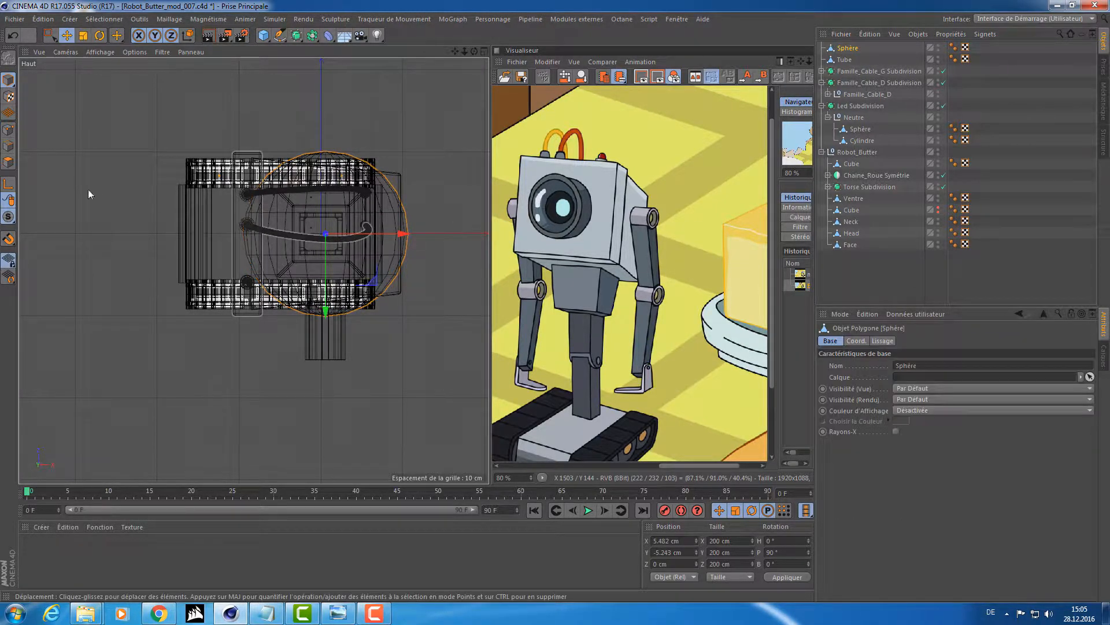
click(8, 129)
right_click(131, 130)
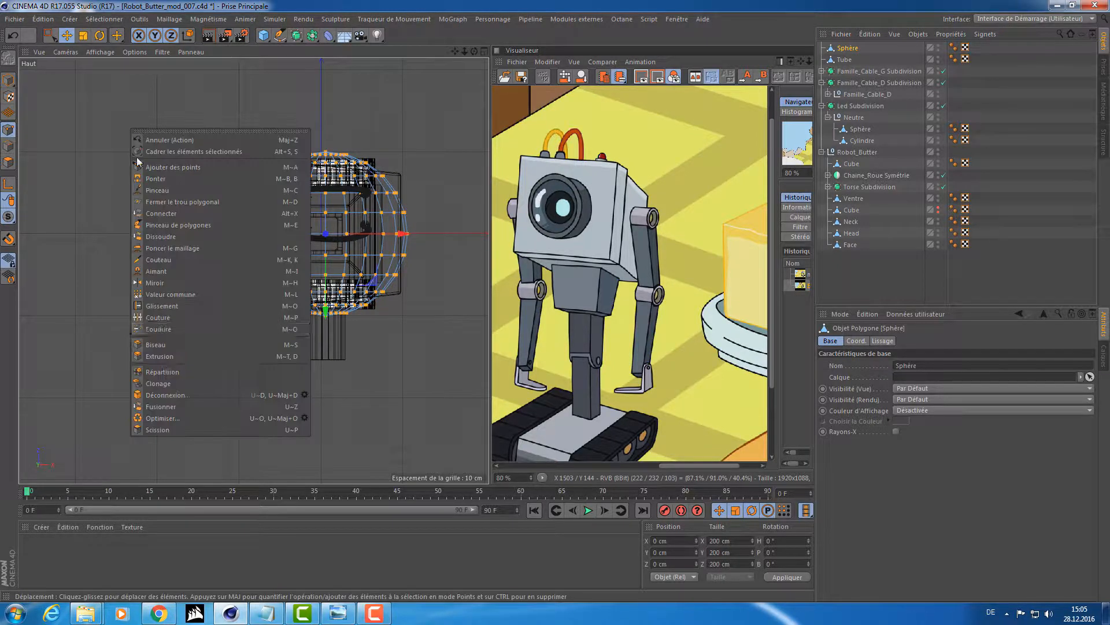
click(180, 409)
right_click(141, 280)
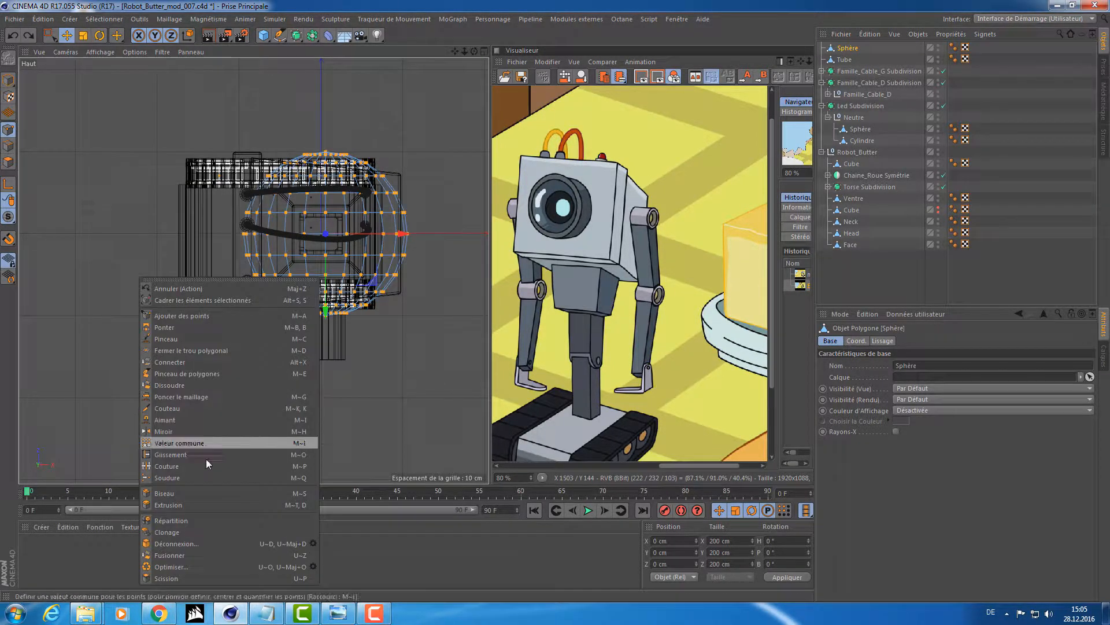
click(186, 568)
- Delete the half of the sphere's points facing away from the shoulder tube in the top view, and return to object-level editing
click(51, 36)
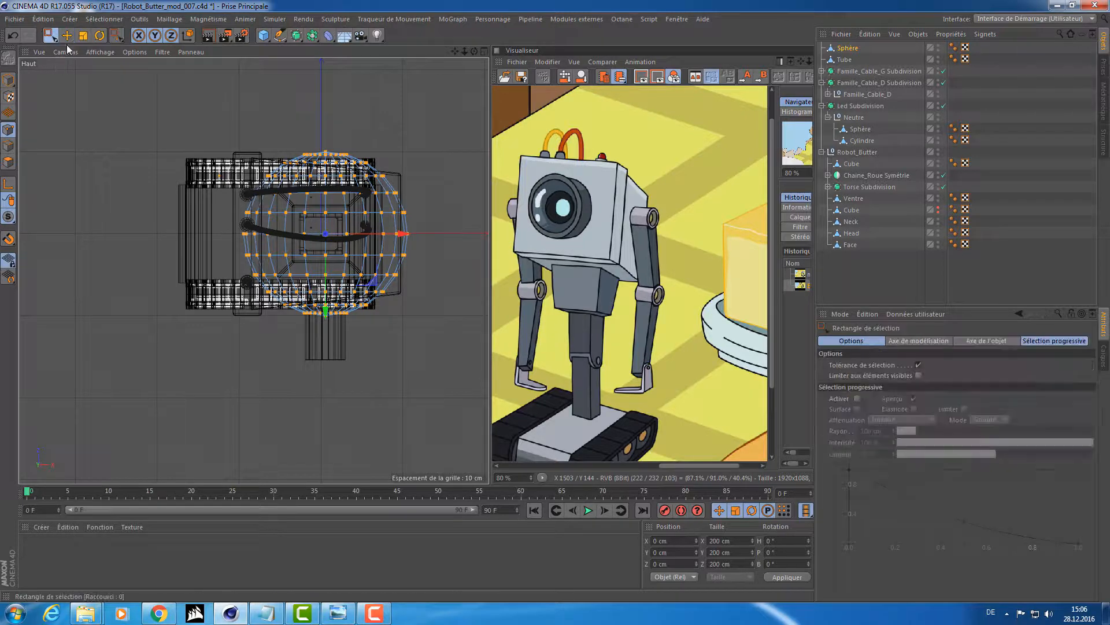
alt+middle_drag(255, 135, 230, 140)
alt+right_drag(230, 140, 355, 170)
alt+middle_drag(355, 170, 300, 145)
drag(105, 99, 438, 259)
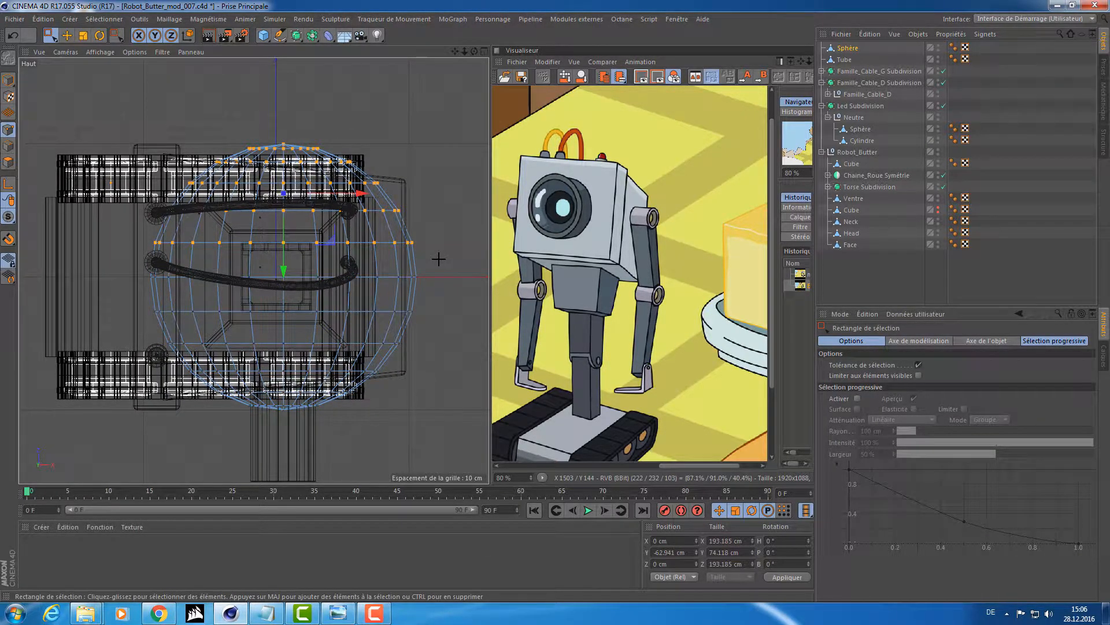
key(Delete)
click(8, 79)
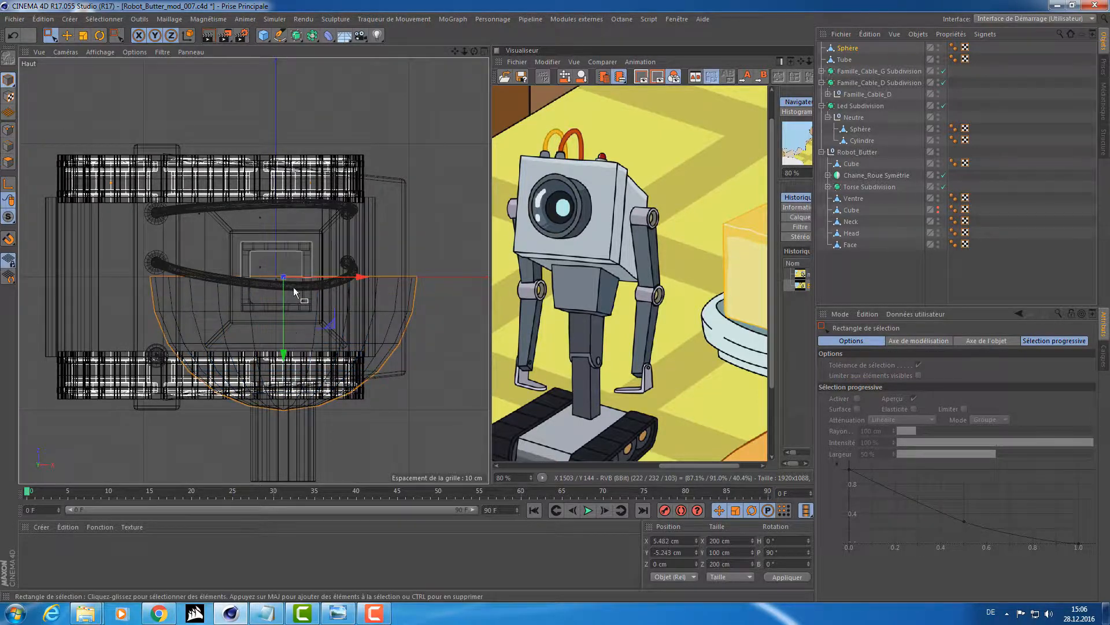
- Move the half sphere out to the shoulder tube at about -117.5 cm in Z and scale it down to about 42.2 cm wide
alt+middle_drag(294, 287, 259, 154)
drag(272, 151, 289, 307)
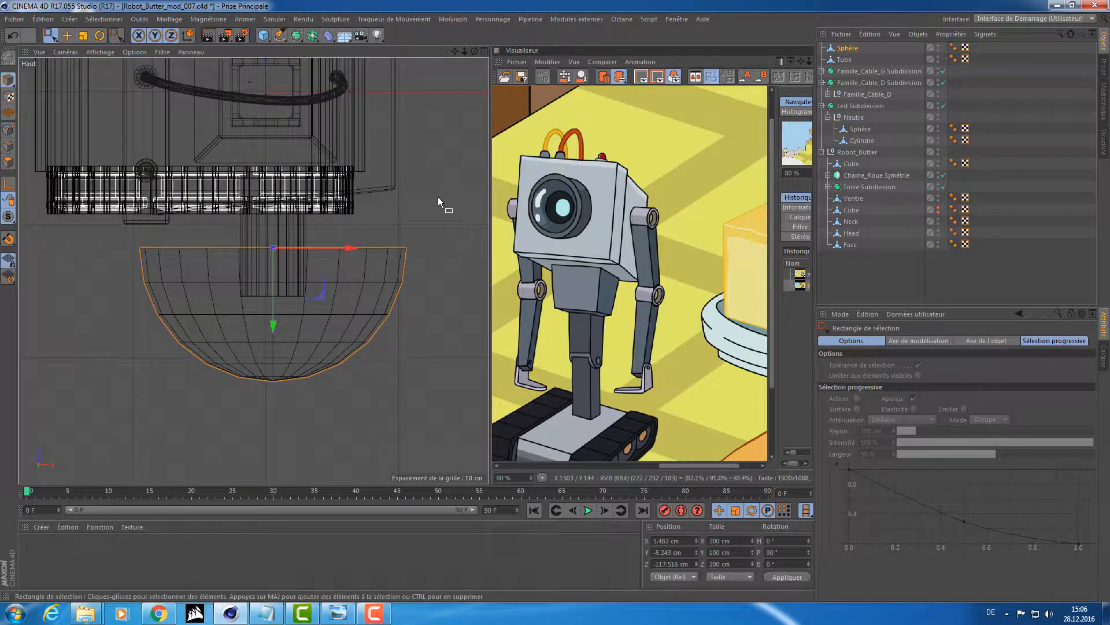
key(t)
drag(446, 188, 115, 313)
middle_click(285, 293)
middle_click(155, 161)
- Scale the half sphere to about 43.55 cm wide and set it inside the tube's open end at about -133.2 cm in Z
key(s)
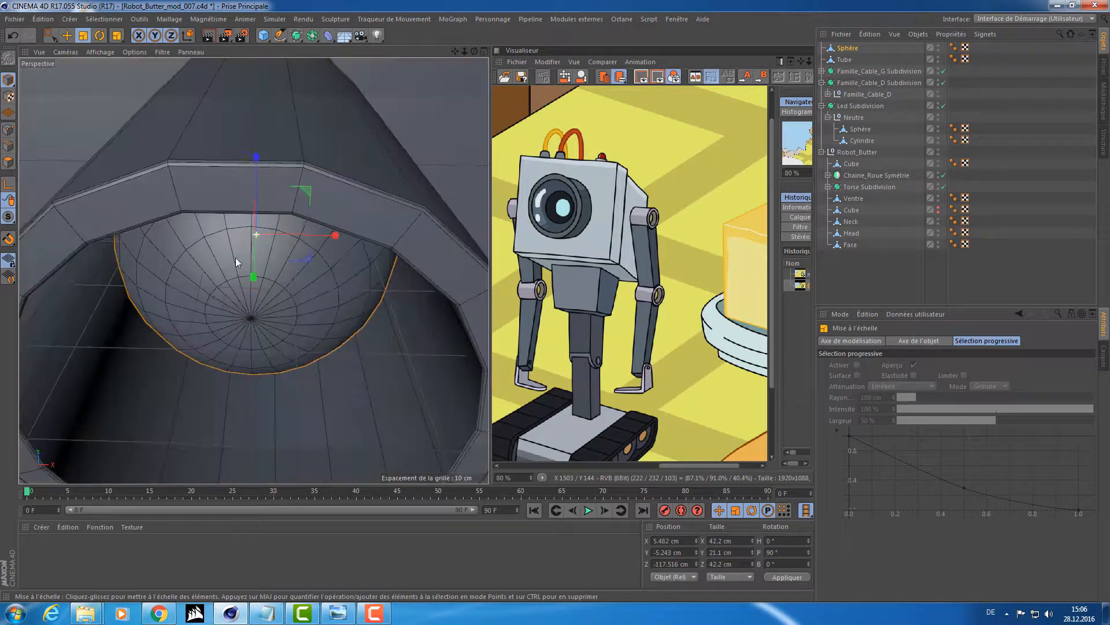
alt+drag(235, 261, 403, 264)
scroll(318, 269, down, 4)
key(e)
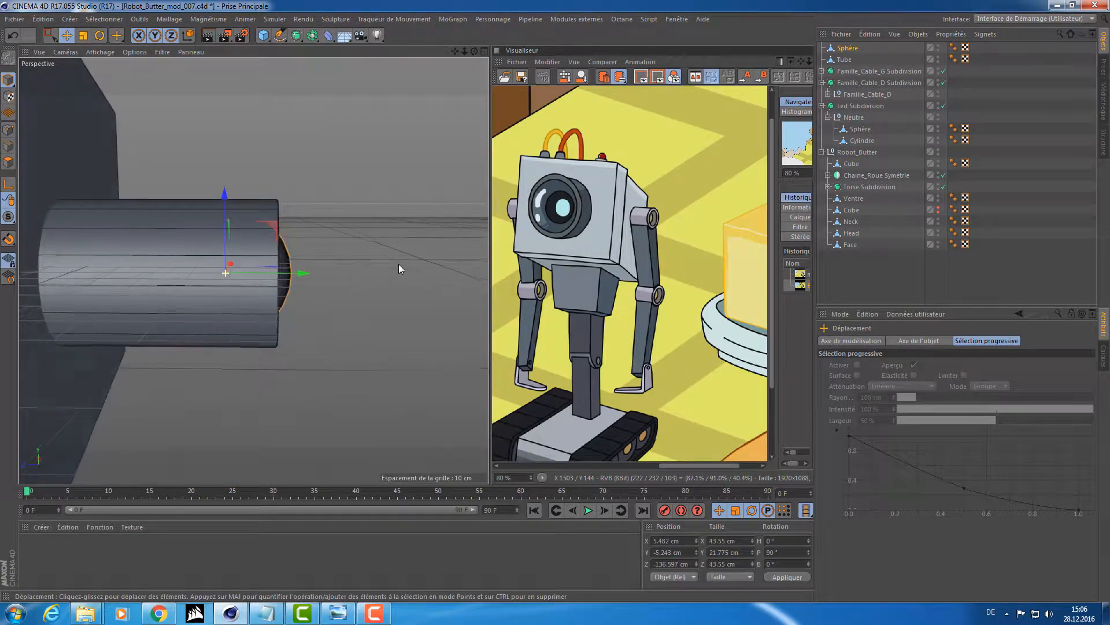
drag(304, 275, 206, 287)
alt+right_drag(233, 288, 251, 272)
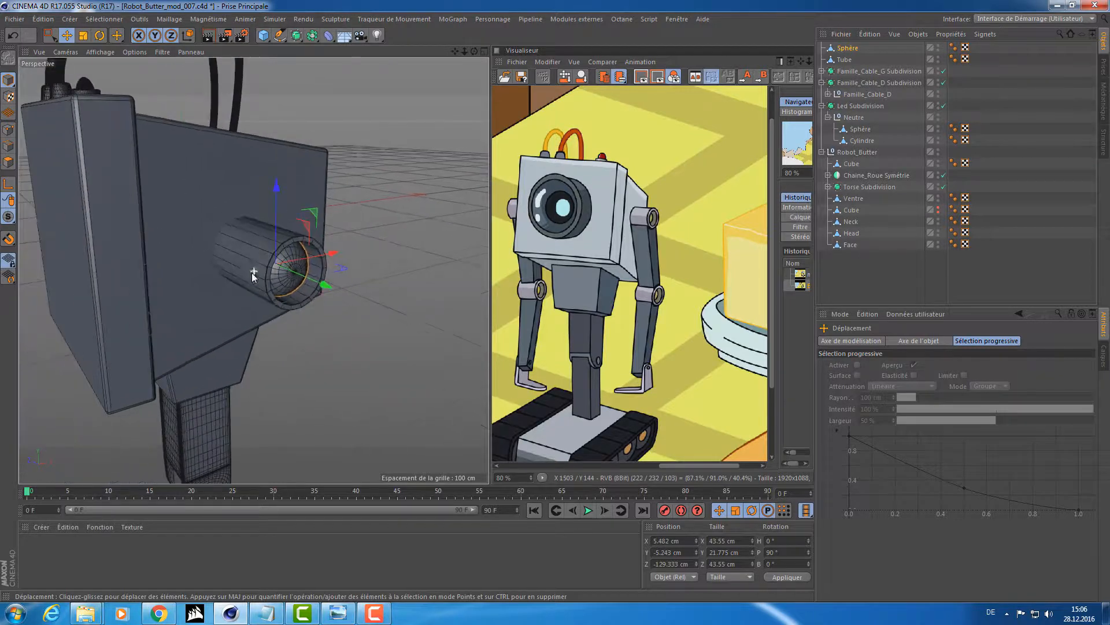
click(349, 279)
alt+drag(349, 279, 315, 286)
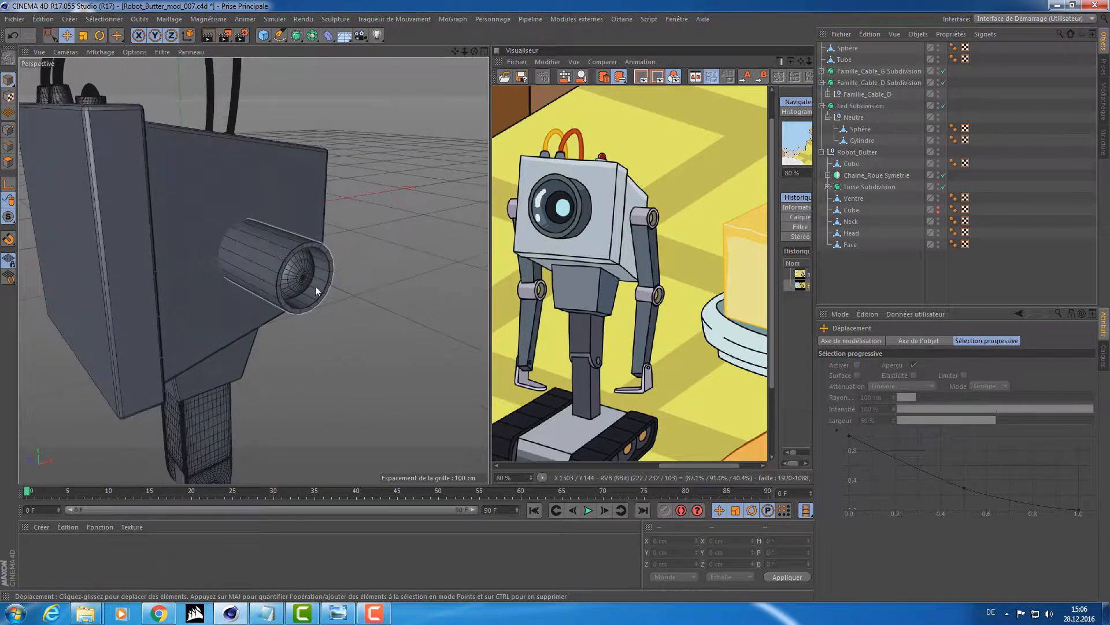
click(315, 292)
click(371, 265)
alt+drag(370, 265, 323, 279)
alt+right_drag(322, 279, 253, 270)
alt+middle_drag(252, 270, 346, 178)
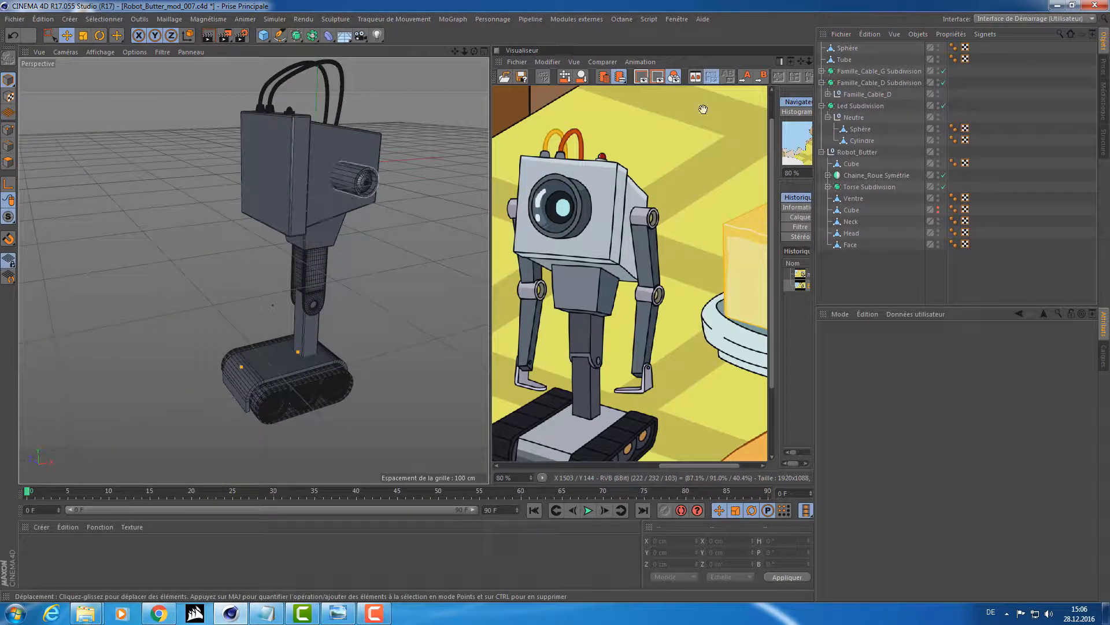
- Nest the half sphere under the Tube object and rename the tube as Shoulder
click(847, 48)
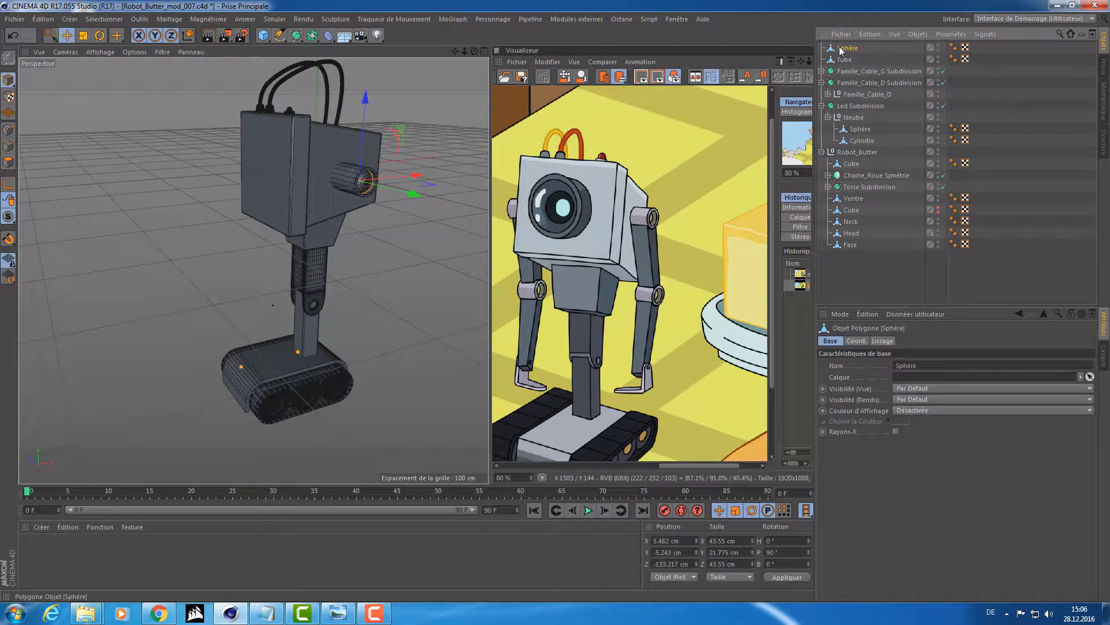
drag(846, 60, 845, 58)
double_click(847, 48)
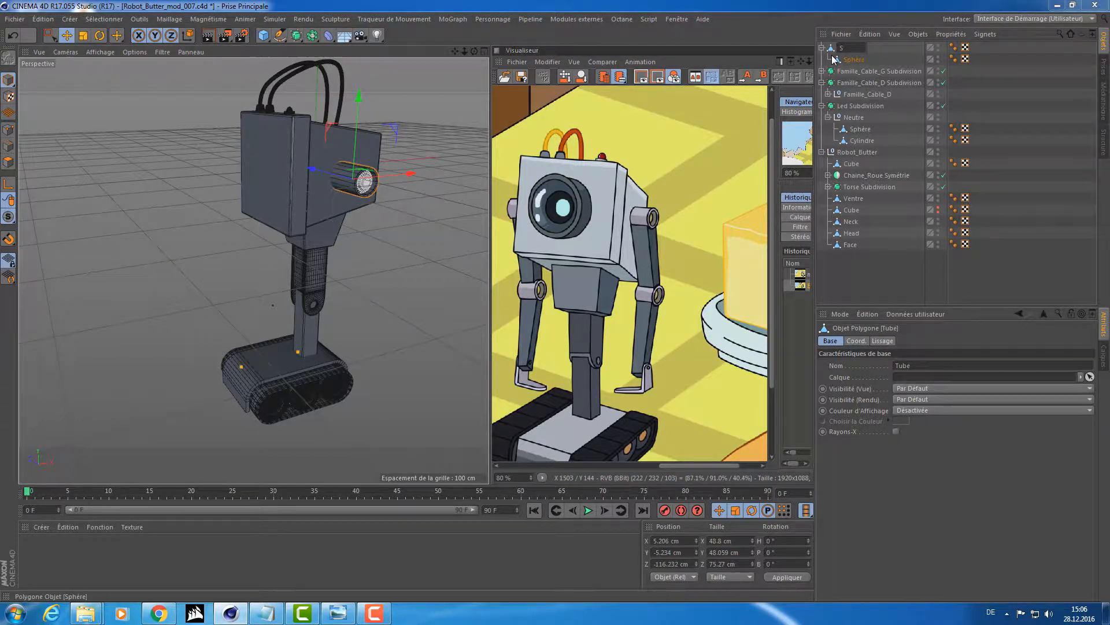
text(Shoulder)
key(Return)
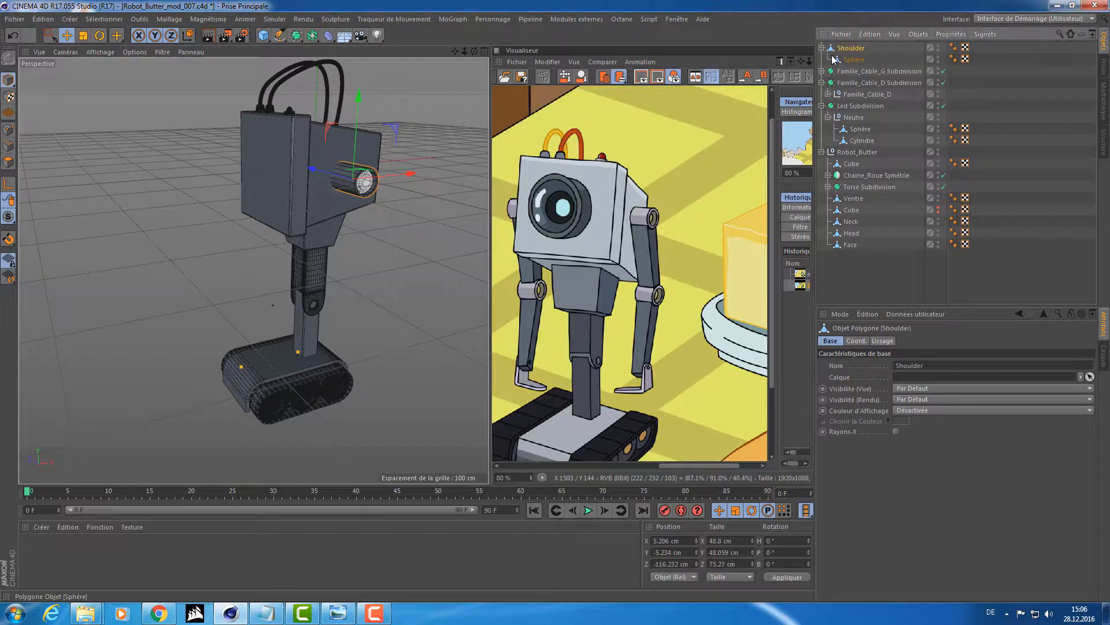
key(alt+Tab)
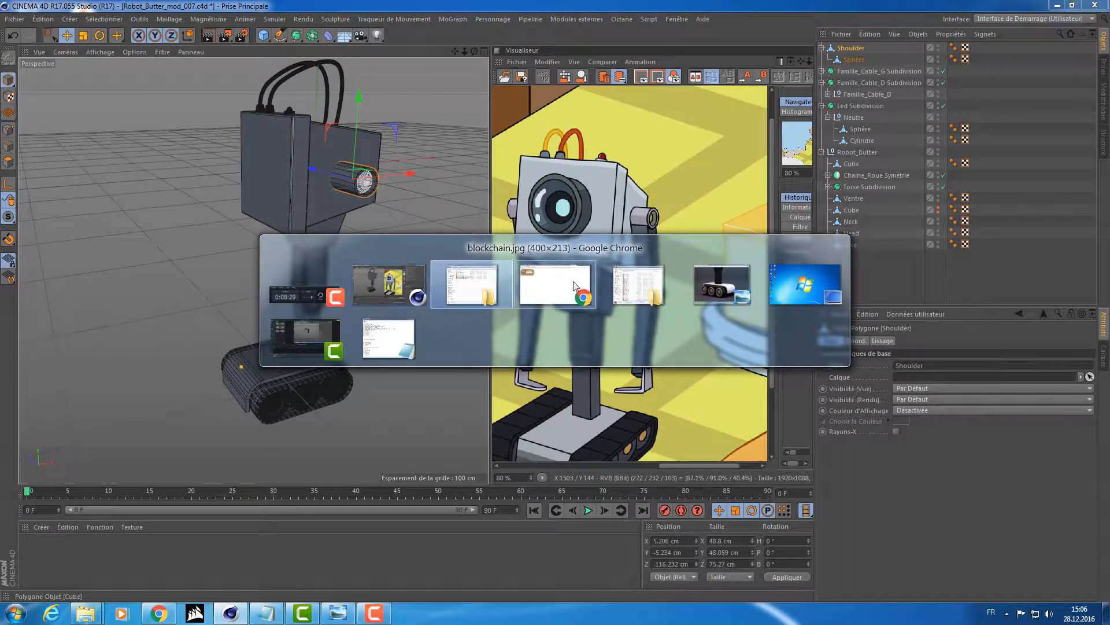
click(396, 285)
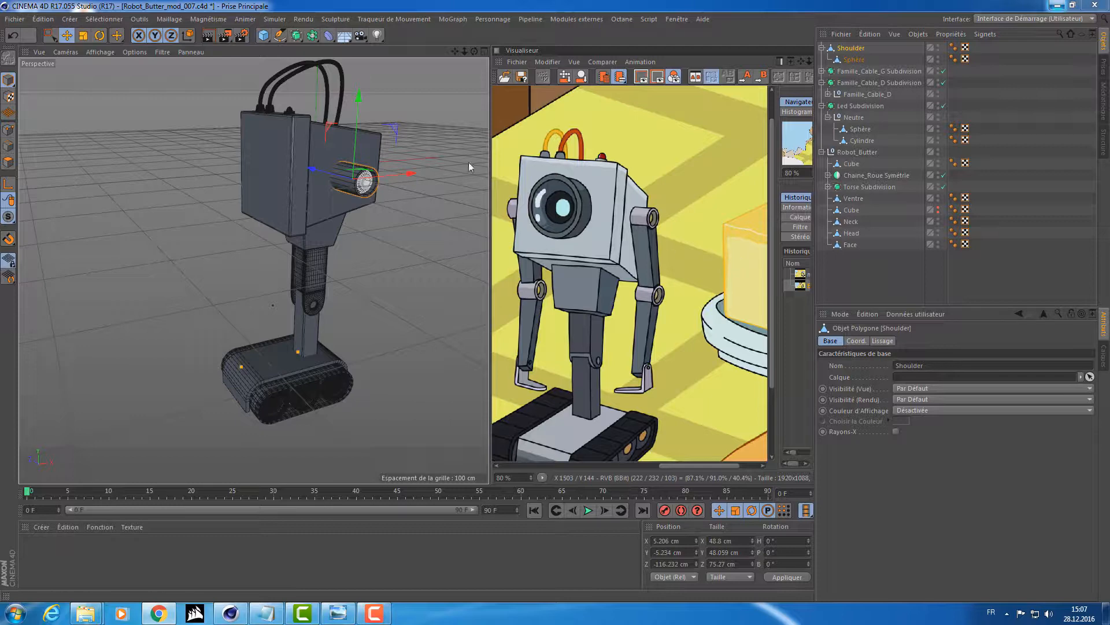
- Deselect the shoulder parts and save the scene
click(459, 231)
key(ctrl+s)
- Add a cube primitive and move it over the shoulder's centre, to about X 5.14, Y -5.14 and Z -147.9 cm
alt+drag(455, 203, 416, 184)
click(263, 37)
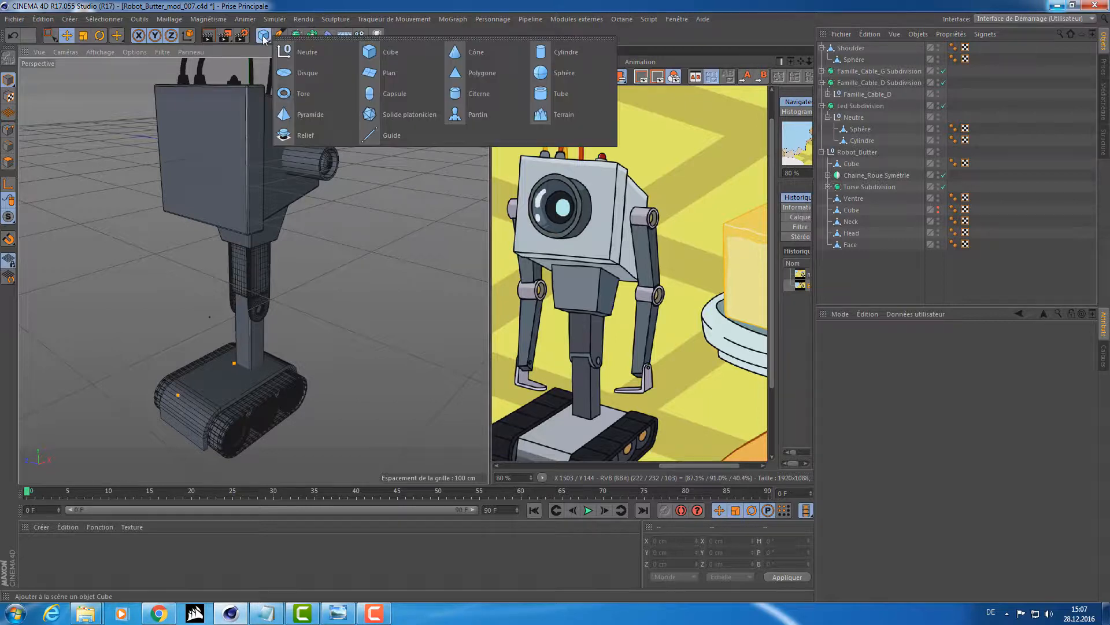
click(411, 51)
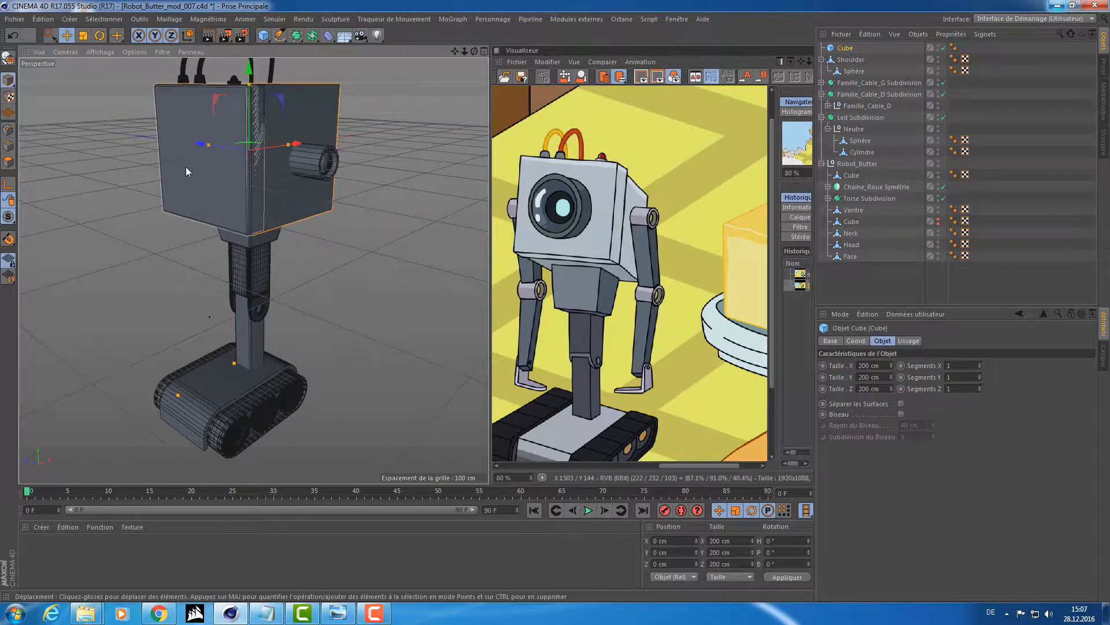
drag(207, 147, 273, 155)
middle_click(273, 155)
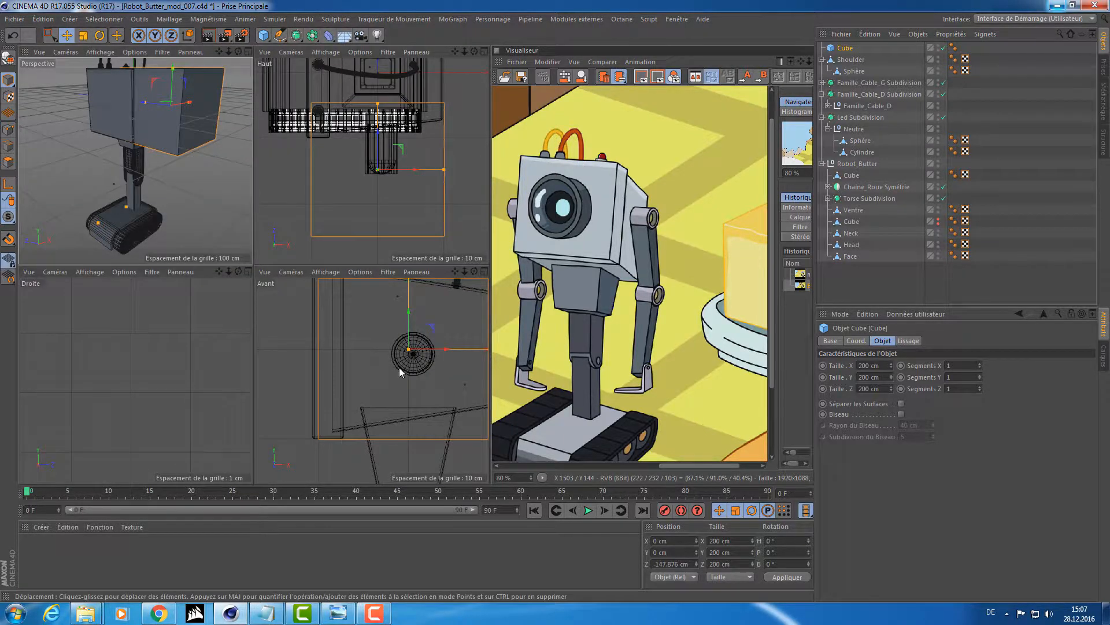
middle_click(404, 359)
drag(374, 163, 387, 172)
alt+middle_drag(419, 171, 338, 173)
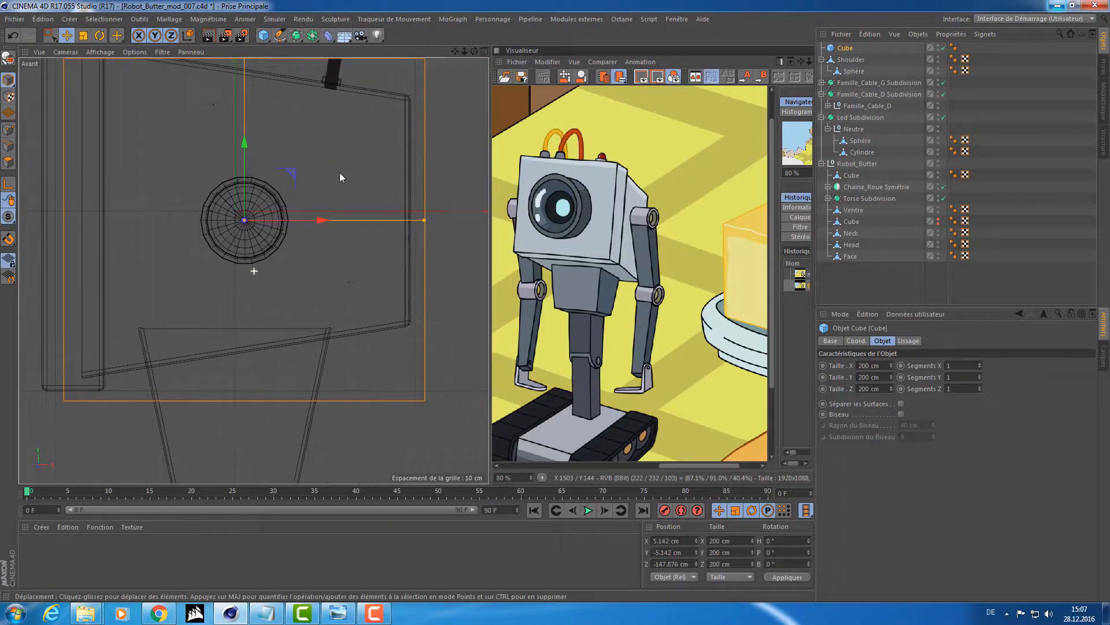
- Enable snapping and narrow the cube to about 46 cm in X, close to the shoulder tube's diameter
drag(426, 222, 278, 227)
alt+right_drag(279, 227, 373, 207)
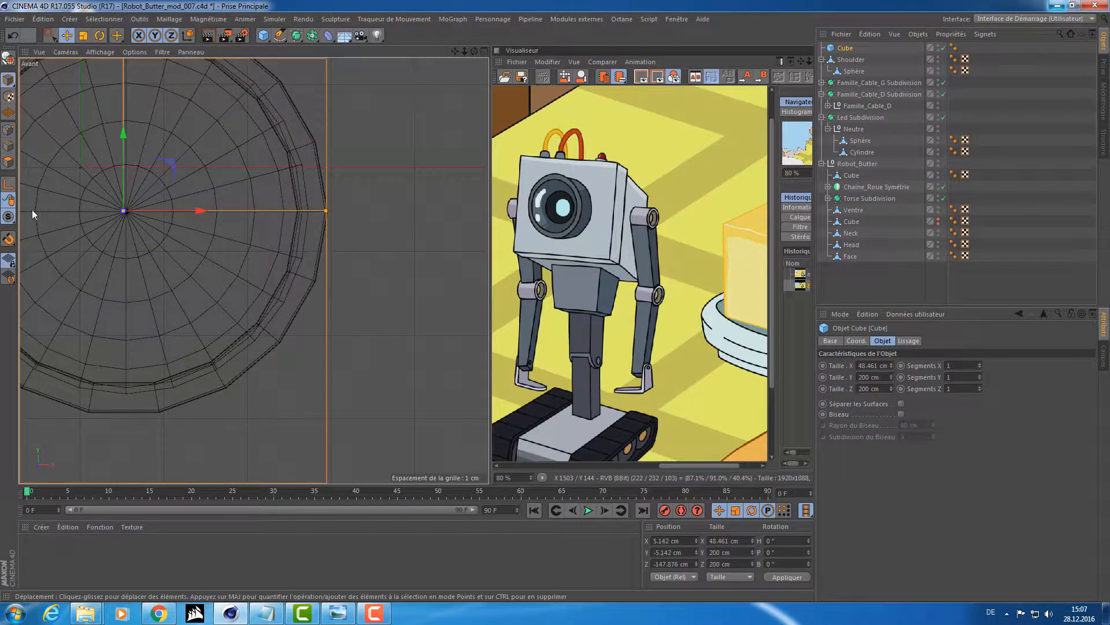
click(7, 238)
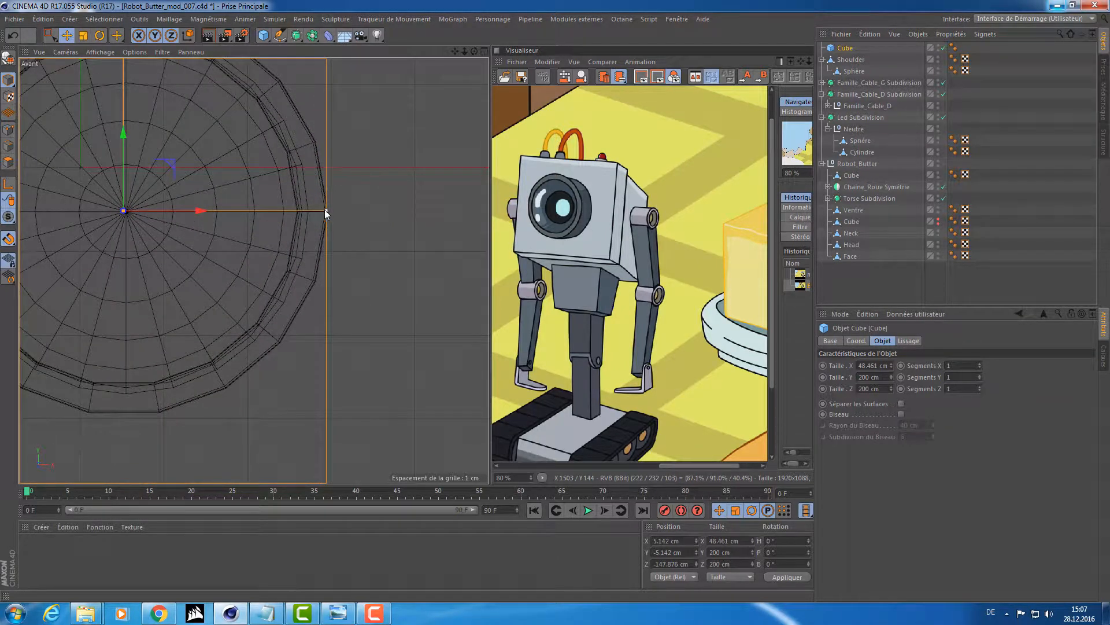
drag(324, 209, 316, 279)
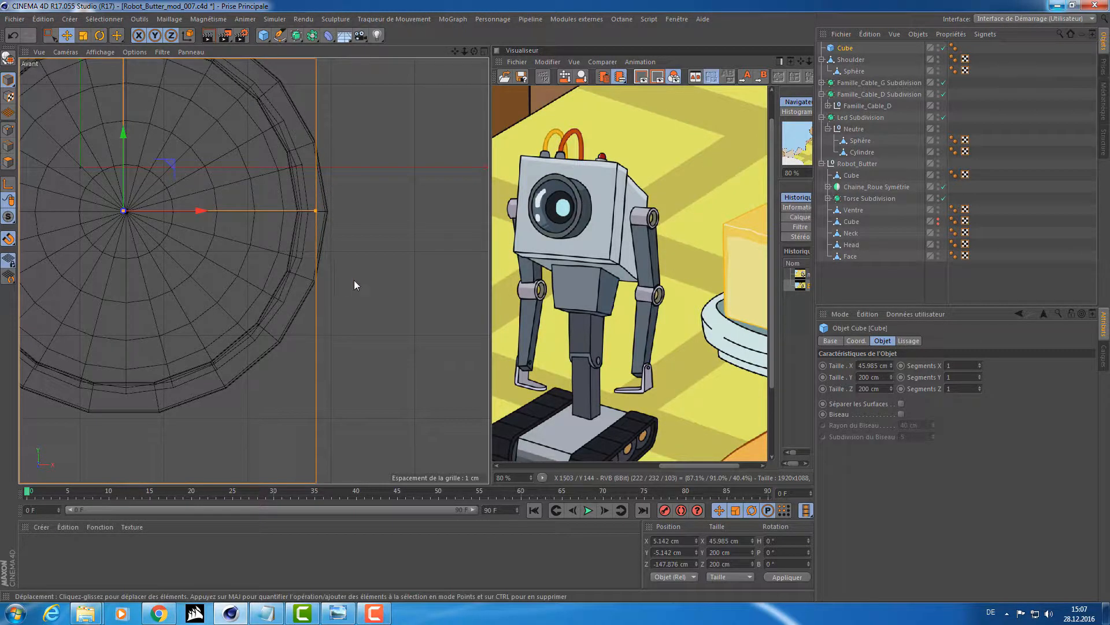
scroll(324, 283, down, 6)
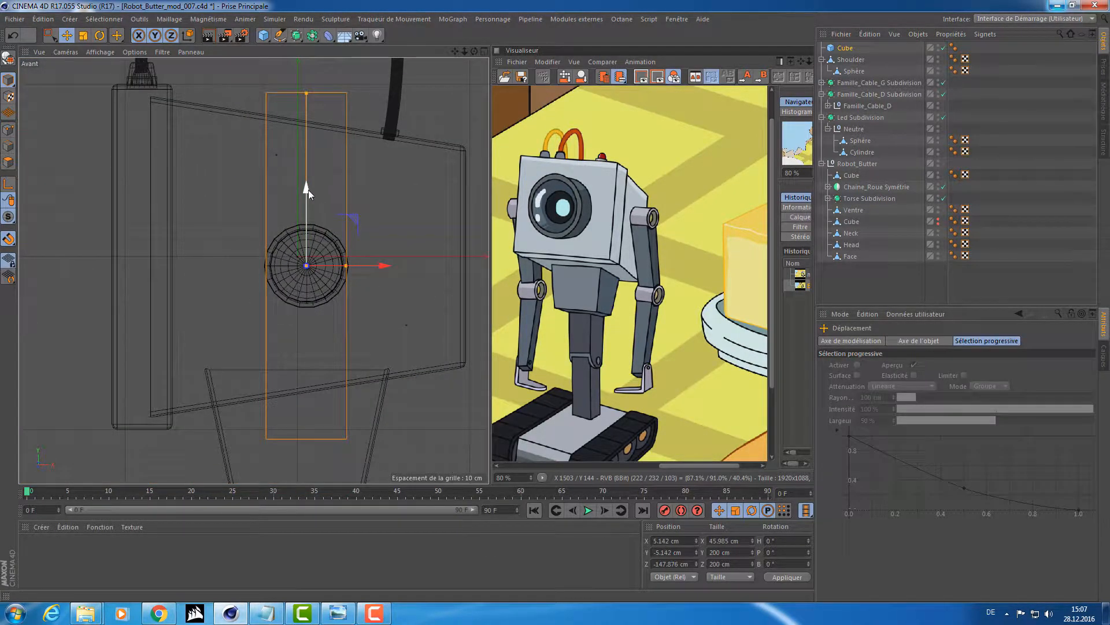
- Lower the cube below the shoulder's centre to about -108.7 cm in Y and narrow it to about 43.1 cm in X
drag(307, 190, 301, 312)
key(ctrl+z)
drag(308, 209, 300, 384)
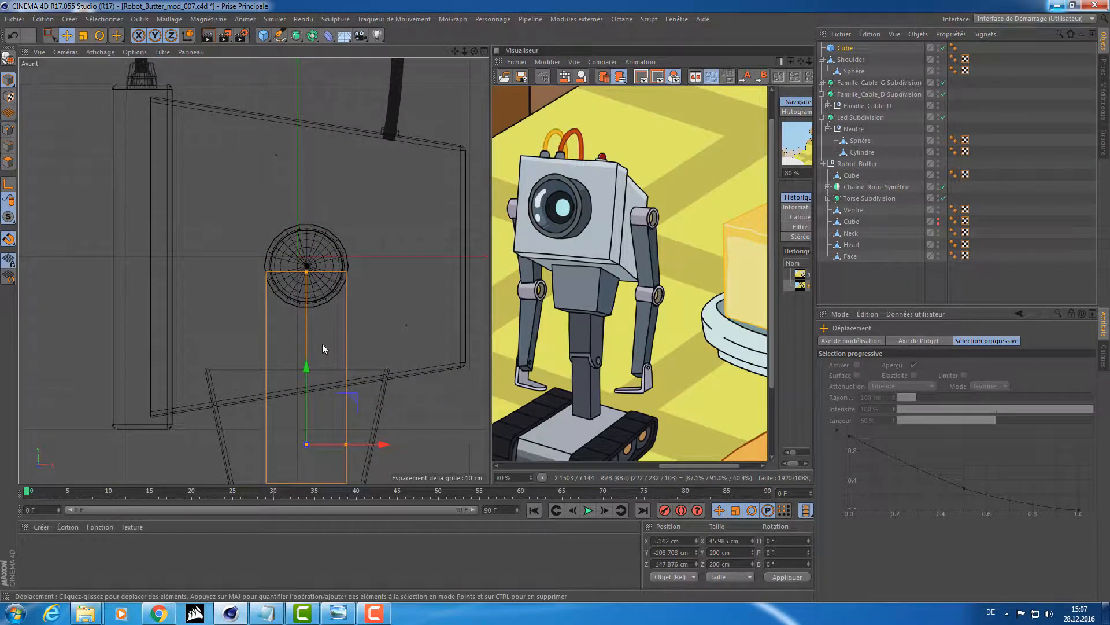
alt+middle_drag(323, 348, 326, 318)
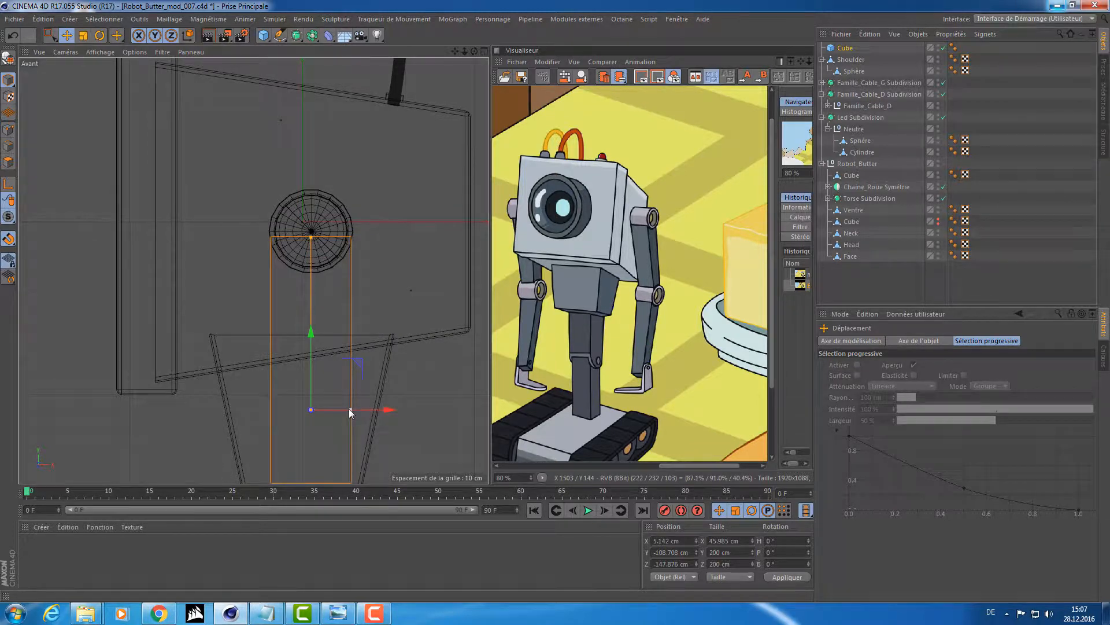
drag(349, 408, 348, 407)
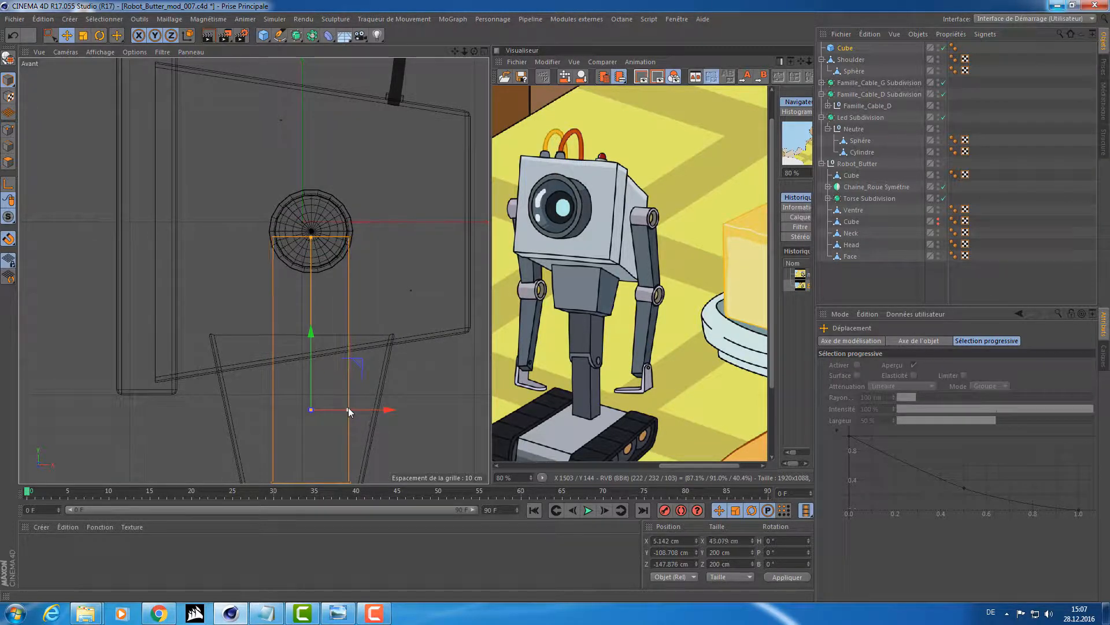
- Narrow the cube to about 43.7 cm in Z and shift it under the shoulder tube to about Z -127.8 cm
middle_click(360, 367)
middle_click(210, 209)
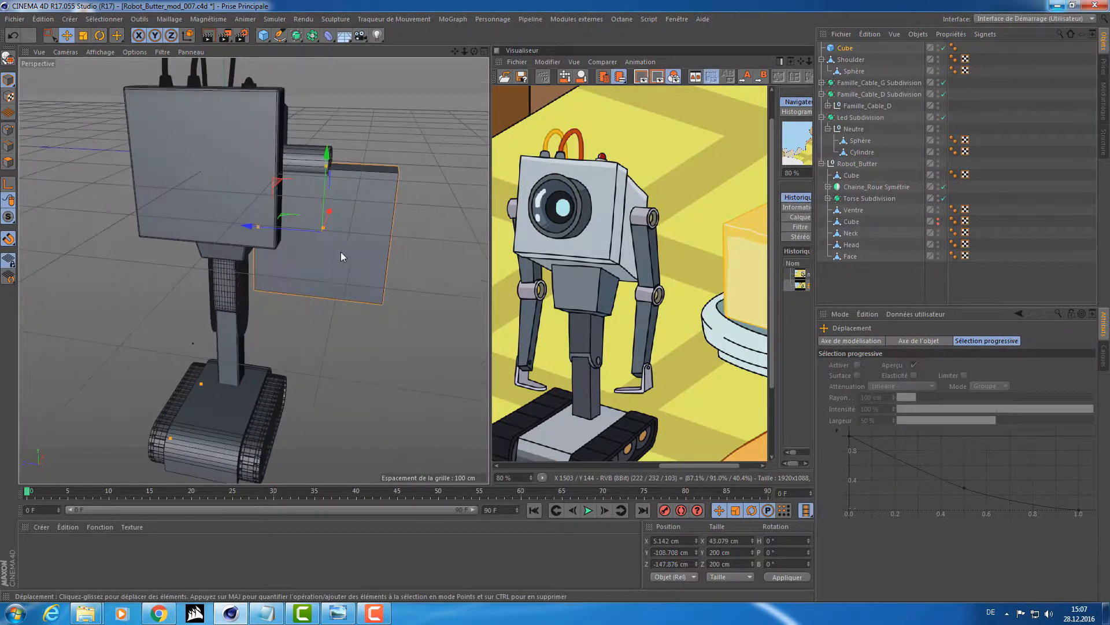
middle_click(318, 245)
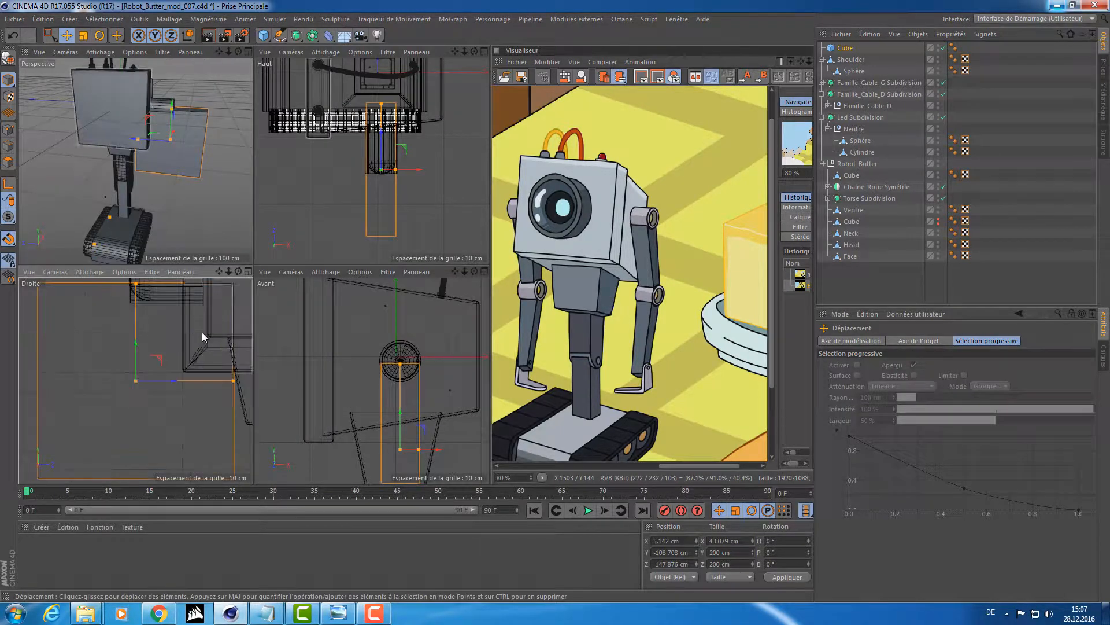
middle_click(202, 332)
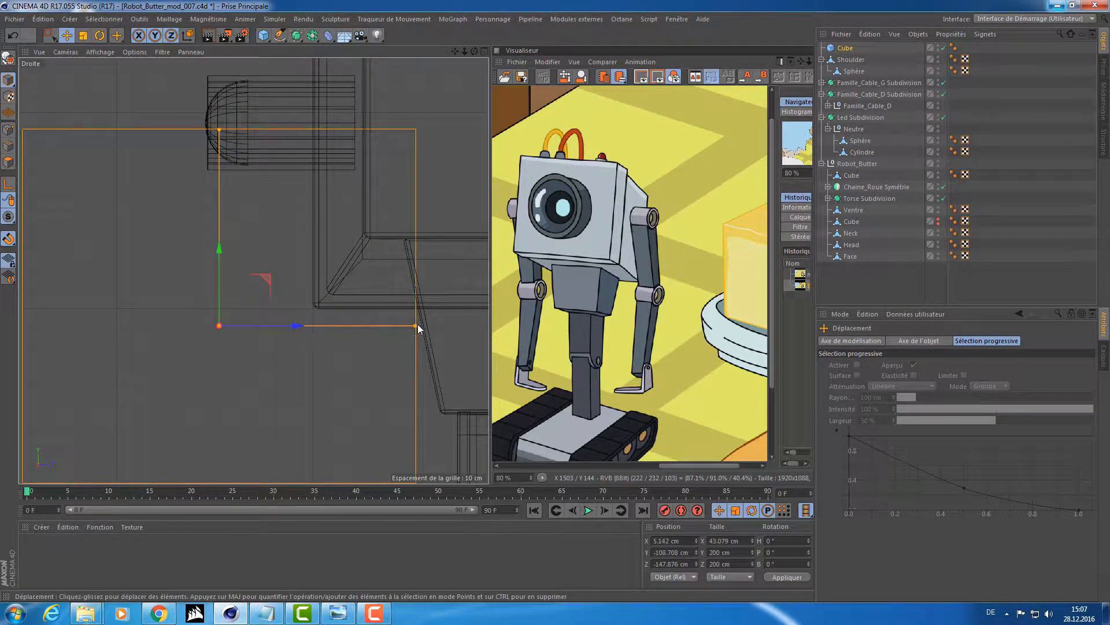
drag(418, 327, 317, 324)
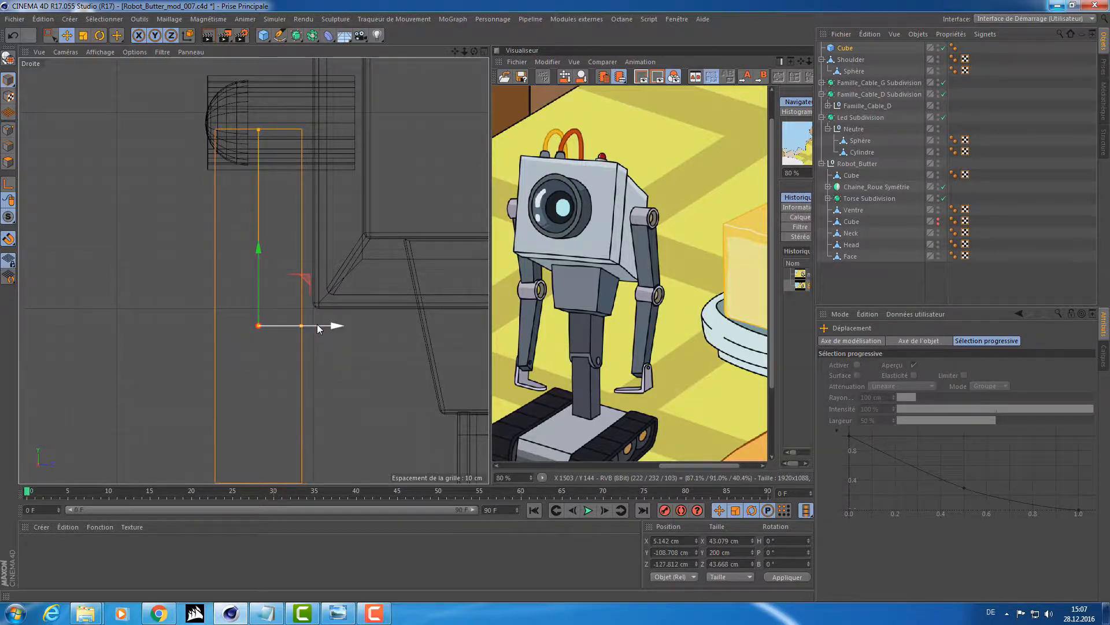
- Make the cube editable and raise its bottom points to about Y -66.1 cm to shorten the arm
middle_click(317, 324)
middle_click(177, 217)
alt+drag(339, 252, 227, 244)
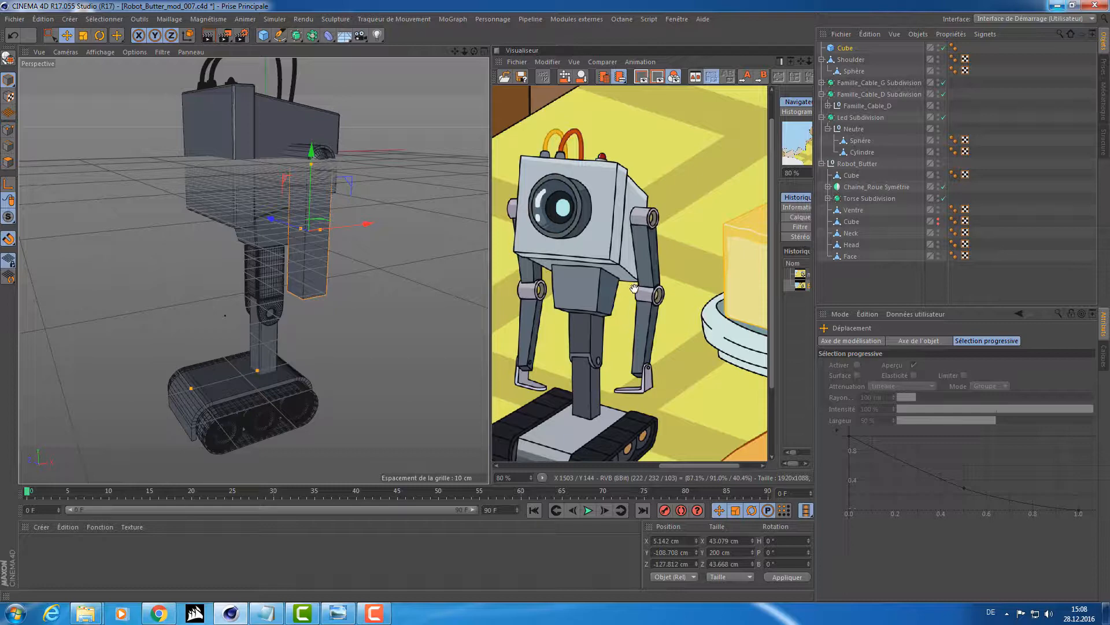
alt+drag(317, 261, 272, 231)
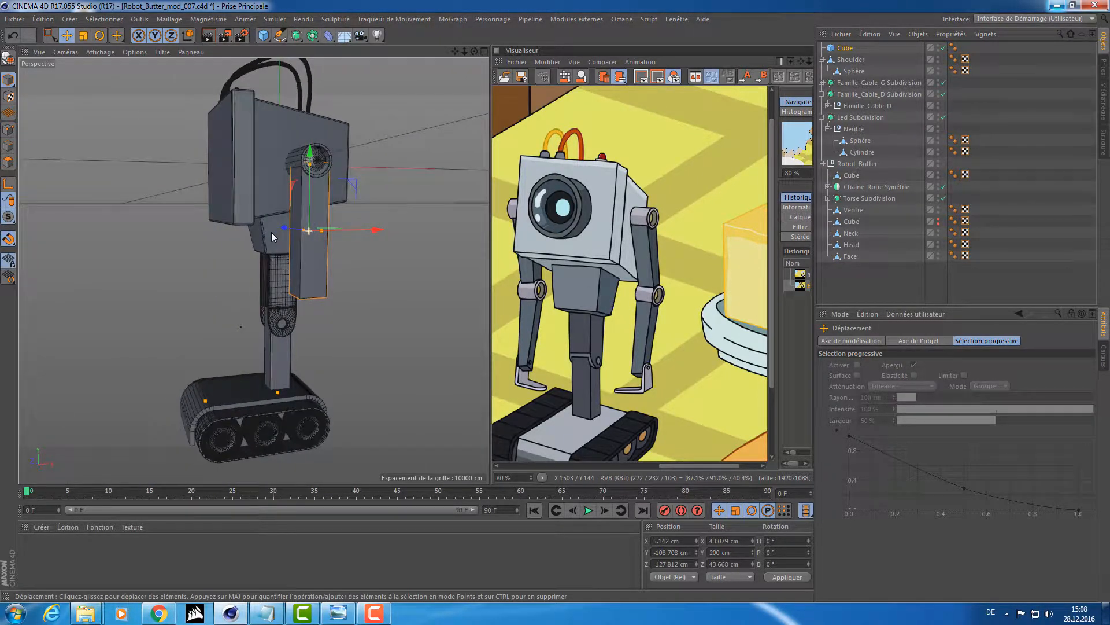
key(c)
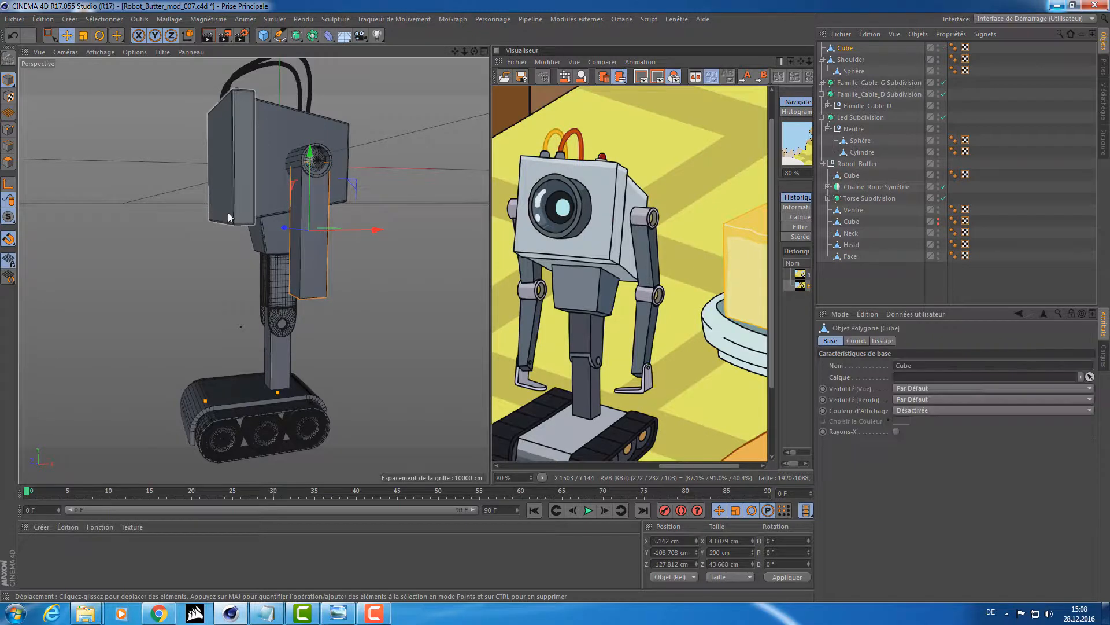
click(8, 129)
click(50, 38)
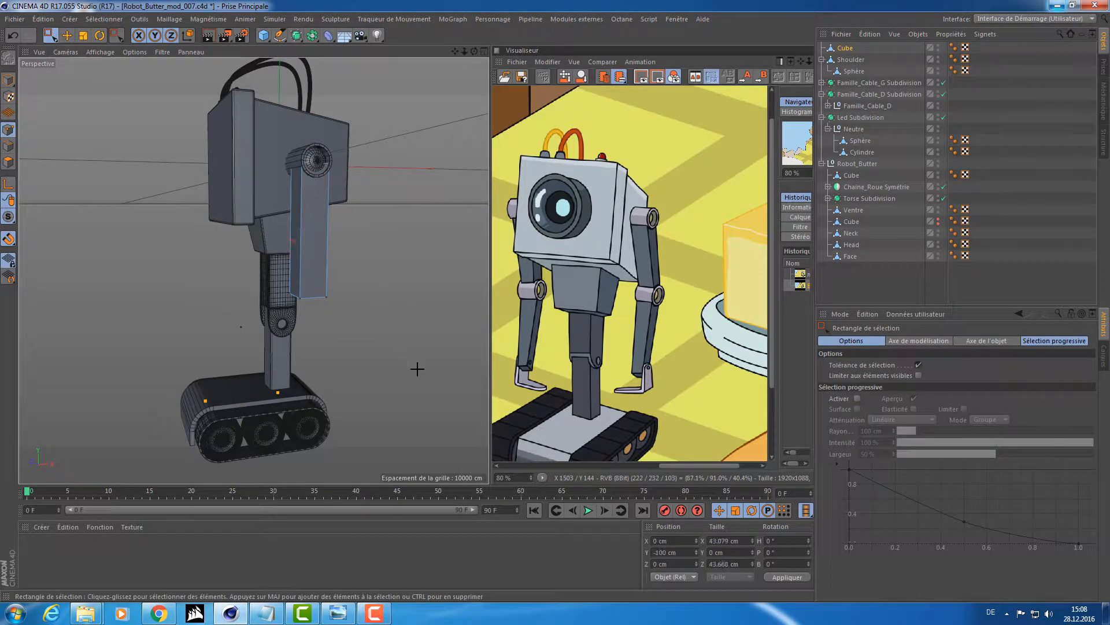
drag(417, 368, 284, 286)
drag(309, 219, 297, 248)
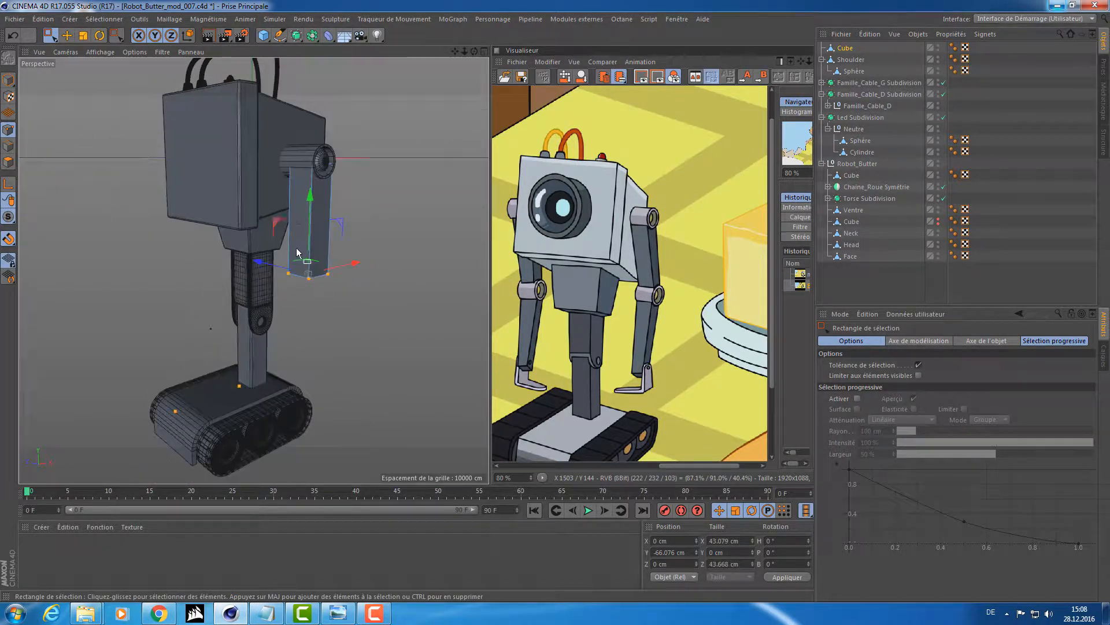
- Scale the cube's bottom points to about 25.1 cm in X to taper the arm, and return to whole-object editing
scroll(296, 252, up, 5)
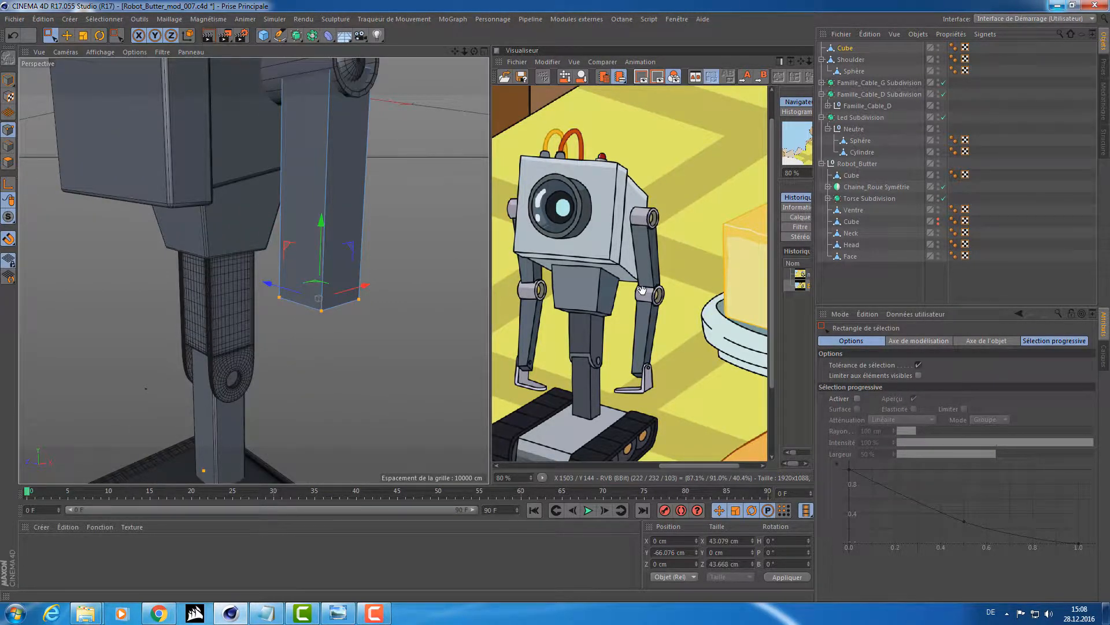
alt+drag(372, 277, 317, 228)
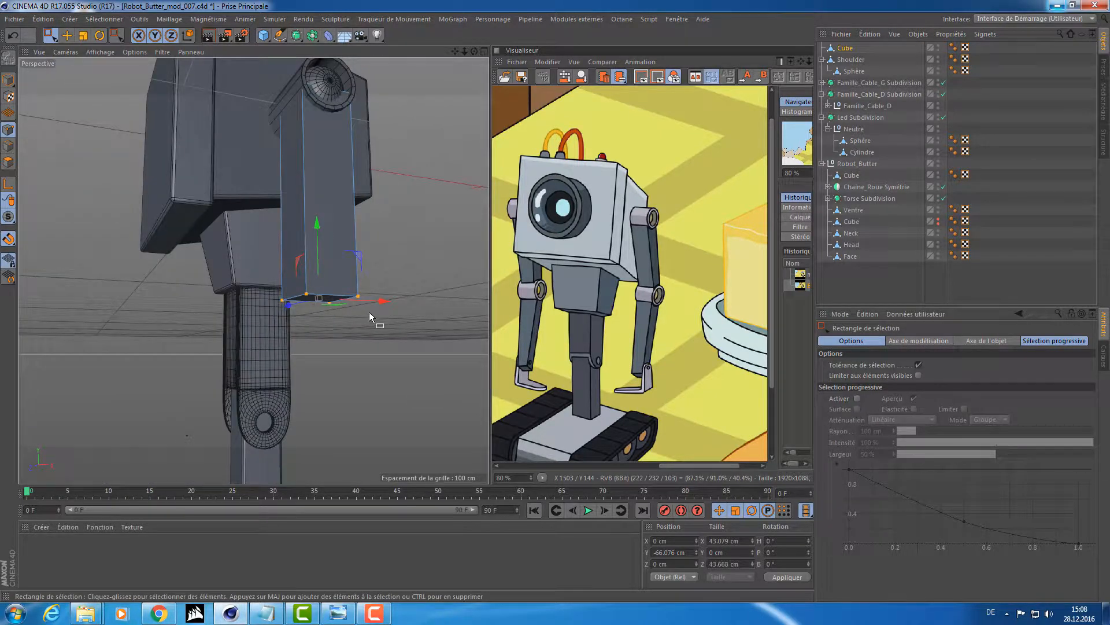
key(t)
scroll(383, 316, up, 3)
drag(394, 301, 363, 302)
alt+drag(340, 185, 322, 226)
alt+drag(312, 217, 346, 170)
key(e)
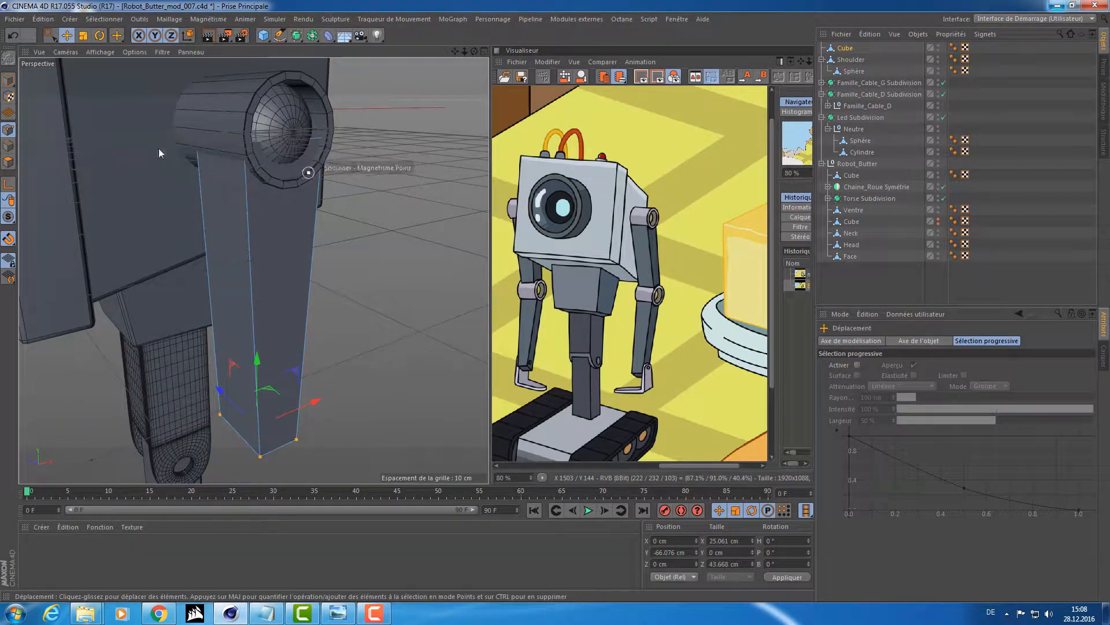
click(8, 80)
- Move the shoulder's half-sphere outward so it protrudes from the tube, and render the view to check it
scroll(263, 207, up, 5)
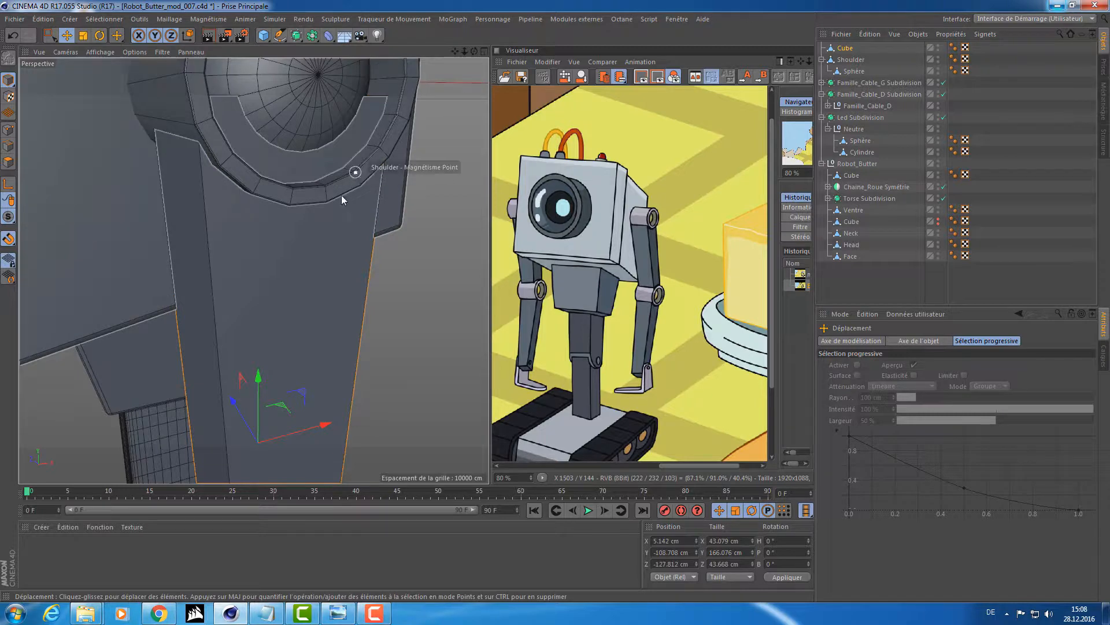
alt+drag(341, 196, 285, 364)
click(286, 364)
click(852, 60)
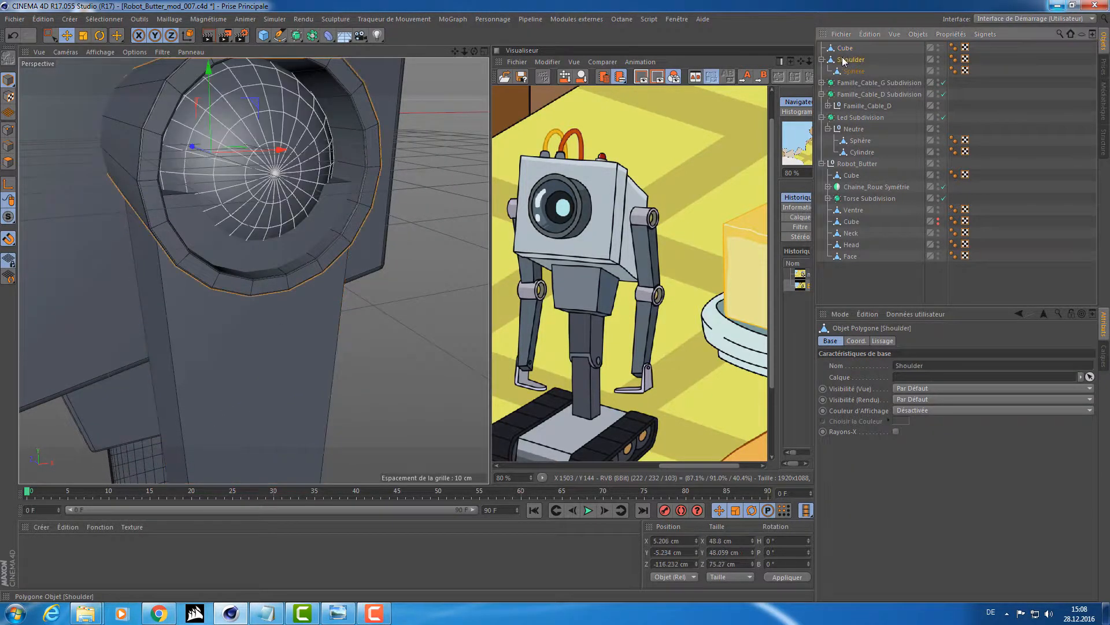
click(854, 72)
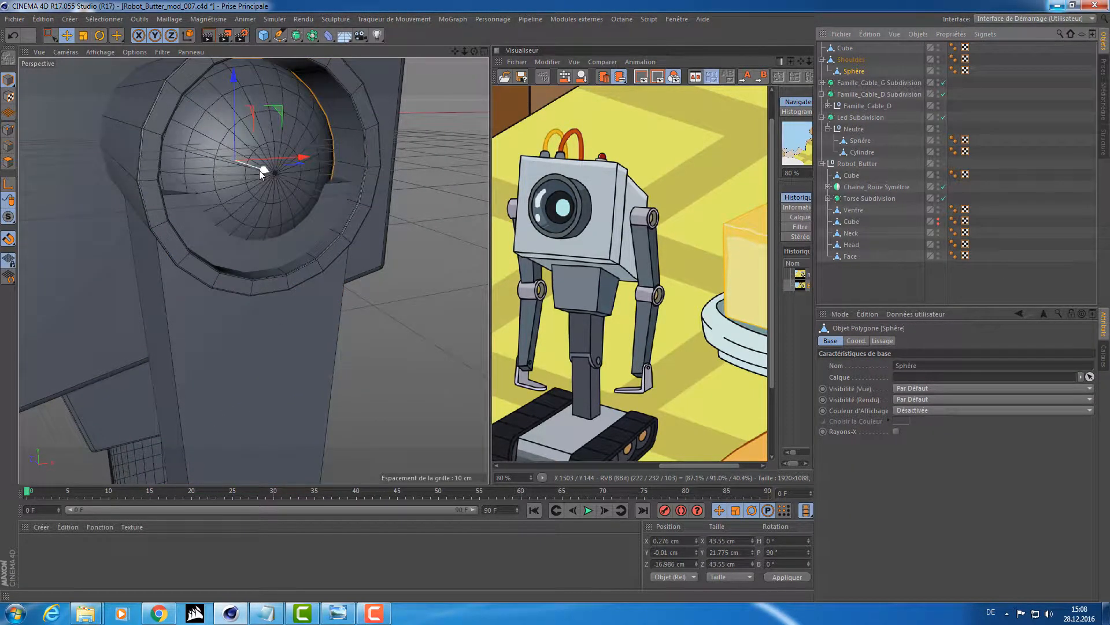
mouse_move(253, 168)
mouse_down()
mouse_move(283, 176)
mouse_move(214, 185)
mouse_move(220, 164)
mouse_move(383, 162)
mouse_move(224, 303)
mouse_move(274, 312)
mouse_up()
click(224, 304)
key(ctrl+r)
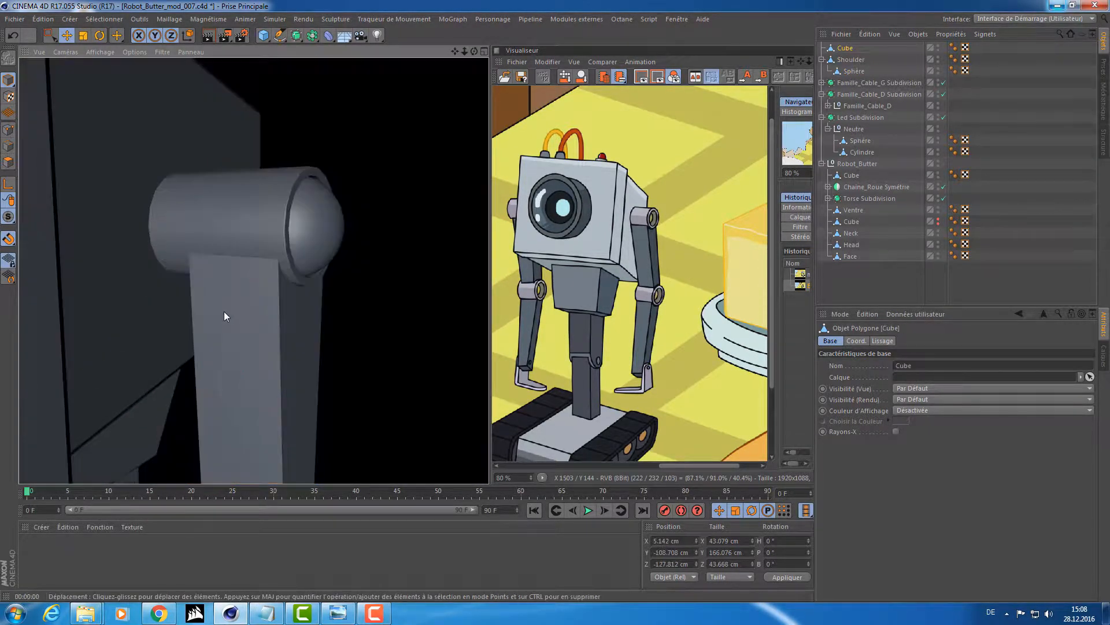
alt+drag(345, 365, 308, 268)
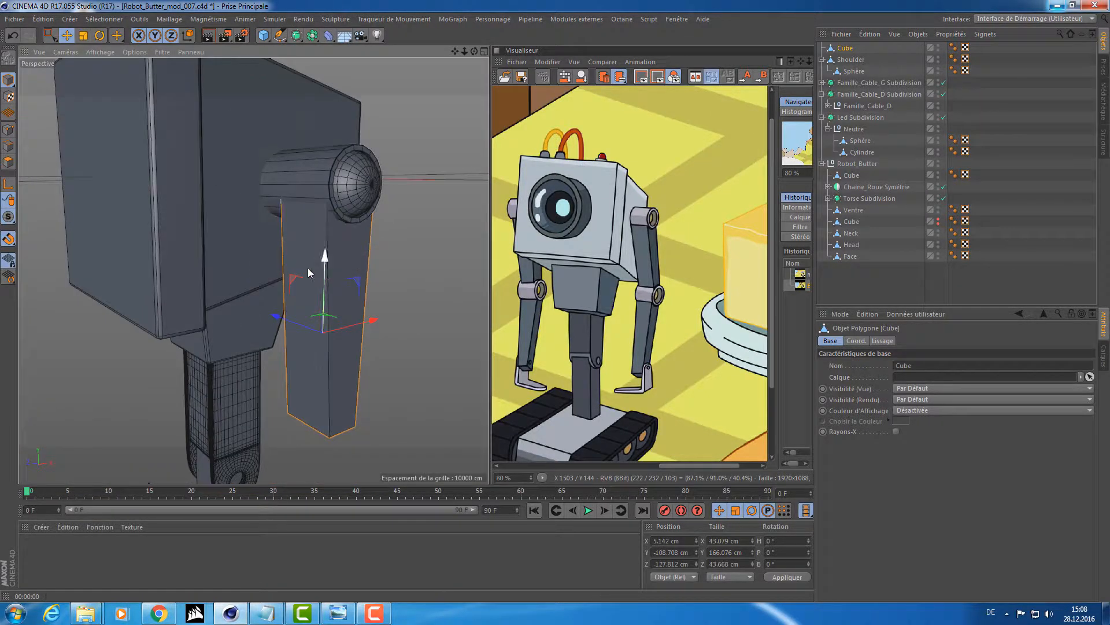
- Add a Subdivision Surface, nest the Shoulder object with its half-sphere under it, and render the view to check the smoothing
click(296, 36)
drag(852, 45, 848, 52)
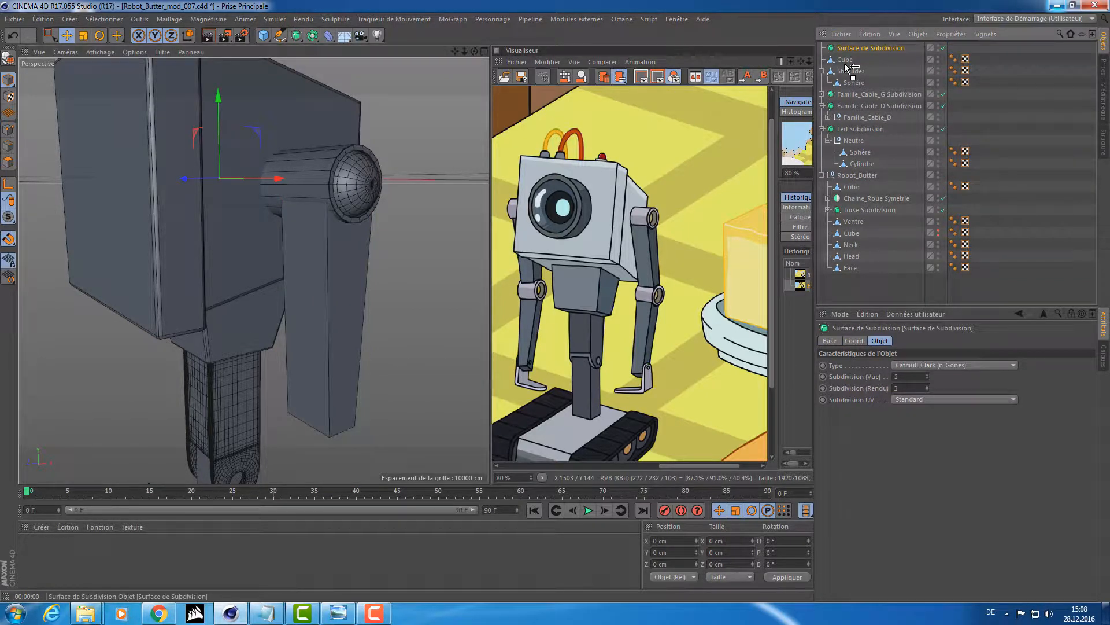
click(850, 71)
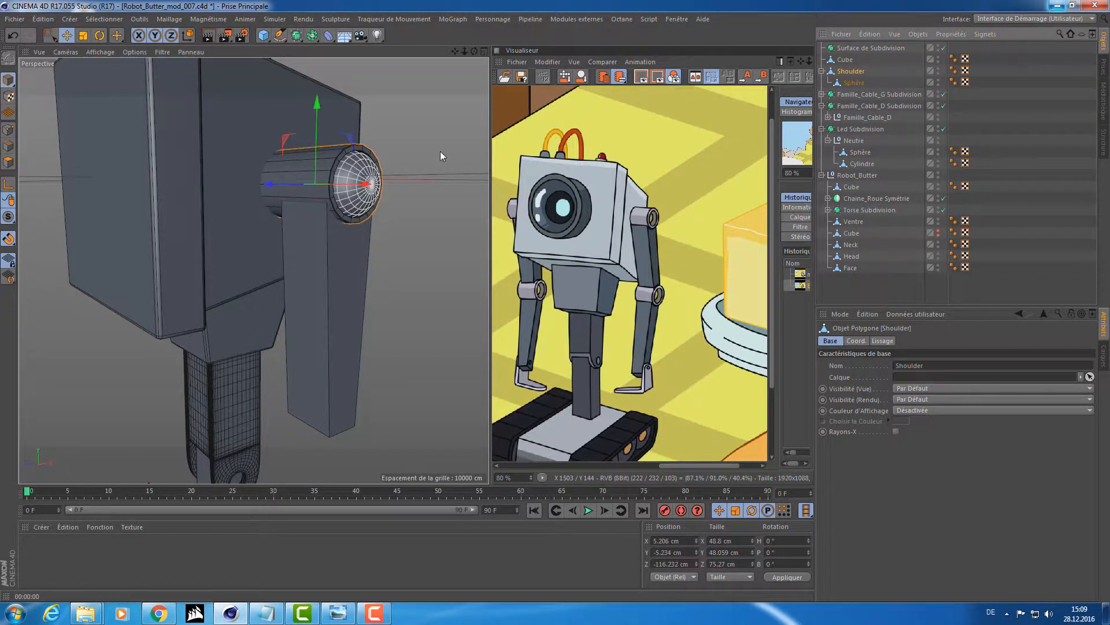
alt+drag(441, 155, 370, 290)
click(845, 60)
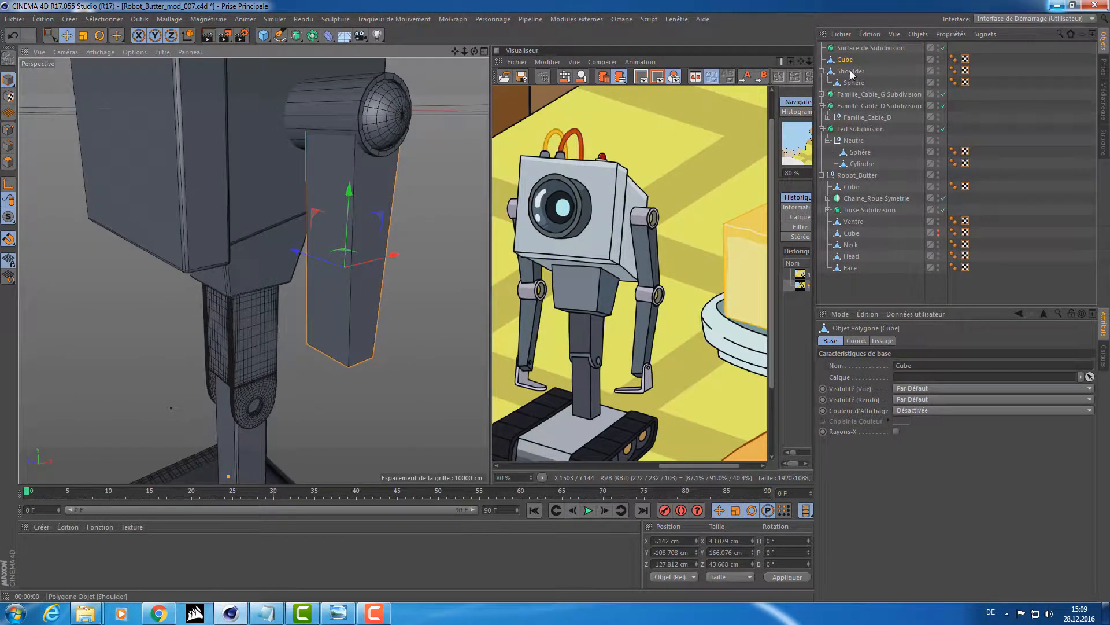
click(851, 71)
drag(858, 52, 862, 48)
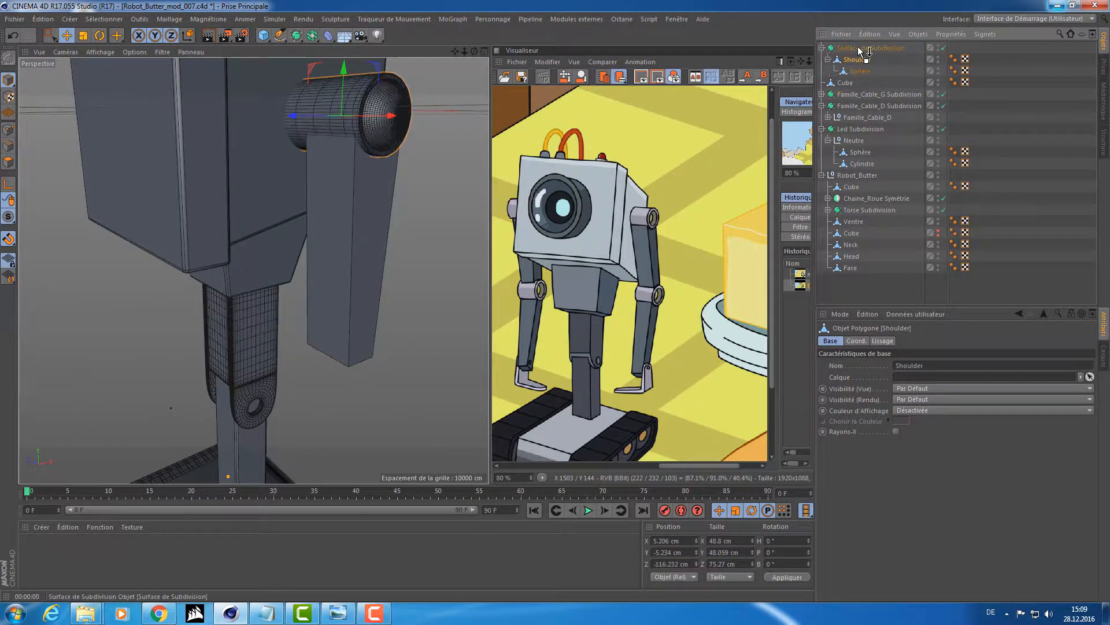
click(870, 48)
key(ctrl+r)
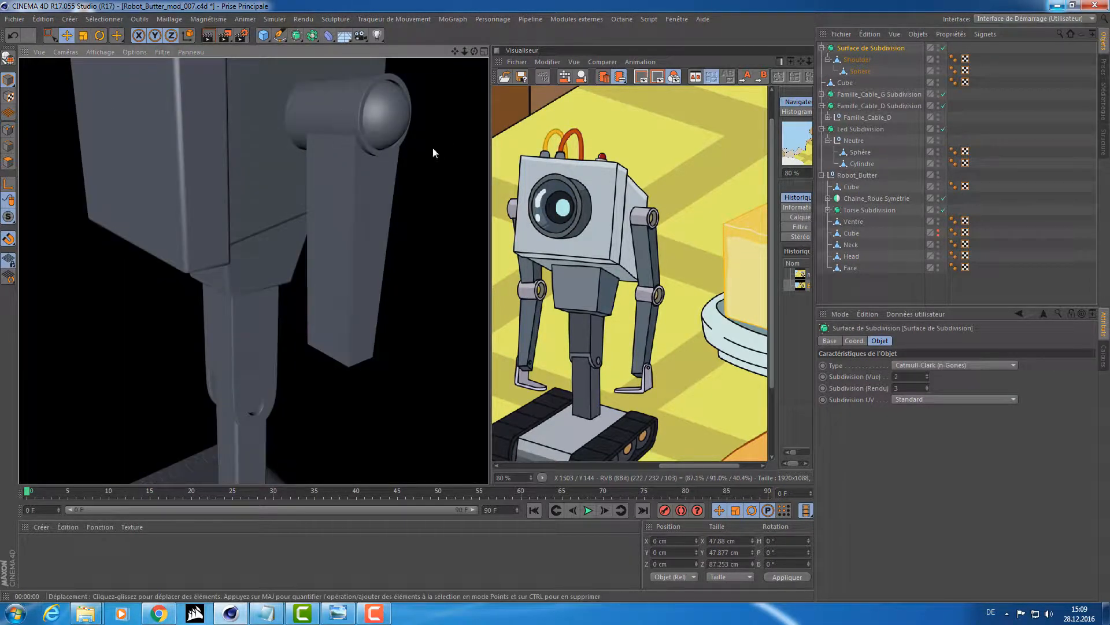
- Scale the upper-arm cube down slightly in Z to make it thinner under the shoulder
alt+drag(378, 223, 389, 244)
click(417, 149)
key(t)
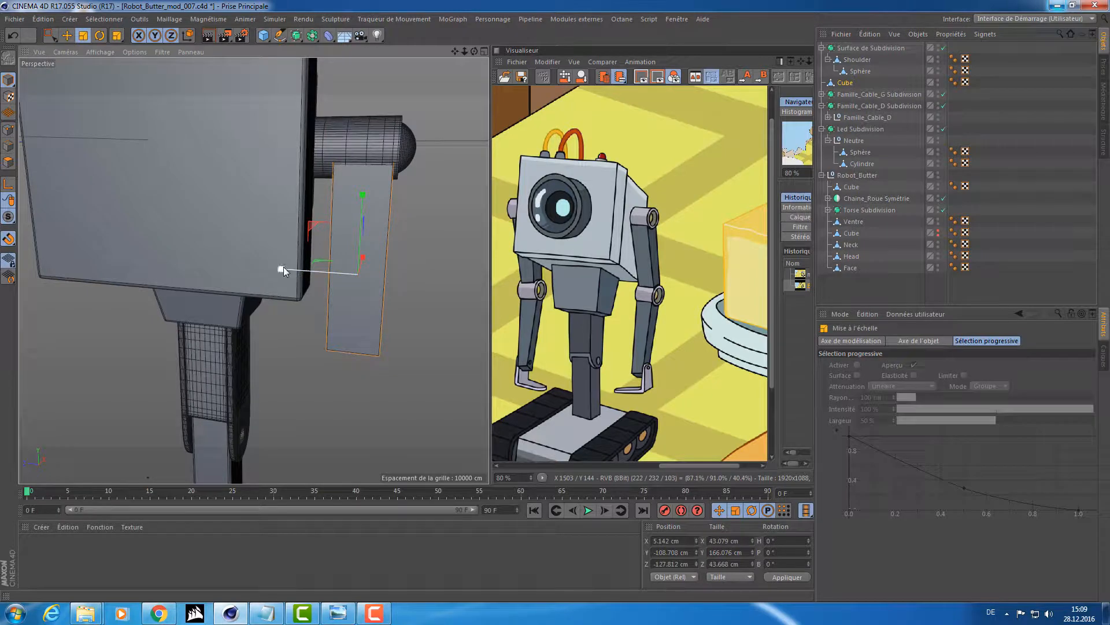
drag(281, 268, 303, 264)
alt+drag(453, 241, 792, 78)
- Duplicate the Shoulder object with its half-sphere and rename the copy Elbow
click(855, 60)
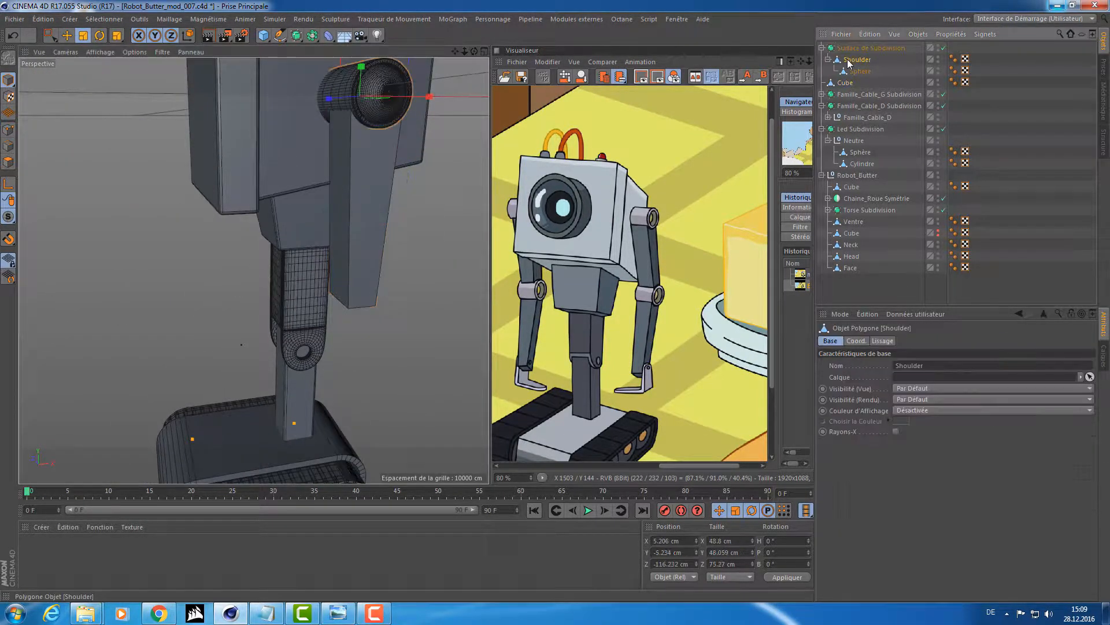
key(ctrl+c)
key(ctrl+v)
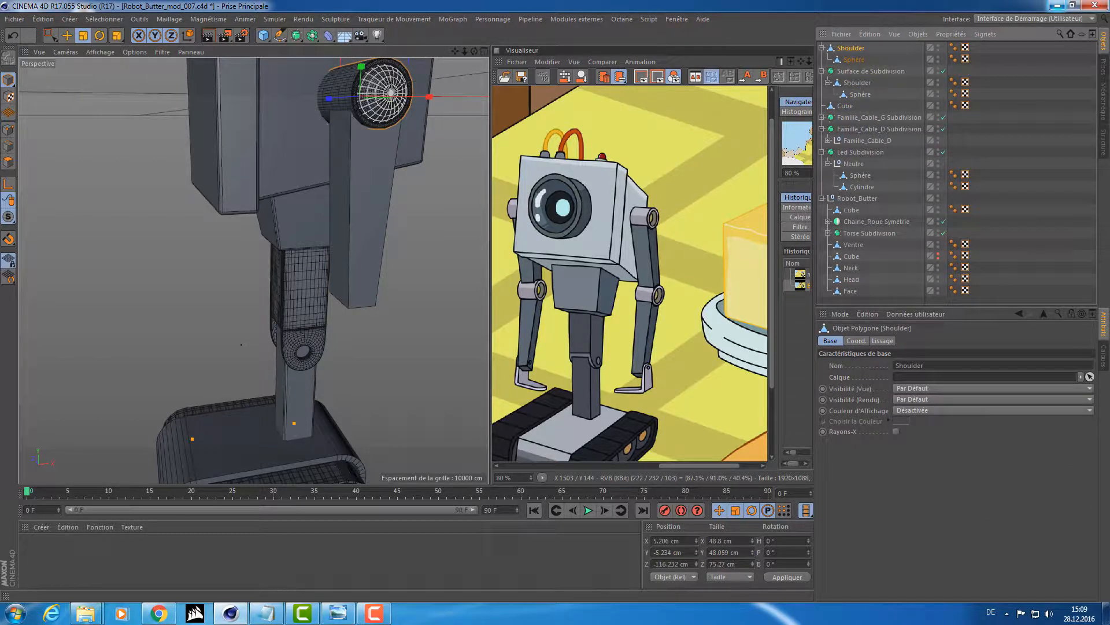
key(alt+shift)
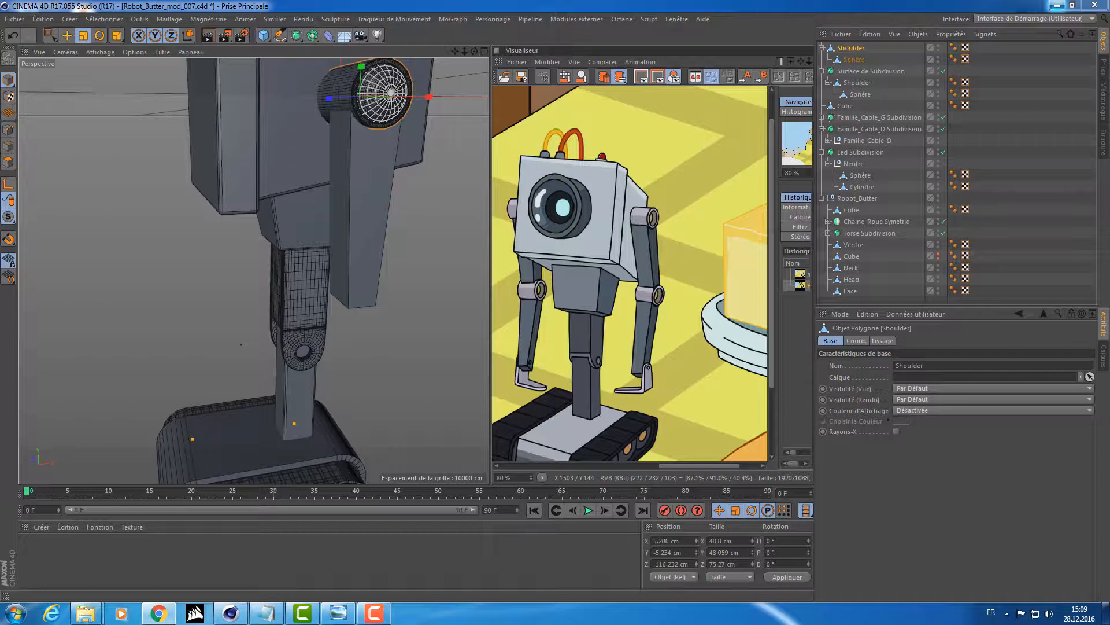
double_click(847, 48)
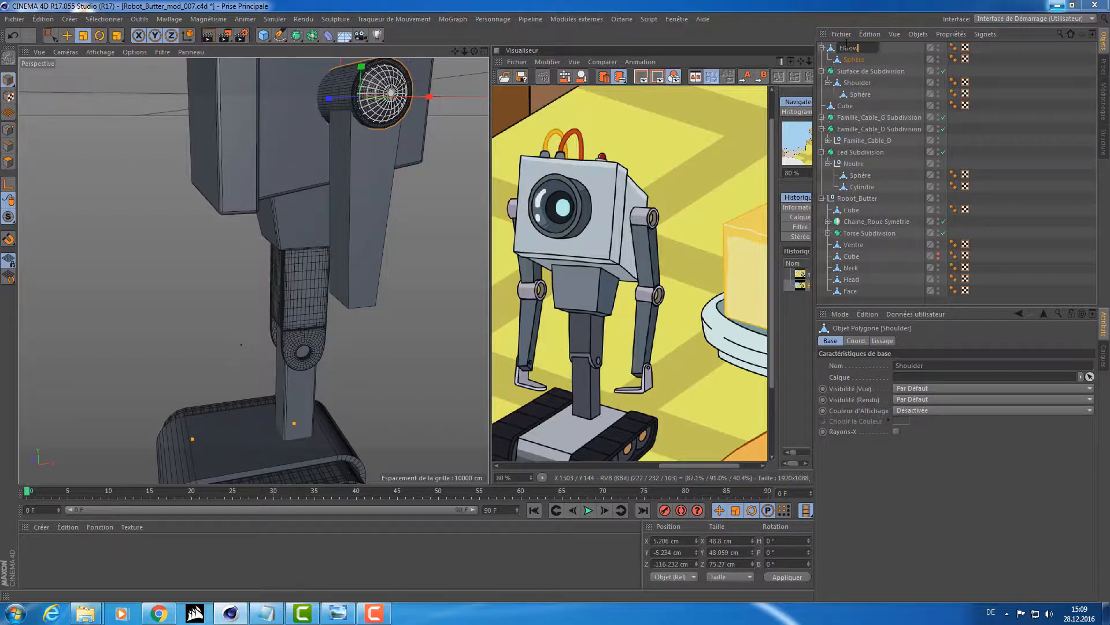
key(Return)
- Move the Elbow to the arm's lower end, about X 7.5 and Y -189.6 cm, and take its half-sphere out of its hierarchy
alt+drag(353, 161, 451, 253)
key(e)
alt+middle_drag(451, 252, 345, 268)
alt+right_drag(345, 268, 460, 243)
alt+drag(365, 248, 342, 245)
drag(854, 60, 858, 45)
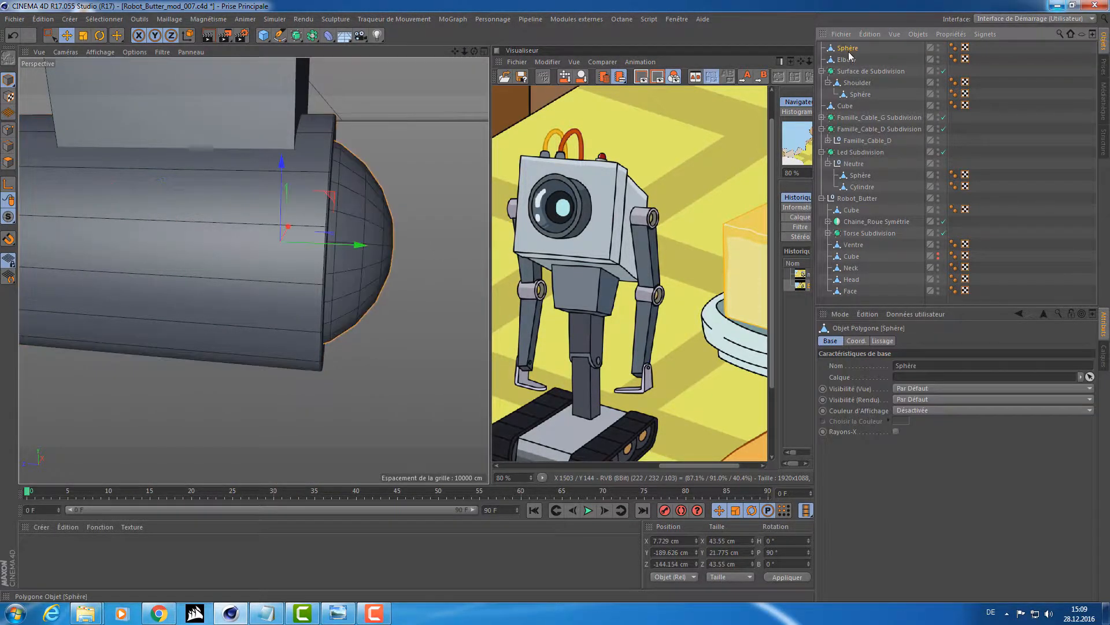
click(848, 59)
- Try scaling the whole Elbow tube to about 36.8 cm in Z, and undo the scaling
alt+drag(396, 145, 426, 143)
scroll(425, 147, down, 5)
key(t)
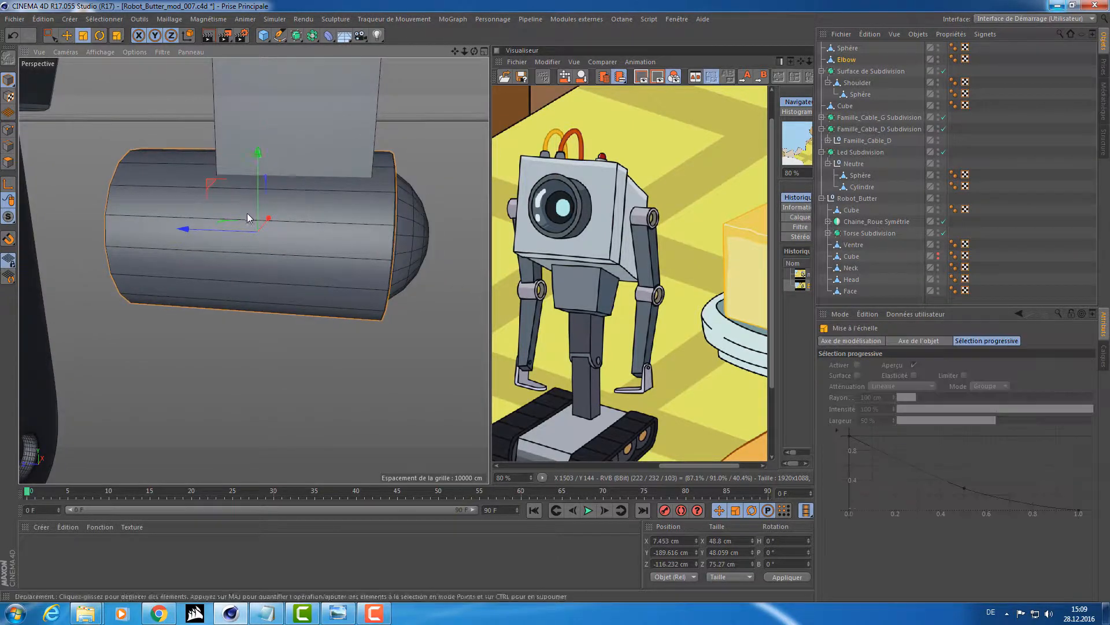
drag(179, 228, 221, 227)
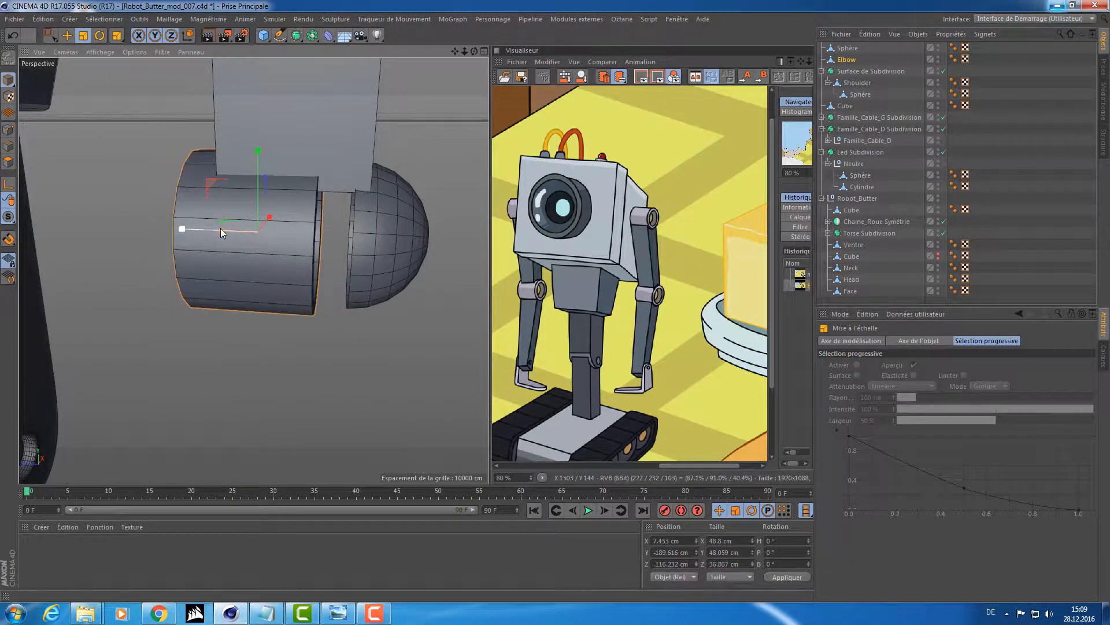
key(ctrl+z)
- Shorten the Elbow tube by moving its outer-end points to about Z -32.8 cm and its inner-end points to about Z -12.8 cm
click(67, 36)
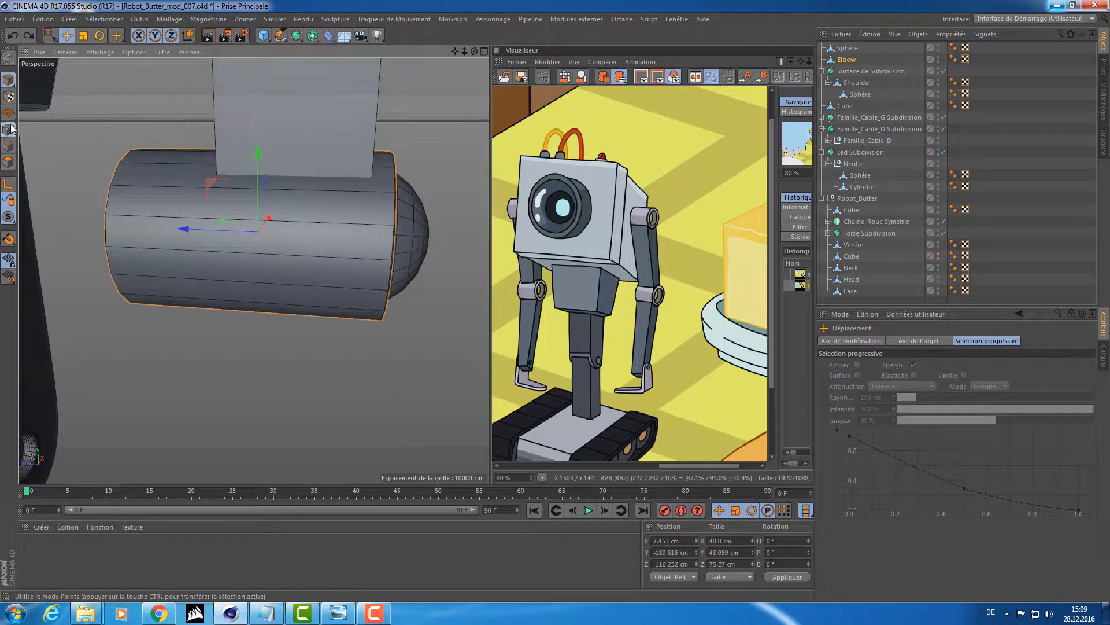
click(8, 130)
click(51, 36)
drag(445, 93, 324, 381)
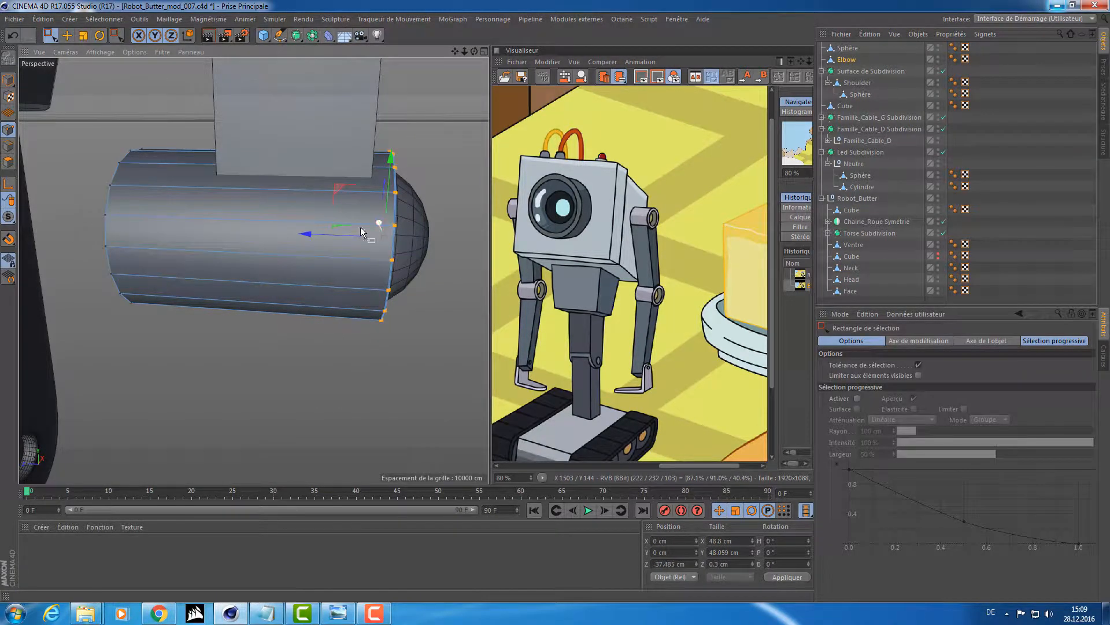
drag(332, 234, 314, 234)
alt+drag(120, 175, 173, 163)
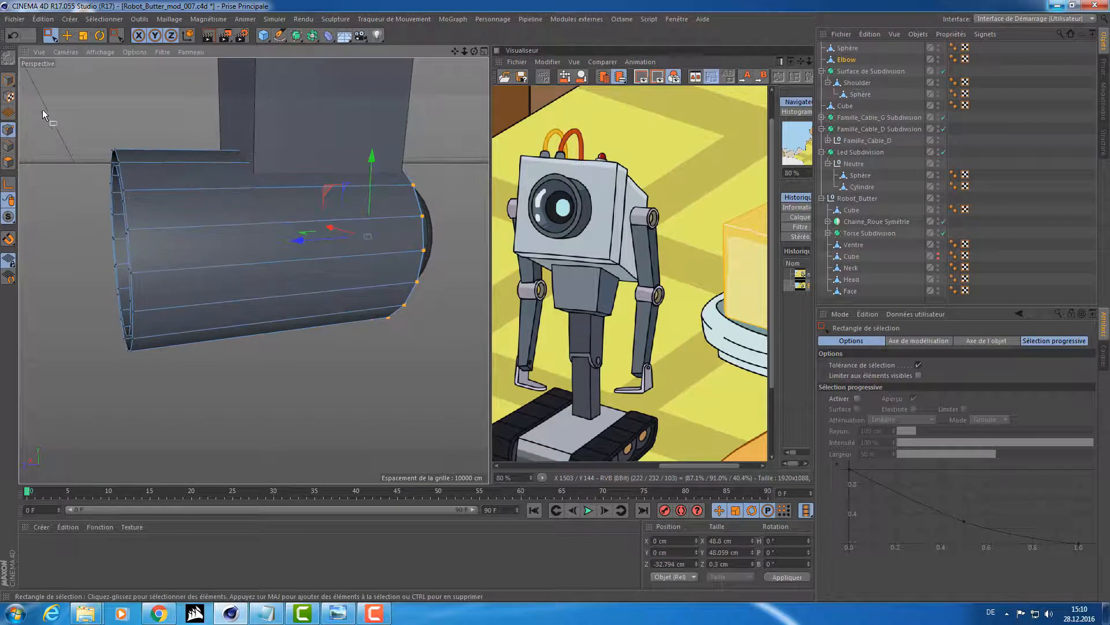
mouse_move(36, 94)
mouse_down()
mouse_move(167, 304)
mouse_move(168, 377)
mouse_move(164, 325)
mouse_up()
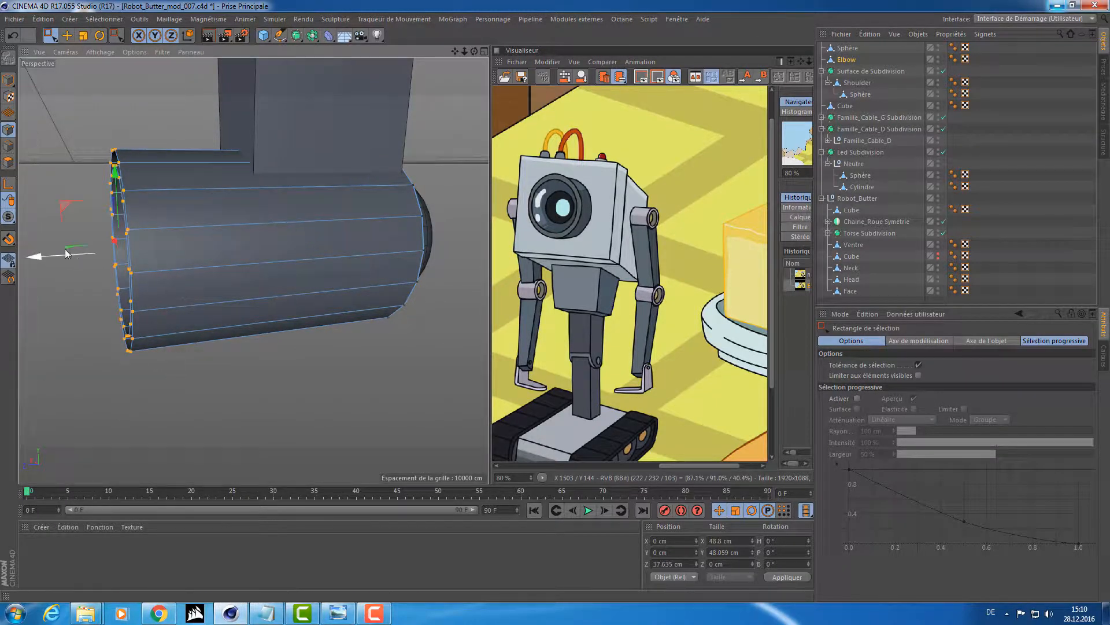
drag(58, 251, 253, 245)
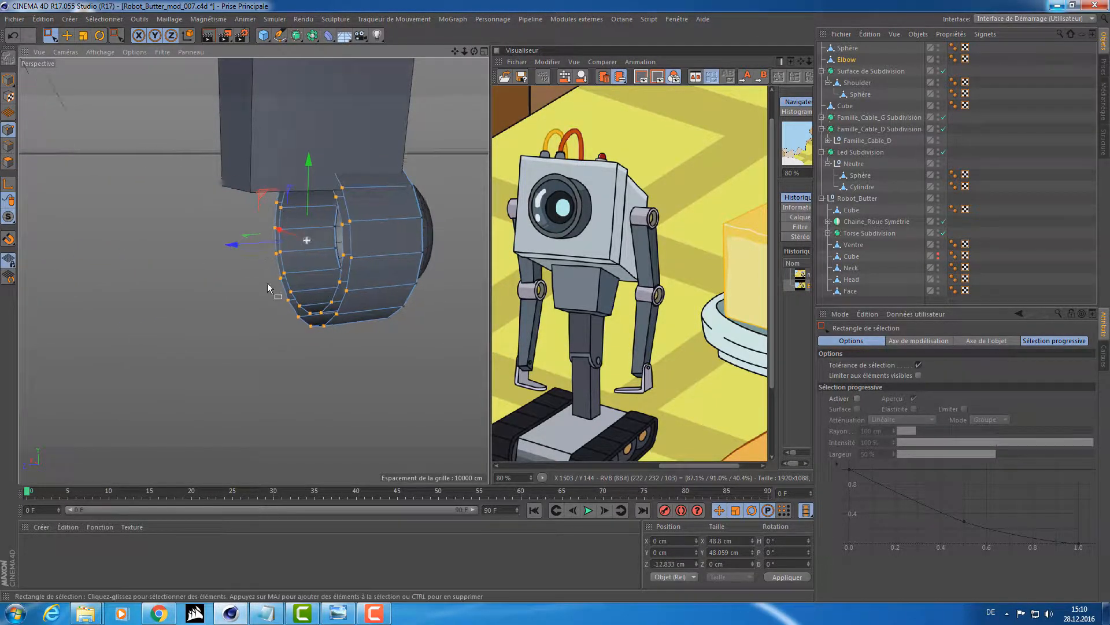
- Move the Elbow's inner-end points to about Z -14.1 cm and nest the Elbow under a new Symmetry object
mouse_move(268, 283)
alt+mouse_down()
mouse_move(159, 279)
mouse_move(272, 276)
alt+mouse_up()
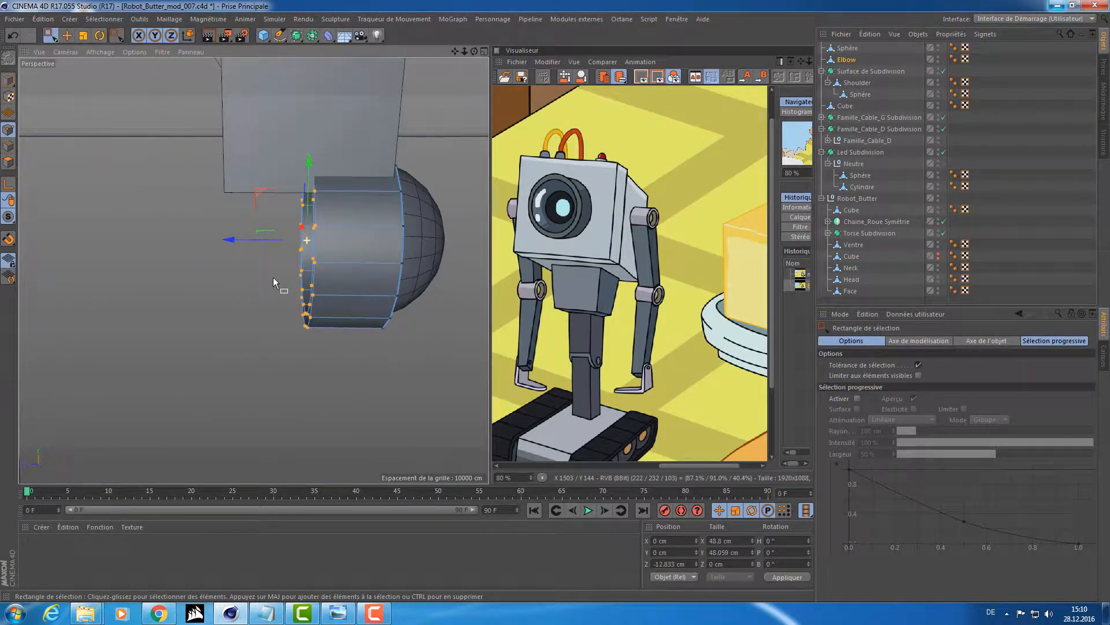
drag(255, 237, 261, 240)
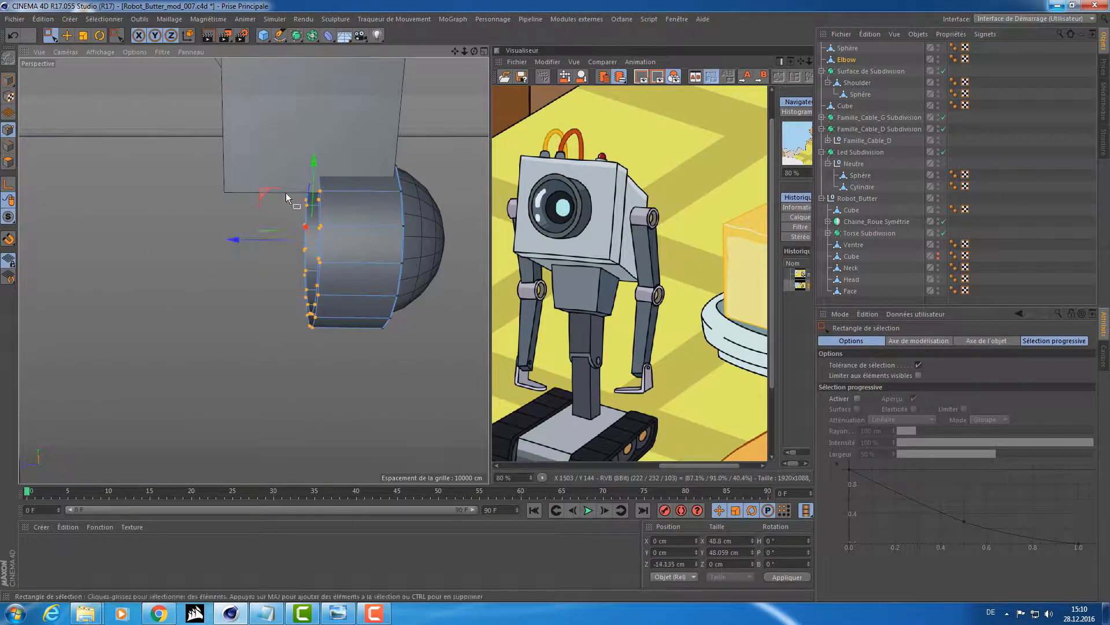
click(299, 39)
click(312, 35)
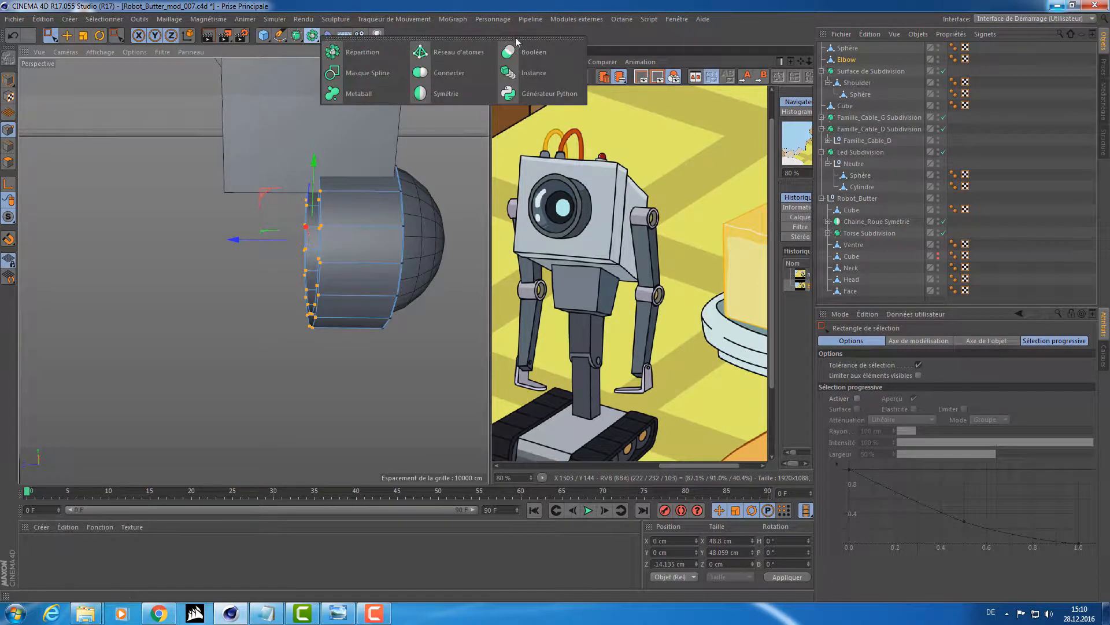
click(441, 94)
click(848, 58)
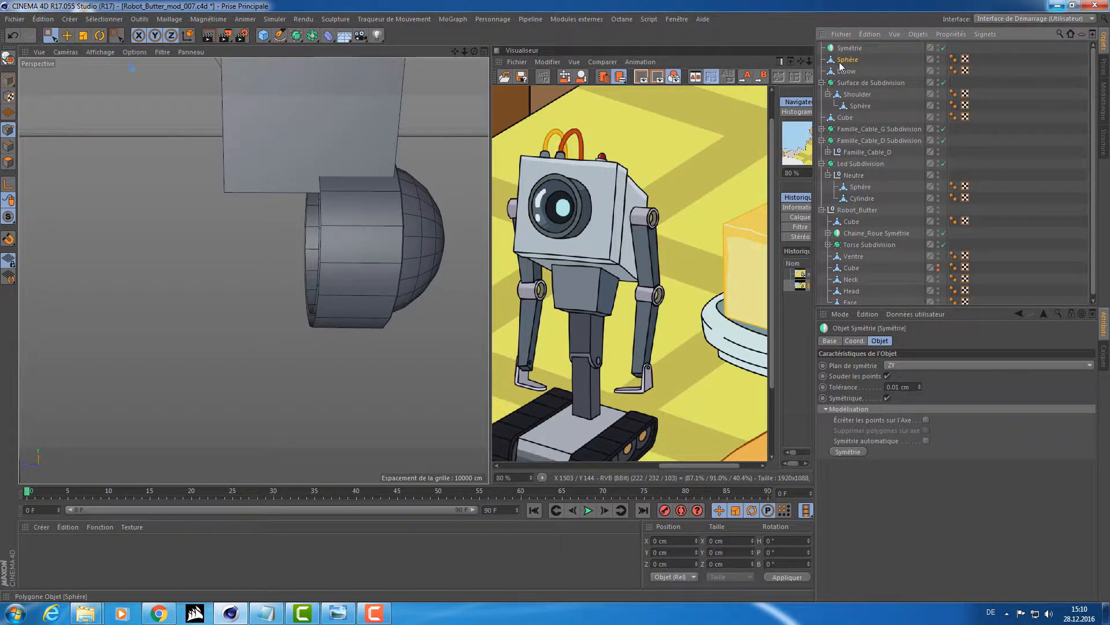
click(841, 71)
drag(858, 54, 854, 49)
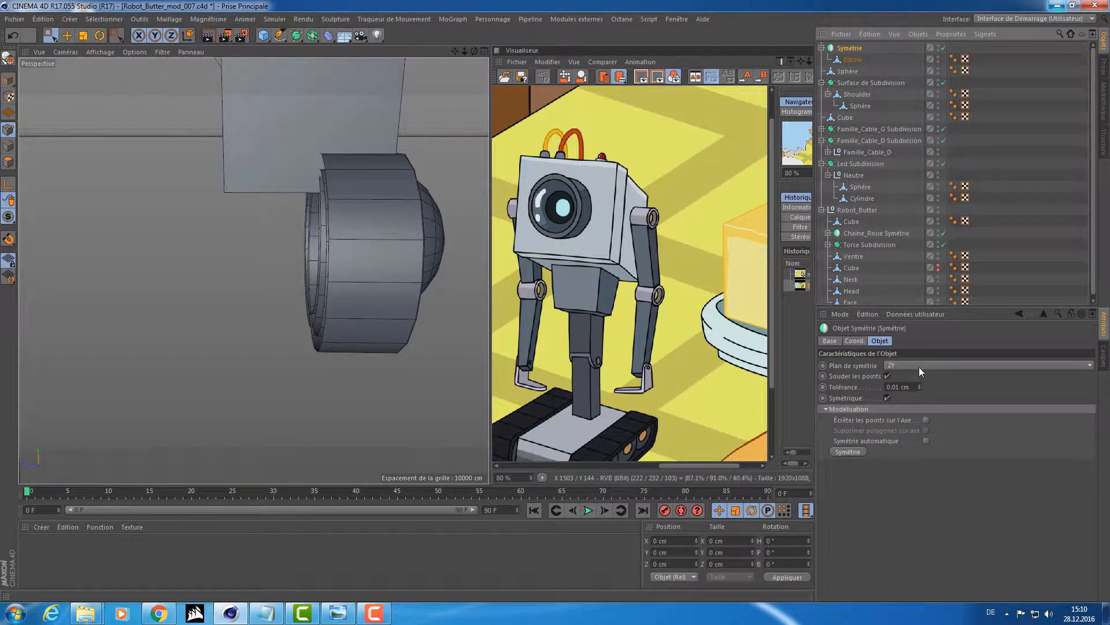
- Set the Symmetry object's mirror plane to XY
scroll(921, 366, down, 1)
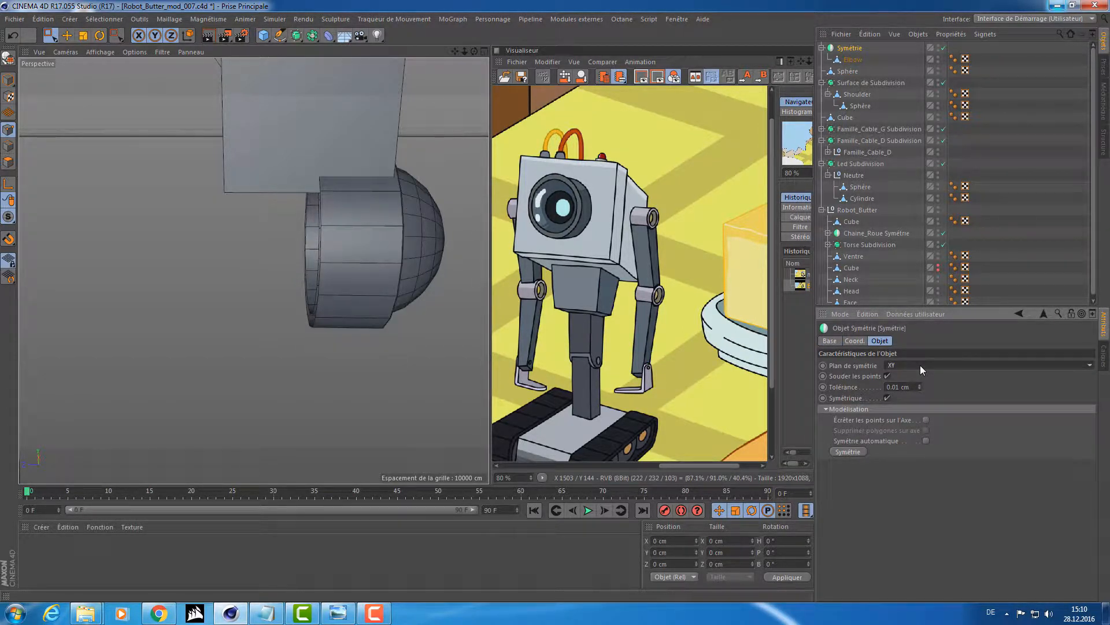
scroll(921, 365, down, 1)
mouse_move(368, 250)
alt+right_down()
mouse_move(158, 265)
mouse_move(306, 257)
alt+right_up()
scroll(923, 365, up, 1)
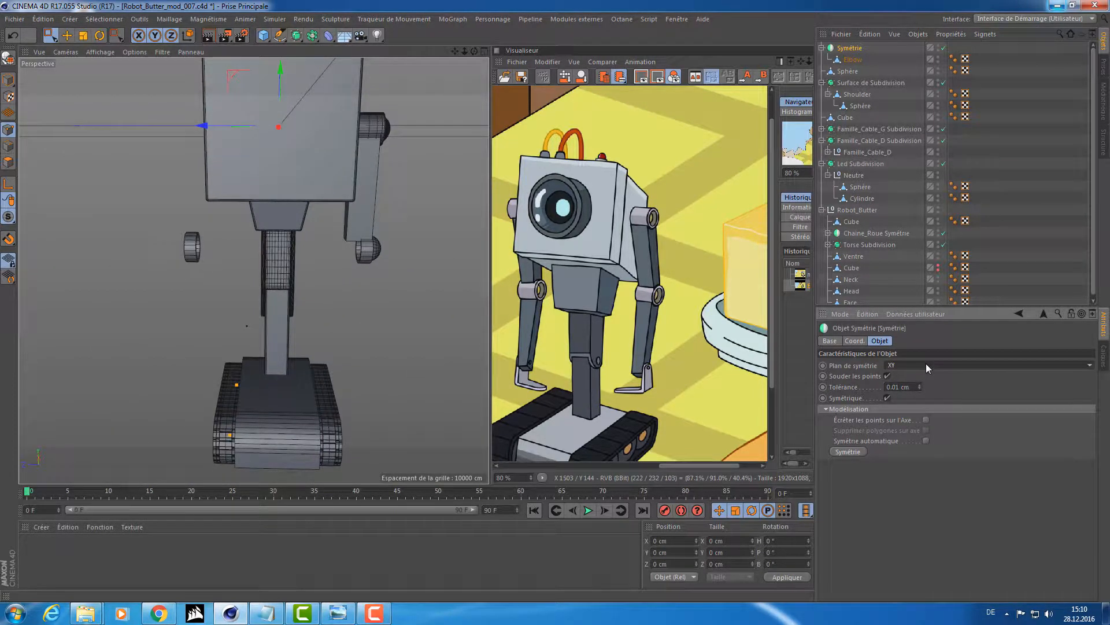
alt+drag(405, 284, 237, 251)
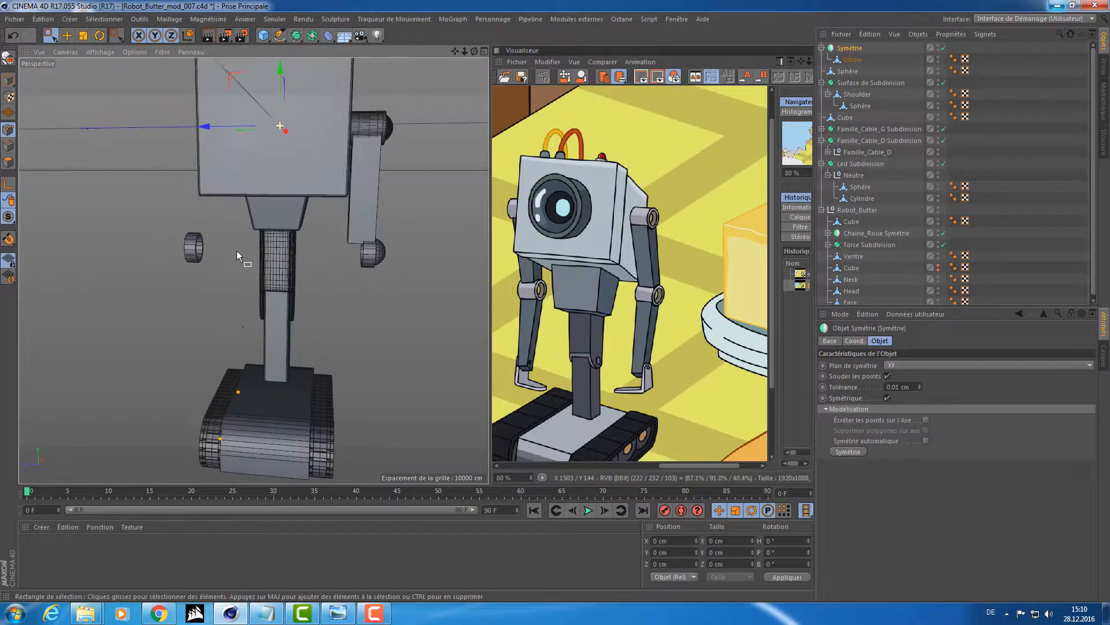
- Try setting the whole Elbow's Z size to 0 cm, and undo the change
click(852, 59)
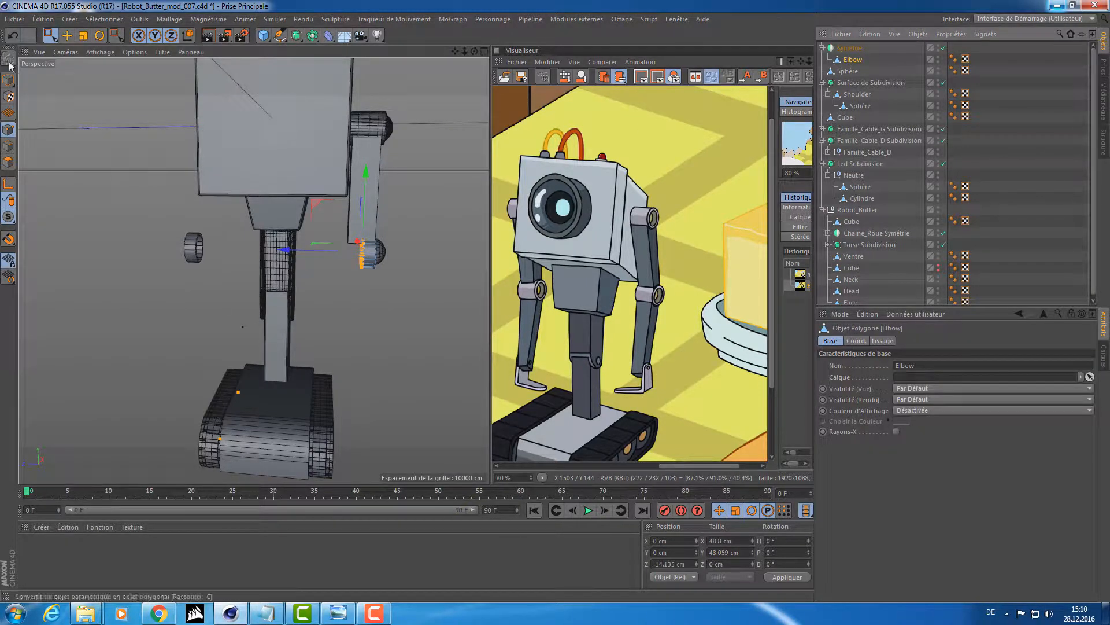
click(9, 81)
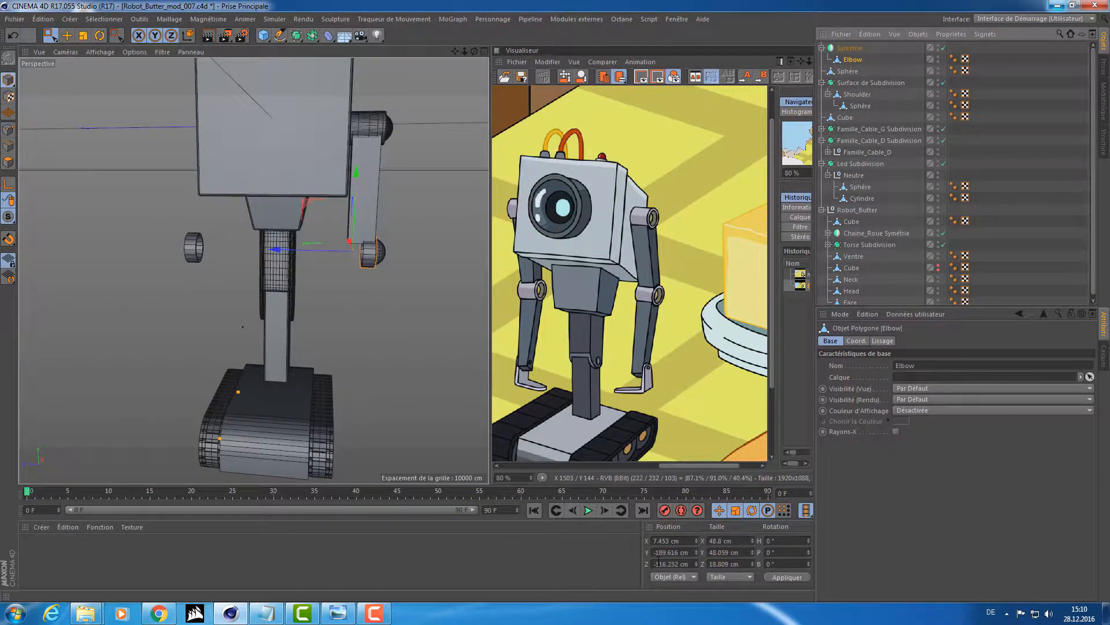
double_click(730, 563)
text(0)
key(Return)
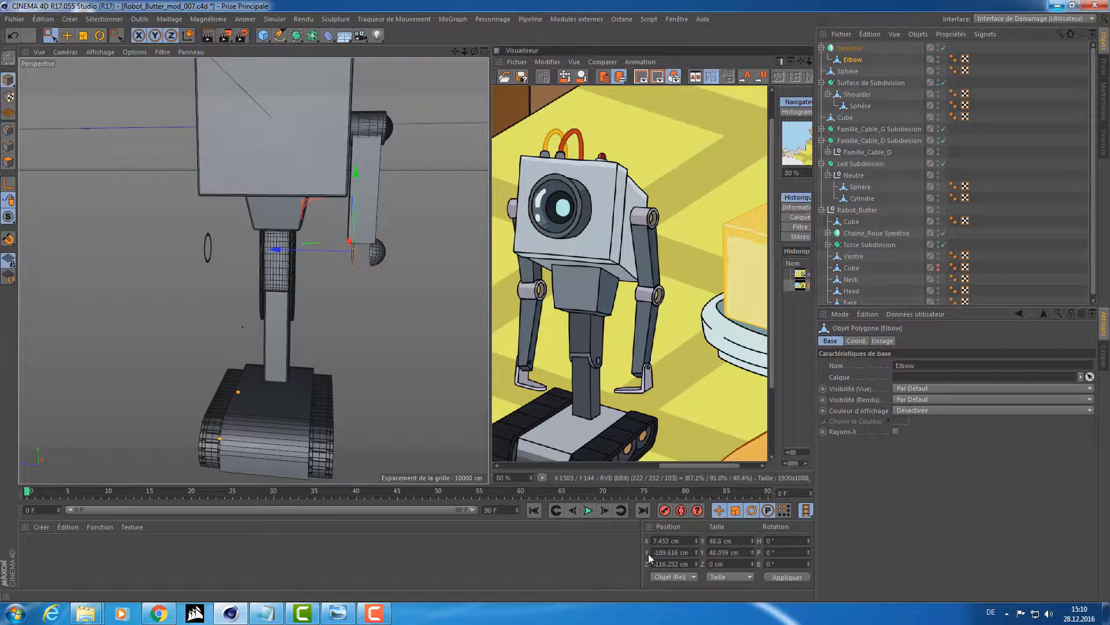
key(ctrl+z)
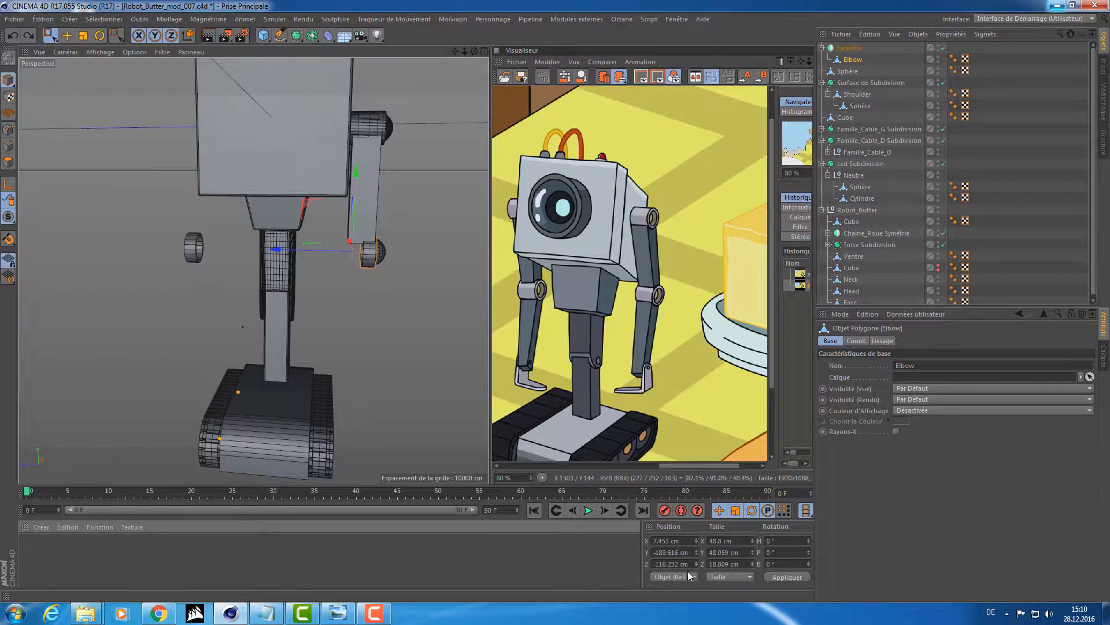
- Set the Elbow's Z position to 0 cm
text(0)
key(Return)
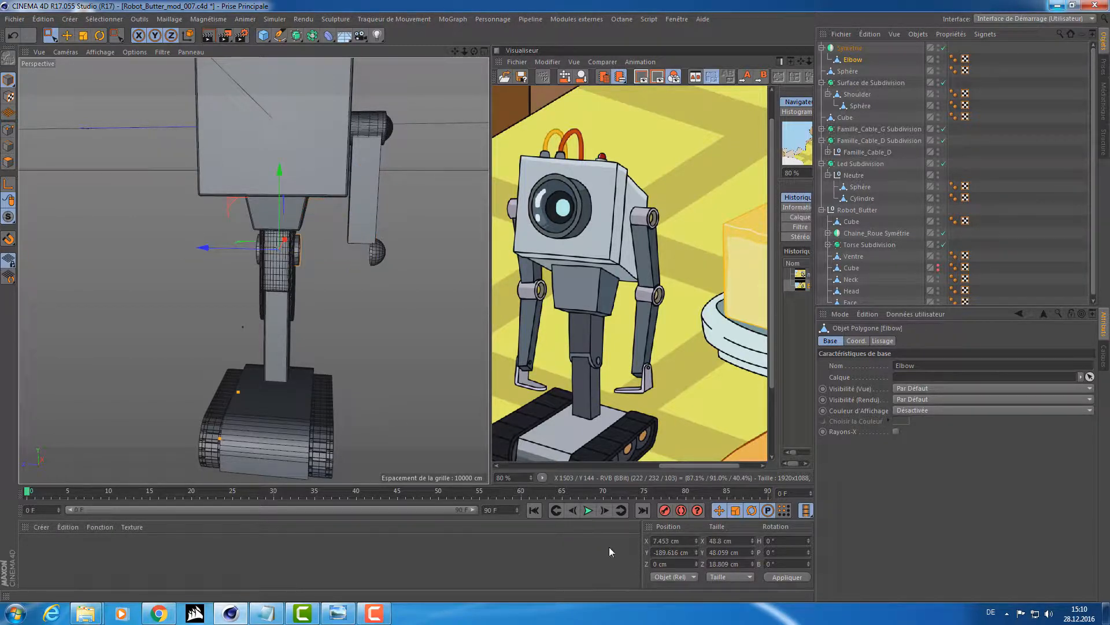
alt+drag(211, 272, 289, 260)
alt+right_drag(289, 260, 405, 253)
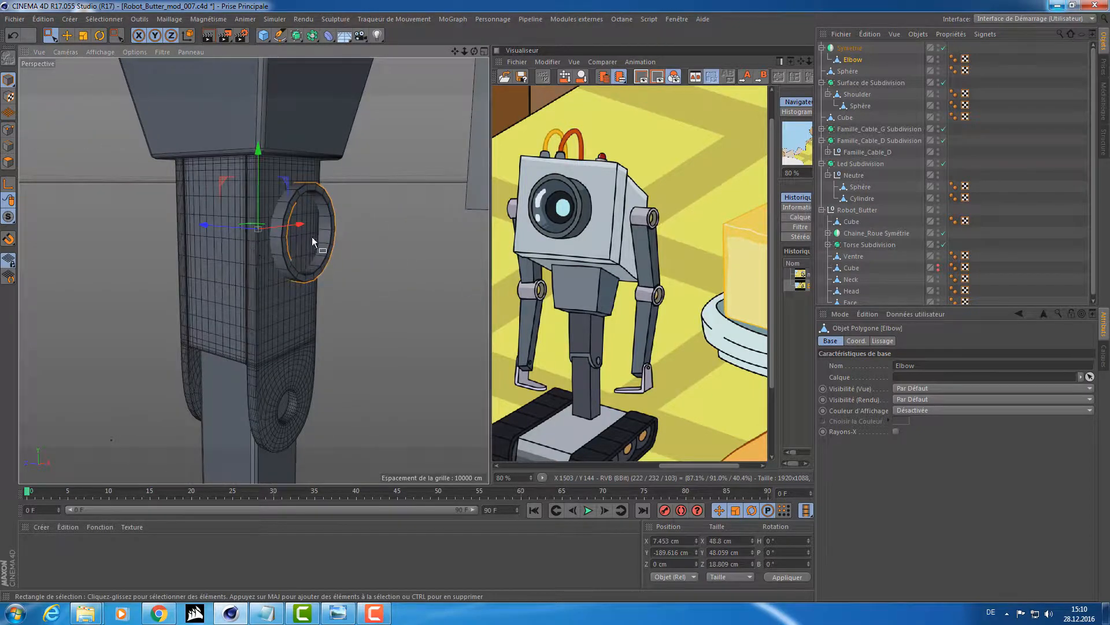
- Try moving the Symmetry object with its mirrored Elbow toward the arm's lower end, and undo the move
click(847, 48)
key(e)
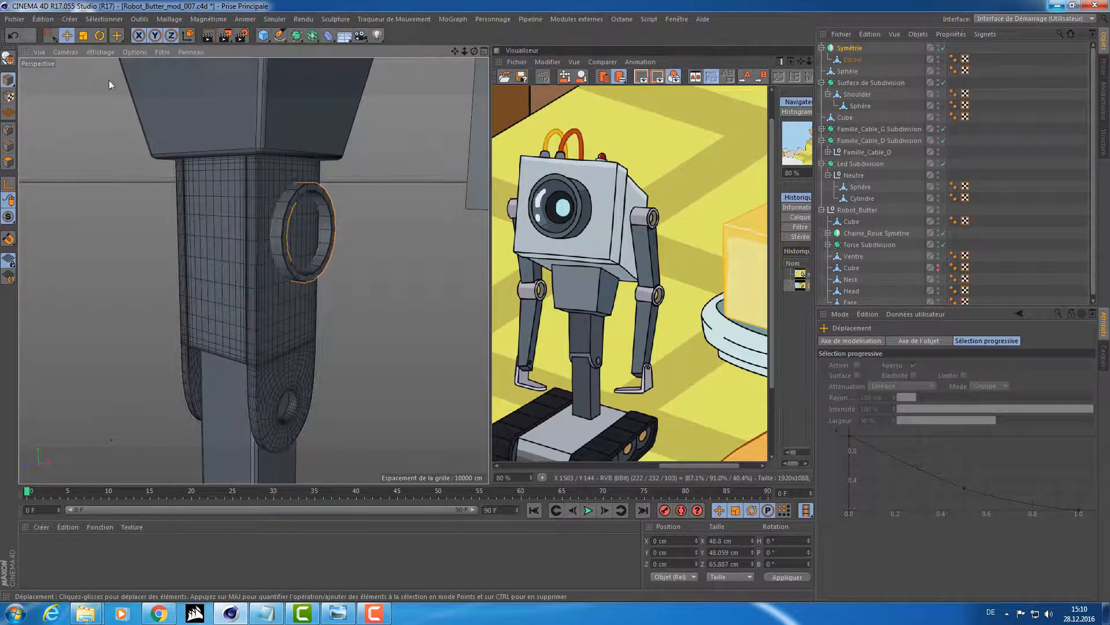
alt+right_drag(435, 185, 372, 167)
alt+middle_drag(372, 167, 314, 198)
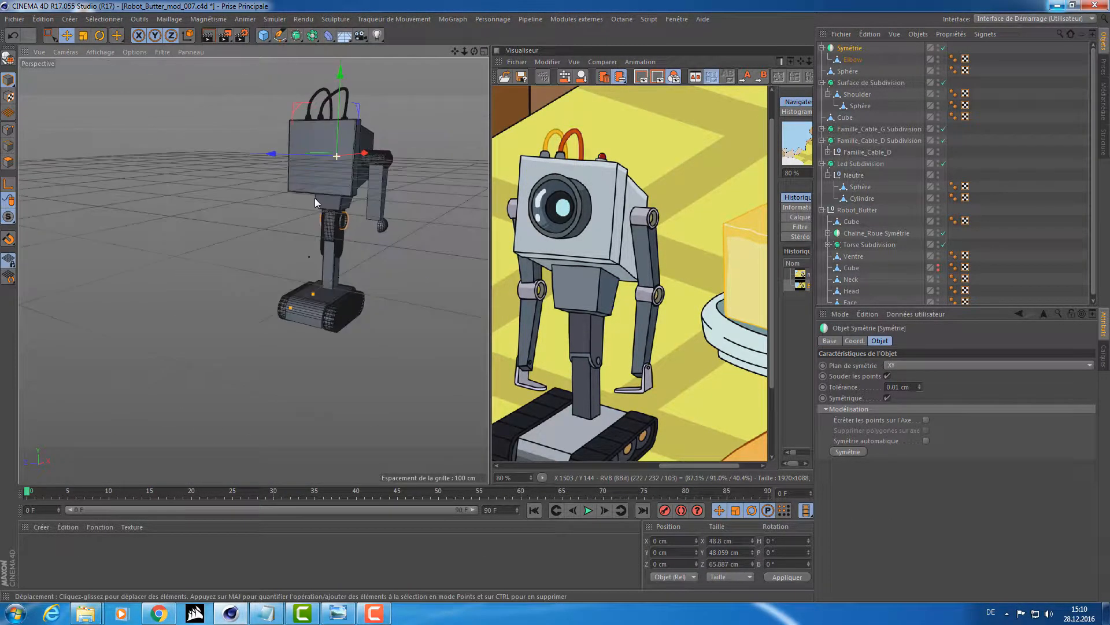
alt+drag(315, 198, 309, 188)
drag(293, 99, 328, 126)
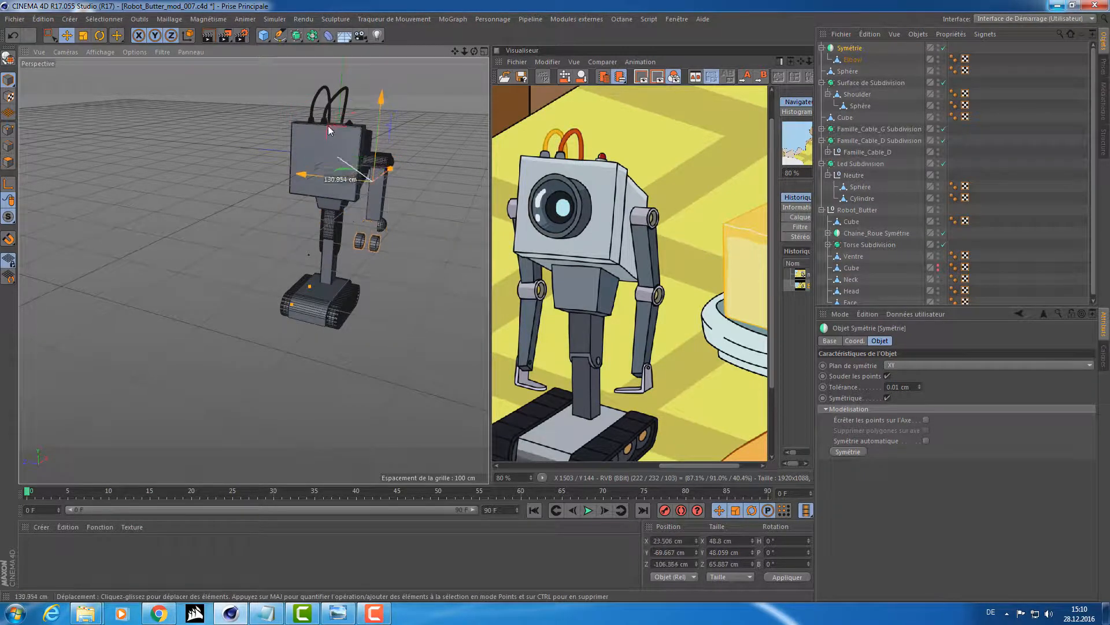
key(ctrl+z)
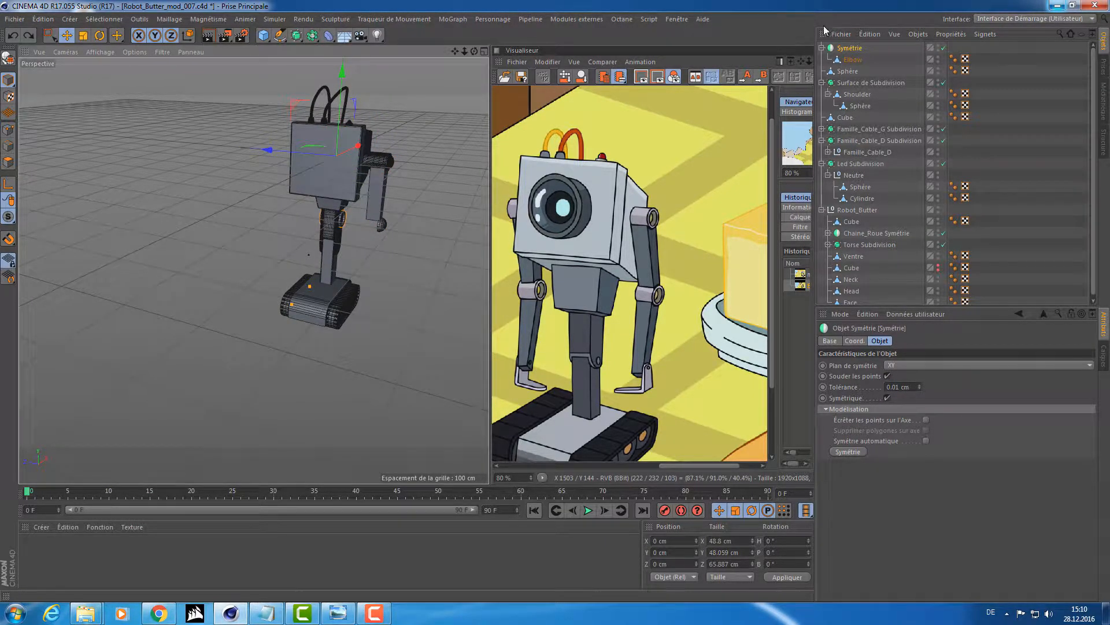
- Delete the Symmetry object together with the Elbow inside it
click(846, 61)
click(853, 49)
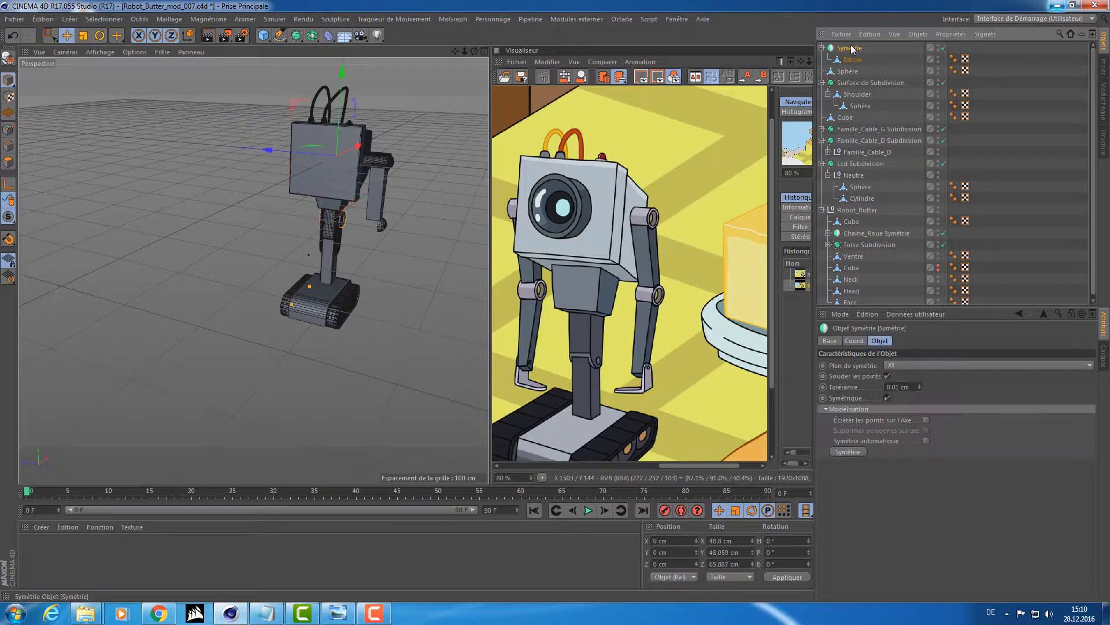
key(Delete)
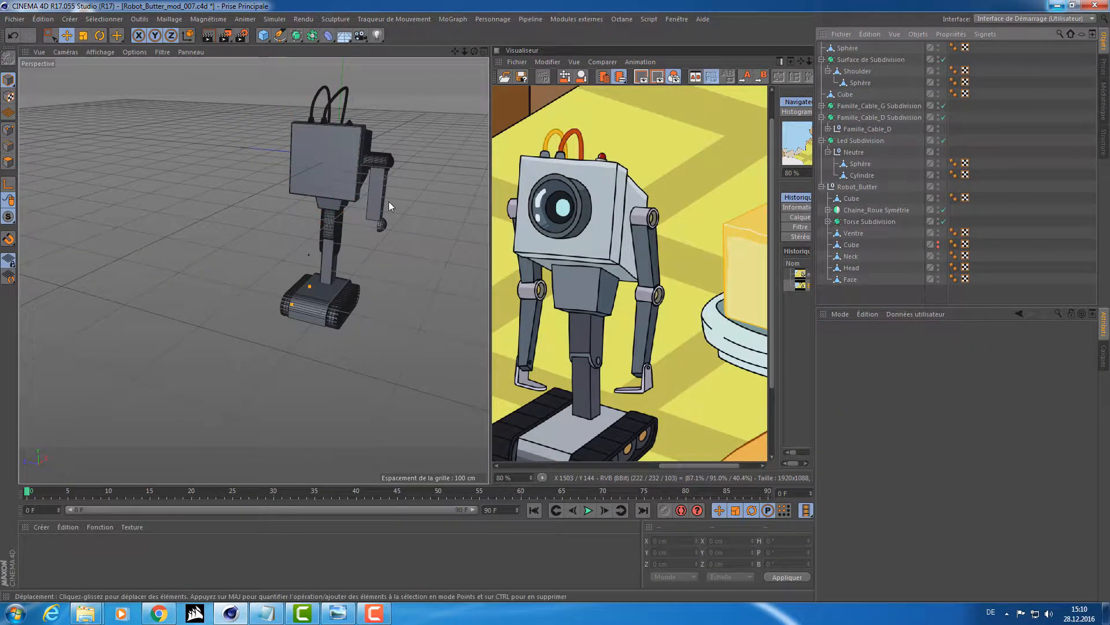
- Duplicate the Shoulder with its half-sphere to the top of the object hierarchy, outside the subdivision surface
alt+drag(362, 243, 387, 227)
alt+right_drag(387, 227, 431, 199)
alt+drag(430, 199, 391, 194)
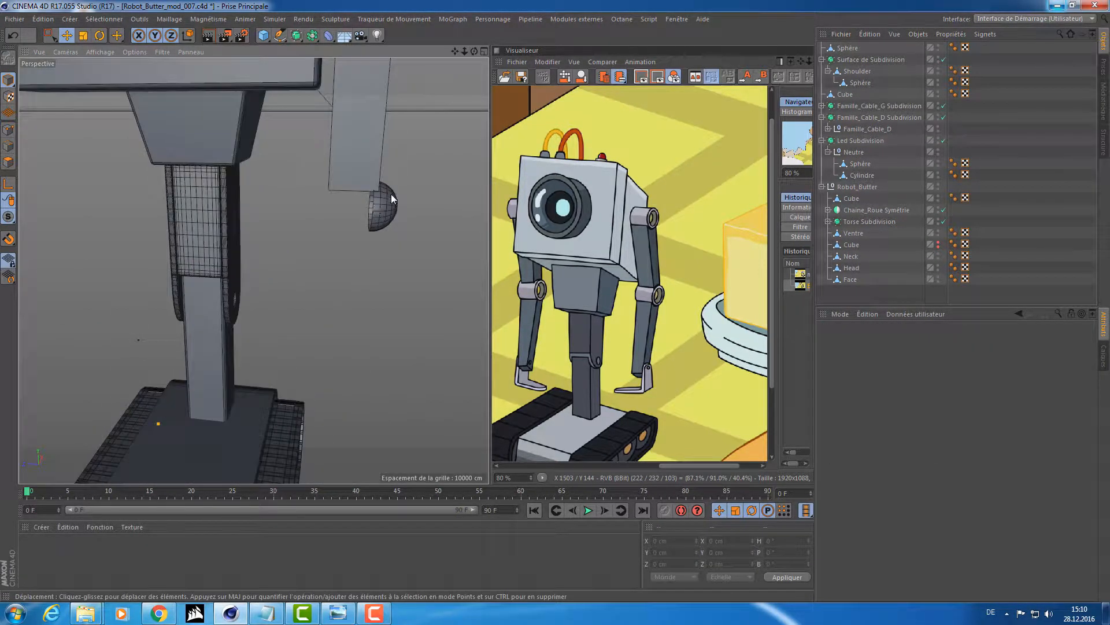
alt+middle_drag(391, 194, 364, 213)
alt+drag(411, 149, 369, 160)
alt+middle_drag(369, 161, 370, 188)
alt+drag(370, 188, 356, 150)
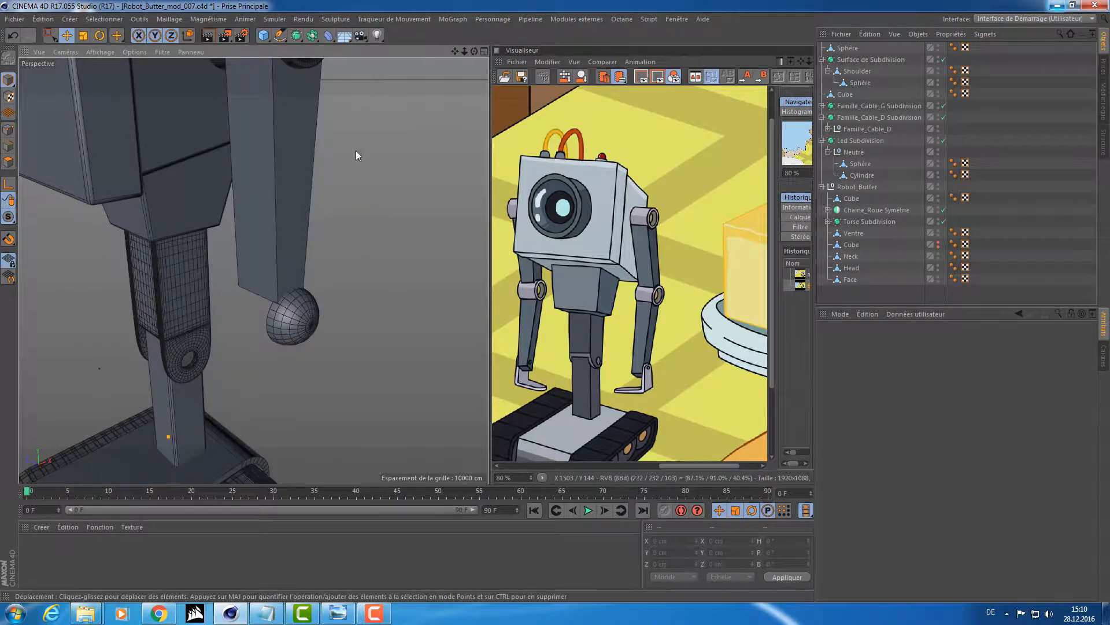
alt+middle_drag(355, 151, 380, 194)
alt+right_drag(379, 194, 355, 178)
click(276, 110)
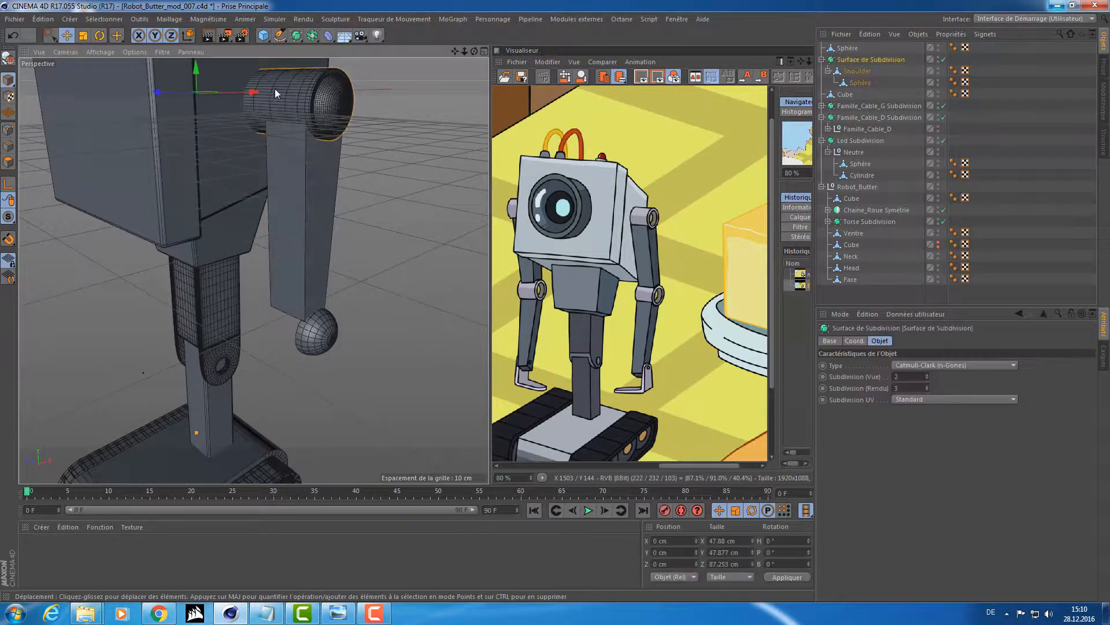
ctrl+drag(856, 68, 855, 48)
- Delete the old loose half-sphere at the arm's lower end
click(848, 60)
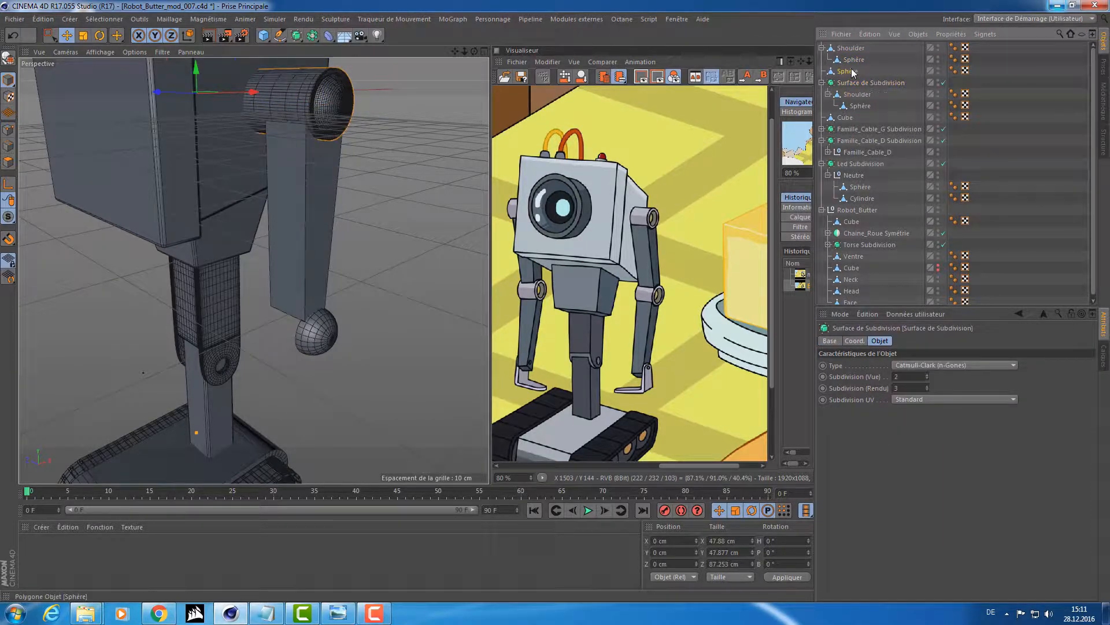
click(851, 71)
key(Delete)
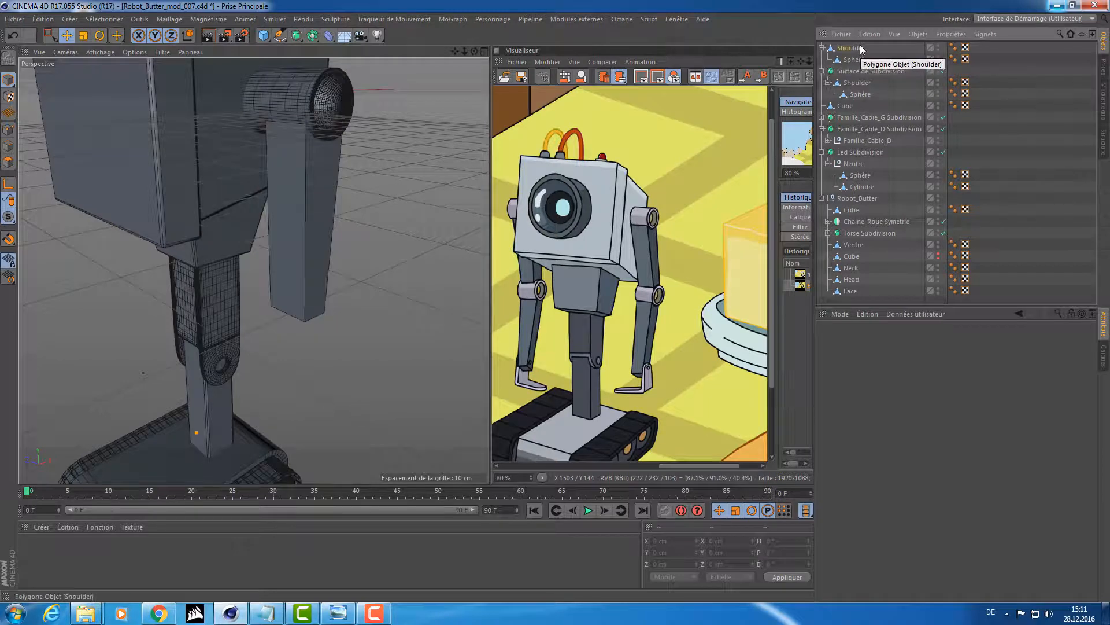
- Move the Shoulder copy to the arm's lower end, about X 5.2 and Y -188.5 cm, and take its half-sphere out of its hierarchy
click(857, 47)
drag(297, 67, 276, 316)
alt+right_drag(276, 316, 331, 310)
alt+drag(331, 314, 254, 280)
drag(848, 61, 848, 69)
key(o)
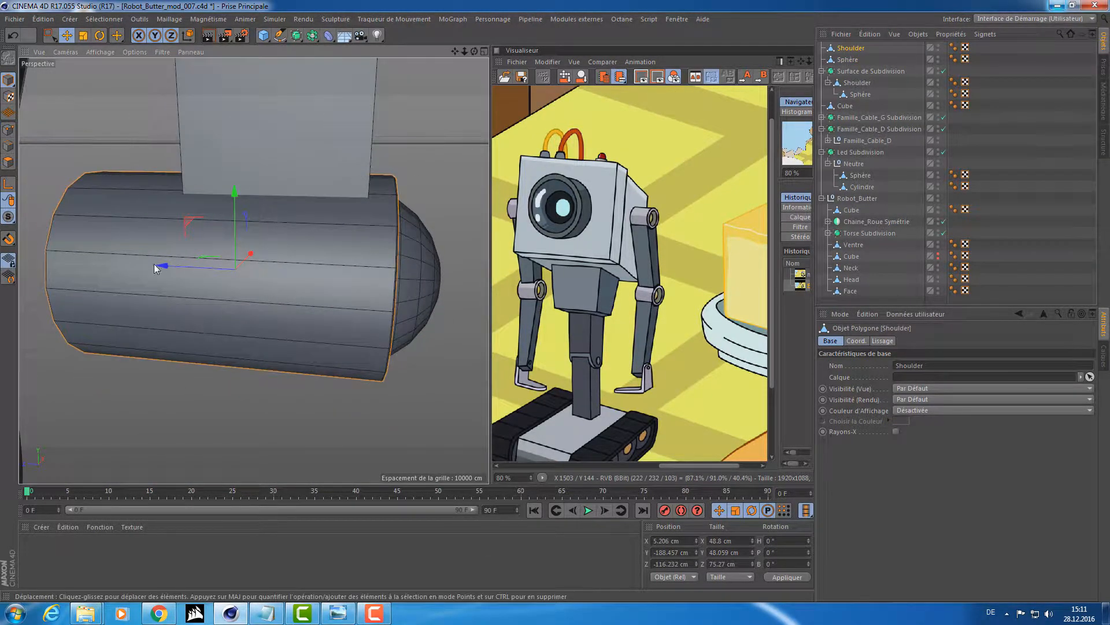
- Shift the Shoulder copy's tube along Z to about -128.2 cm, centred under the arm with its outer end past the half-sphere
drag(175, 269, 217, 267)
alt+drag(295, 234, 306, 213)
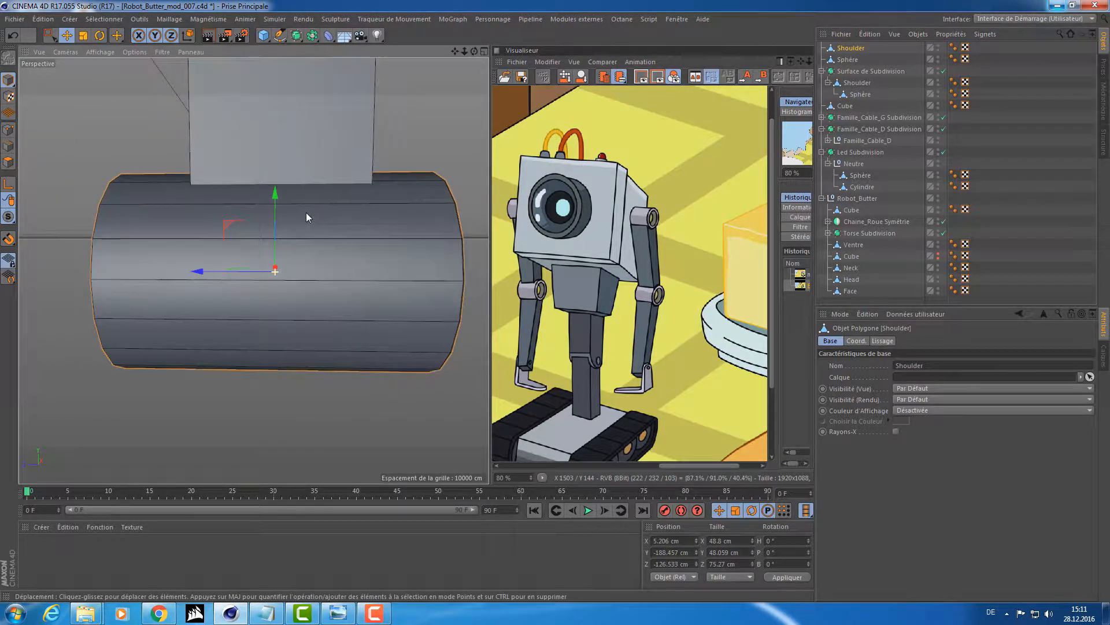
middle_click(306, 212)
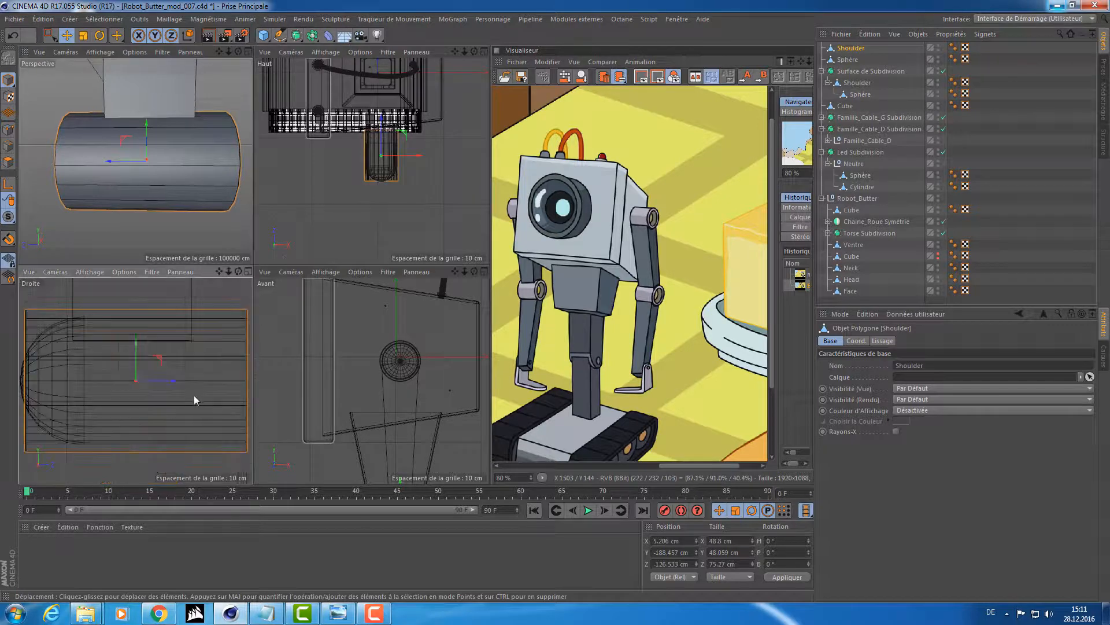
middle_click(200, 352)
scroll(252, 343, down, 4)
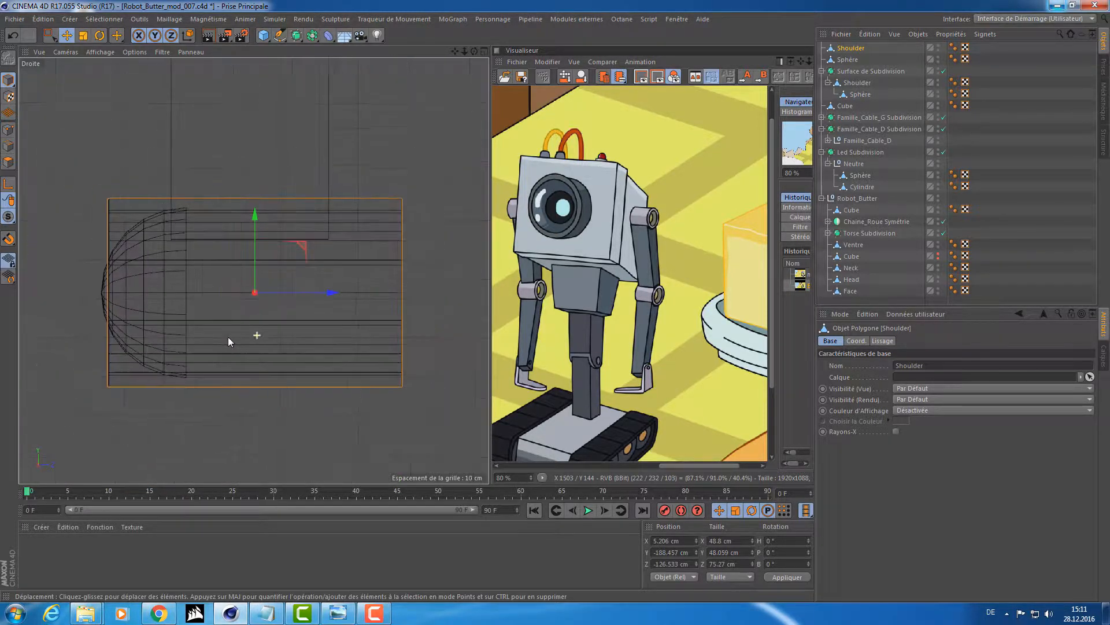
drag(293, 293, 289, 293)
middle_click(289, 294)
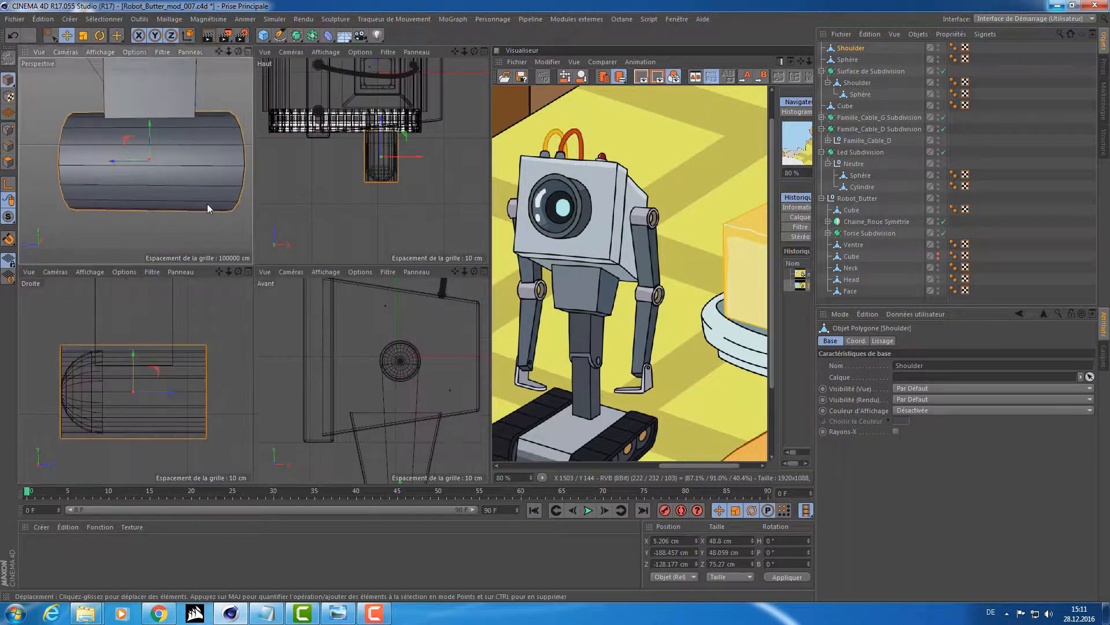
middle_click(207, 204)
alt+drag(276, 224, 270, 231)
scroll(269, 232, down, 3)
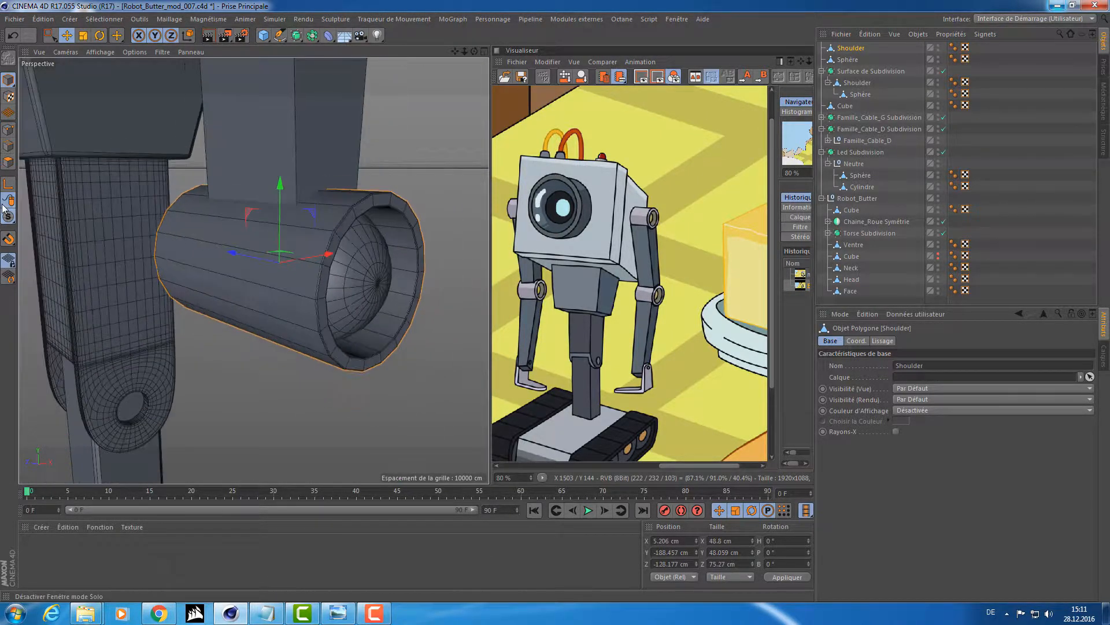
- Loop-select the inner wall and end rim polygons of the lower Shoulder cylinder and delete them, keeping only the outer wall
click(7, 163)
key(u)
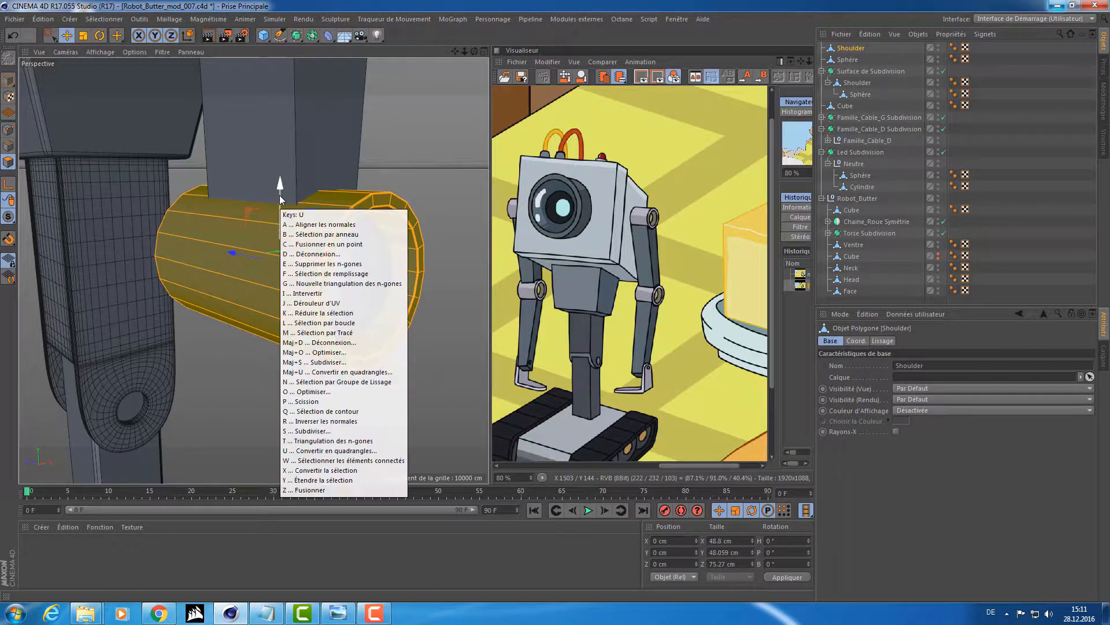
key(l)
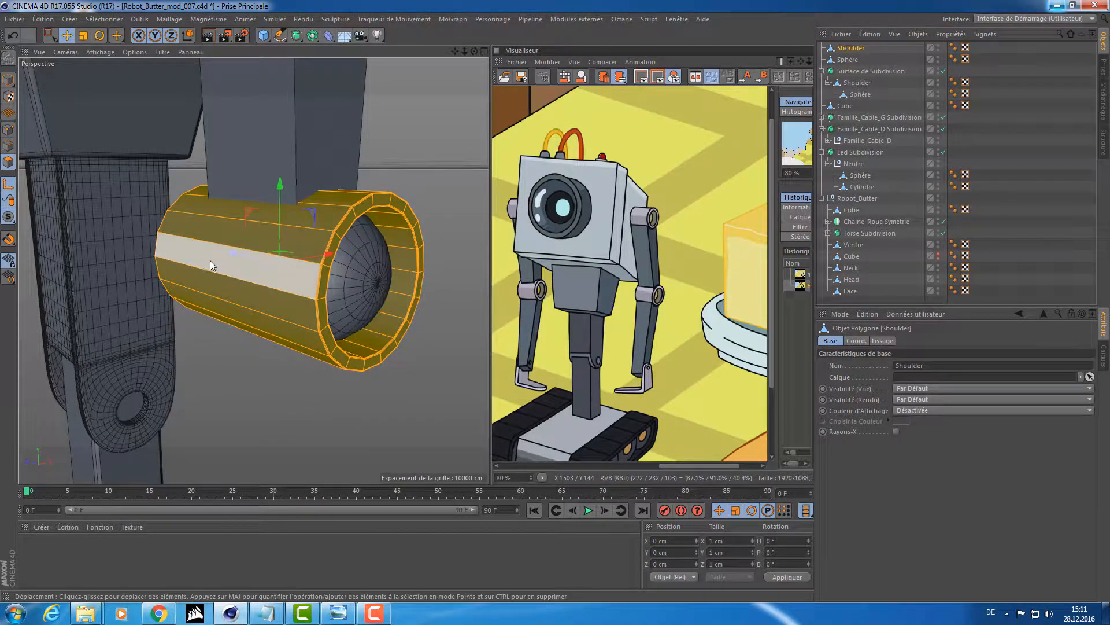
key(u)
key(l)
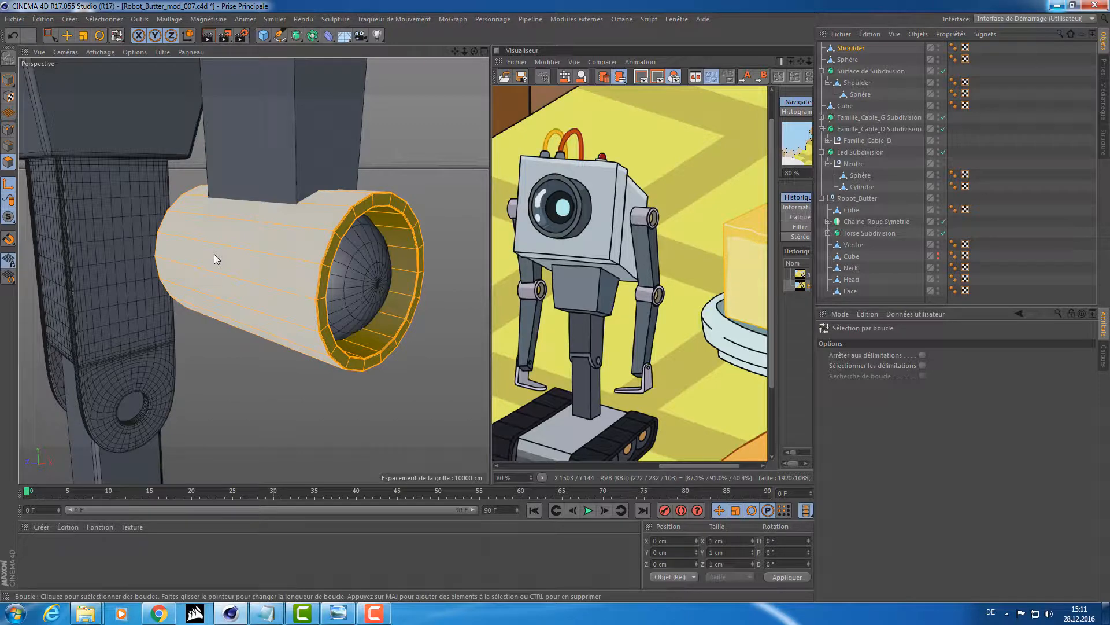
alt+drag(428, 110, 387, 103)
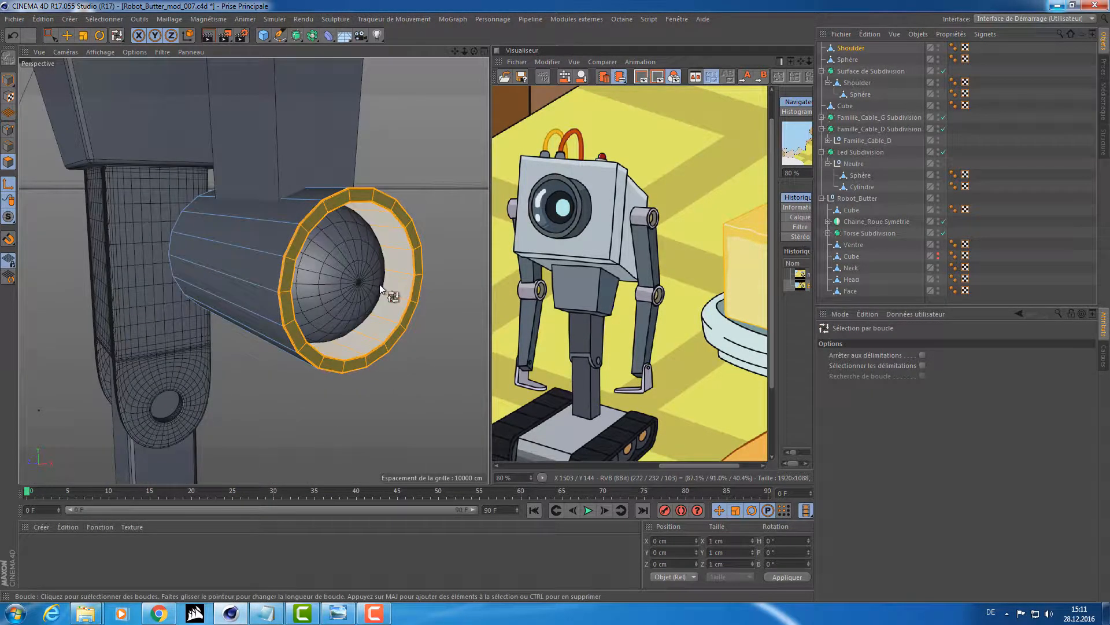
ctrl+click(384, 265)
mouse_move(416, 68)
alt+mouse_down()
mouse_move(442, 92)
mouse_move(398, 82)
mouse_move(407, 82)
alt+mouse_up()
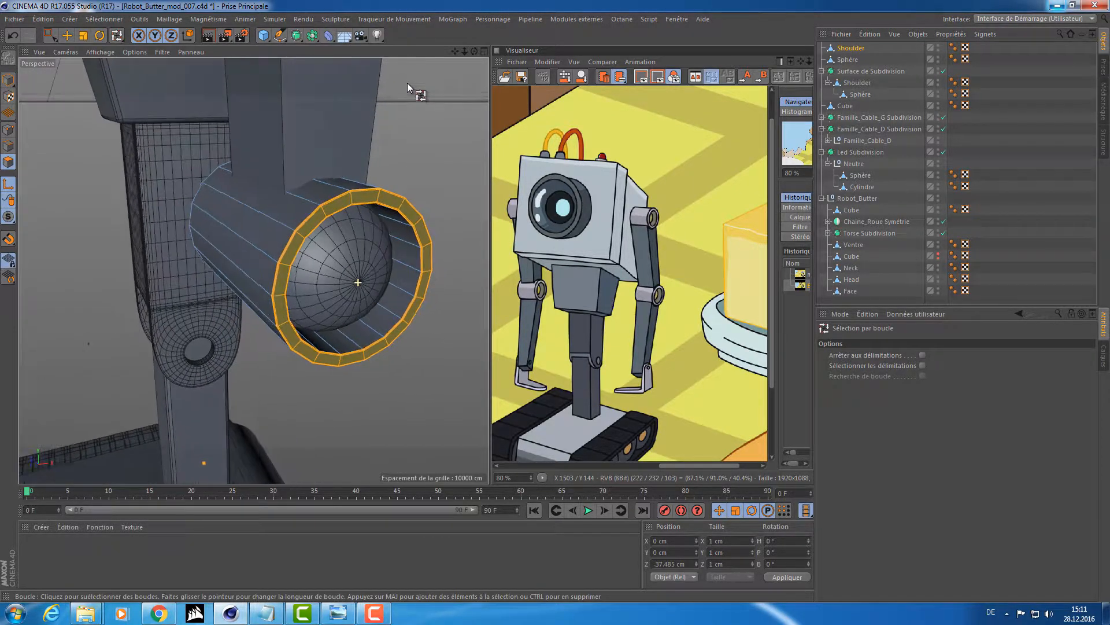
shift+click(394, 269)
click(425, 124)
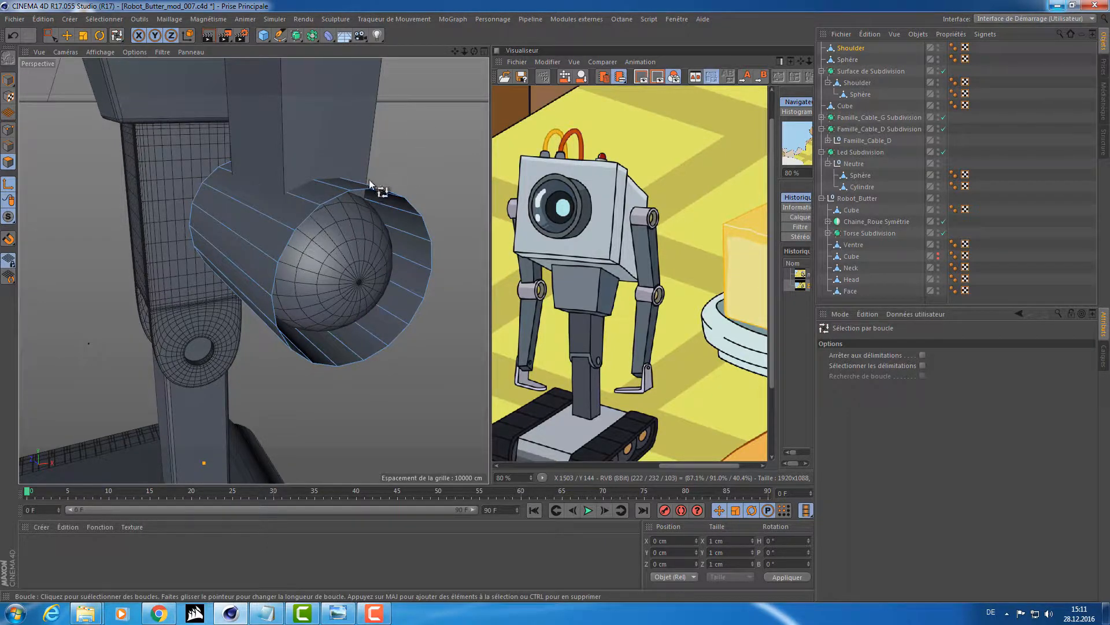
- Extrude all remaining polygons of the lower Shoulder cylinder inward with caps enabled and an offset of about -3.72 cm
alt+drag(137, 190, 345, 210)
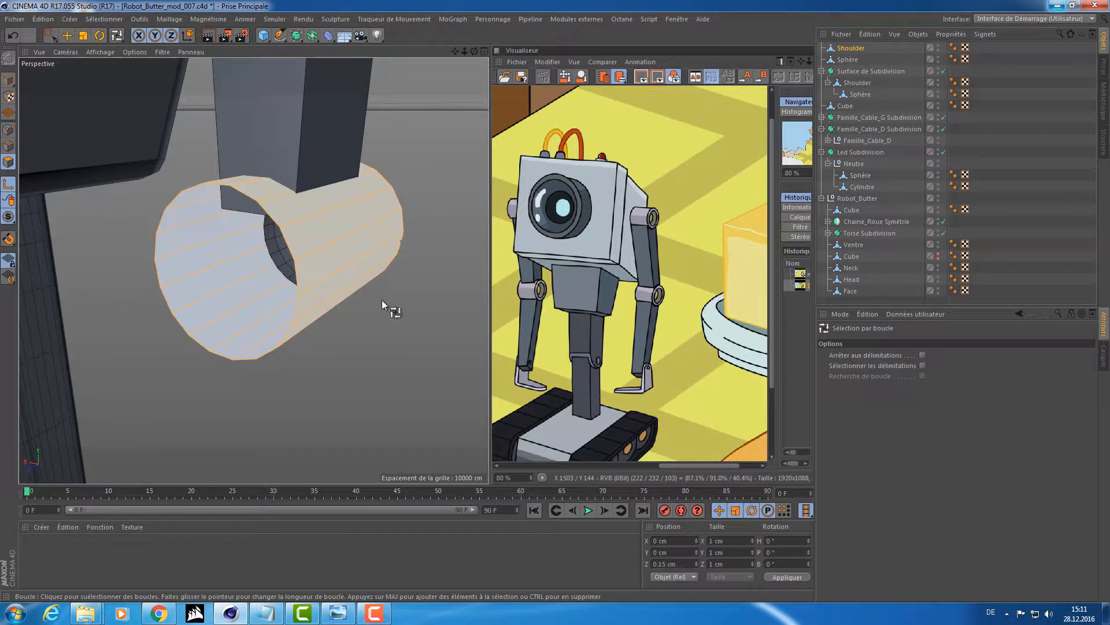
key(ctrl+a)
key(e)
alt+drag(352, 318, 375, 300)
alt+drag(140, 293, 178, 277)
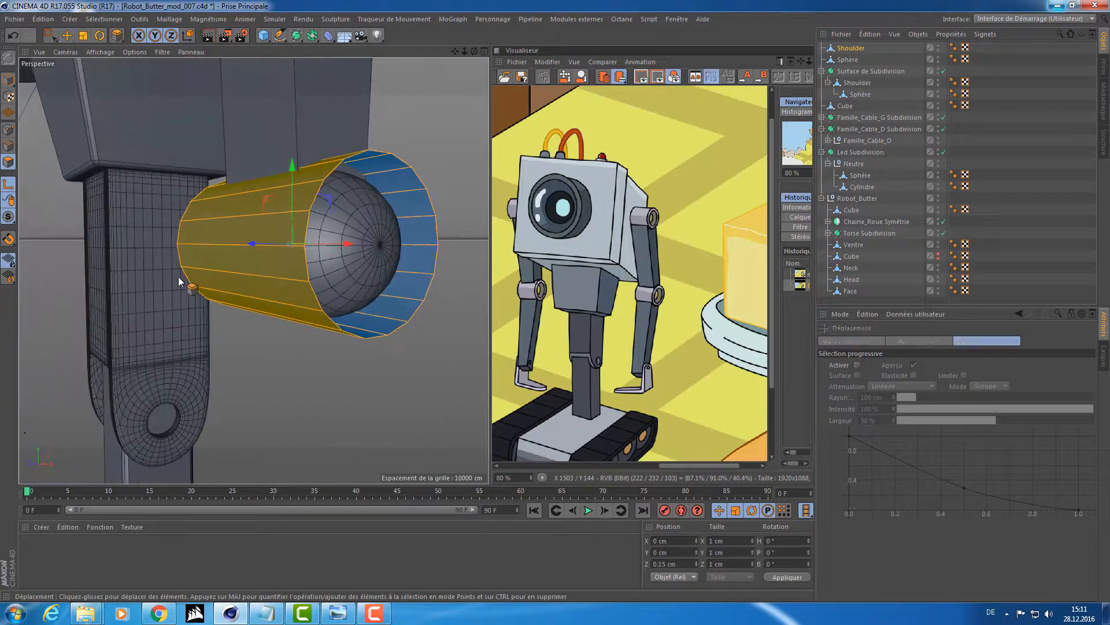
key(d)
click(988, 411)
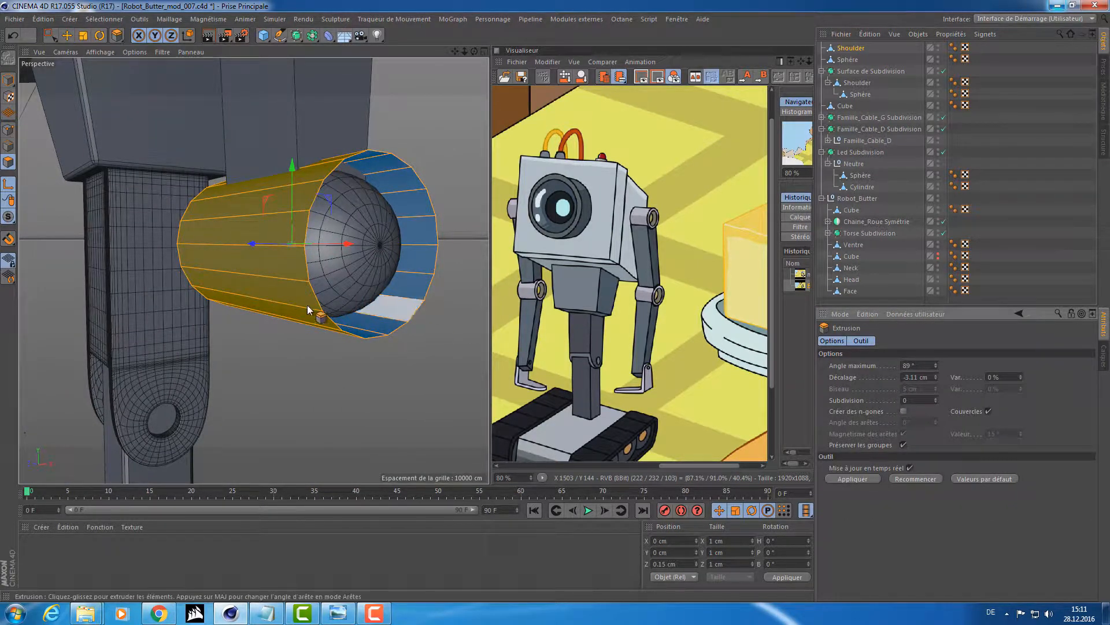
alt+drag(307, 304, 488, 380)
middle_click(488, 380)
middle_click(394, 395)
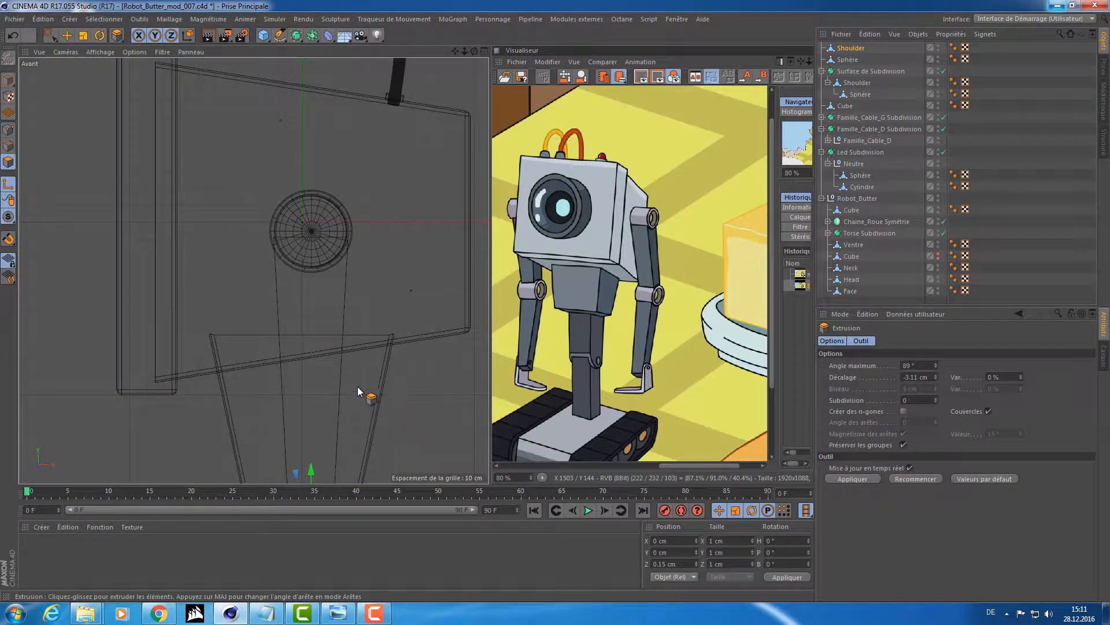
key(o)
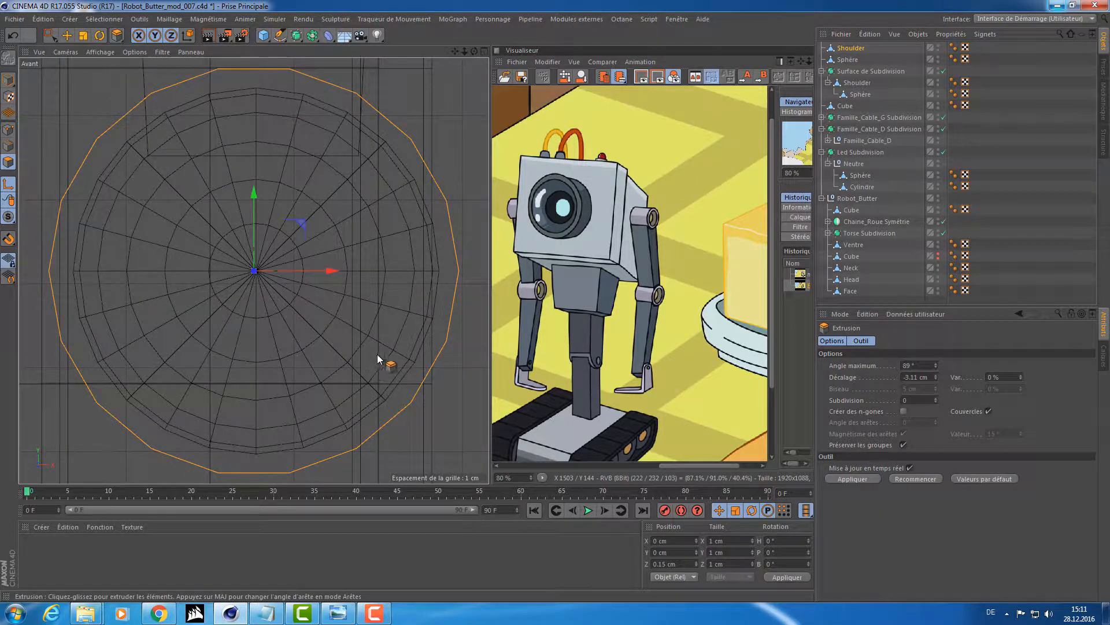
drag(394, 396, 279, 396)
middle_click(448, 134)
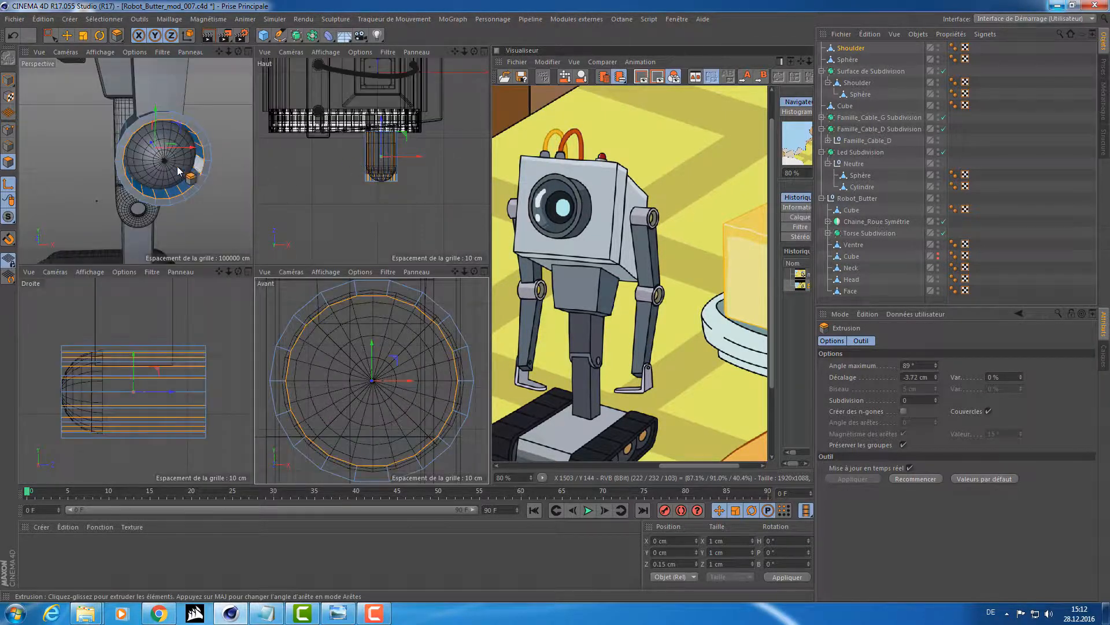
- Disable the Subdivision Surface that holds the upper Shoulder and its sphere
key(F1)
alt+drag(266, 110, 328, 182)
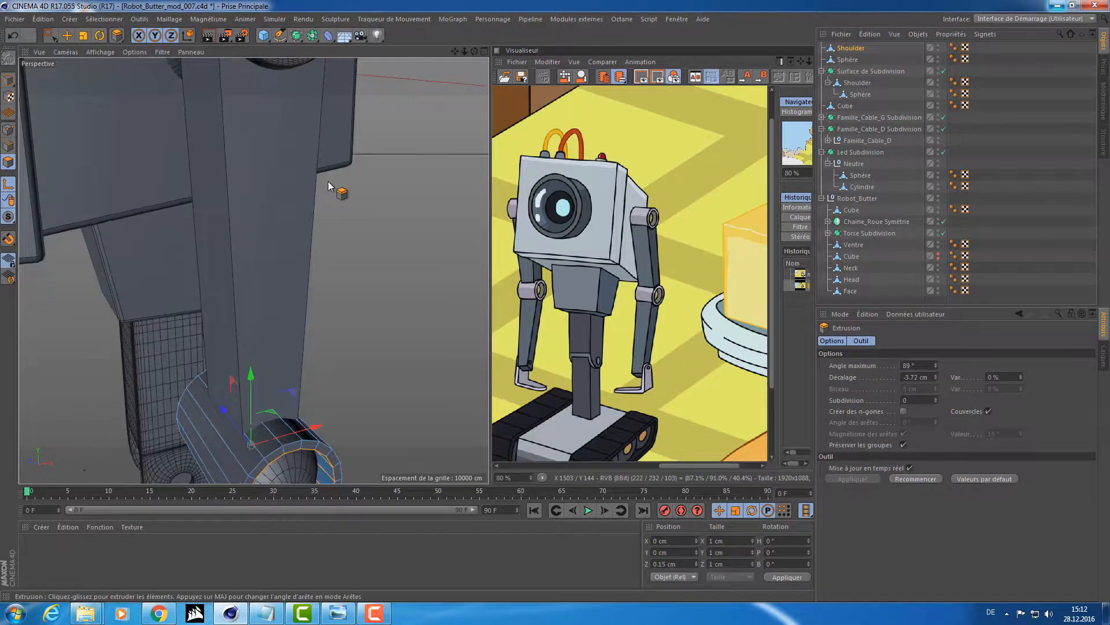
key(t)
alt+drag(409, 275, 673, 192)
click(871, 71)
click(943, 71)
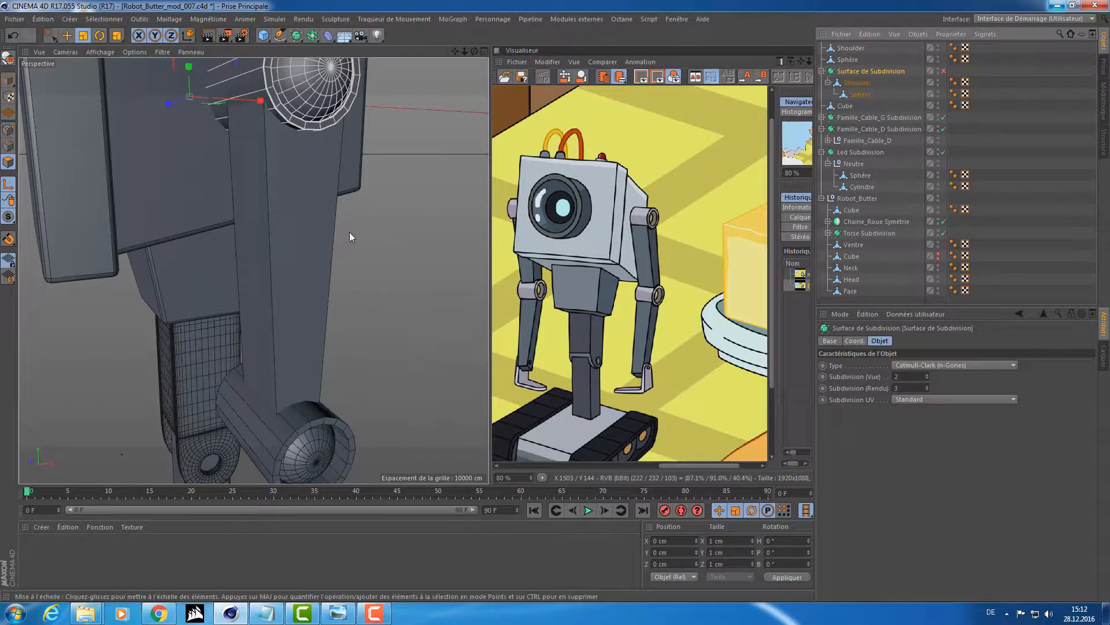
- Loop-select the lower Shoulder cylinder's inner wall and scale it down to about 39.4 by 38.8 cm with the Z axis locked
click(834, 48)
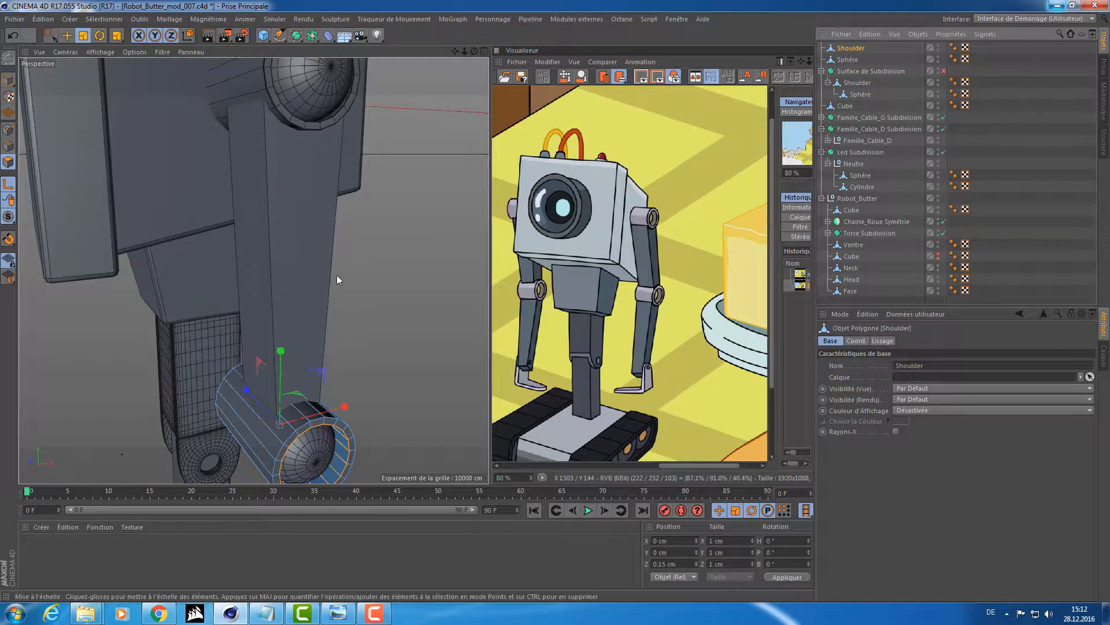
drag(456, 267, 355, 284)
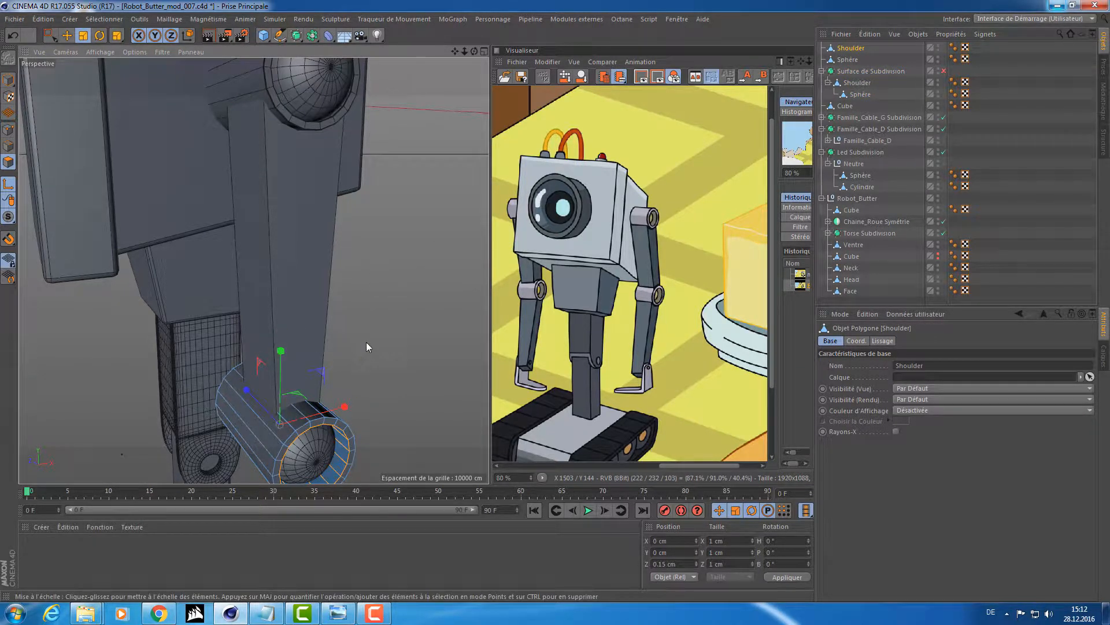
key(t)
key(ctrl+a)
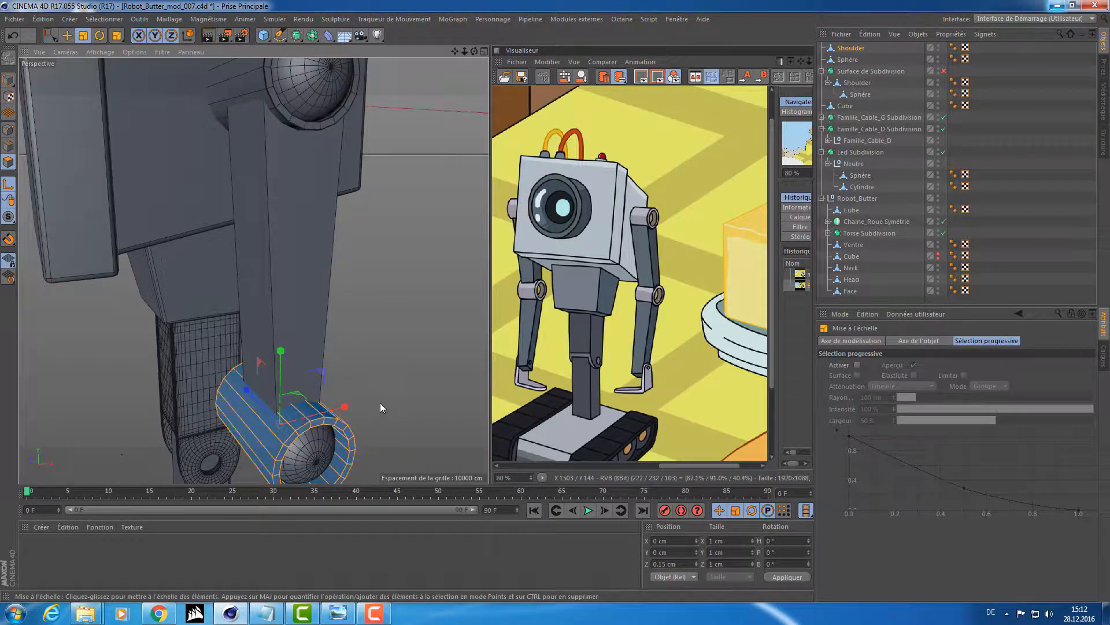
key(u)
key(l)
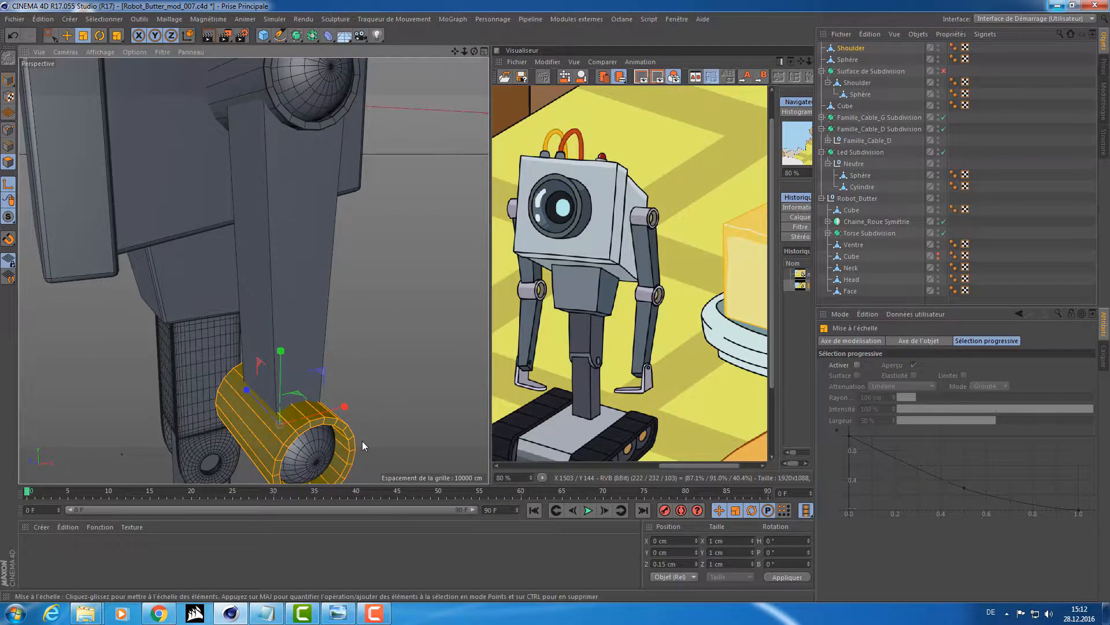
click(338, 451)
key(t)
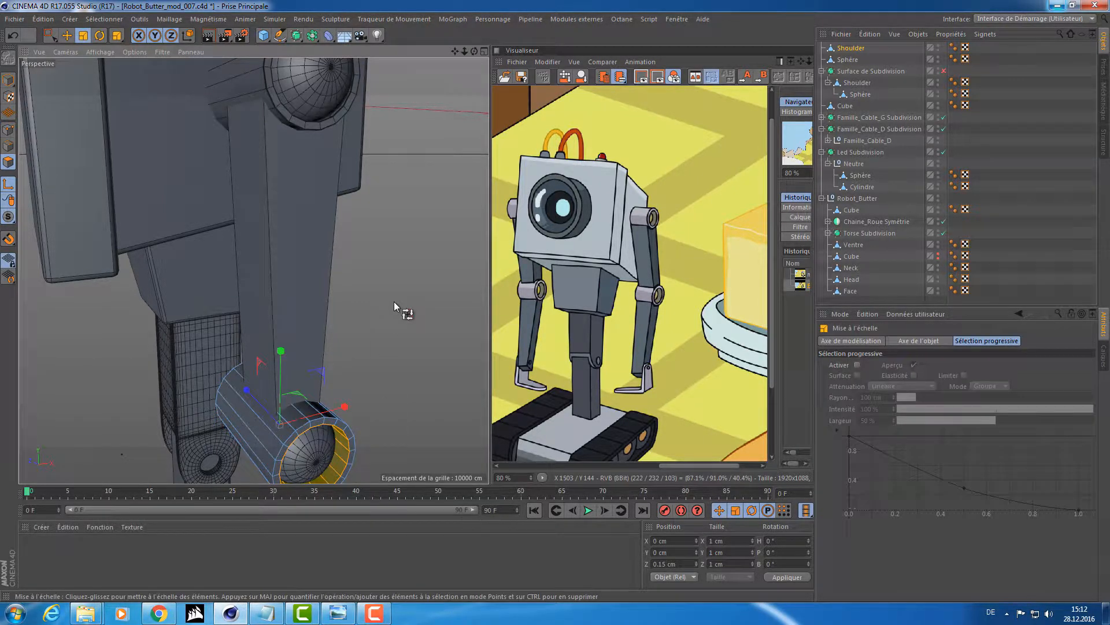
alt+drag(317, 380, 330, 240)
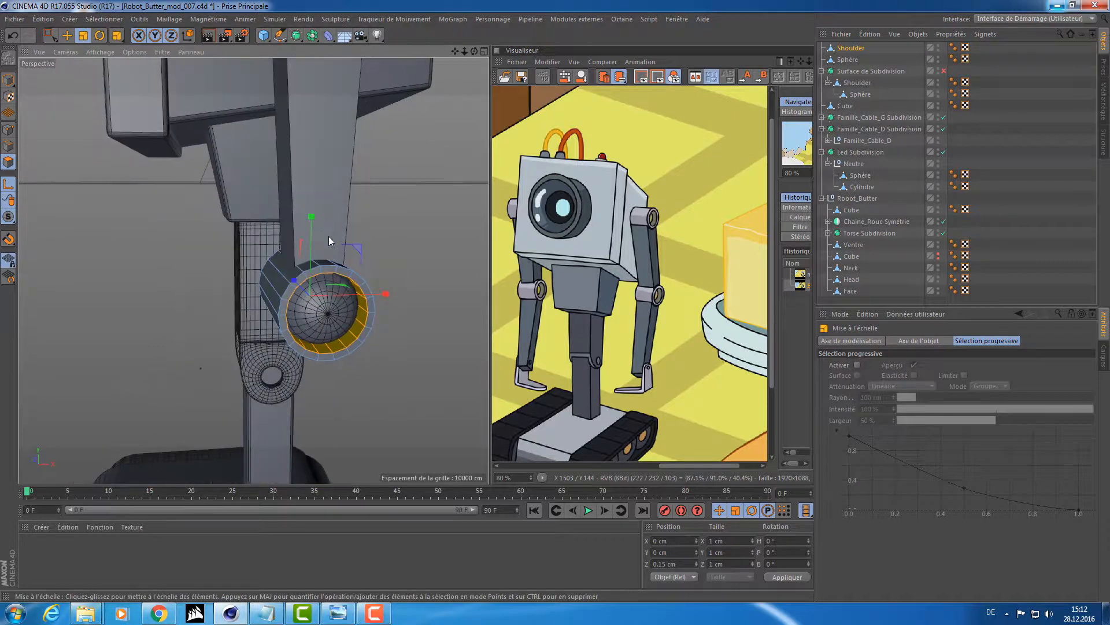
alt+drag(50, 168, 348, 274)
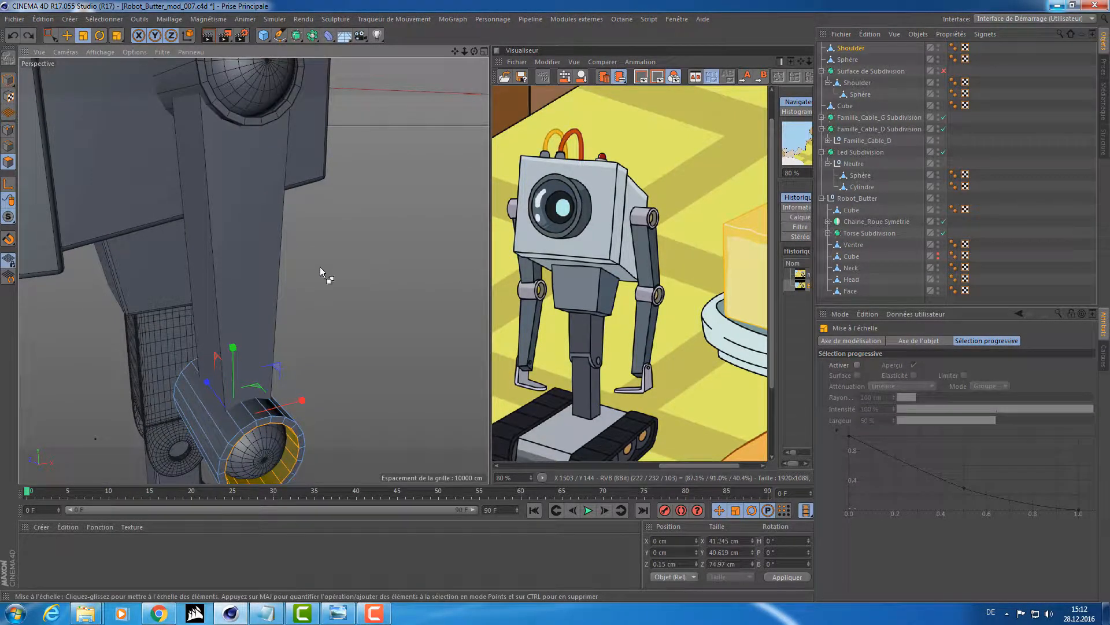
click(172, 35)
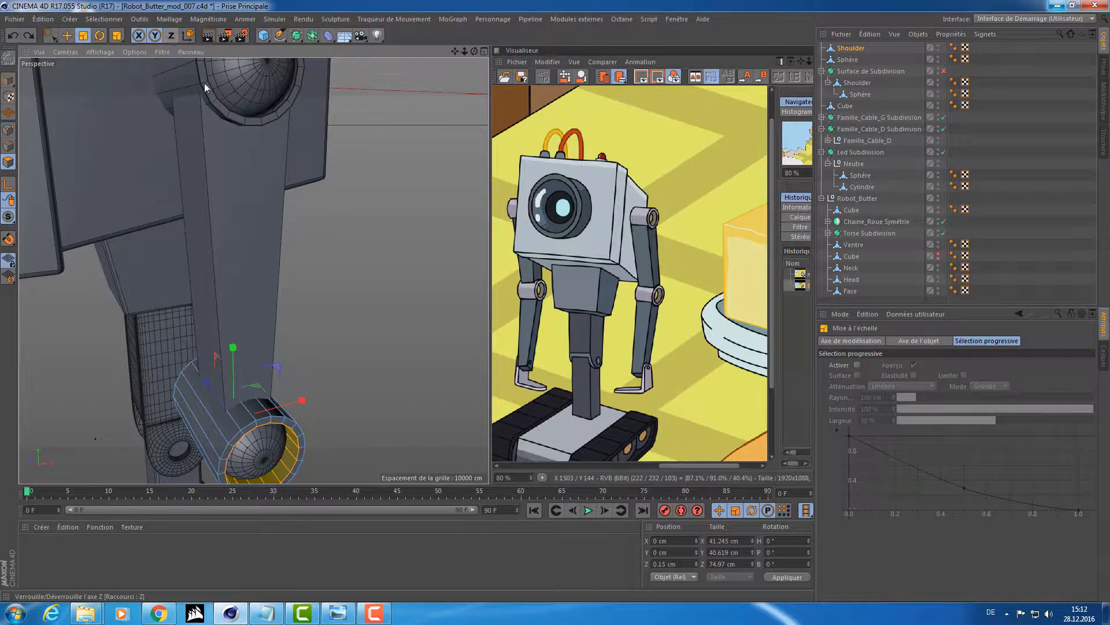
drag(373, 266, 360, 216)
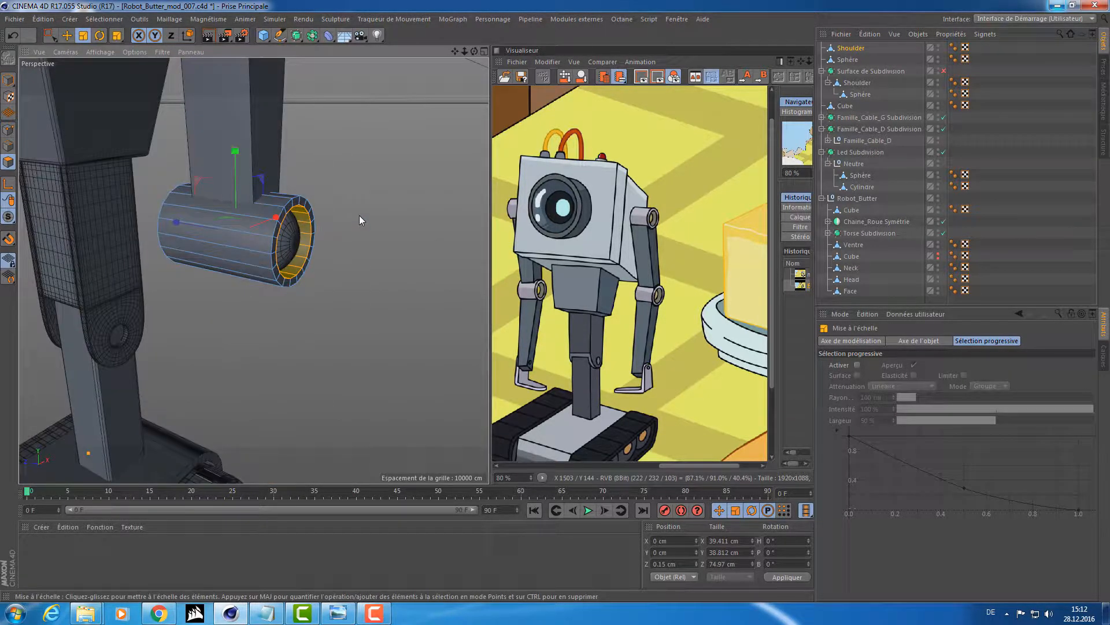
- Bevel the outer and inner edge loops at both ends of the lower Shoulder cylinder with a 0.3 cm offset and subdivision 1
key(u)
key(l)
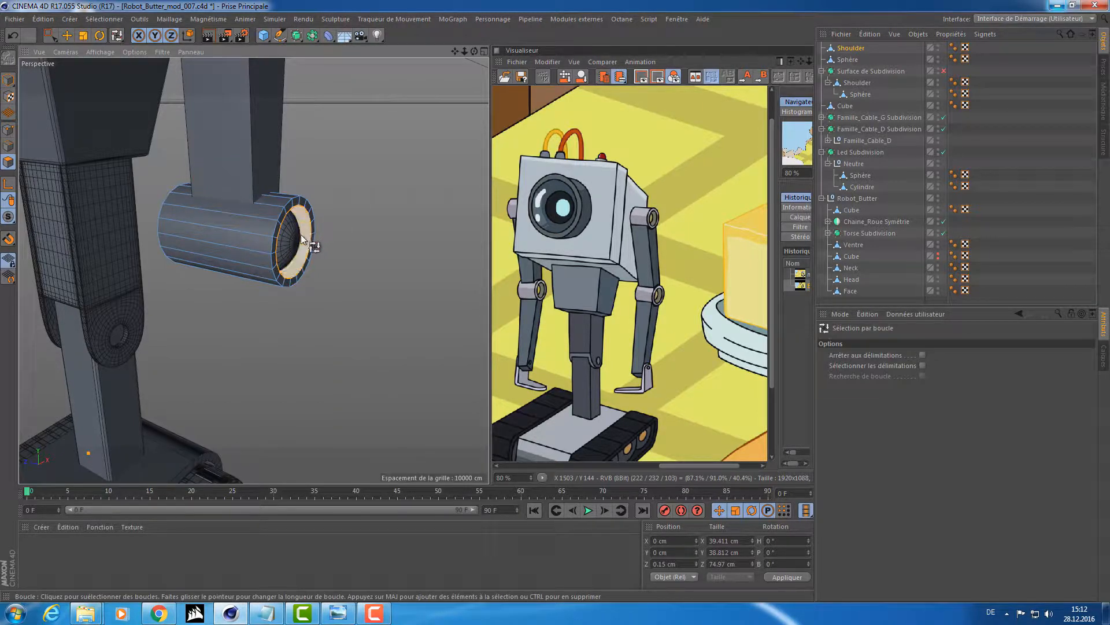
scroll(319, 225, up, 3)
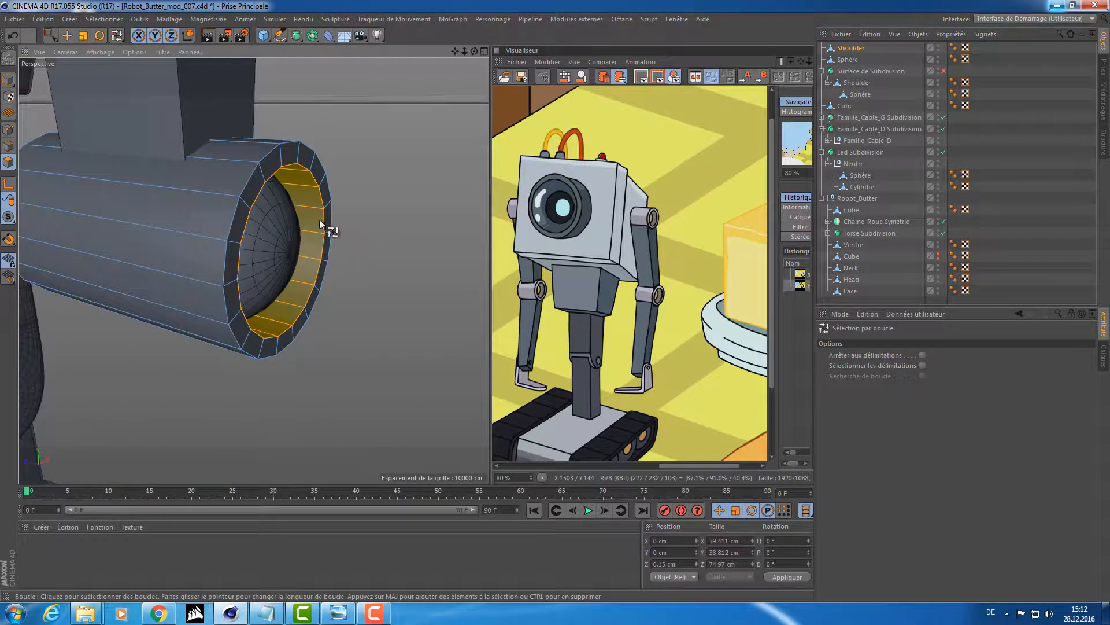
click(9, 146)
click(240, 189)
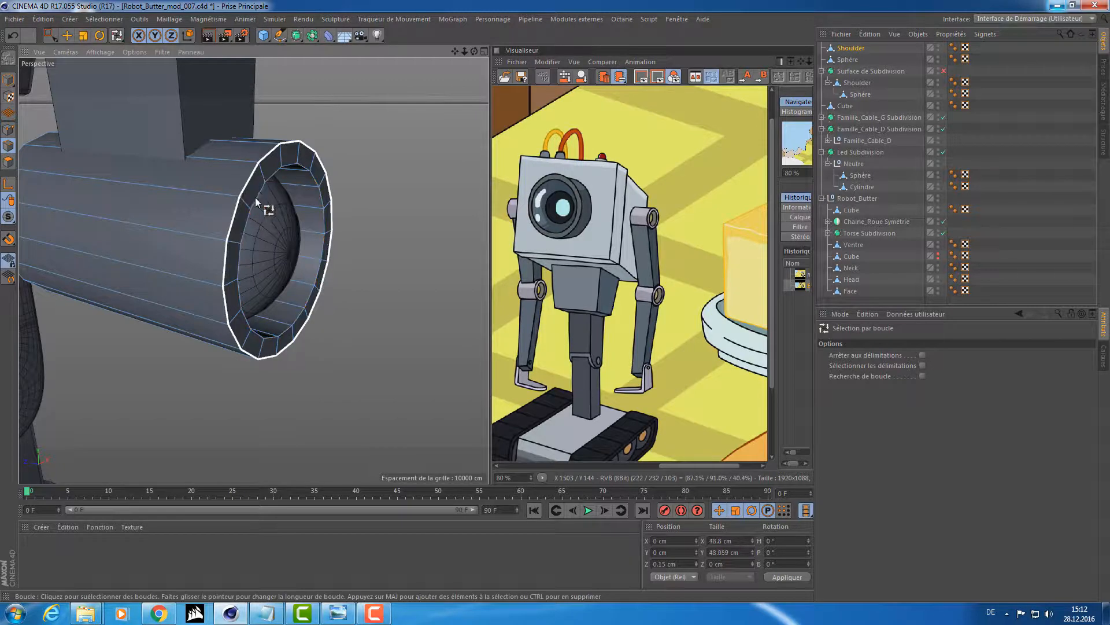
alt+drag(255, 196, 195, 196)
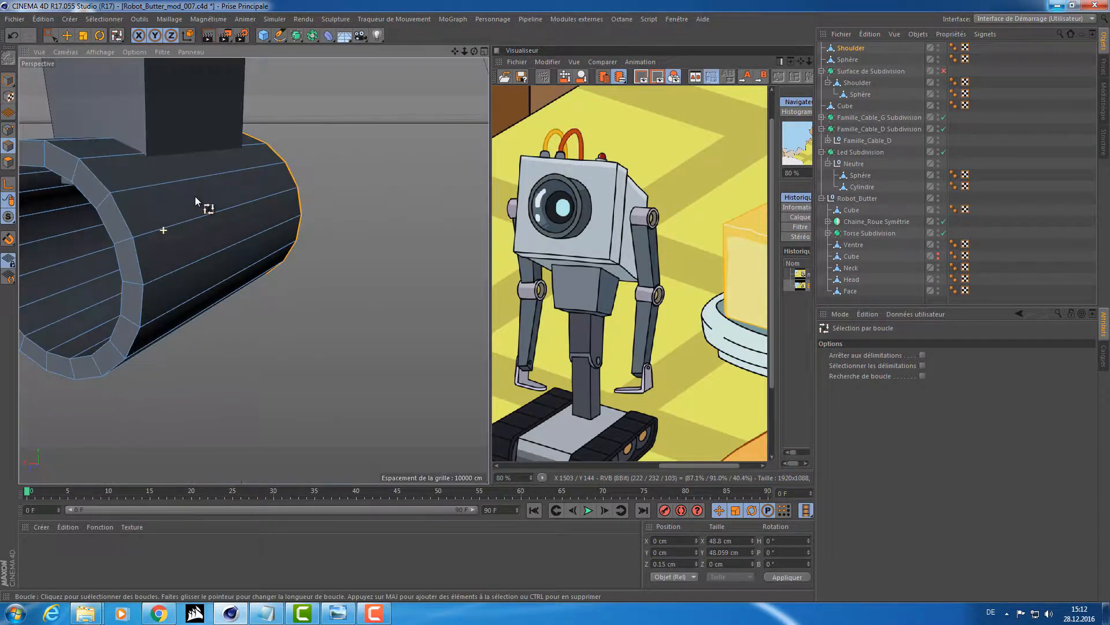
shift+click(105, 222)
shift+click(106, 219)
key(m)
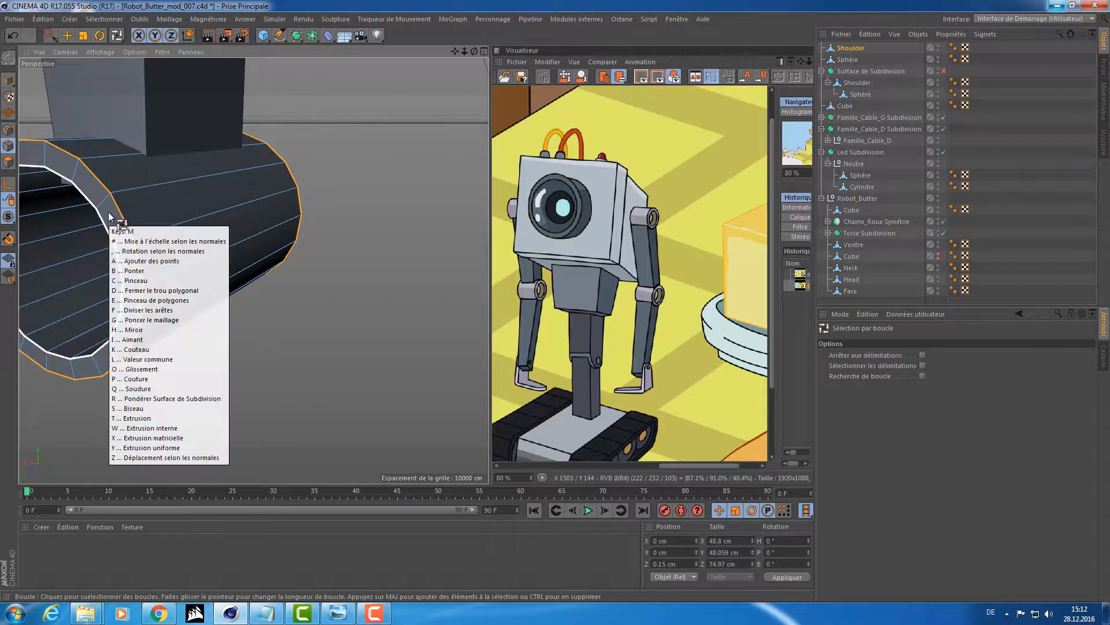
key(s)
click(909, 387)
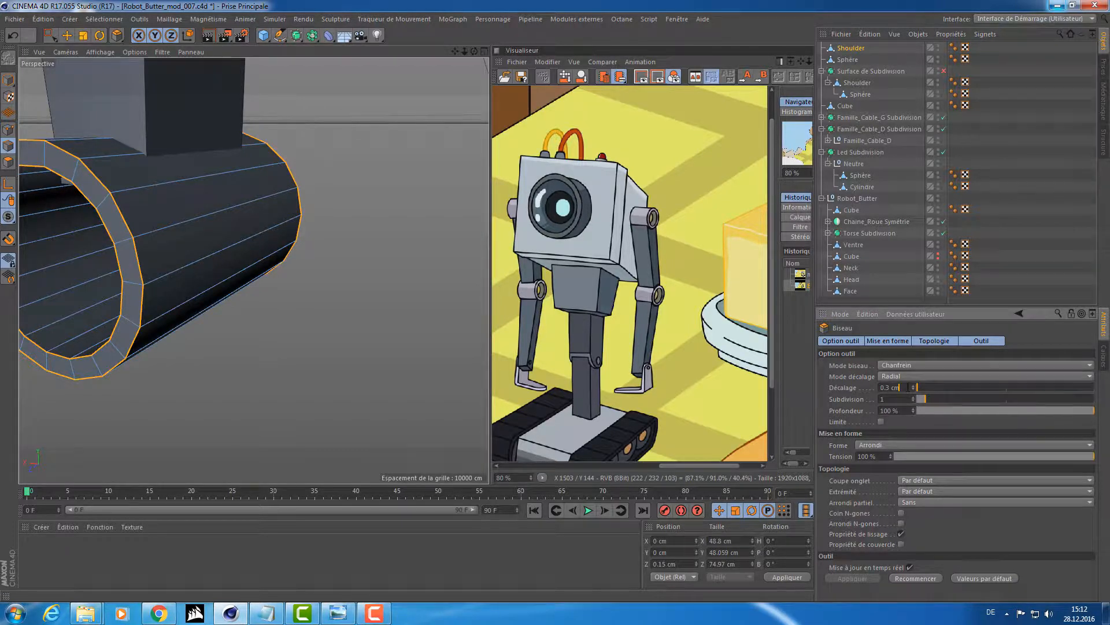
key(Return)
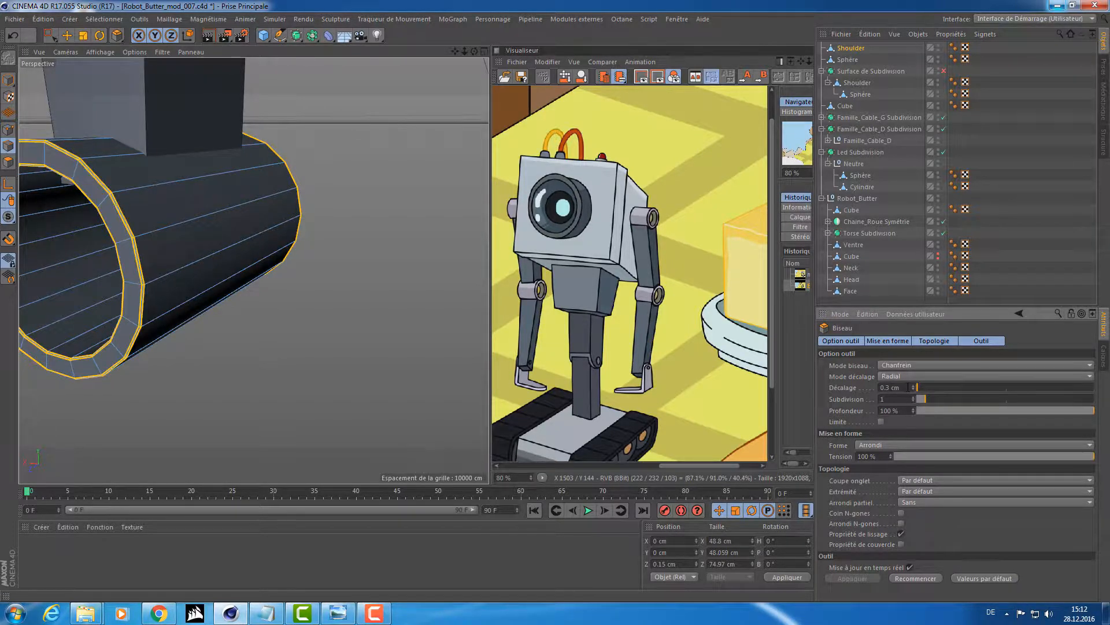
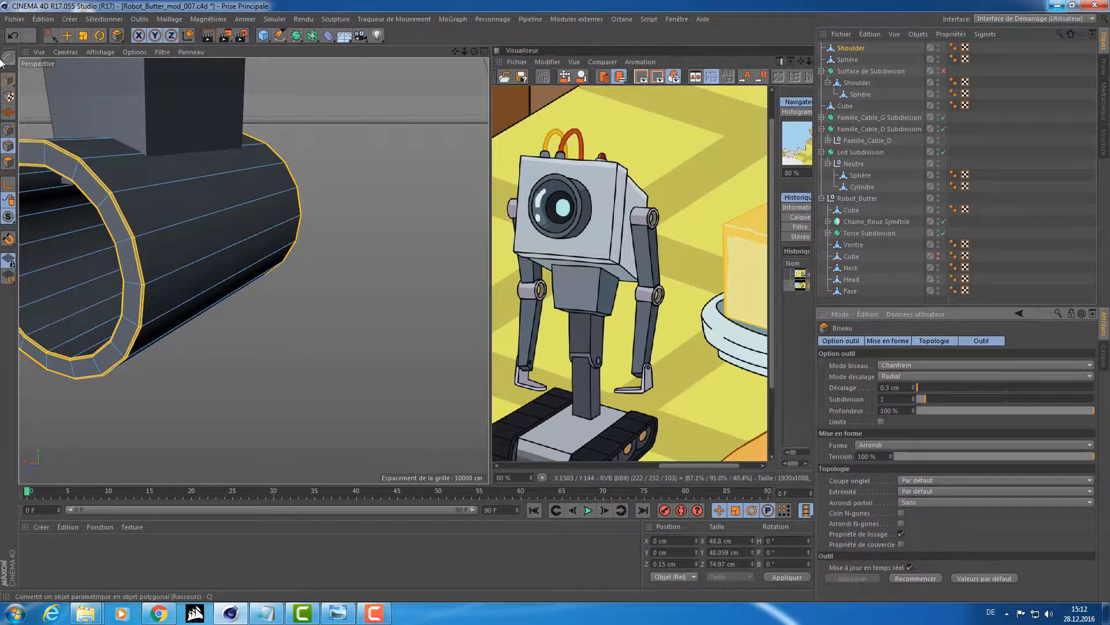
- In model mode, duplicate the lower half-sphere along the cylinder's axis to the opposite end, at Z about -95.3 cm
click(7, 80)
alt+drag(370, 167, 185, 158)
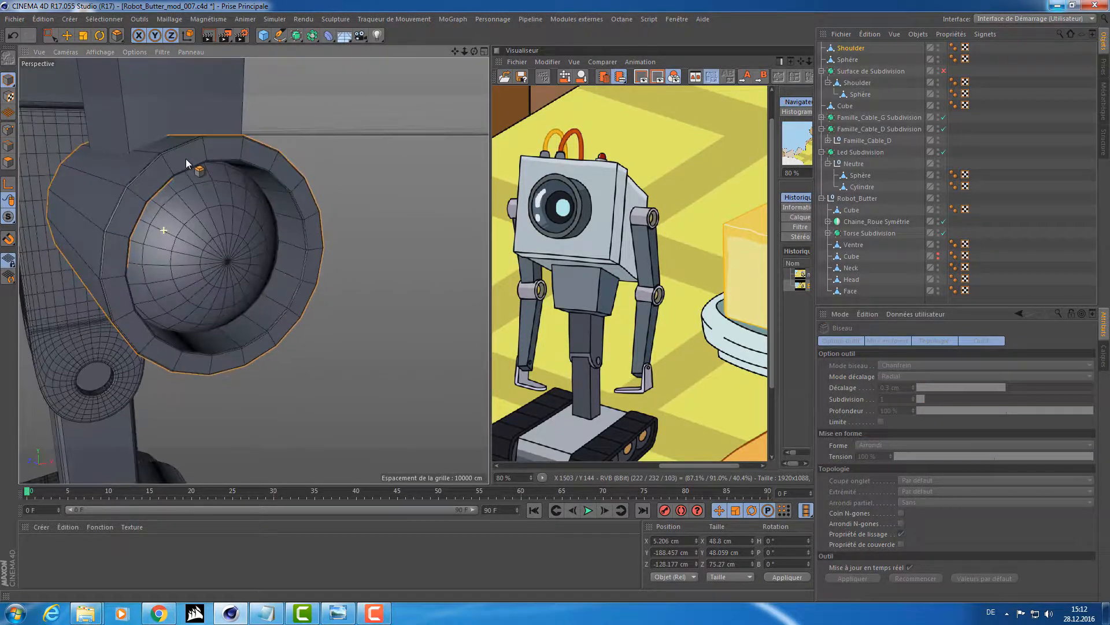
key(e)
click(214, 244)
alt+drag(214, 244, 366, 247)
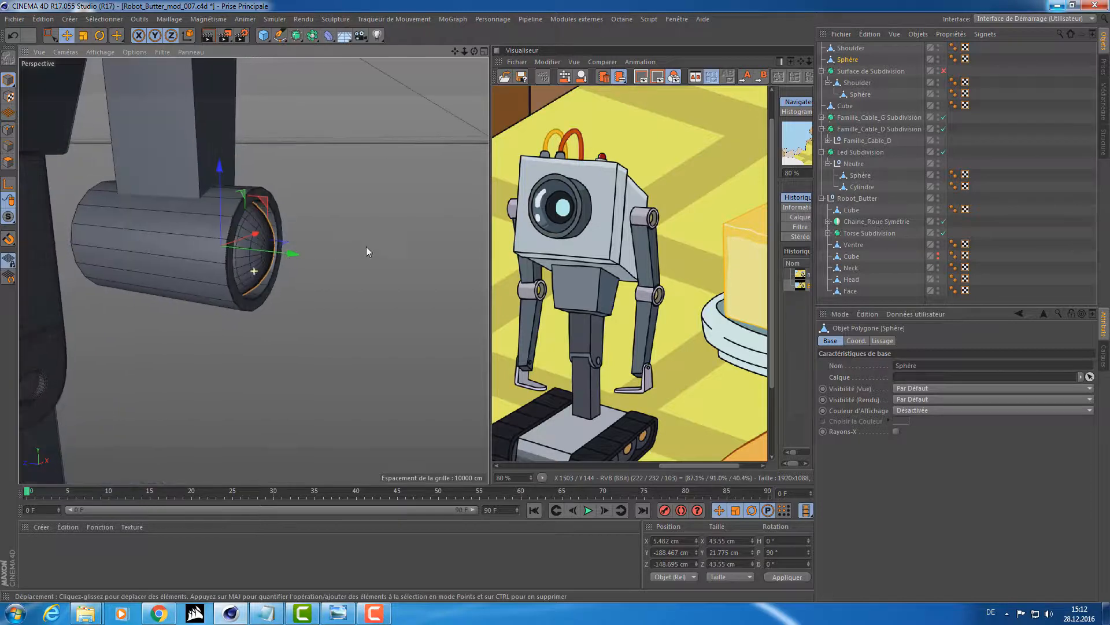
alt+middle_drag(366, 248, 411, 249)
ctrl+drag(403, 249, 281, 247)
alt+drag(281, 246, 309, 242)
- Rotate the duplicated half-sphere to a pitch of -90° and move it into the cylinder's inner end, at Z about -108.1 cm
key(r)
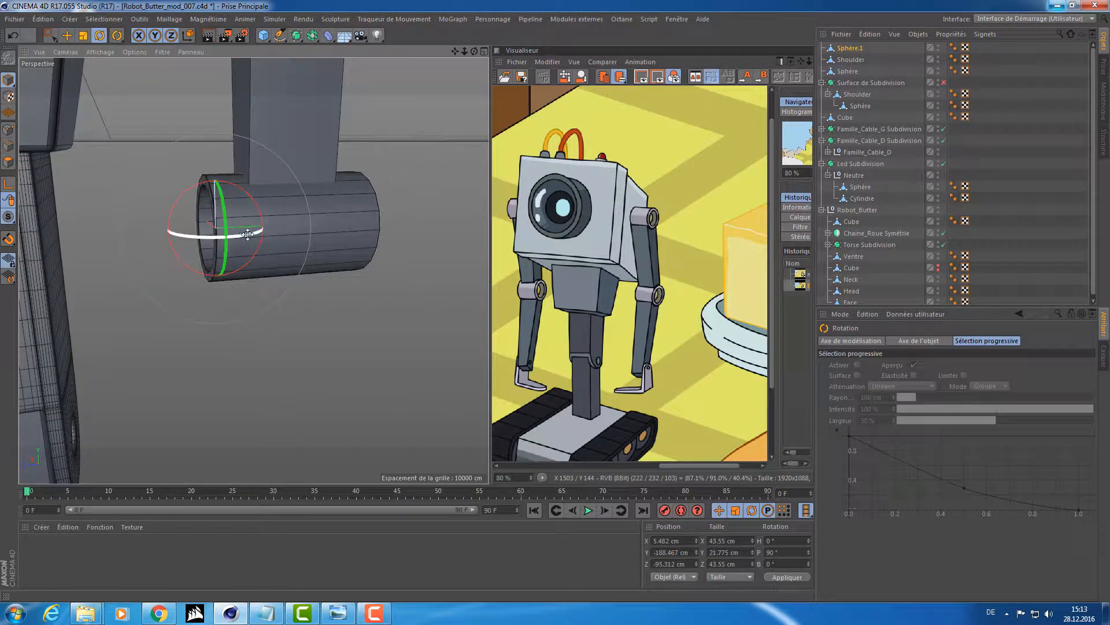
alt+drag(189, 209, 301, 328)
scroll(223, 219, up, 5)
key(e)
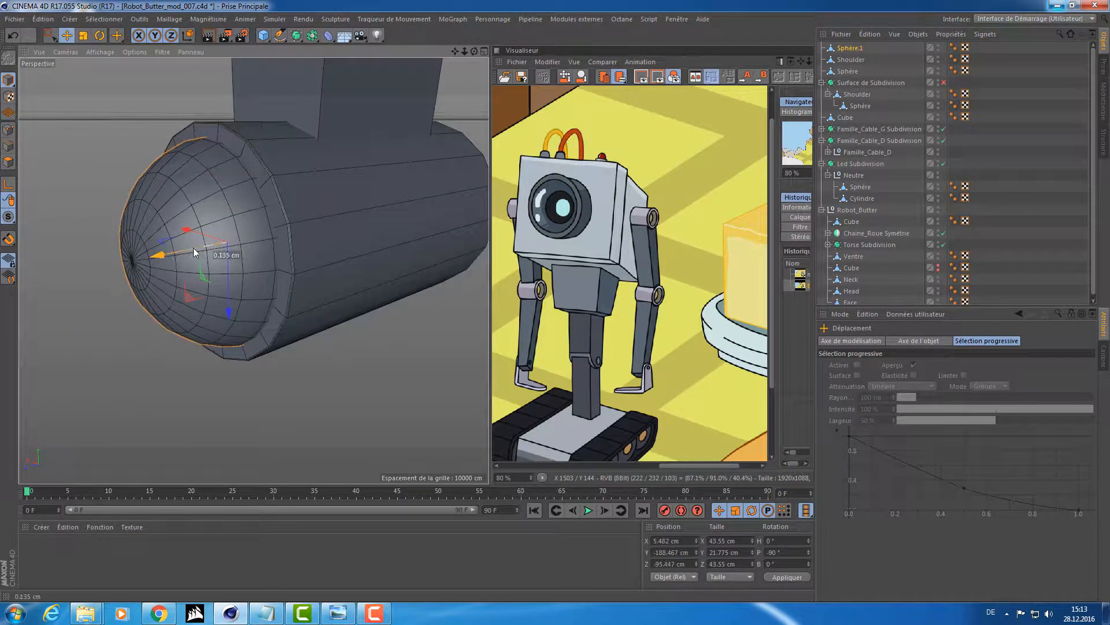
drag(163, 255, 214, 248)
alt+drag(301, 240, 224, 203)
scroll(250, 239, down, 10)
scroll(272, 263, up, 5)
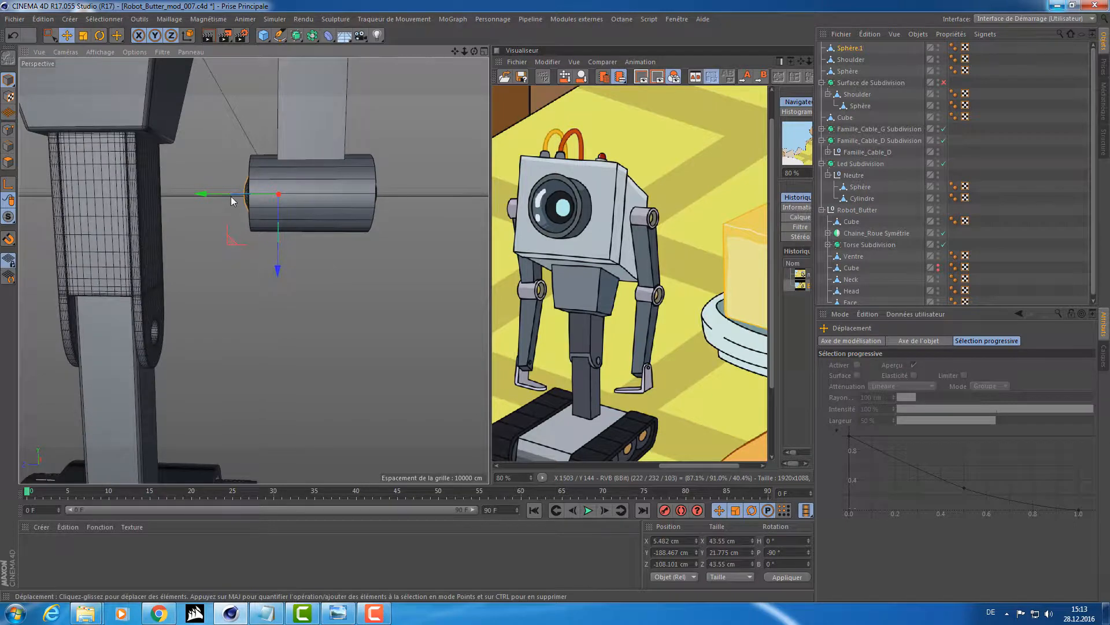
- In point mode, move the lower Shoulder cylinder's rim points on the duplicated half-sphere's end inward to Z about 22.5 cm
alt+drag(287, 196, 326, 219)
click(359, 223)
scroll(347, 209, up, 3)
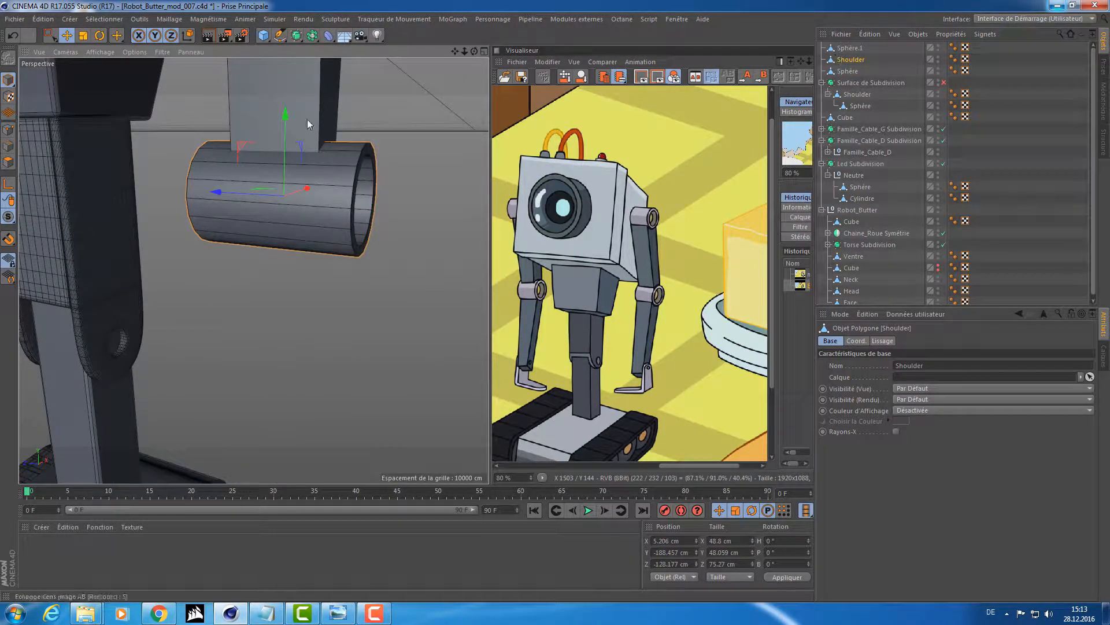
click(8, 130)
alt+drag(191, 160, 258, 156)
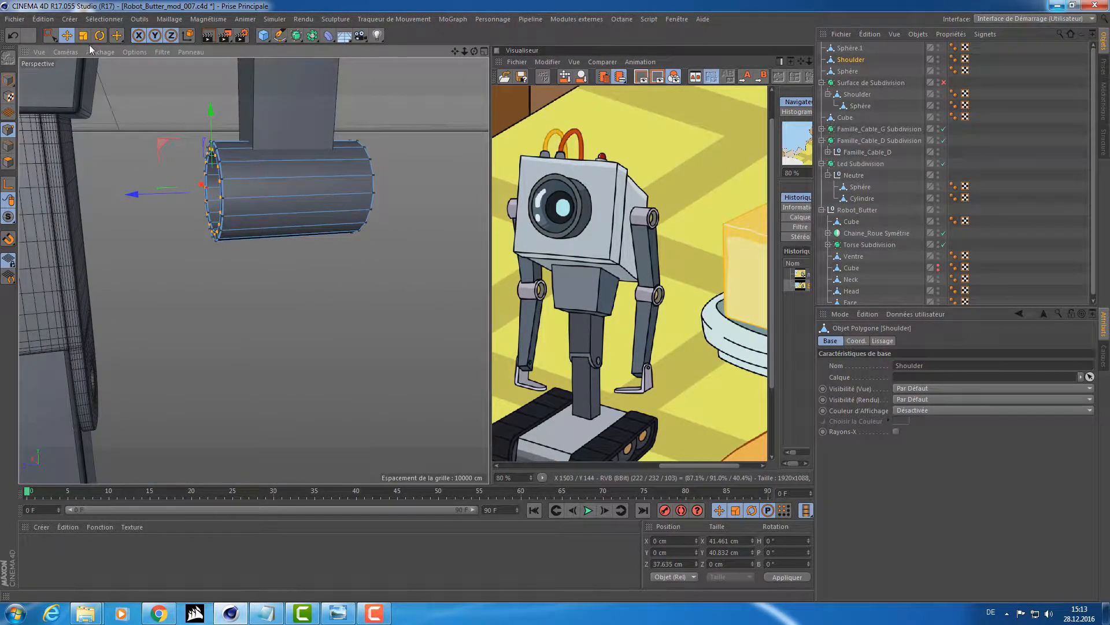
click(52, 37)
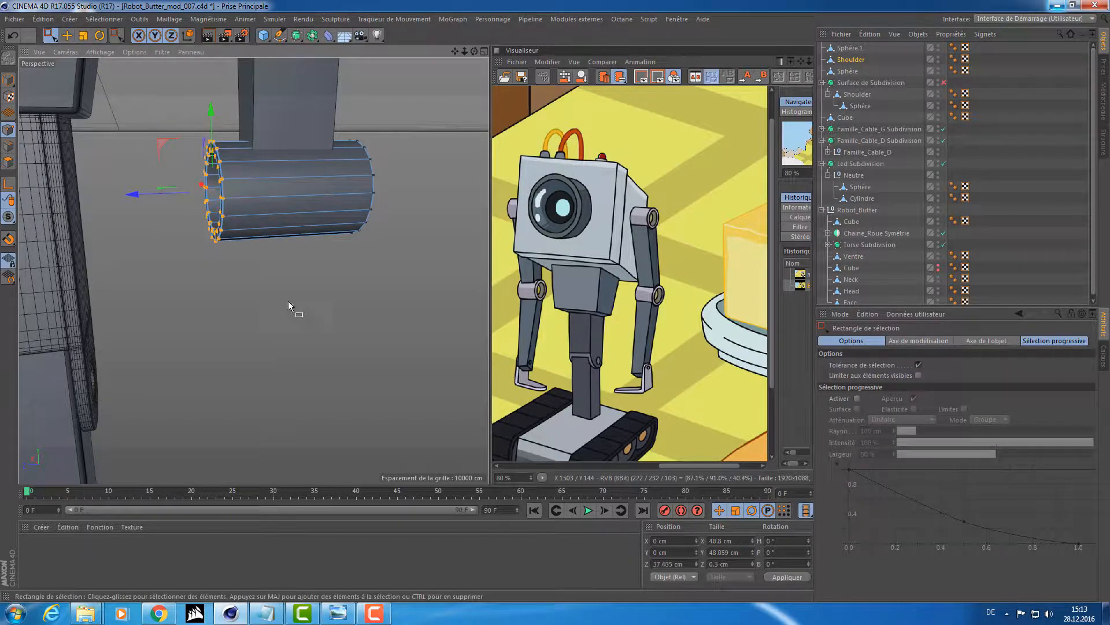
scroll(280, 231, up, 5)
alt+middle_drag(280, 233, 278, 302)
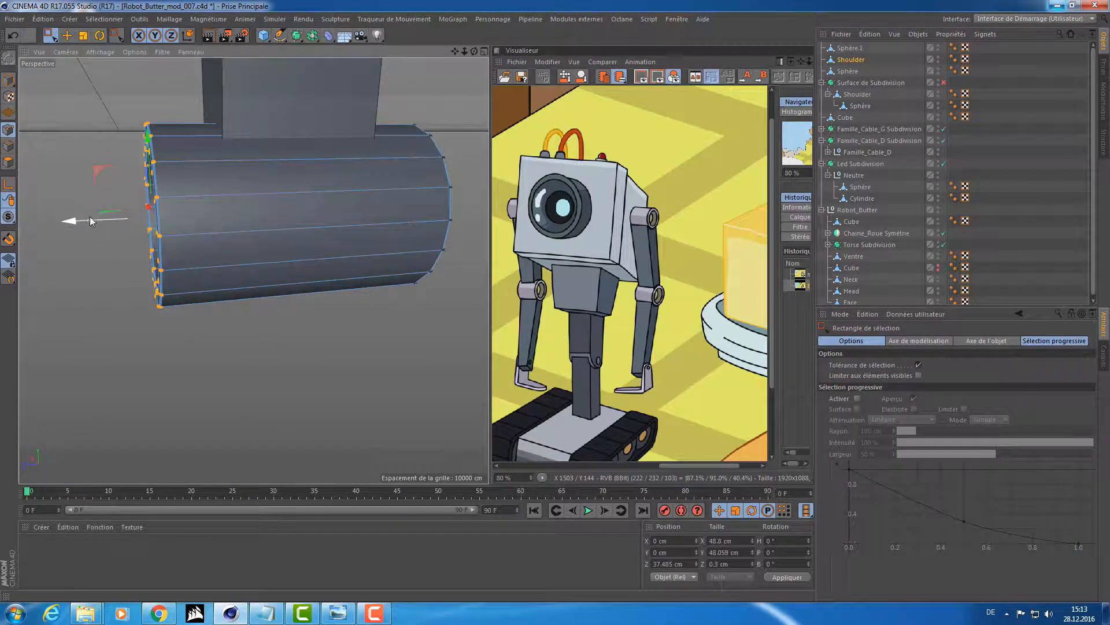
drag(89, 221, 162, 217)
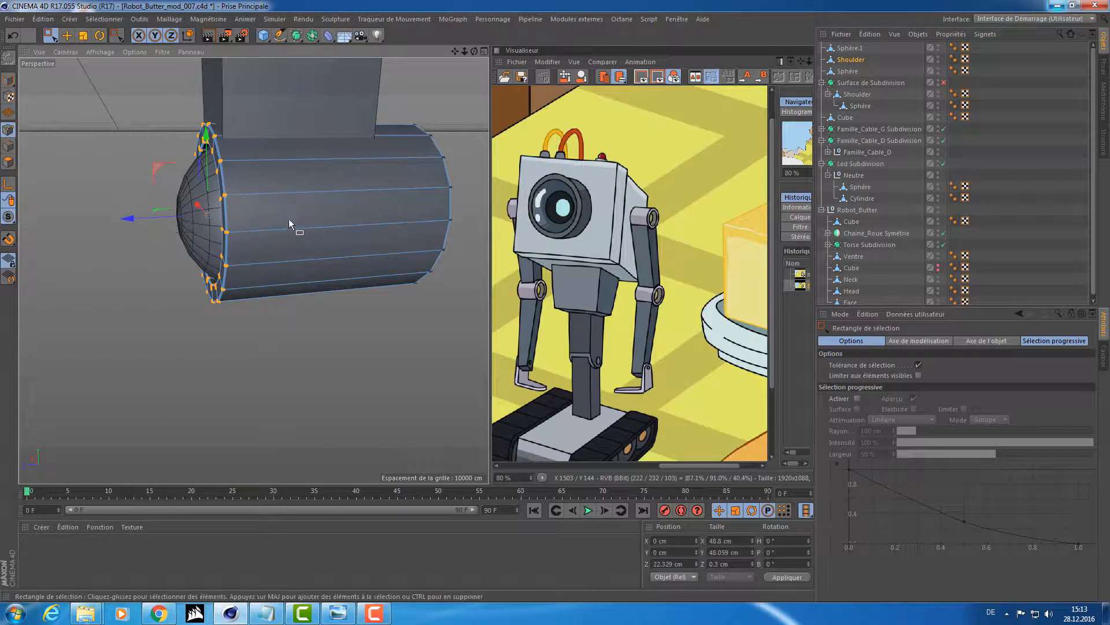
- Rectangle-select the rim points at the cylinder's opposite end and move them inward to Z about -21.4 cm
alt+drag(289, 219, 156, 239)
drag(404, 70, 256, 311)
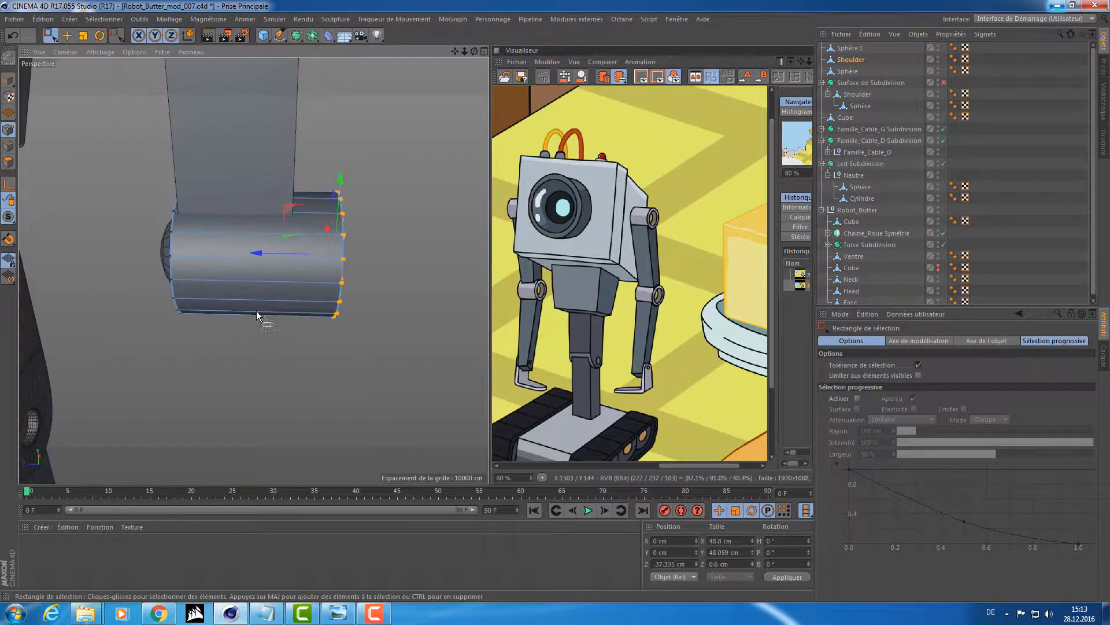
drag(294, 252, 254, 254)
mouse_move(330, 270)
alt+mouse_down()
mouse_move(283, 261)
mouse_move(324, 254)
alt+mouse_up()
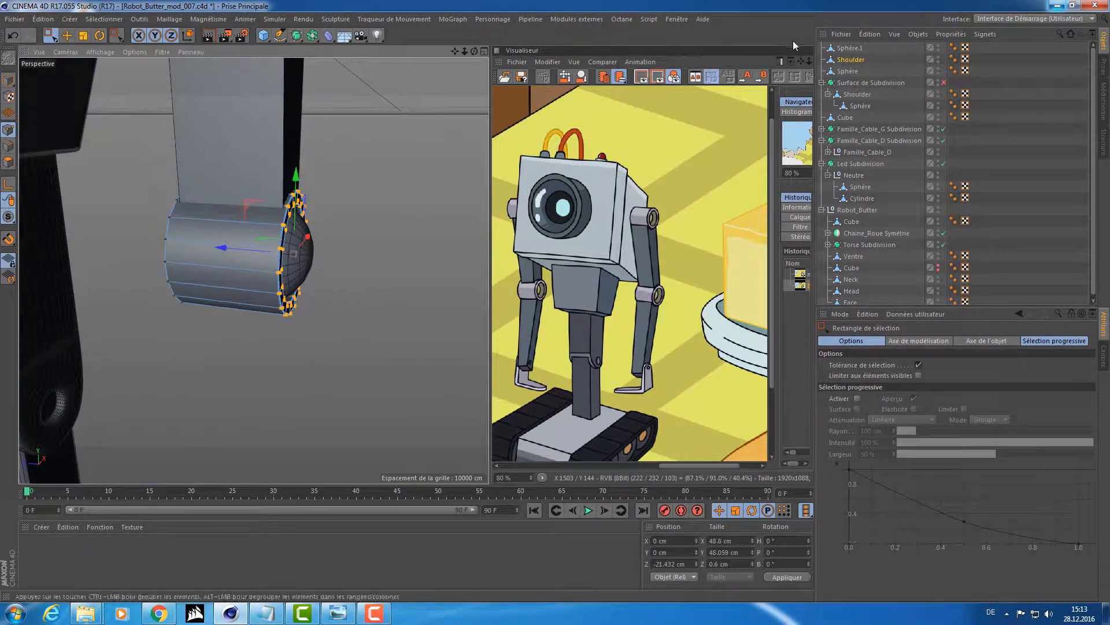
- In model mode, flatten the original lower half-sphere along its axis and seat it in the cylinder's outer rim
click(846, 71)
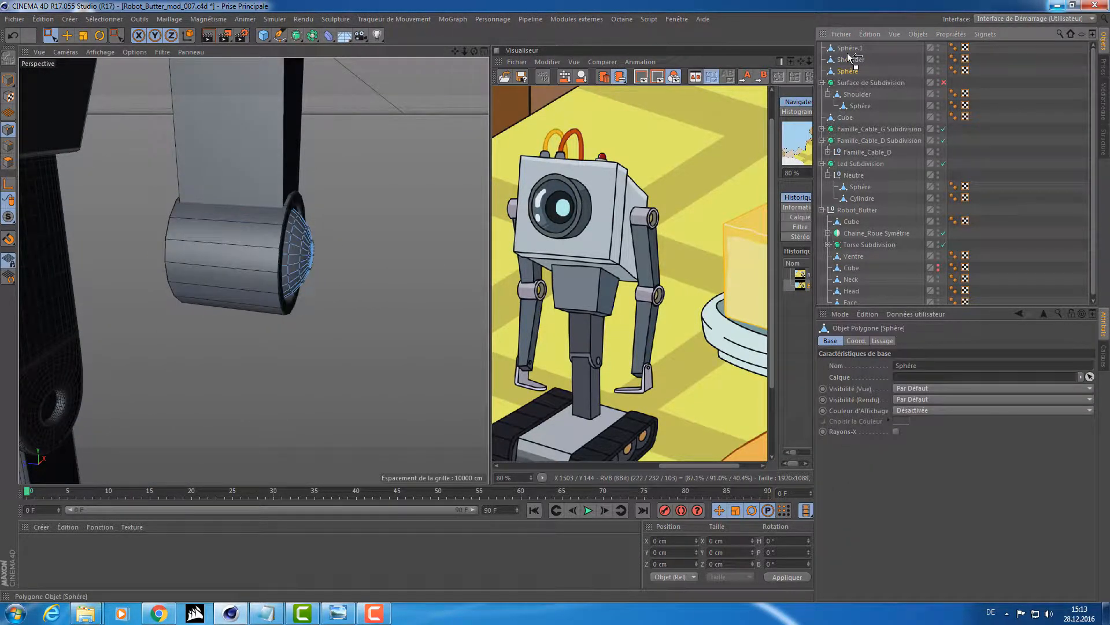
alt+drag(296, 279, 193, 282)
click(8, 80)
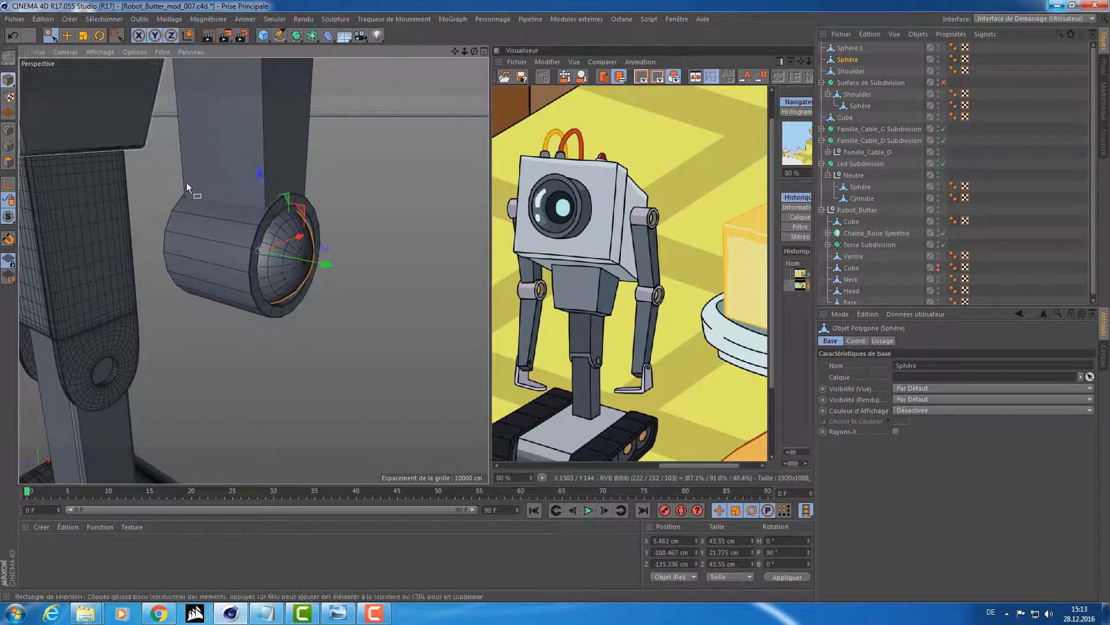
drag(312, 266, 414, 223)
key(t)
key(e)
- Flatten the duplicated half-sphere to a Y size of about 10.3 cm and seat it in its rim at Z about -111.3 cm
click(847, 48)
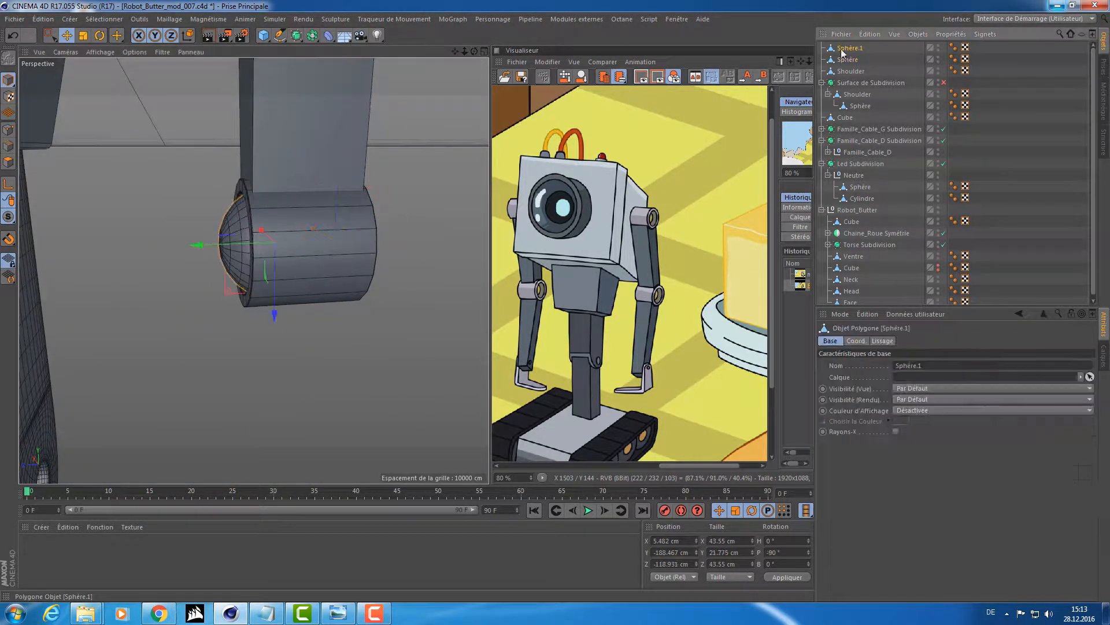
key(t)
mouse_move(196, 245)
mouse_down()
mouse_move(252, 243)
mouse_move(192, 245)
mouse_move(214, 243)
mouse_up()
key(e)
key(t)
key(e)
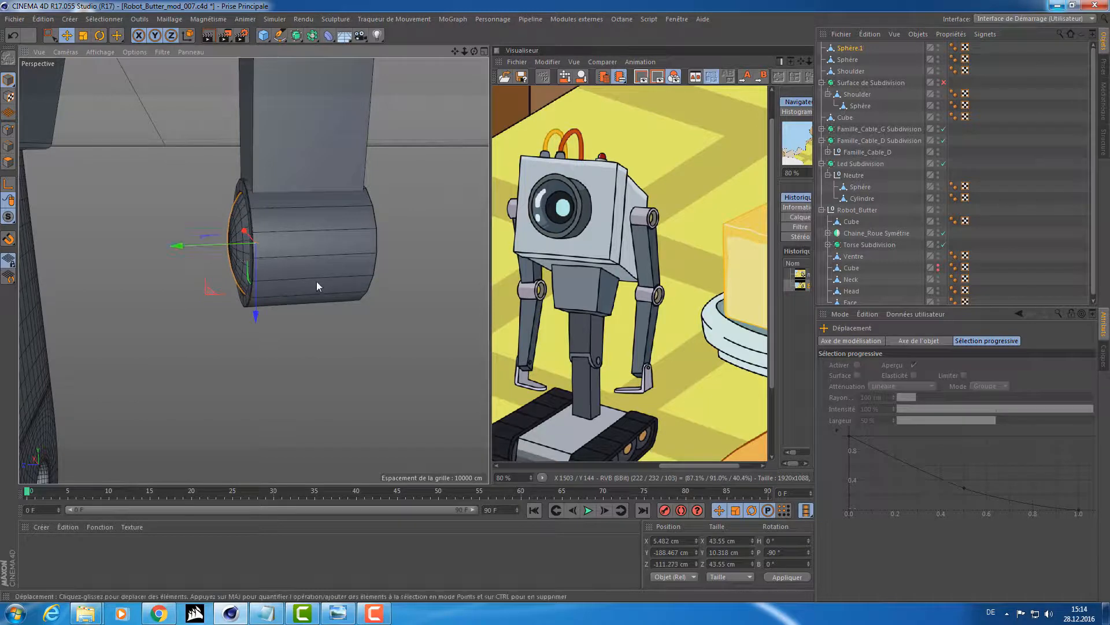
- Render the view of the whole robot to check the arm and its lower joint
alt+drag(317, 281, 160, 296)
alt+right_drag(160, 296, 117, 301)
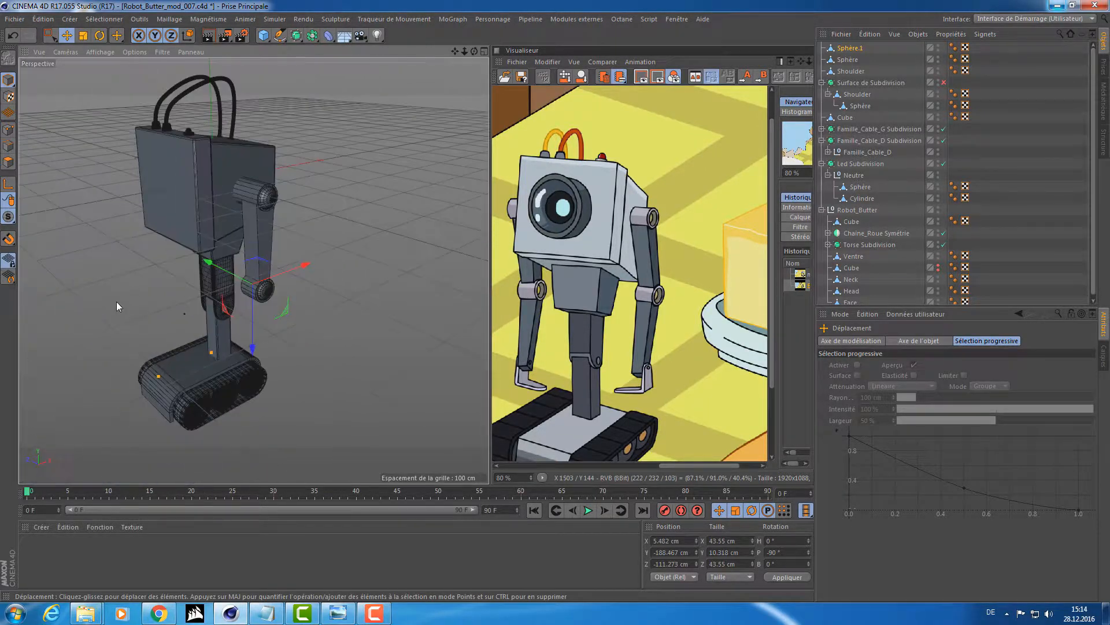
alt+drag(116, 301, 233, 273)
key(ctrl+r)
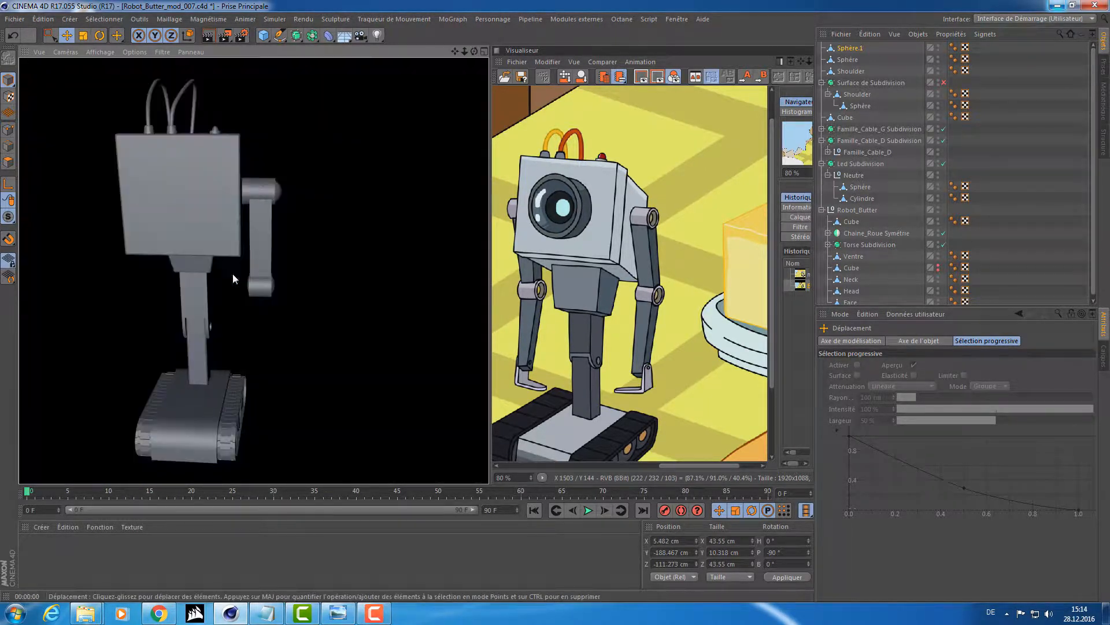
alt+drag(308, 317, 369, 147)
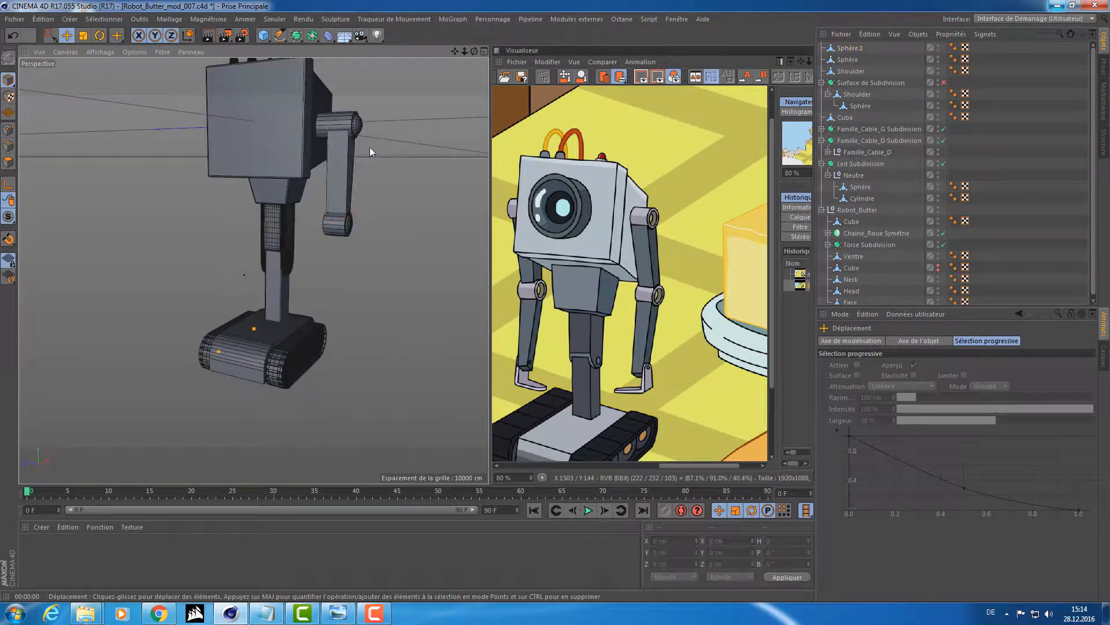
- Duplicate the upper arm Cube and move the copy down below the lower joint, to Y about -294.8 cm
click(350, 179)
alt+drag(405, 205, 372, 212)
key(ctrl+c)
key(ctrl+v)
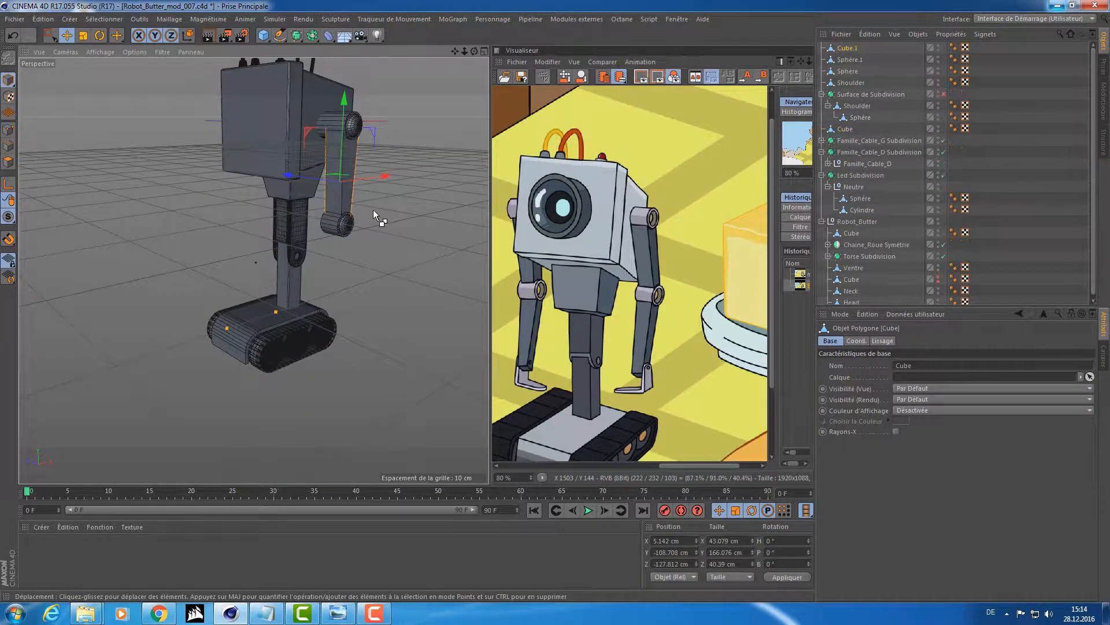
drag(373, 126, 189, 210)
scroll(373, 219, up, 5)
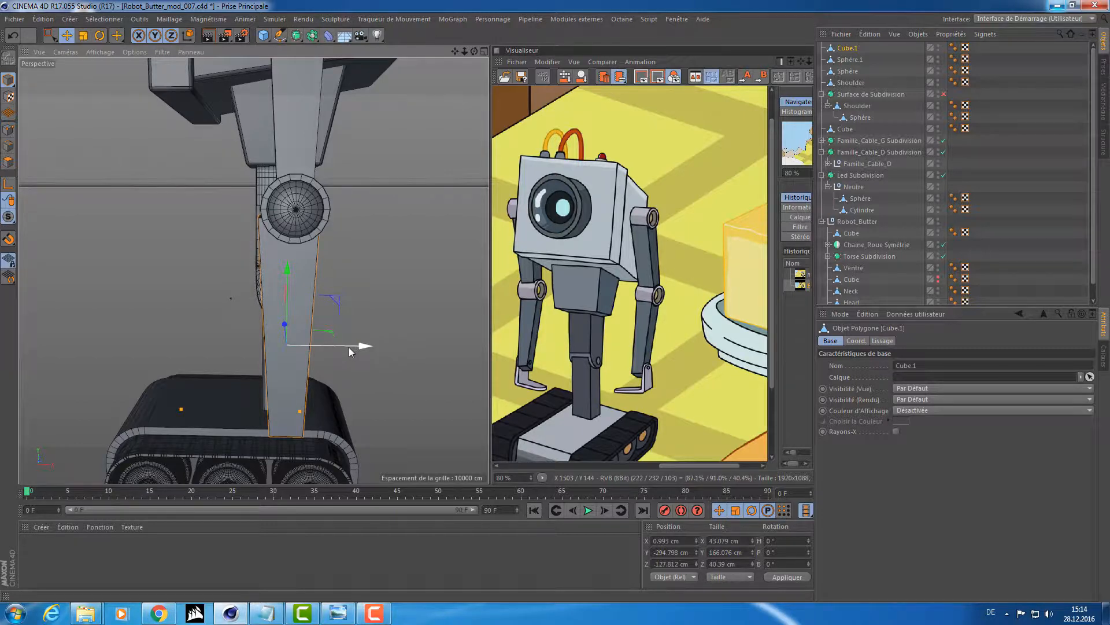
- Center the lower arm segment under the joint in the front view, at X about 5.02 cm, and return to the perspective view
drag(346, 350, 350, 350)
middle_click(358, 333)
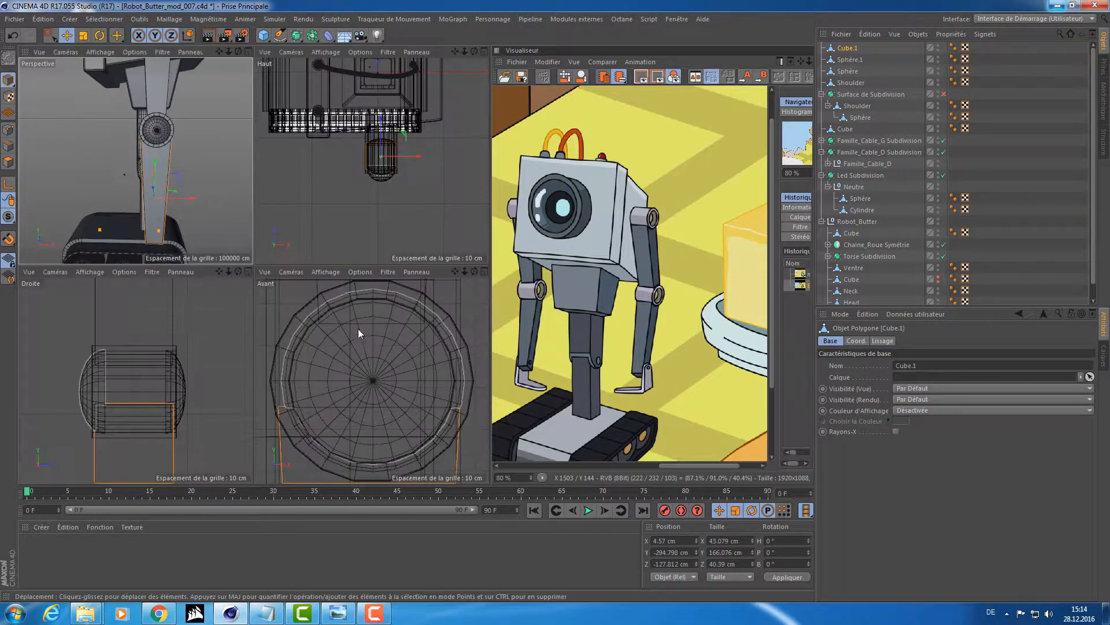
middle_click(325, 334)
scroll(320, 333, down, 5)
alt+right_drag(300, 334, 292, 334)
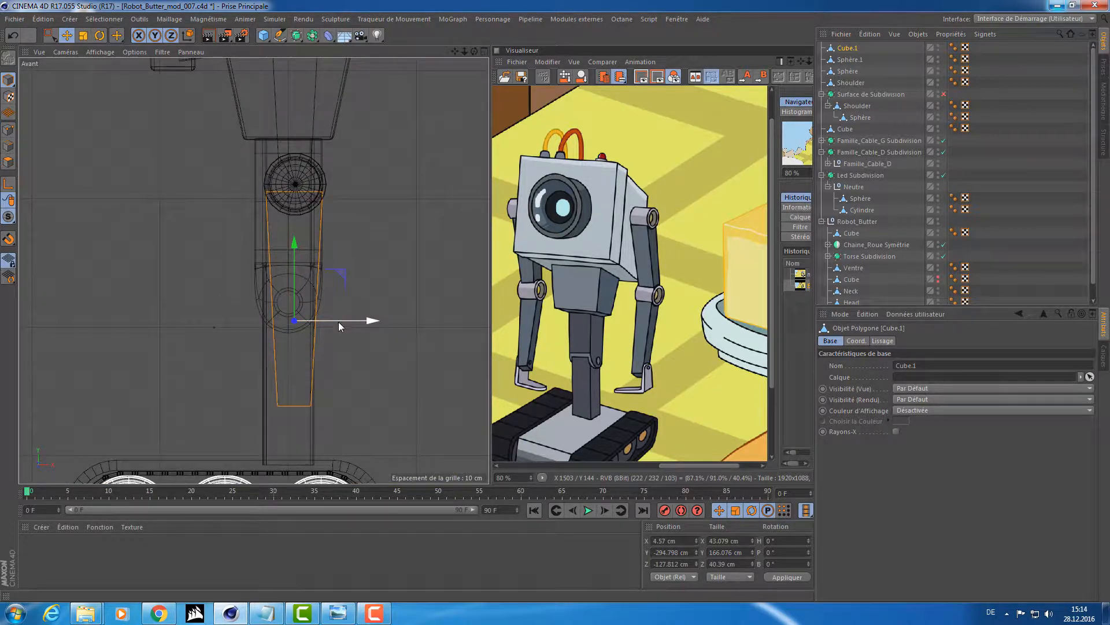
drag(344, 322, 342, 321)
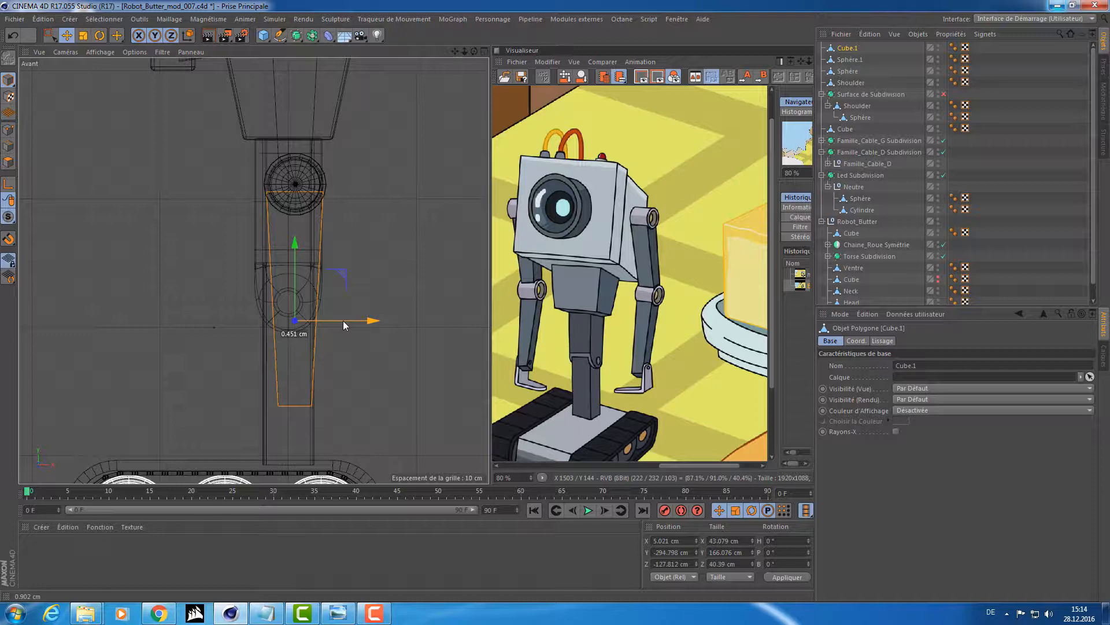
scroll(289, 204, up, 5)
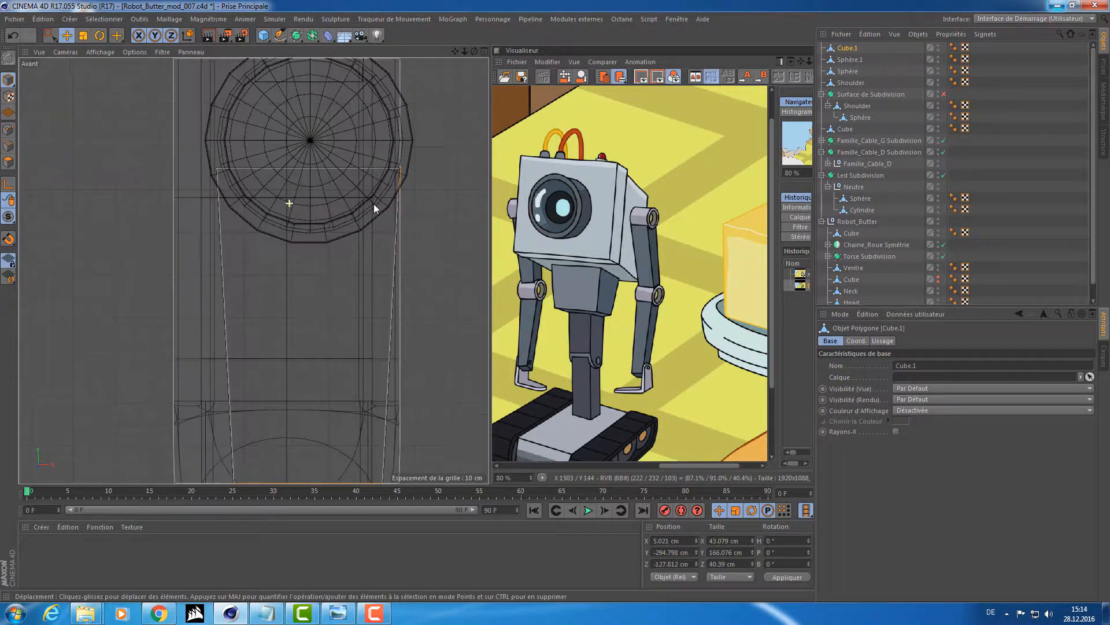
middle_click(369, 248)
middle_click(173, 204)
alt+drag(173, 204, 301, 206)
alt+right_drag(300, 206, 191, 212)
alt+middle_drag(191, 212, 280, 186)
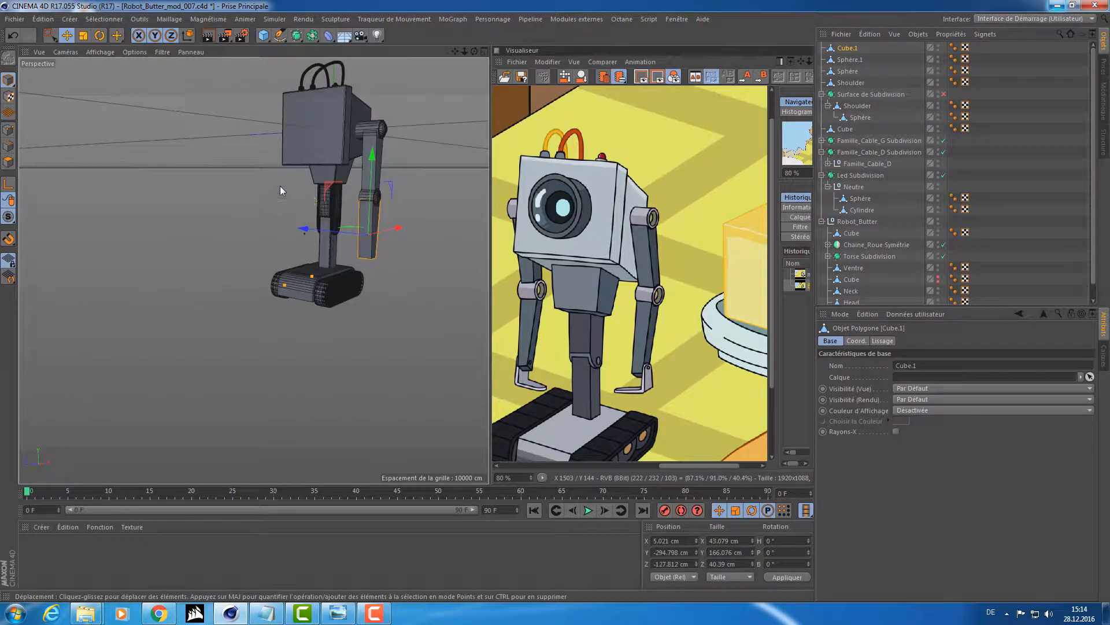
- Save the project and display the other reference image, showing the robot leaning forward
alt+drag(279, 185, 323, 227)
scroll(298, 218, up, 4)
key(ctrl+s)
click(802, 276)
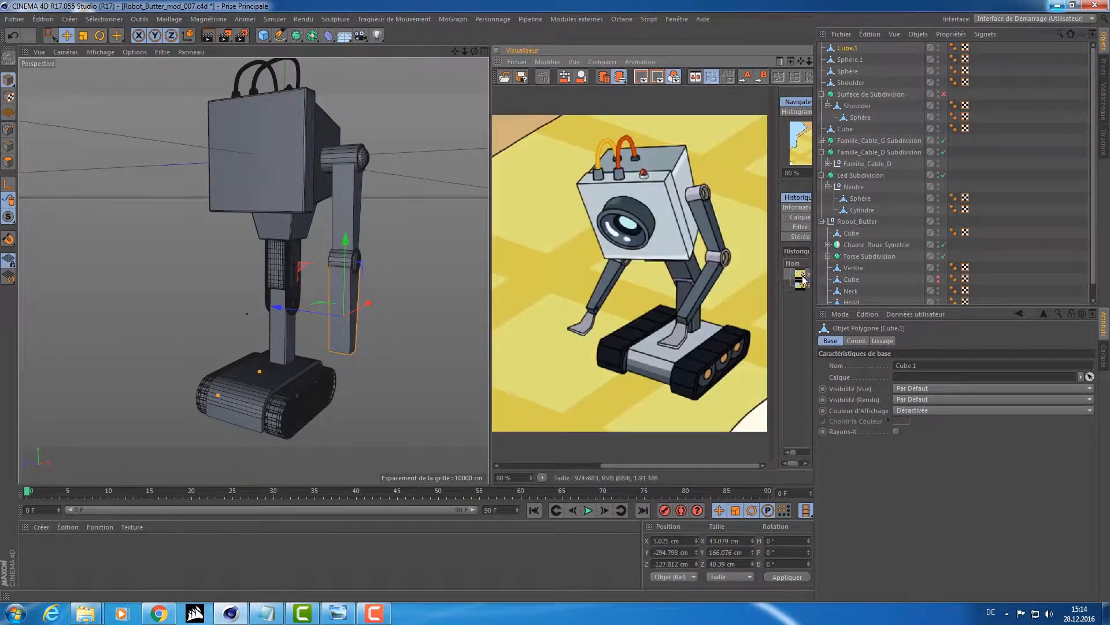
alt+drag(367, 363, 393, 340)
alt+drag(452, 363, 304, 341)
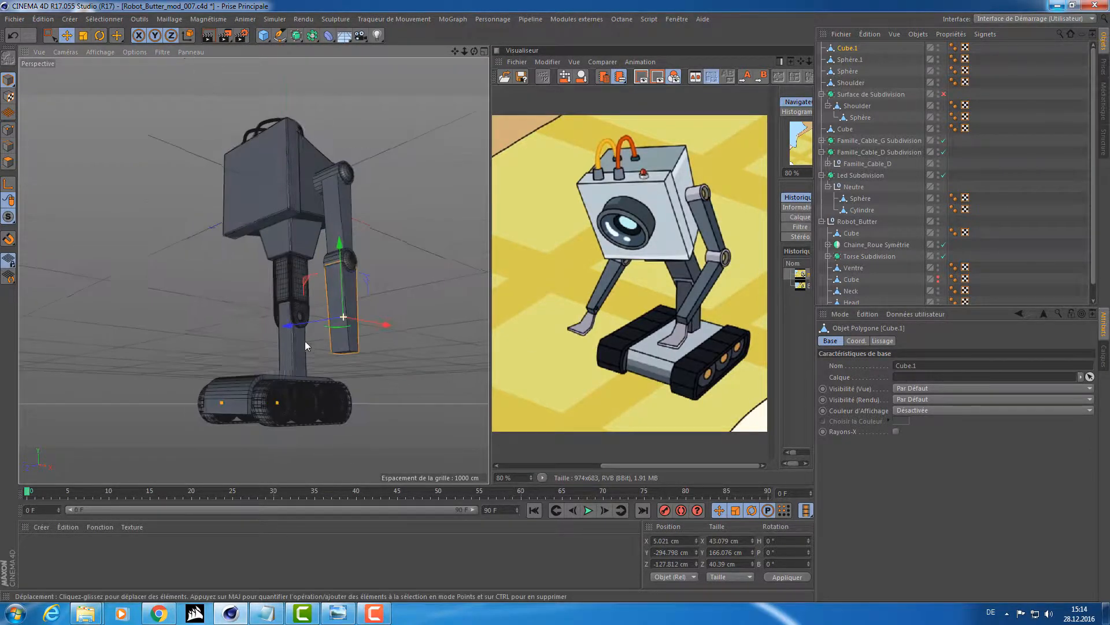
- In polygon mode, select the lower arm segment's bottom face and scale it narrower along the arm's Z direction
scroll(378, 355, up, 5)
alt+drag(379, 355, 386, 289)
scroll(370, 307, up, 3)
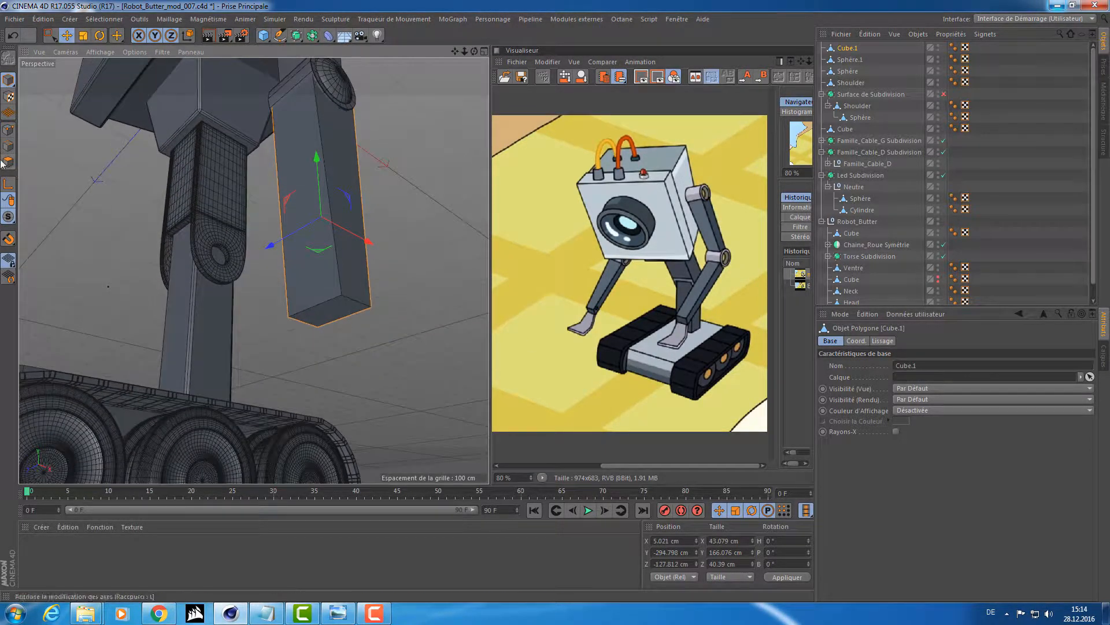
click(9, 162)
click(333, 316)
key(t)
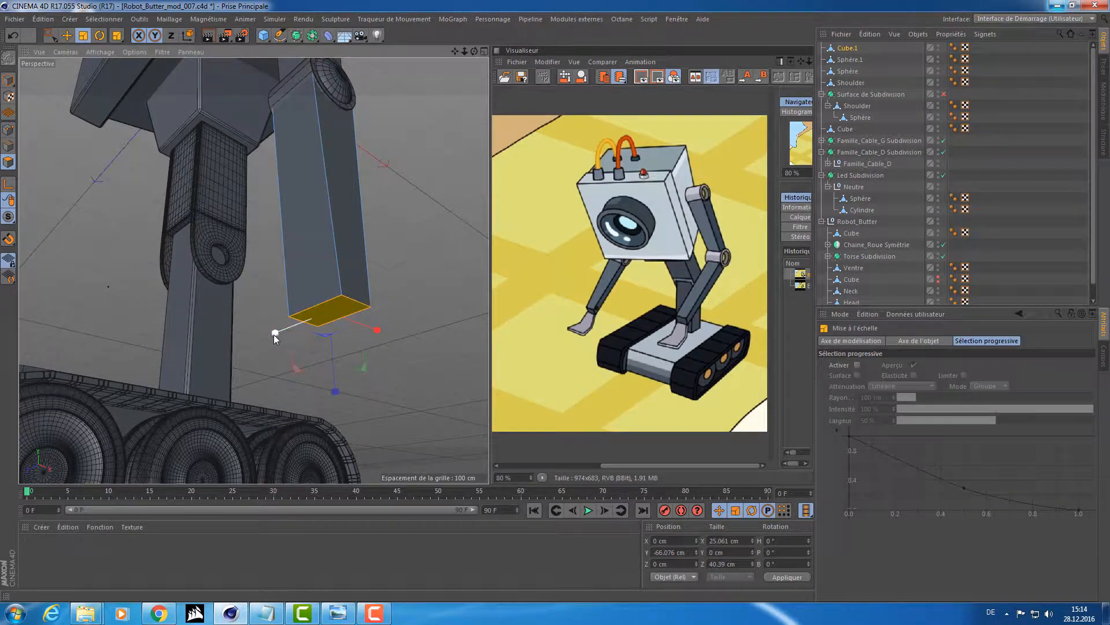
drag(274, 332, 294, 329)
alt+drag(386, 332, 376, 218)
key(ctrl+a)
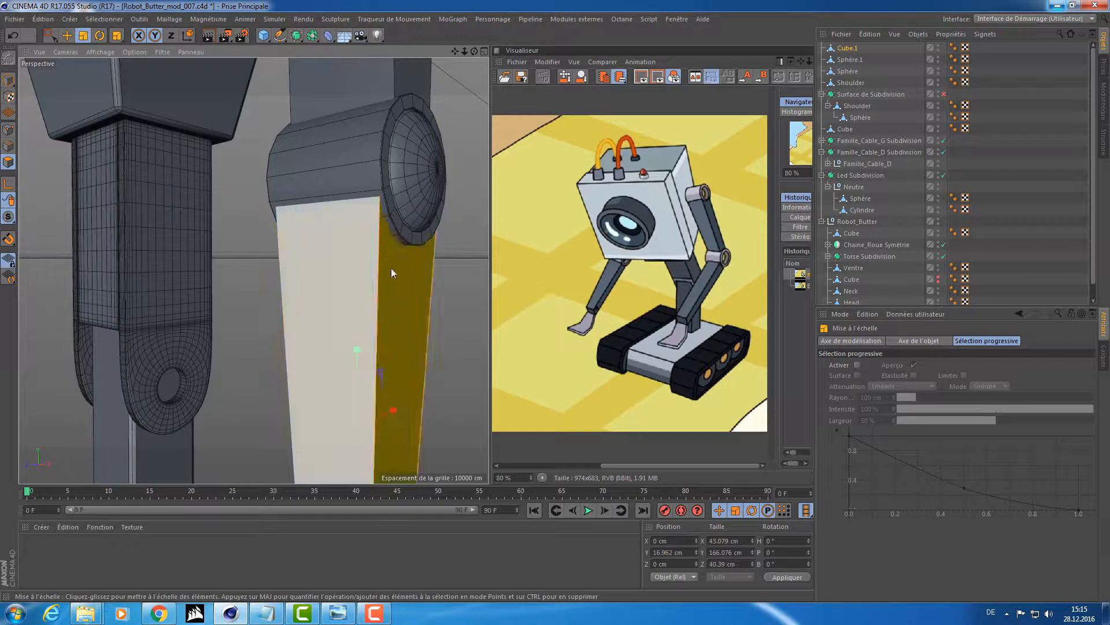
alt+drag(391, 268, 350, 266)
scroll(349, 266, down, 3)
click(51, 37)
alt+middle_drag(269, 211, 222, 64)
ctrl+drag(384, 212, 170, 410)
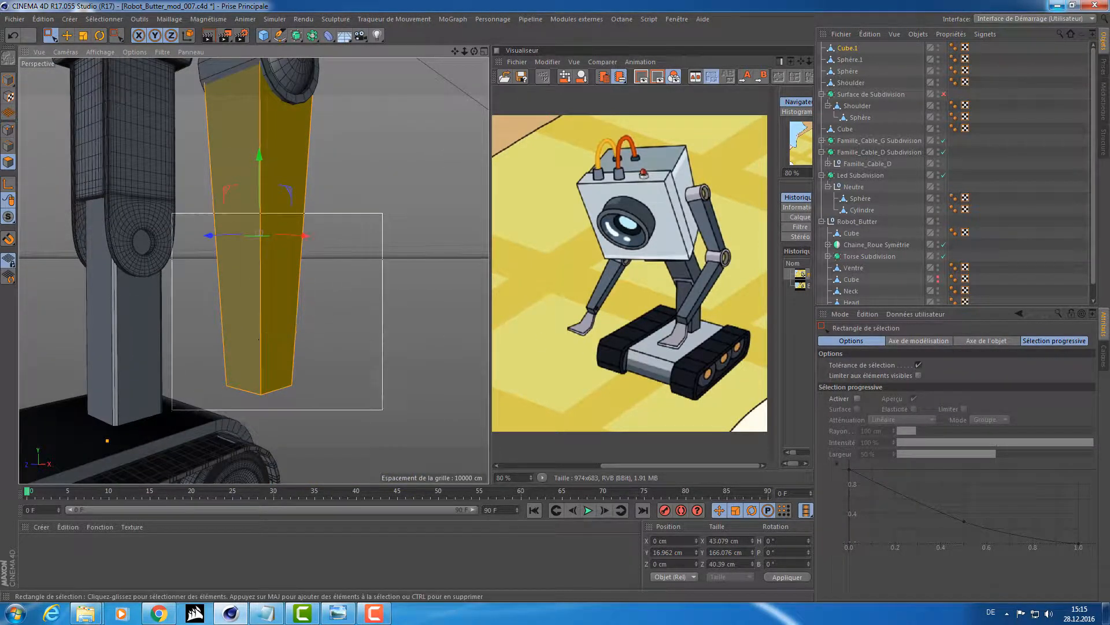
alt+drag(249, 182, 343, 339)
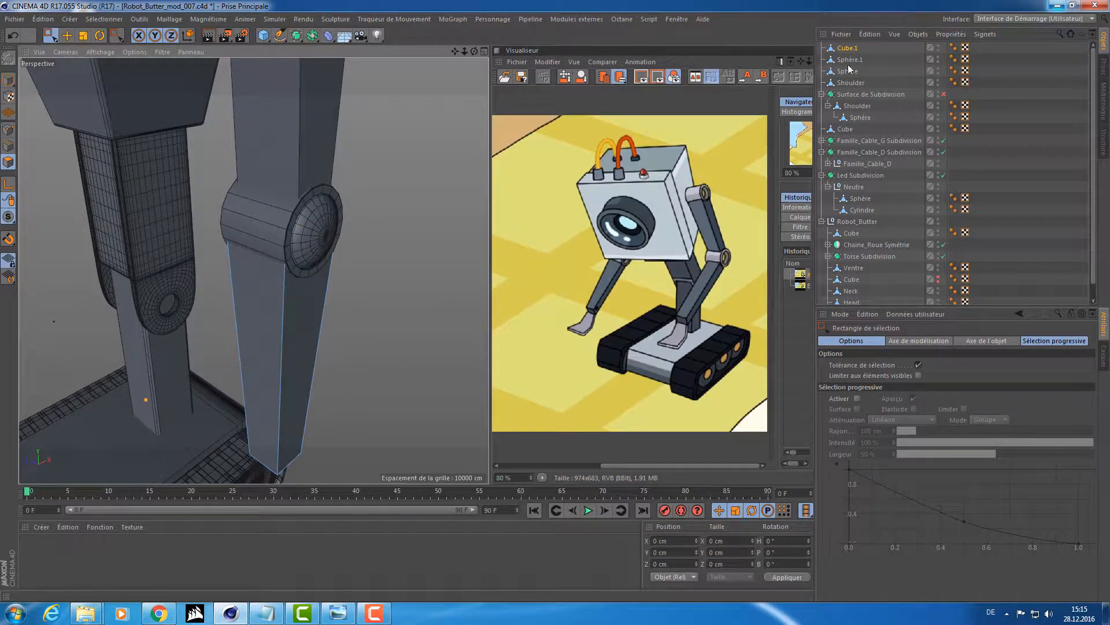
- Rectangle-select all polygons of the upper arm Cube and clear the selection again
click(845, 128)
alt+drag(353, 376, 369, 194)
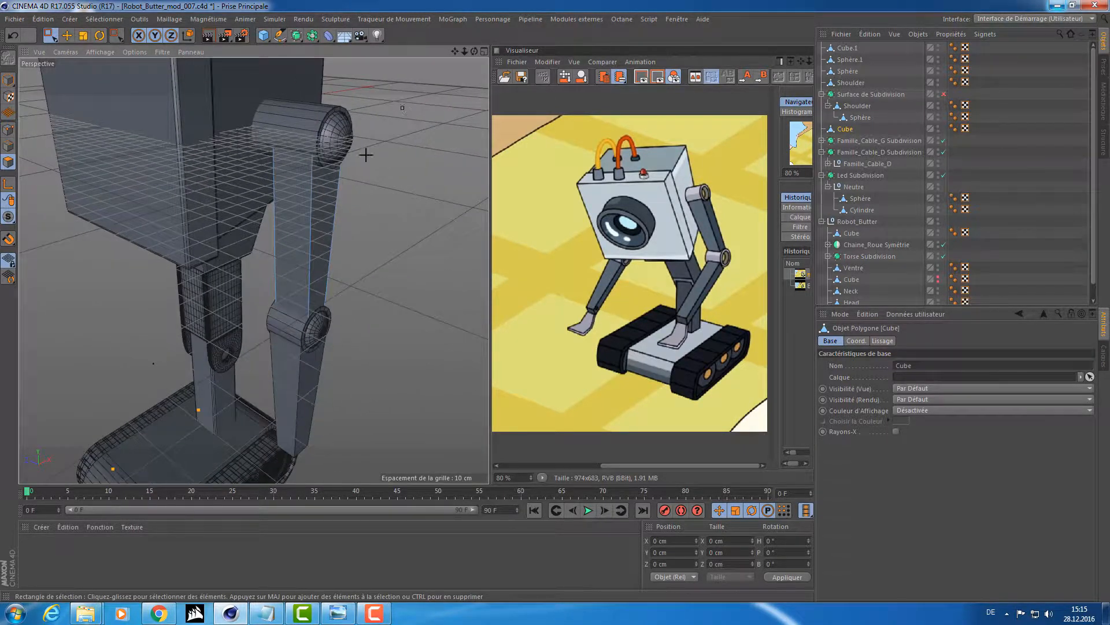
drag(368, 106, 199, 457)
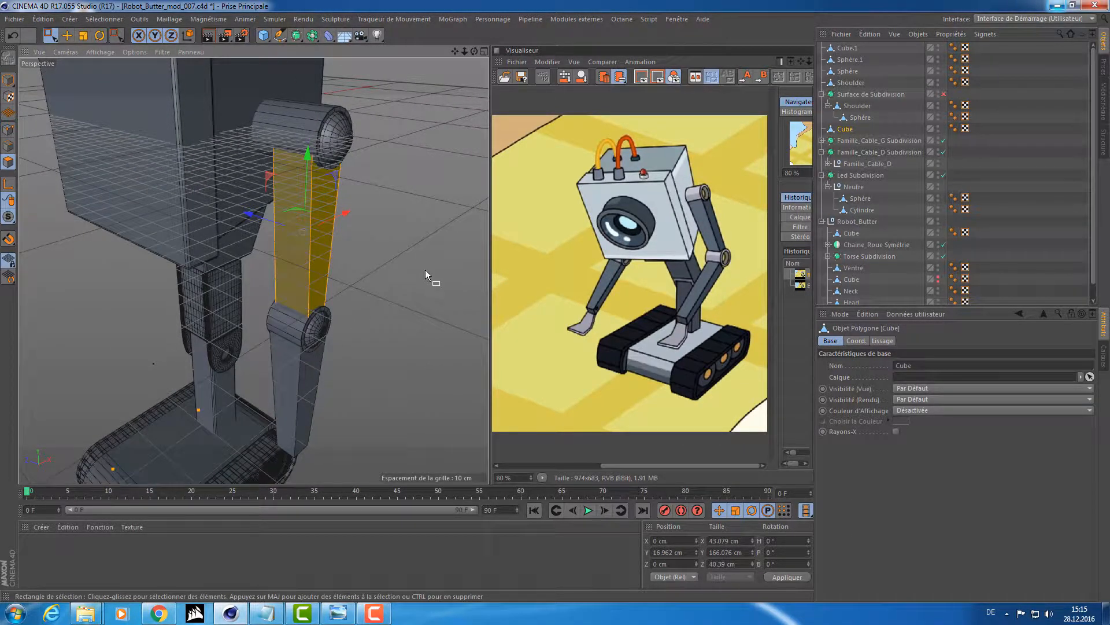
drag(408, 220, 199, 246)
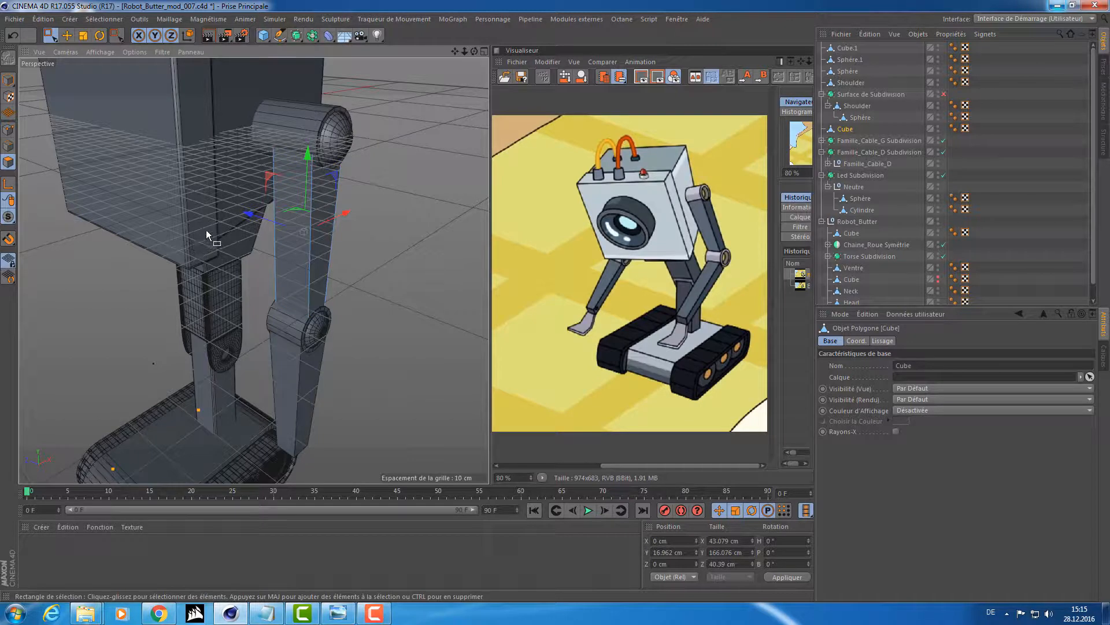
click(206, 230)
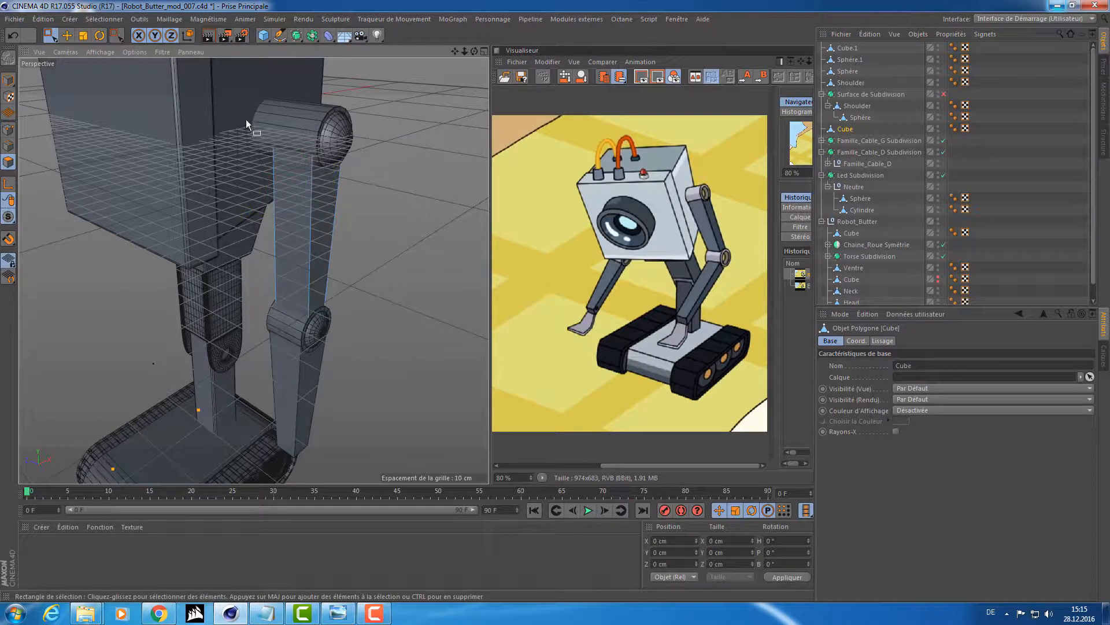
- Try to move the upper arm Cube away from the body along Z to about -209 cm
click(322, 296)
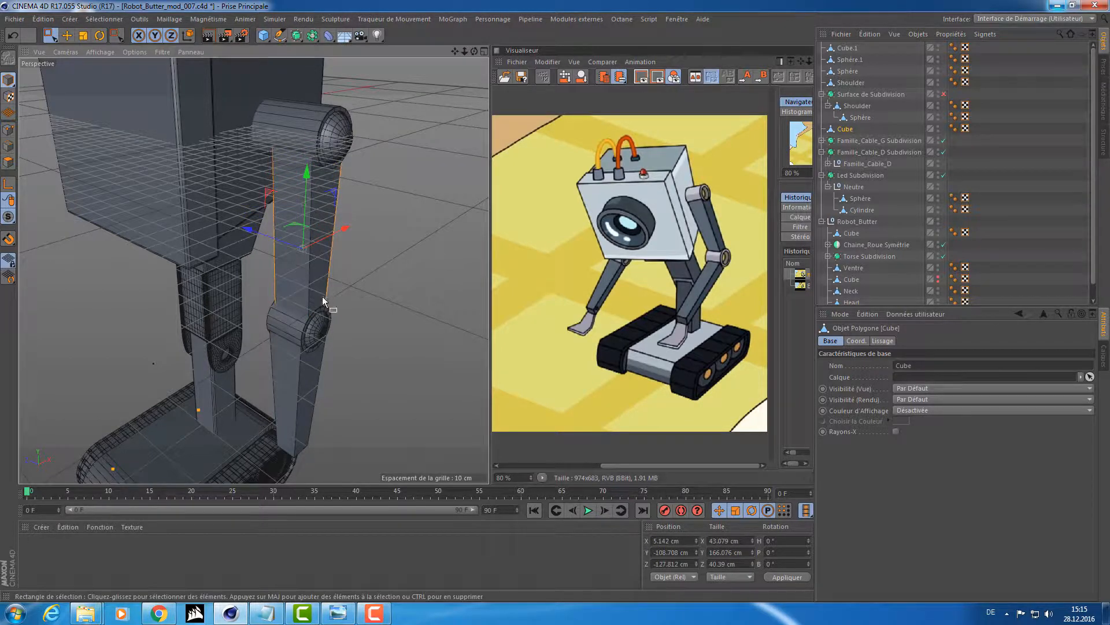
drag(286, 240, 411, 120)
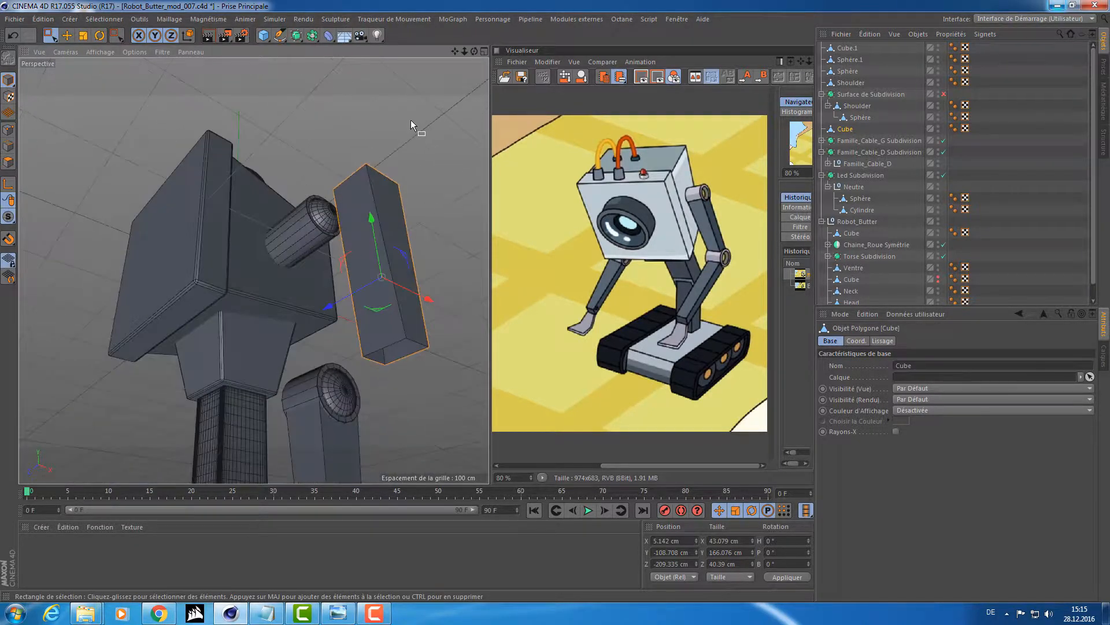
key(ctrl+z)
- Switch to edge mode and select the edges of the lower arm segment Cube.1
alt+drag(421, 175, 412, 99)
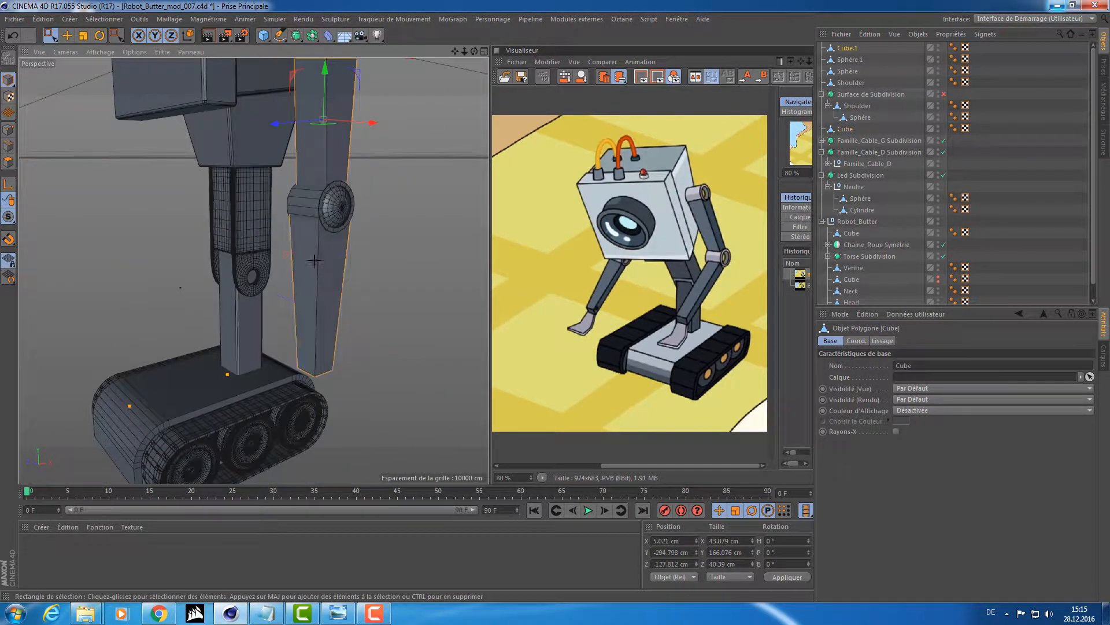
click(271, 294)
drag(276, 293, 341, 322)
alt+drag(347, 318, 347, 142)
click(8, 147)
alt+drag(276, 365, 313, 344)
- Try a 0.3 cm bevel on the lower arm segment's selected edges
key(m)
key(s)
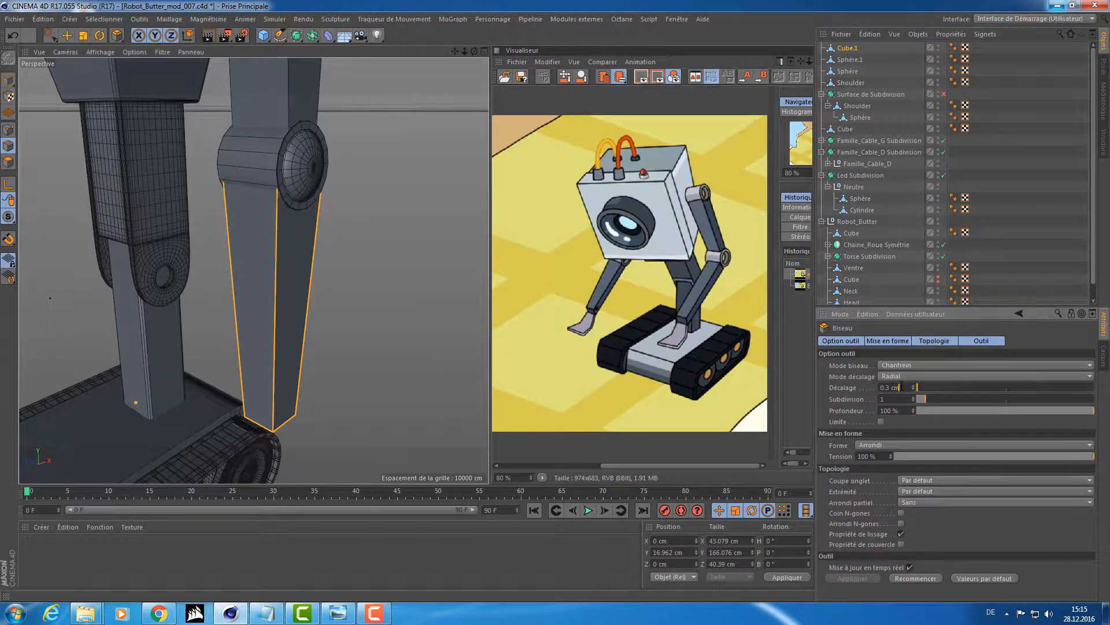
key(Return)
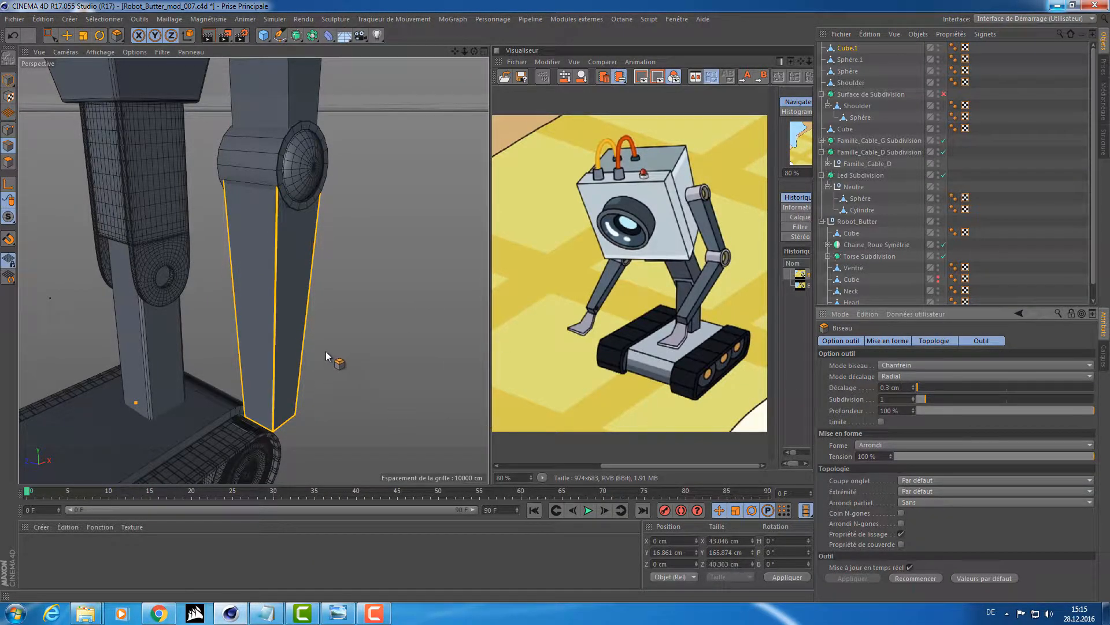
key(ctrl+z)
- Bevel the lower arm segment's edges with an offset of 1.52 cm
alt+middle_drag(281, 356, 283, 275)
alt+right_drag(284, 275, 320, 338)
alt+drag(321, 339, 311, 286)
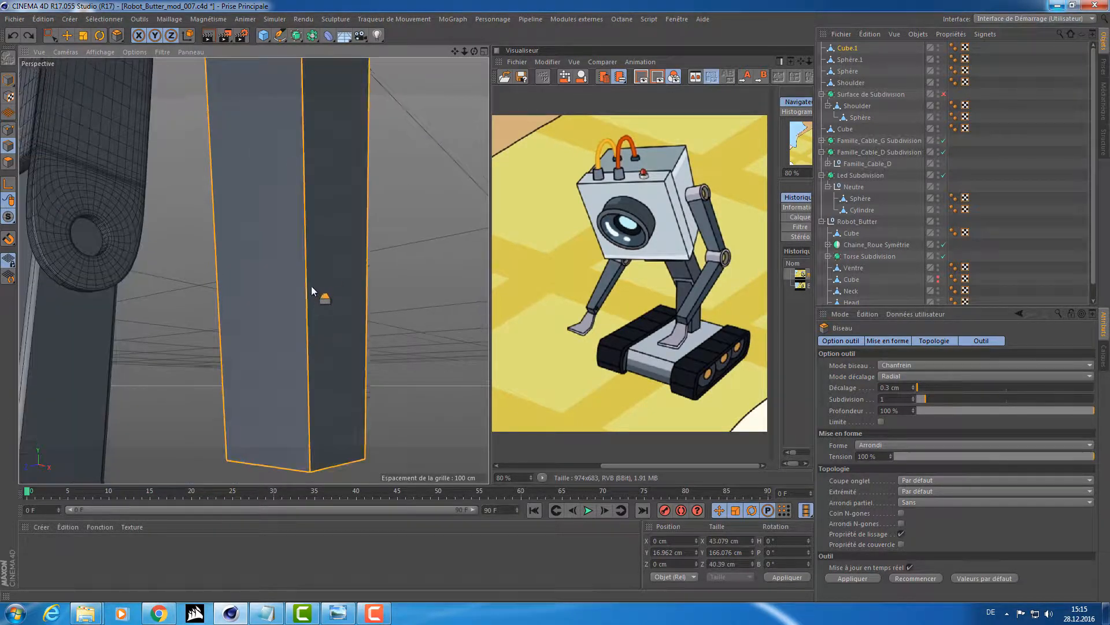
alt+right_drag(311, 285, 287, 155)
alt+drag(288, 155, 328, 137)
alt+right_drag(354, 148, 300, 119)
alt+middle_drag(306, 93, 297, 231)
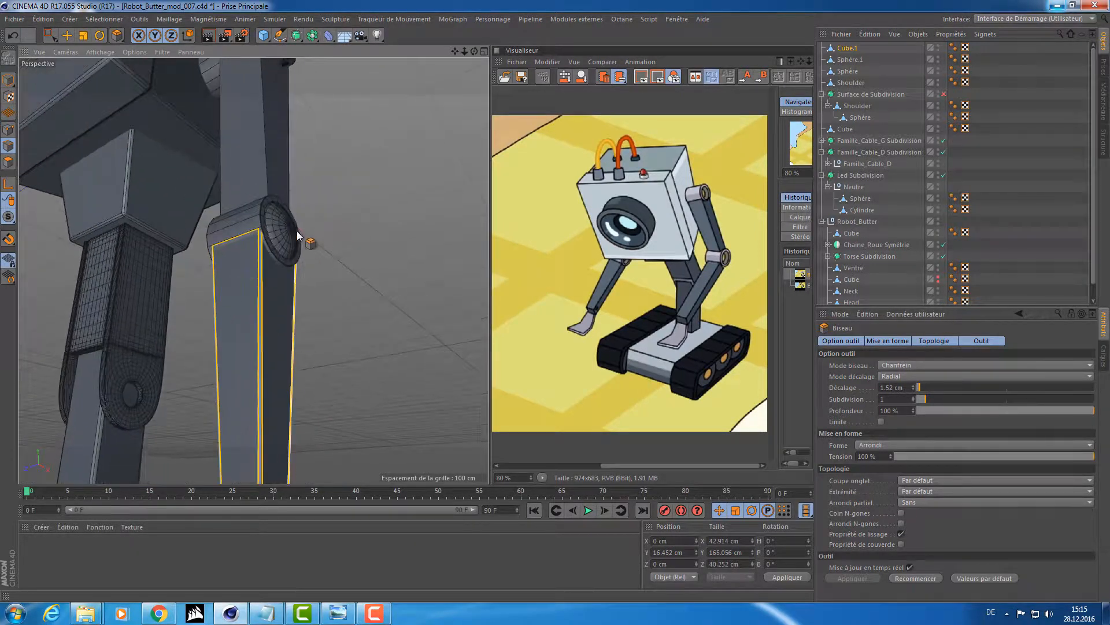
alt+drag(297, 230, 282, 280)
alt+middle_drag(340, 159, 359, 273)
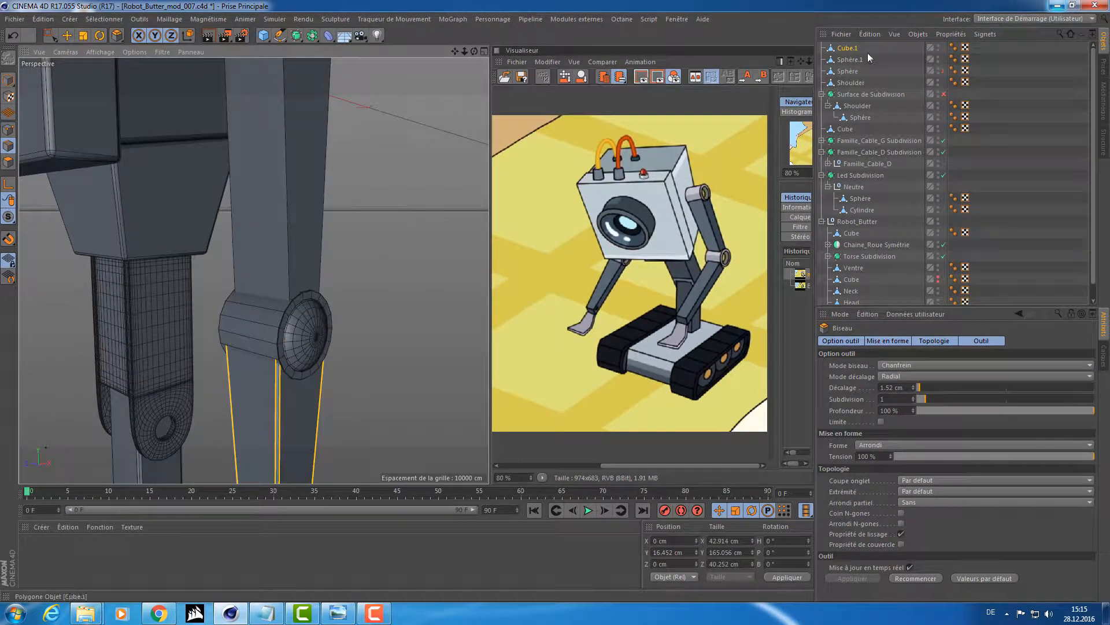
- Bevel the upper arm Cube's selected edges with the same 1.52 cm offset and return to model mode
click(845, 128)
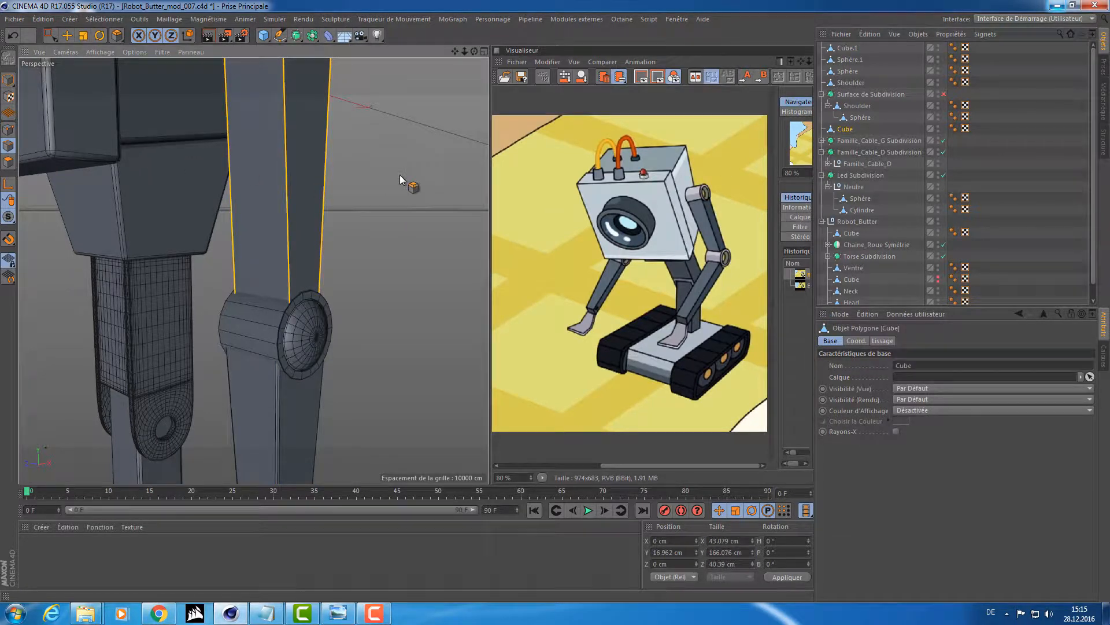
right_click(352, 174)
click(393, 286)
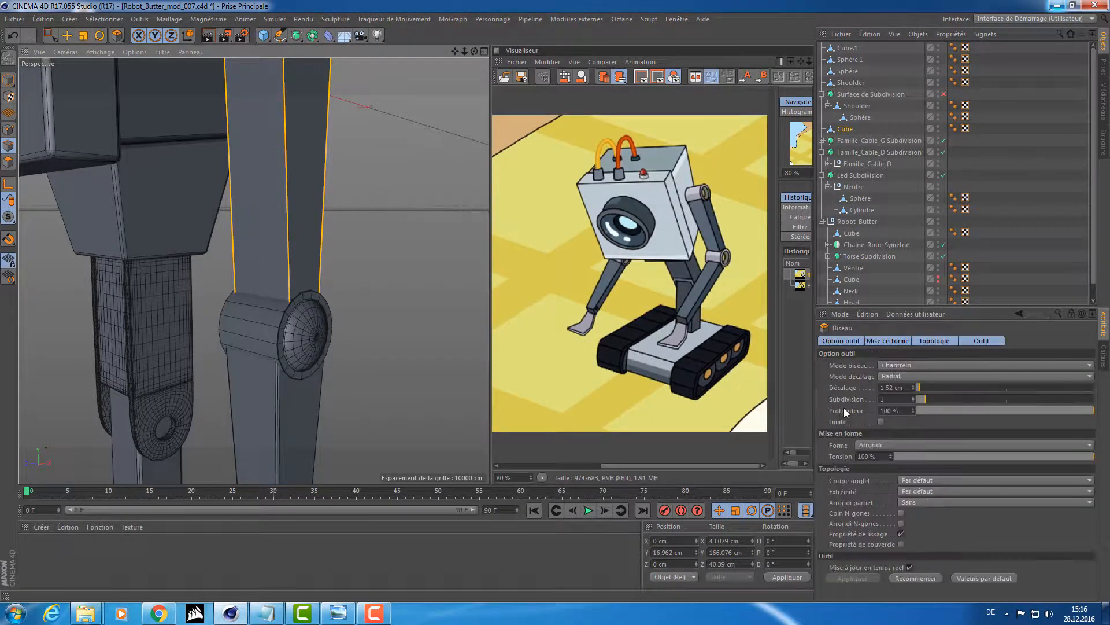
double_click(902, 388)
key(Return)
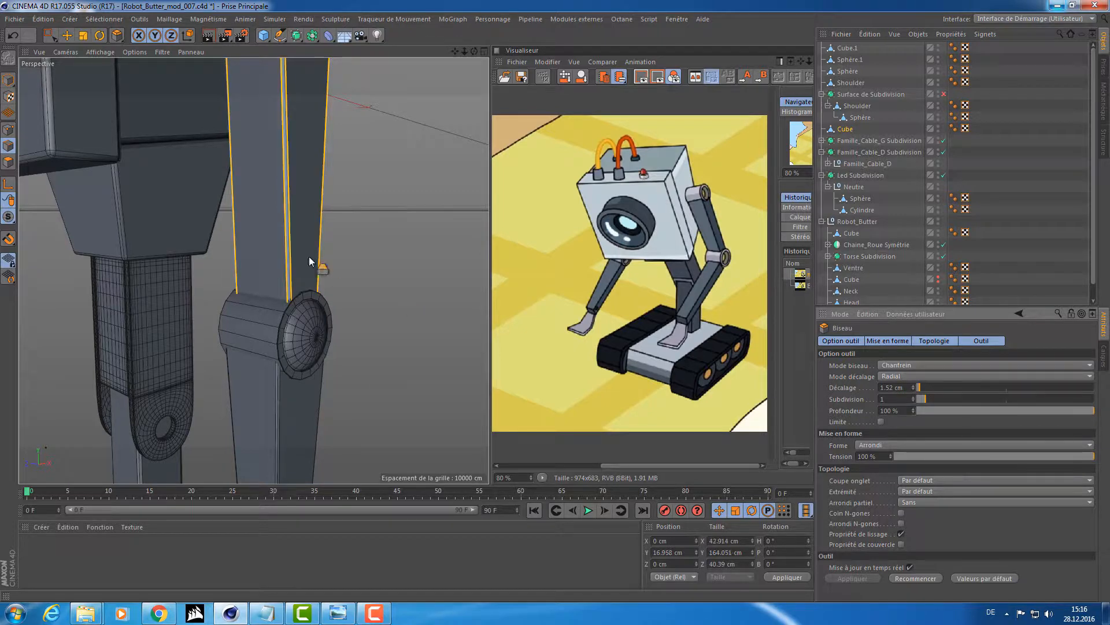
alt+right_drag(281, 191, 215, 197)
mouse_move(347, 196)
alt+mouse_down()
mouse_move(352, 223)
mouse_move(358, 206)
alt+mouse_up()
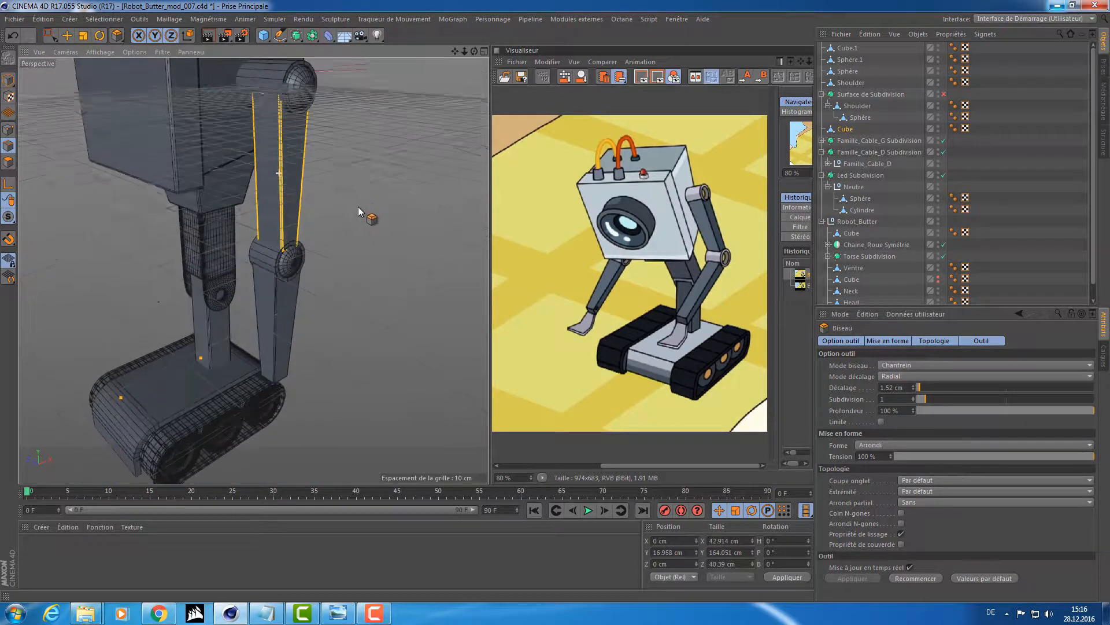
click(8, 78)
- Render a preview of the view and examine the bevelled arm from several sides, including the lower arm's free end
key(ctrl+r)
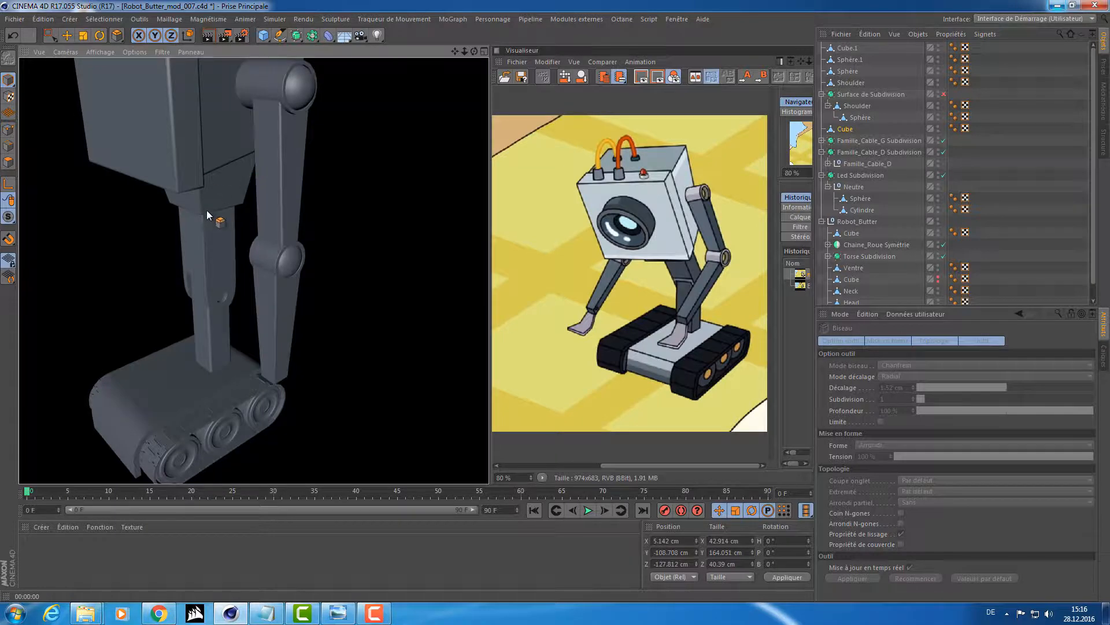
alt+middle_drag(186, 204, 228, 159)
alt+right_drag(228, 160, 193, 140)
alt+middle_drag(192, 140, 235, 243)
alt+right_drag(236, 243, 261, 226)
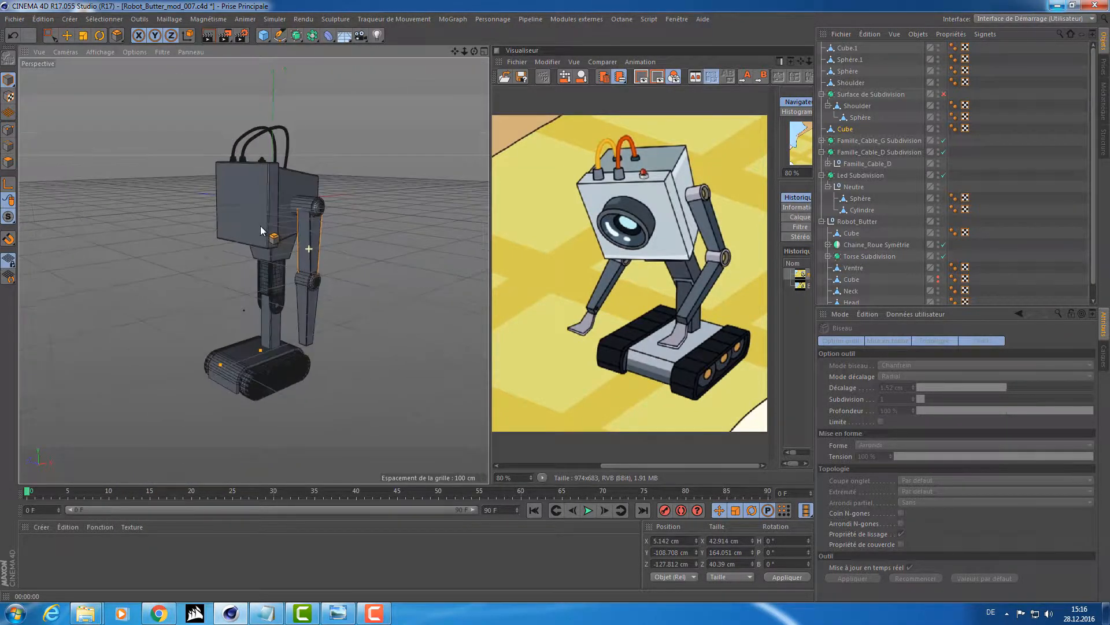
mouse_move(249, 223)
alt+mouse_down()
mouse_move(179, 234)
mouse_move(240, 238)
alt+mouse_up()
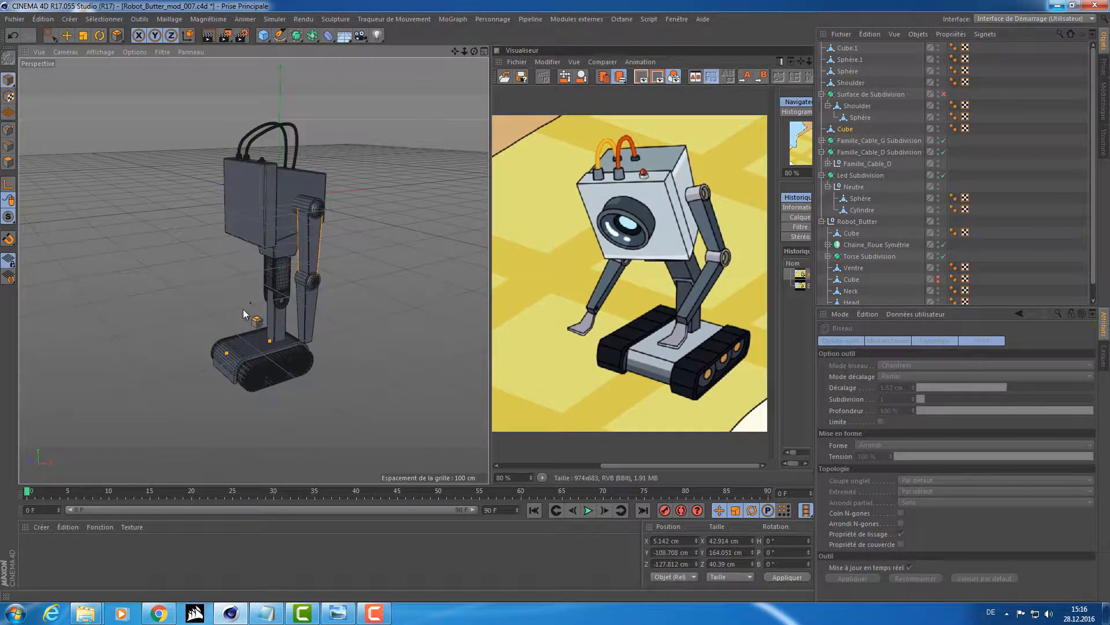
alt+middle_drag(274, 301, 283, 238)
alt+drag(283, 242, 224, 307)
alt+right_drag(224, 308, 348, 254)
mouse_move(348, 254)
alt+mouse_down()
mouse_move(259, 271)
mouse_move(293, 222)
mouse_move(352, 262)
alt+mouse_up()
alt+right_drag(352, 262, 361, 236)
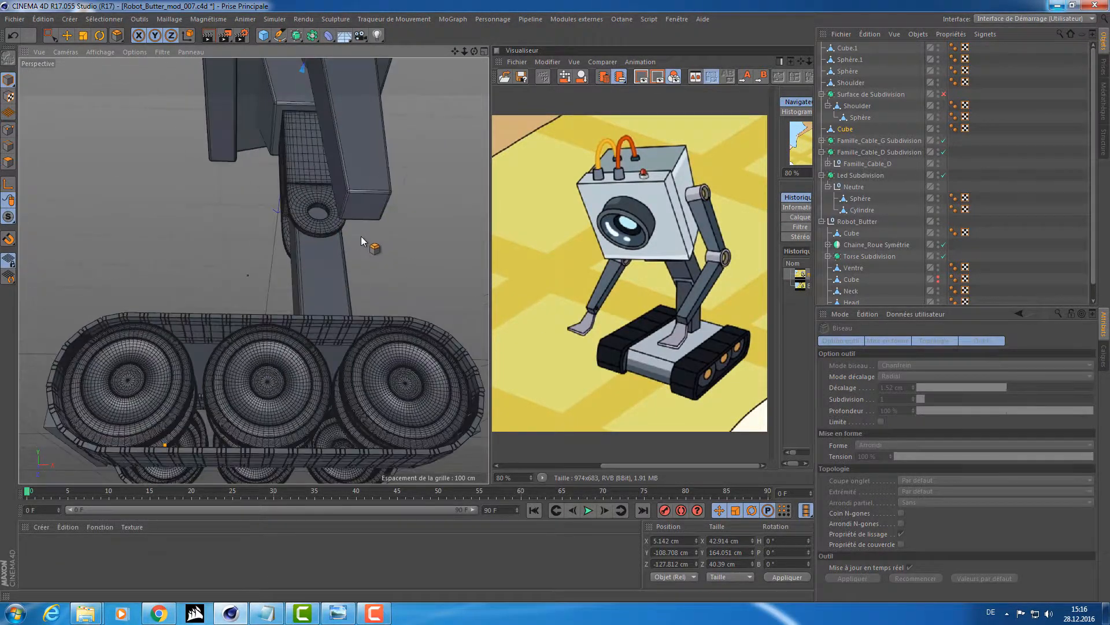
alt+drag(361, 236, 355, 300)
alt+right_drag(355, 300, 326, 290)
alt+drag(326, 290, 293, 241)
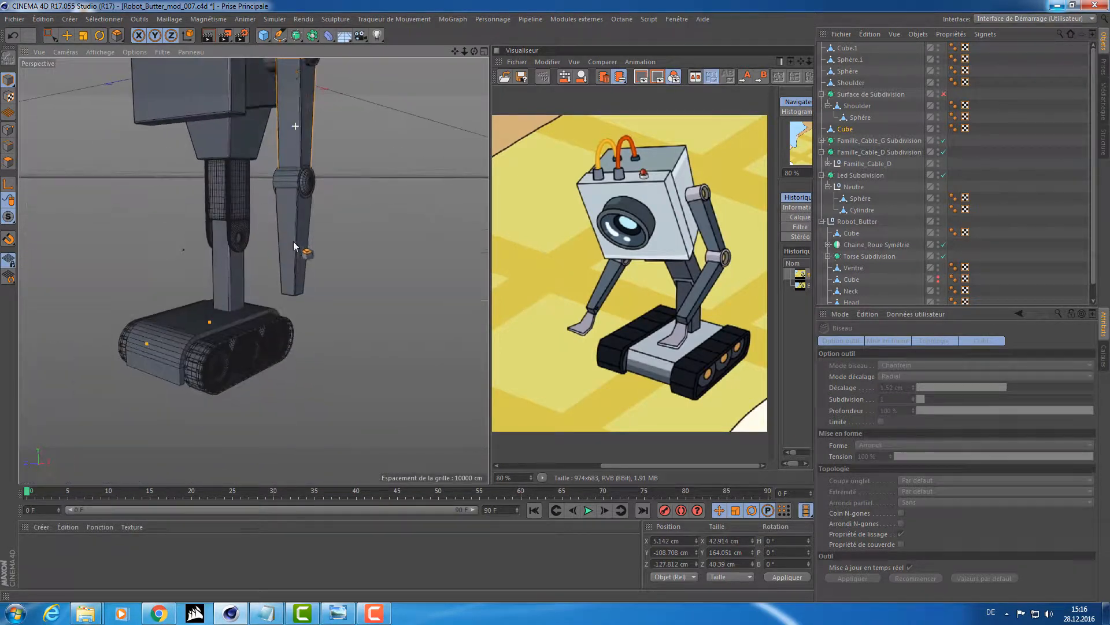
- Add a new cube and raise it above the robot's head to about Y 212 cm
drag(264, 36, 384, 50)
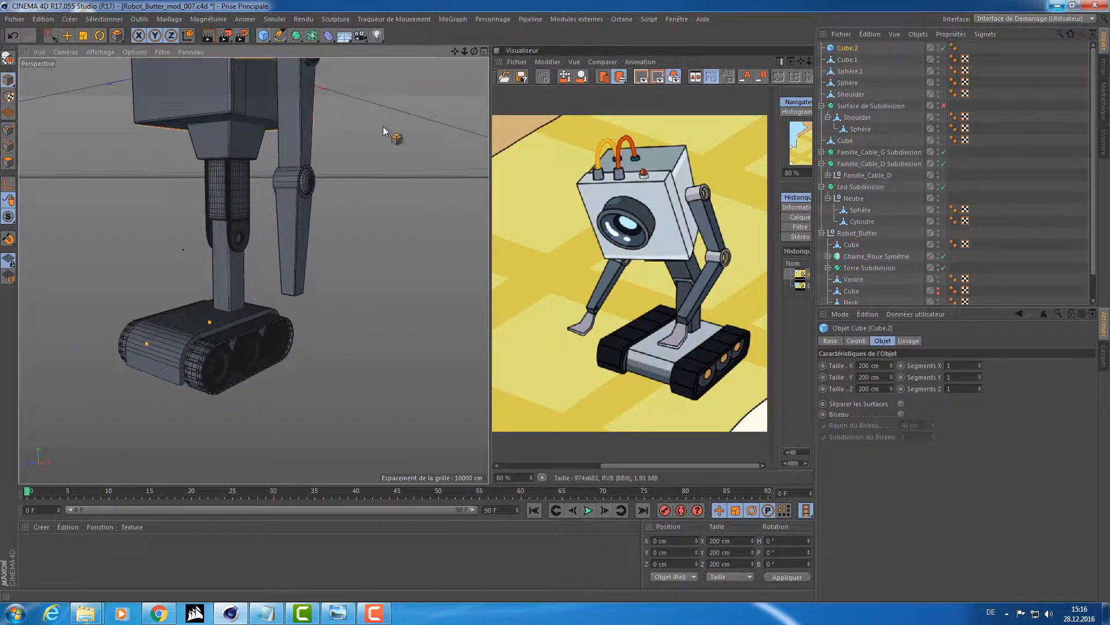
alt+drag(384, 152, 376, 214)
key(s)
alt+drag(321, 135, 348, 237)
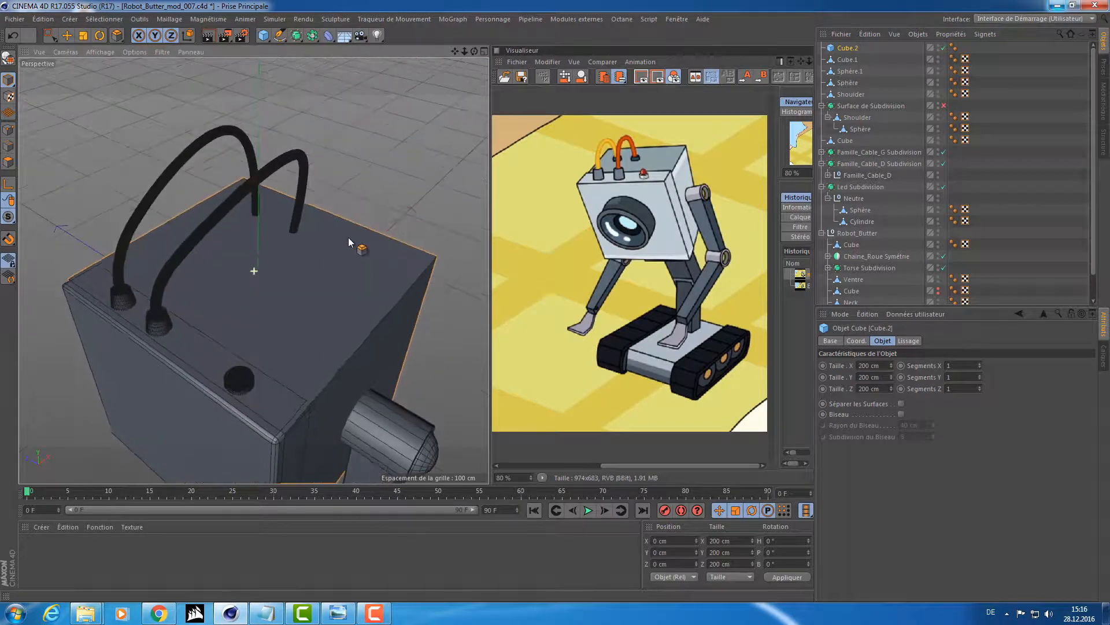
key(e)
drag(259, 325, 386, 120)
alt+middle_drag(386, 120, 355, 234)
scroll(354, 228, down, 5)
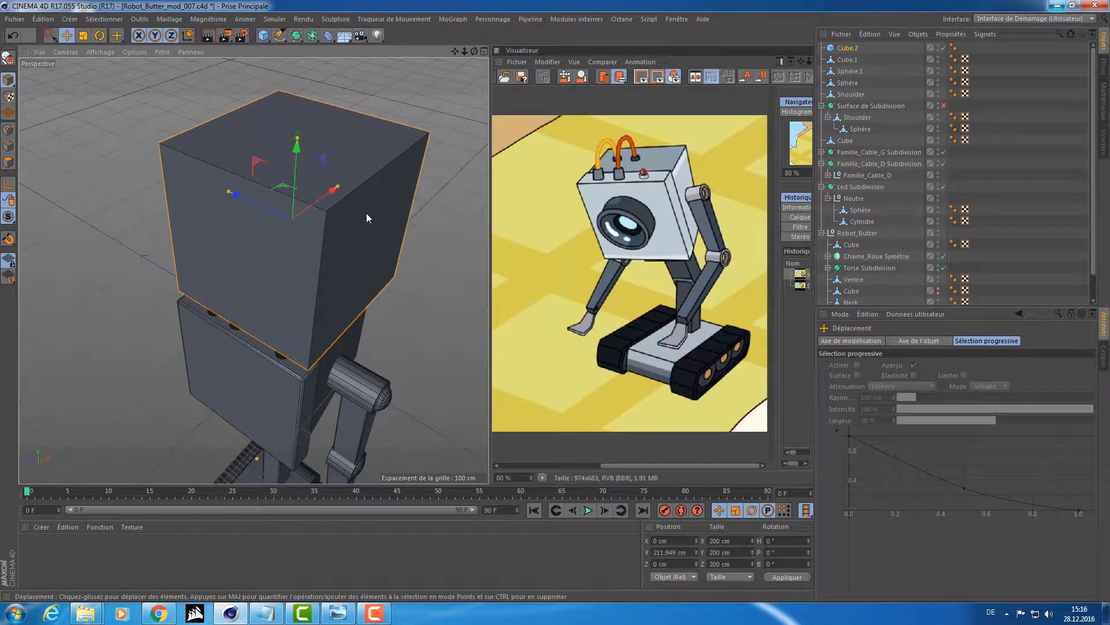
- Flatten the new cube to about 15.8 cm in Y and make it editable for polygon editing
drag(297, 137, 314, 214)
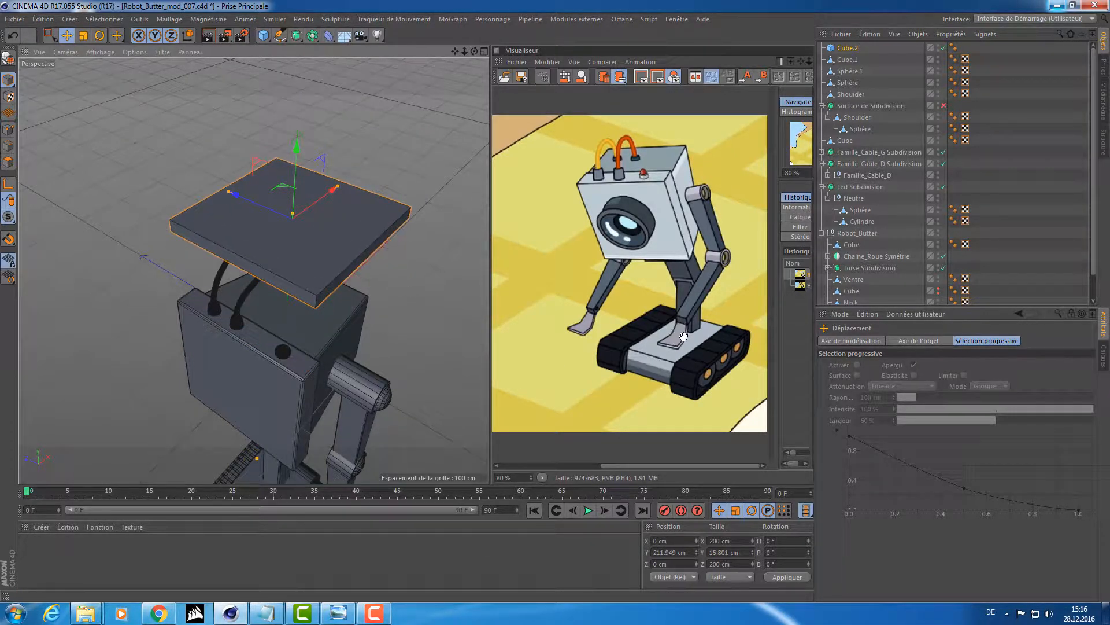
alt+drag(283, 291, 317, 291)
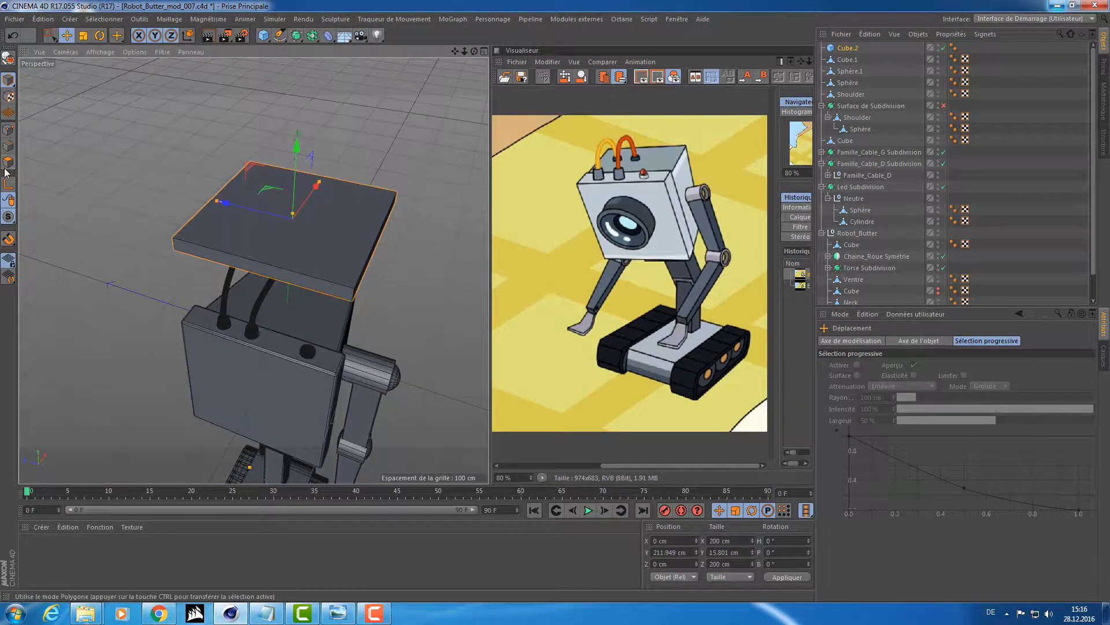
alt+drag(266, 199, 213, 186)
click(138, 226)
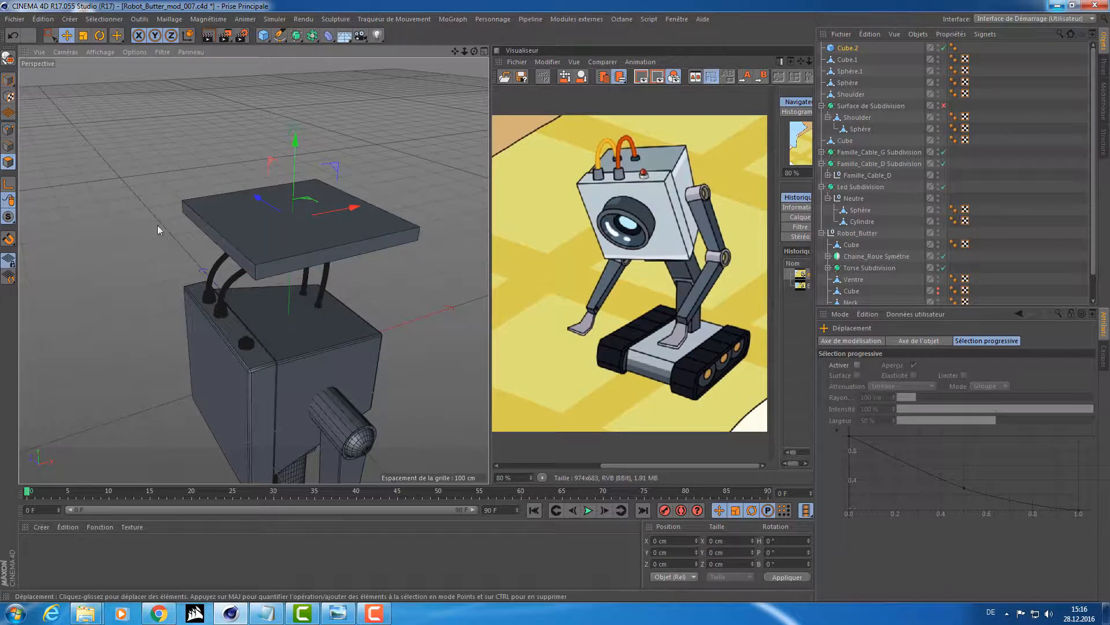
key(c)
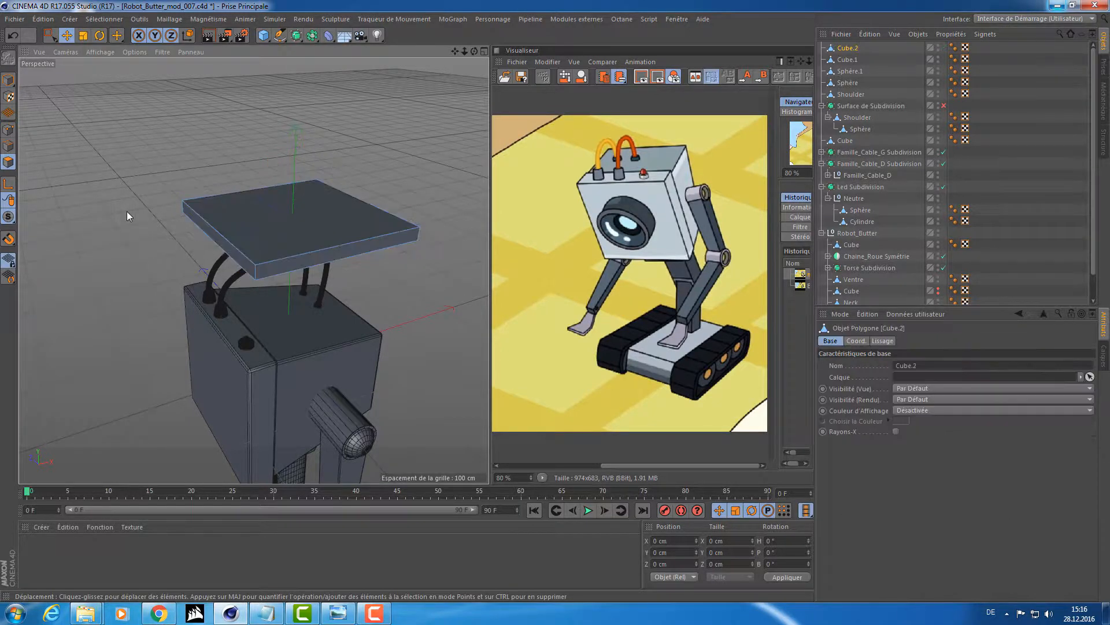
- Extrude the flat plate's narrow end face on the robot's front side outward about 10 cm and tilt it upward
click(228, 245)
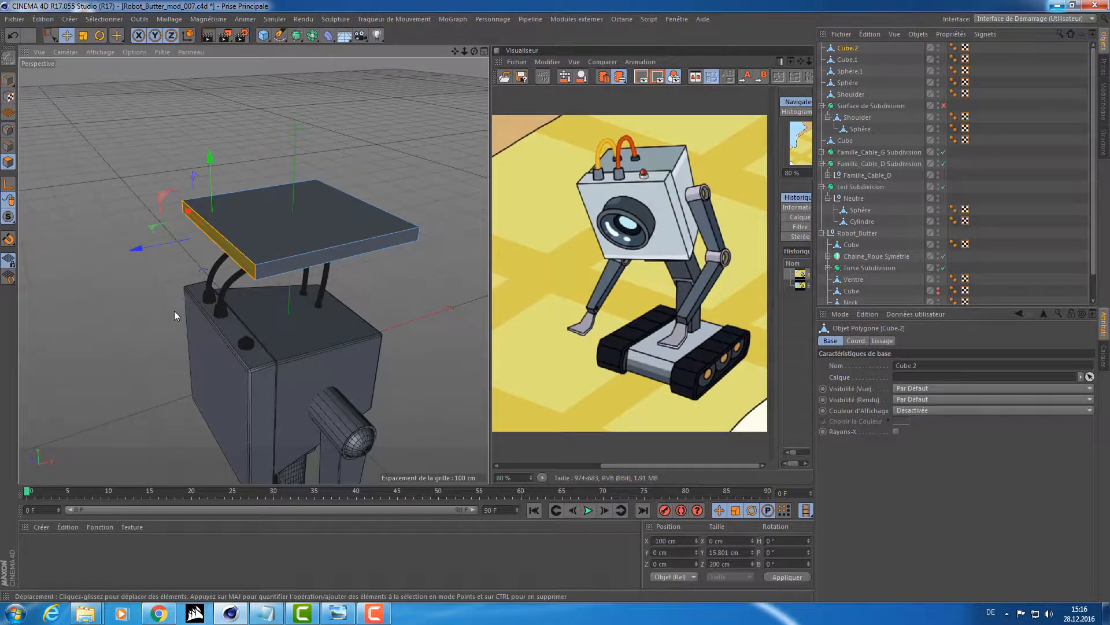
key(d)
drag(191, 239, 209, 204)
key(r)
key(e)
- In the front view, shift the tilted end face to about X -107.6 cm, Y 4.8 cm to shape the bend
middle_click(276, 248)
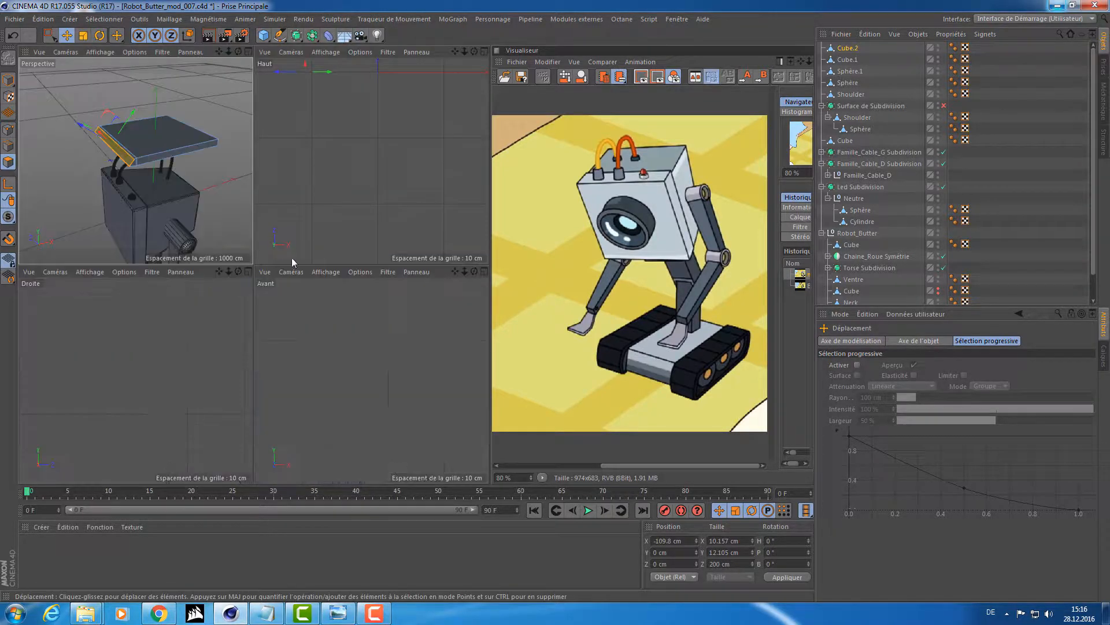
middle_click(373, 310)
scroll(338, 241, down, 6)
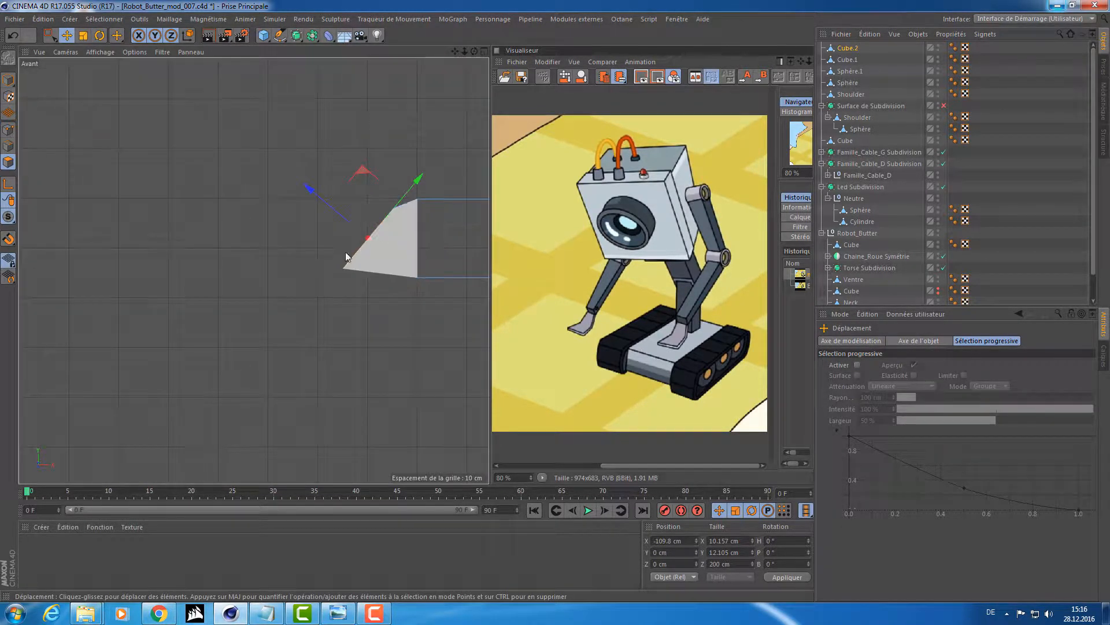
drag(283, 229, 276, 186)
scroll(325, 200, down, 5)
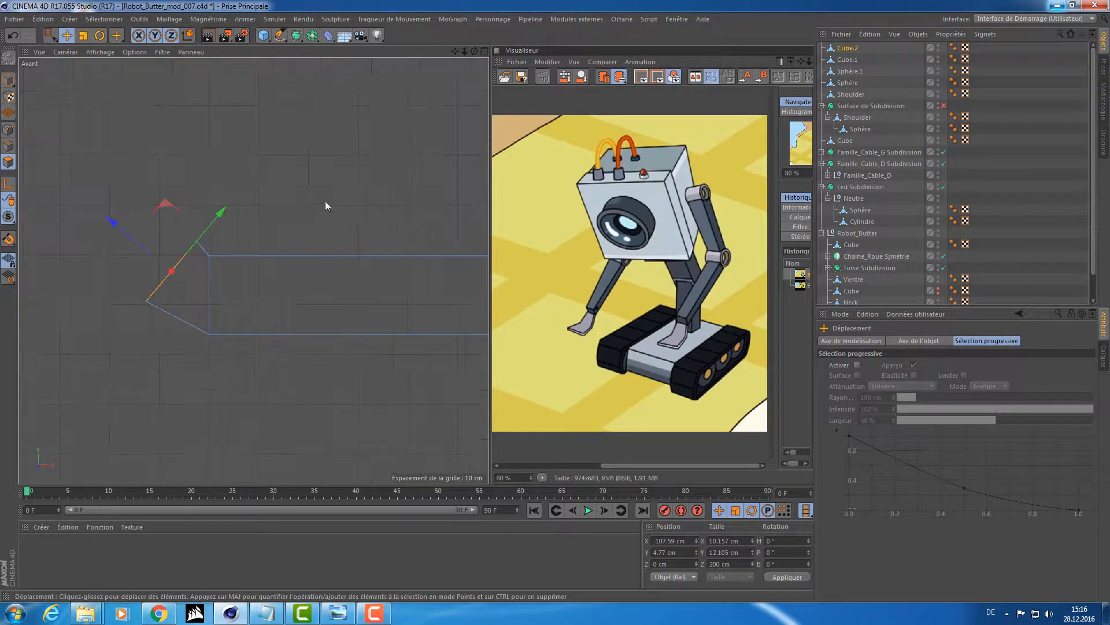
- Extrude the tilted end face by about 199.5 cm to form the hand's raised section, and check it in perspective and from above
scroll(173, 233, up, 5)
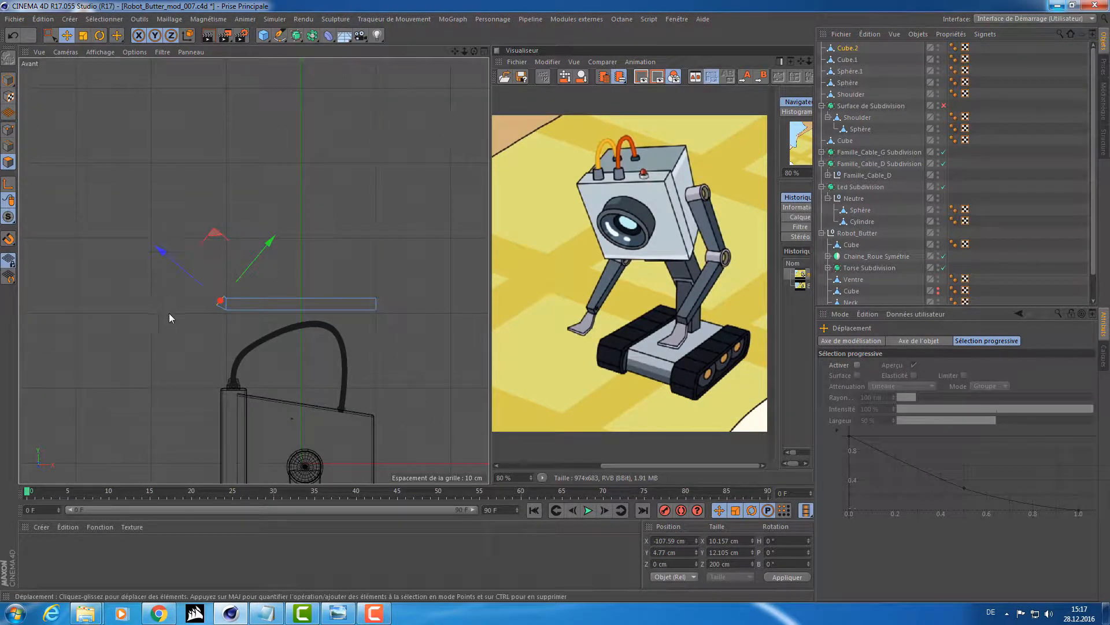
key(d)
drag(158, 312, 290, 313)
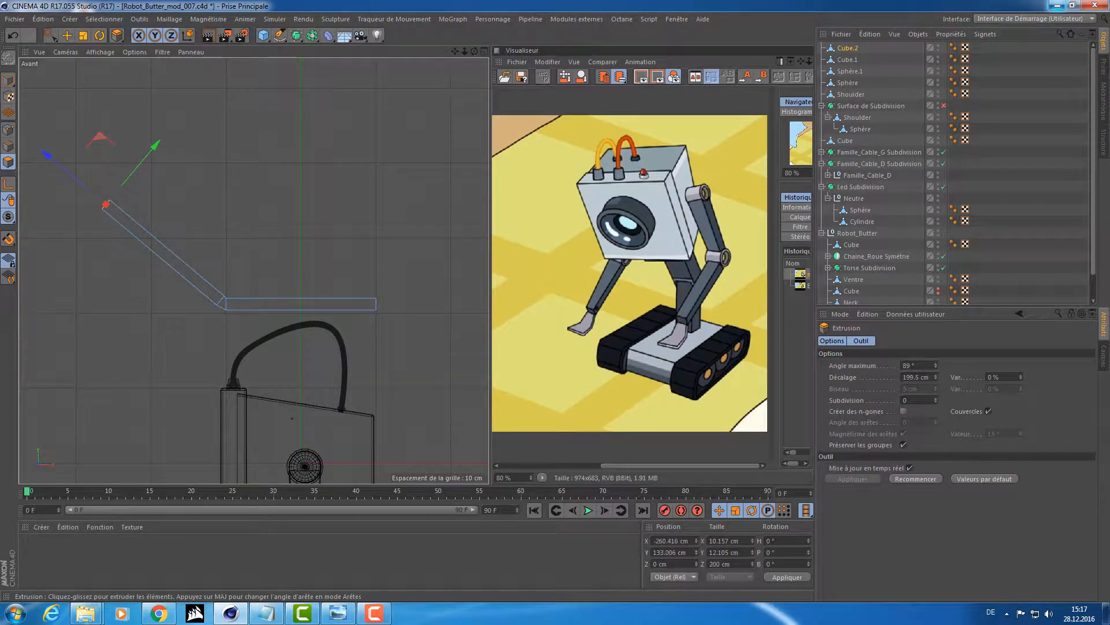
middle_click(188, 293)
middle_click(140, 178)
alt+drag(140, 178, 257, 276)
middle_click(257, 276)
middle_click(354, 187)
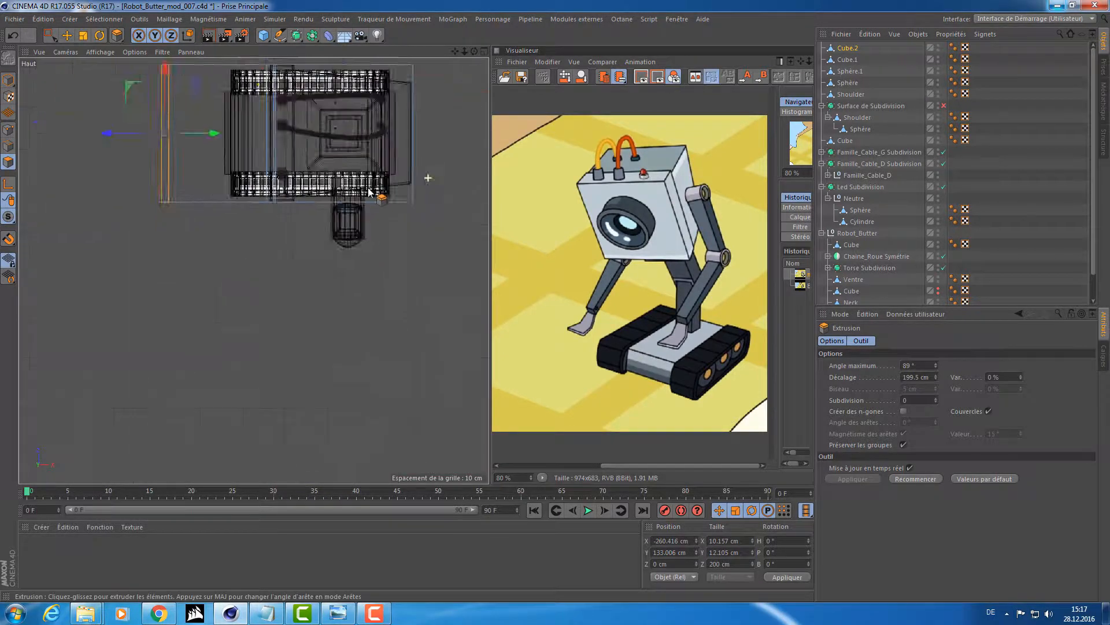
- In model mode, move the bent hand plate down to the tracks at about X 32.6 cm, Y -530.2 cm
key(e)
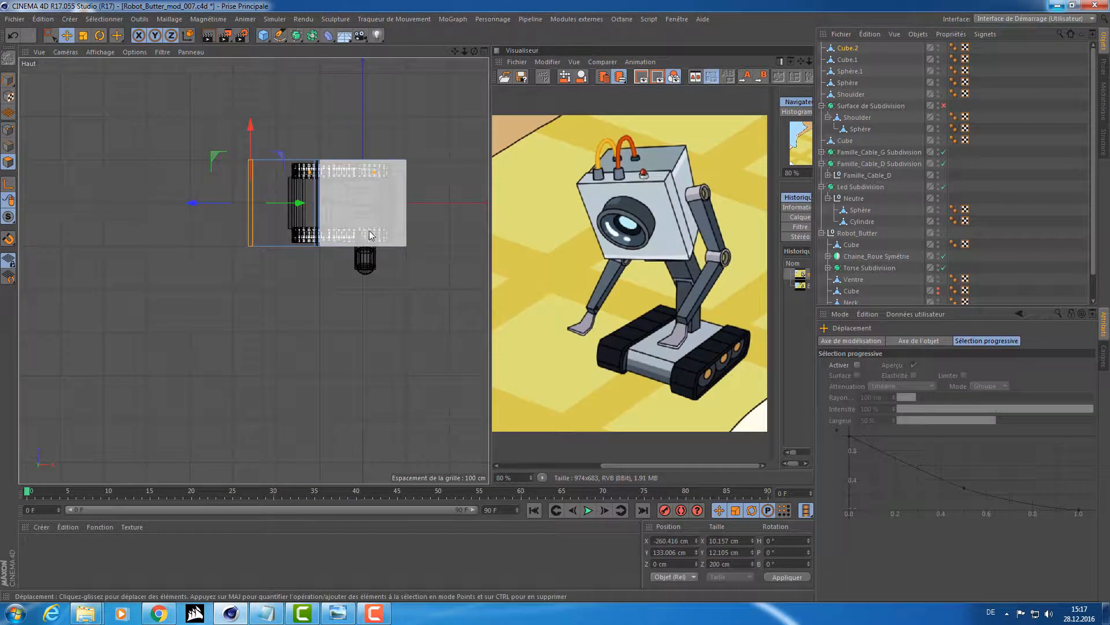
click(9, 81)
middle_click(237, 162)
middle_click(120, 175)
alt+drag(238, 217, 380, 349)
alt+right_drag(379, 348, 435, 276)
alt+middle_drag(435, 276, 447, 248)
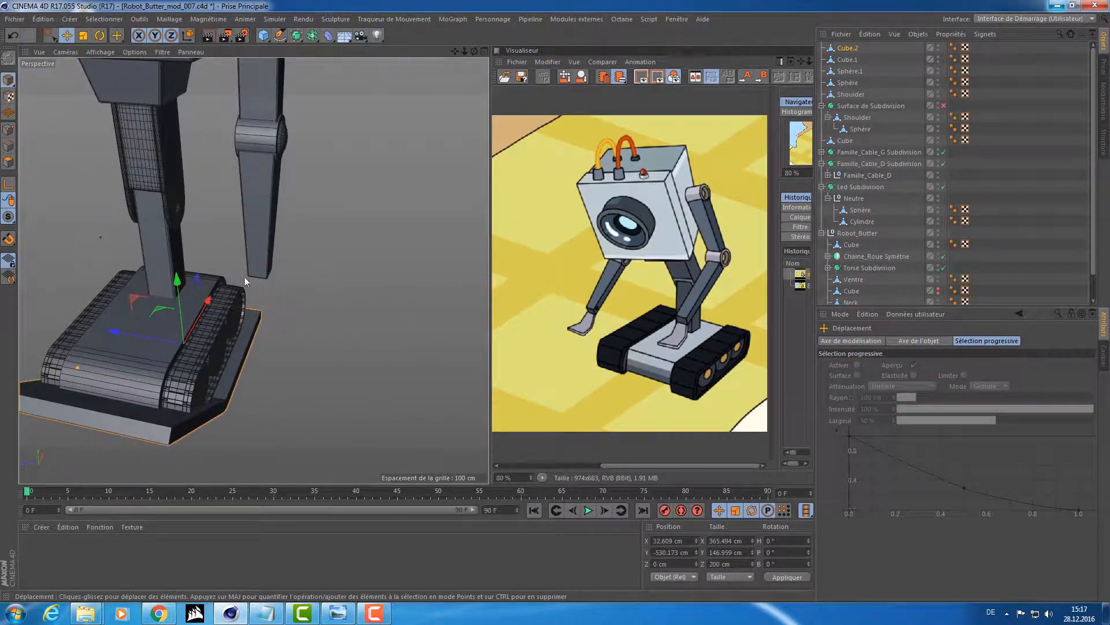
- Try to scale the bent hand plate uniformly beside the tracks
key(t)
drag(395, 259, 237, 331)
key(ctrl+z)
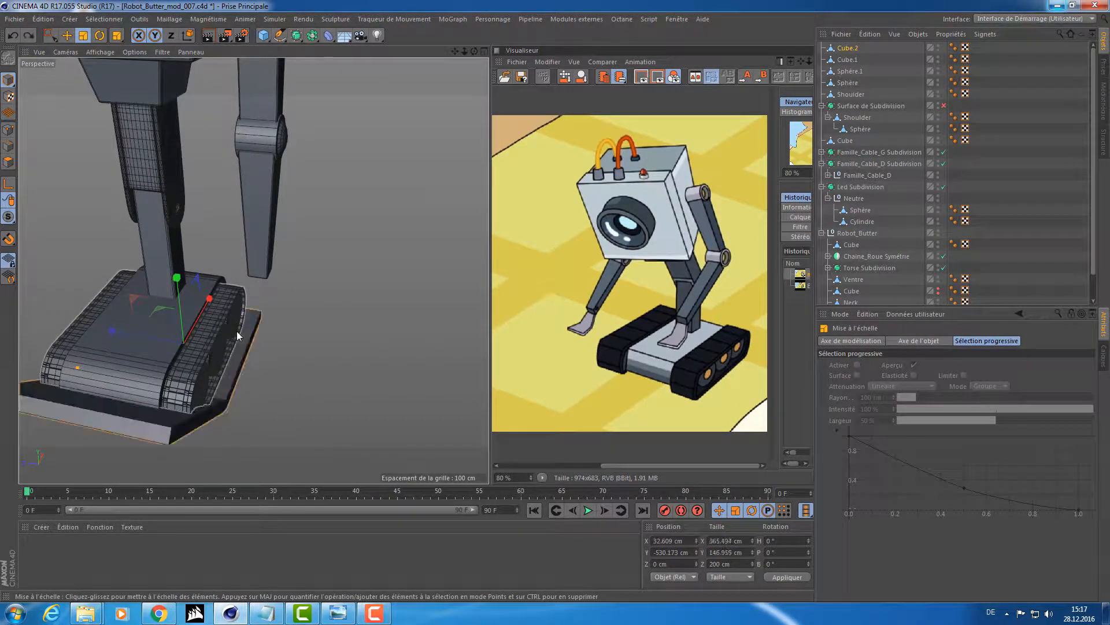
key(r)
key(e)
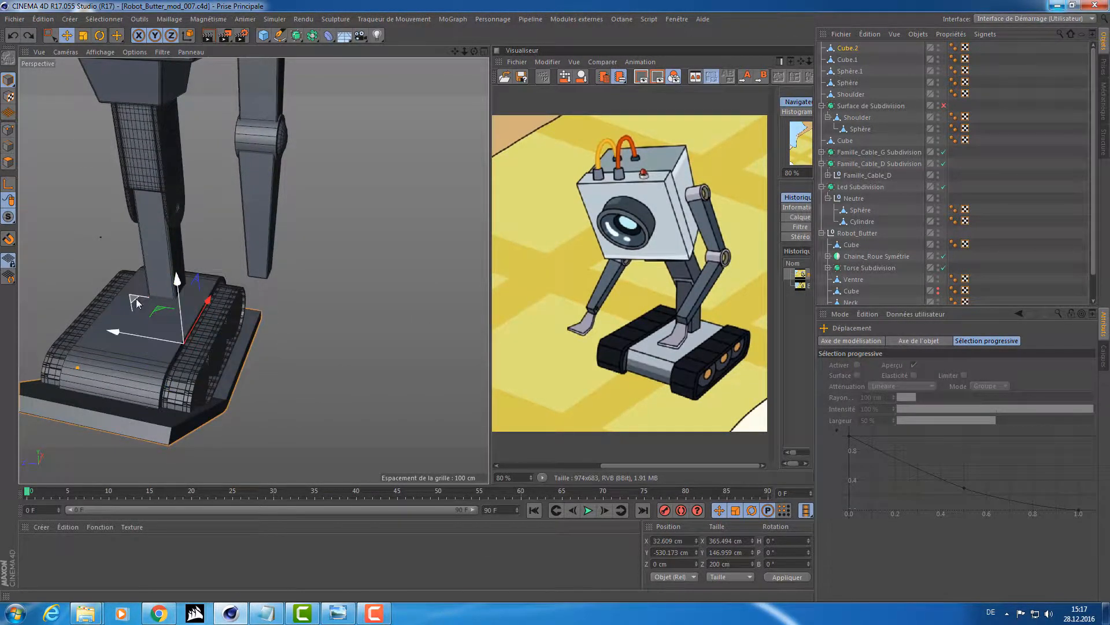
- Move the bent hand plate to about X 32.6, Y -398.3, Z -125.8 cm and scale it uniformly to about 152 × 61.1 × 83.2 cm
drag(139, 297, 223, 237)
key(t)
key(z)
mouse_move(374, 228)
mouse_down()
mouse_move(404, 234)
mouse_move(373, 243)
mouse_move(389, 225)
mouse_up()
key(ctrl+z)
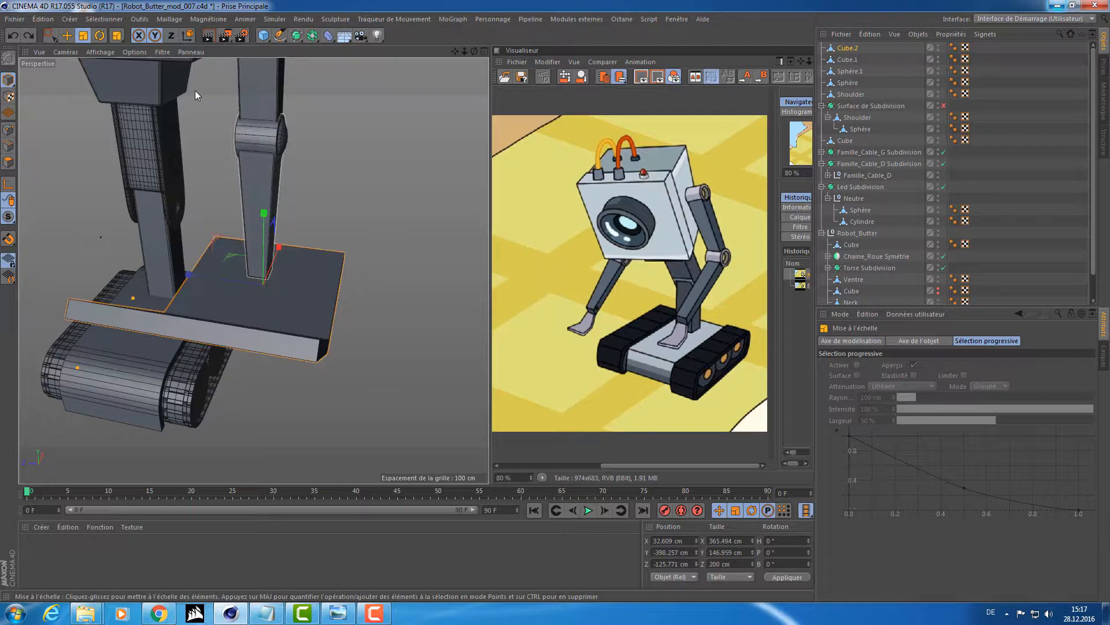
click(170, 36)
drag(367, 143, 249, 269)
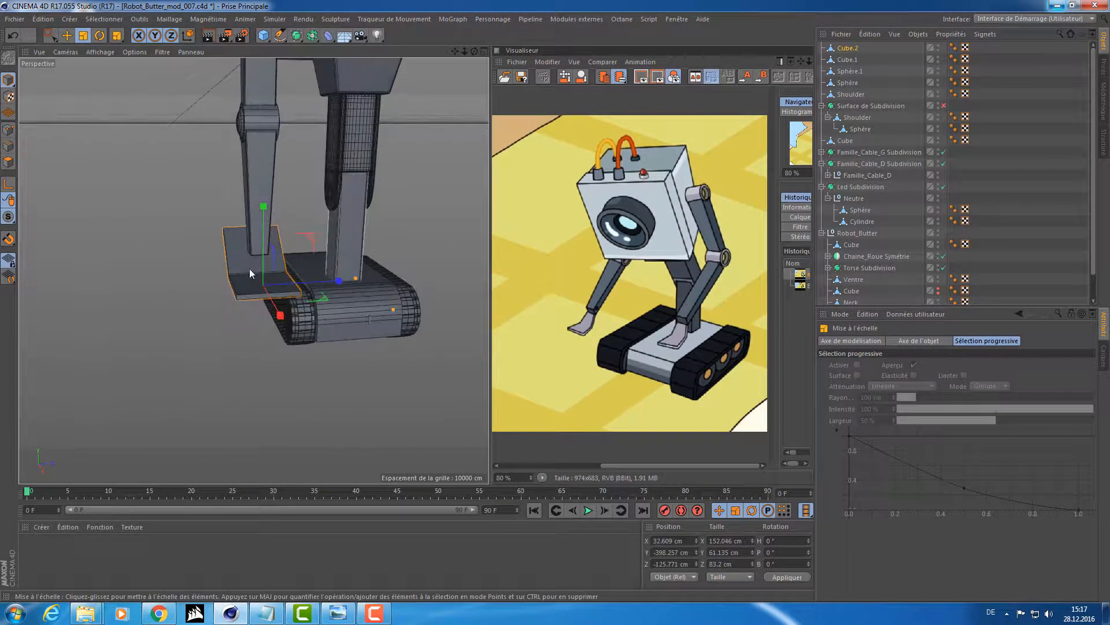
- In point mode, select the end points of the hand's flat section and scale them closer together to taper it, then return to model mode
alt+right_drag(249, 269, 419, 304)
alt+drag(419, 304, 52, 181)
click(8, 130)
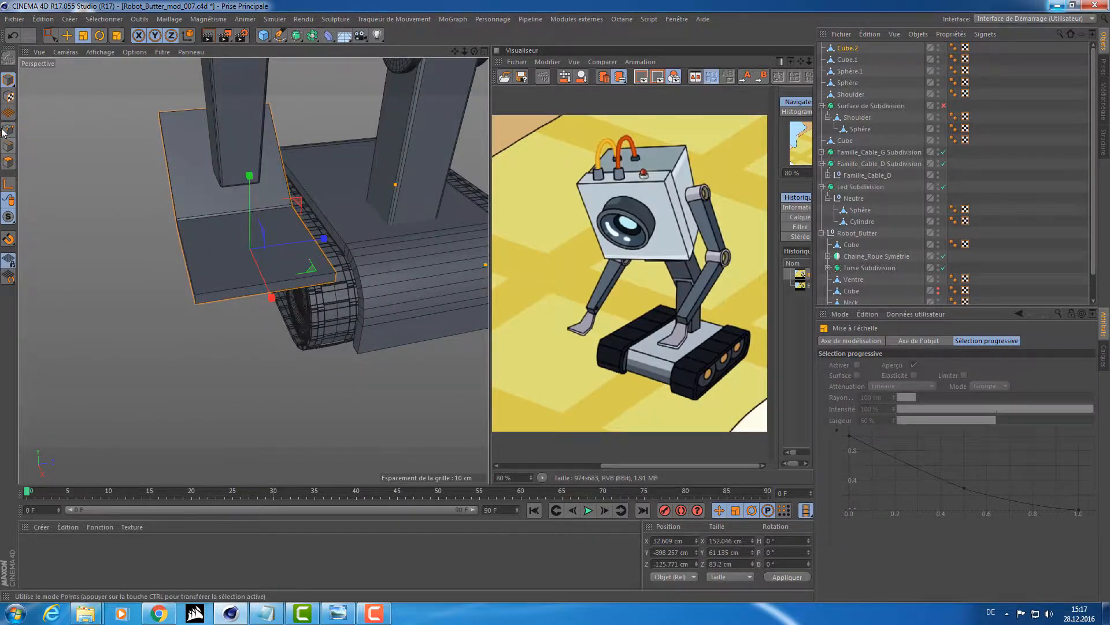
click(50, 35)
alt+drag(161, 192, 254, 343)
alt+drag(253, 272, 239, 348)
key(t)
alt+drag(305, 295, 268, 251)
drag(381, 223, 384, 201)
click(10, 96)
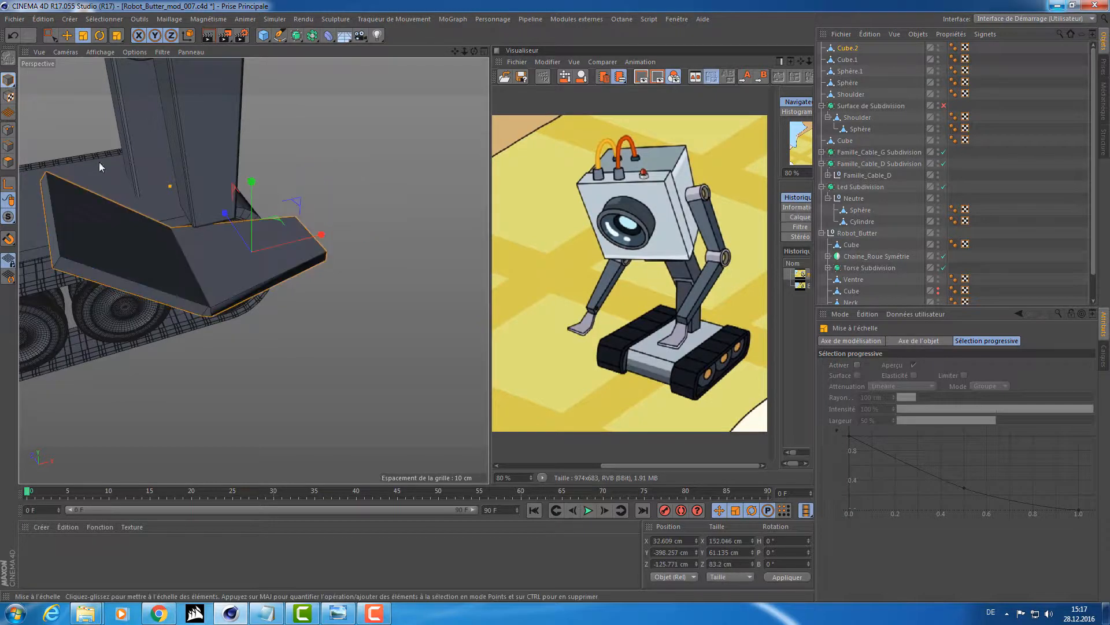
- Rotate the hand to a bank of -90° so its tapered end points up, and place it at about X 12.3 cm
alt+drag(99, 162, 234, 163)
key(r)
drag(328, 224, 284, 250)
key(e)
alt+drag(289, 249, 376, 222)
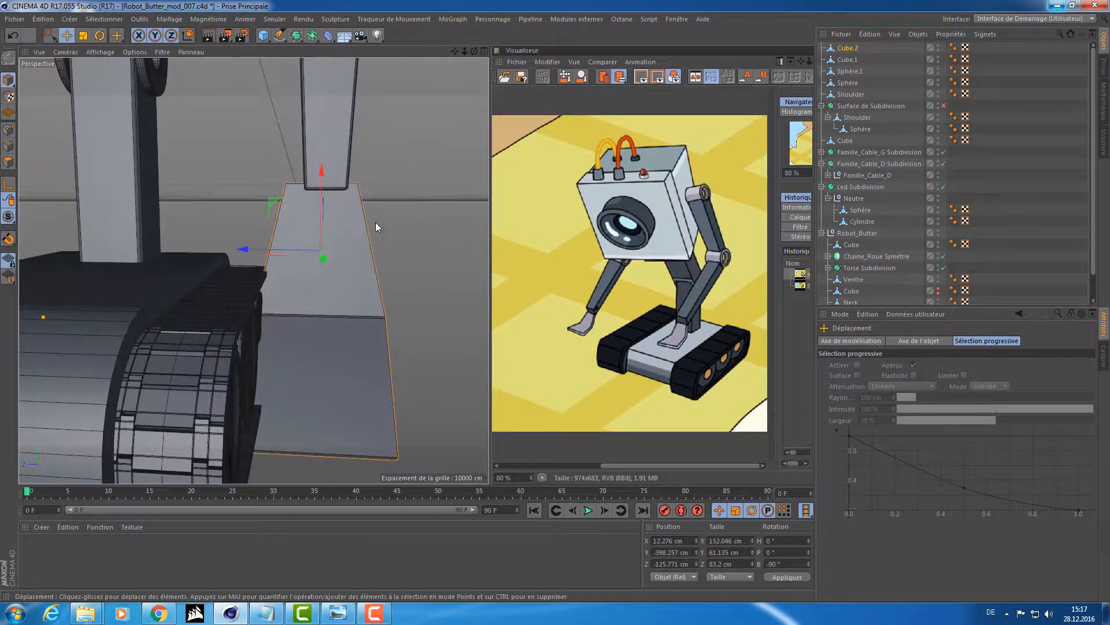
- Scale the hand to about 96.7 × 38.9 × 52.9 cm and move it up to the forearm at about Y -384.8, Z -129.8 cm
drag(286, 247, 310, 255)
key(t)
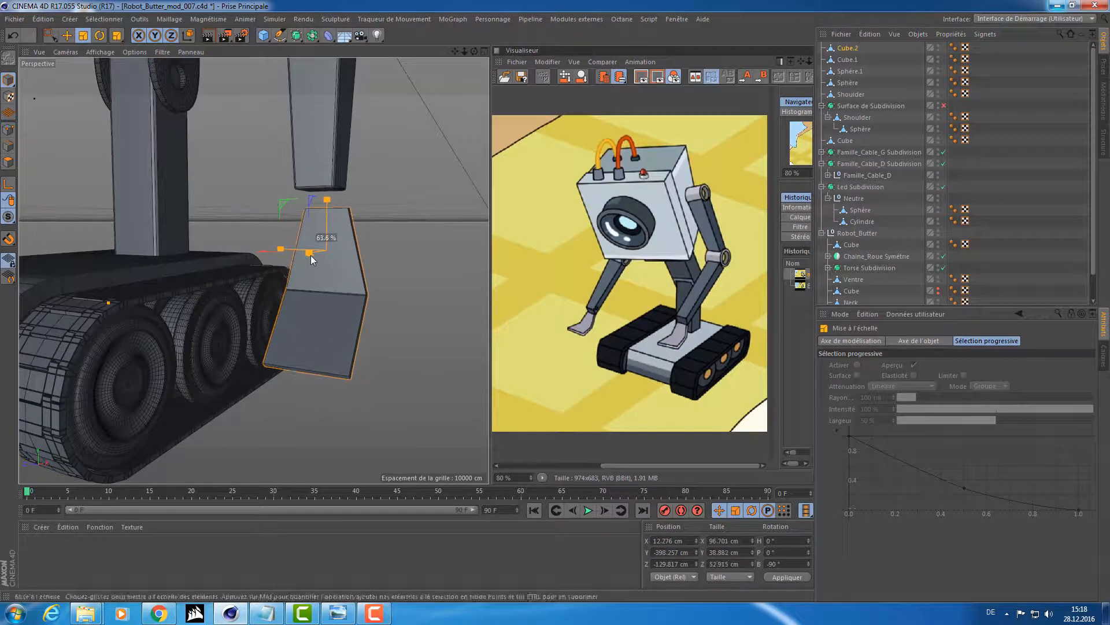
key(e)
drag(329, 193, 332, 172)
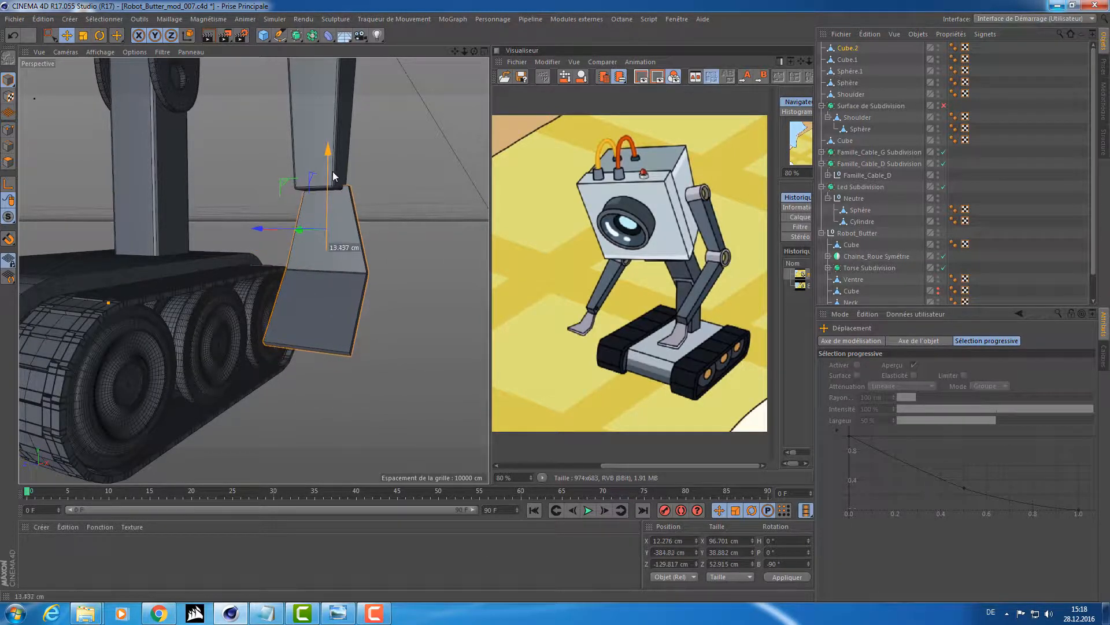
- In the front view, shift the hand sideways beneath the forearm to about X 13.6 cm
middle_click(362, 304)
middle_click(363, 345)
middle_click(363, 342)
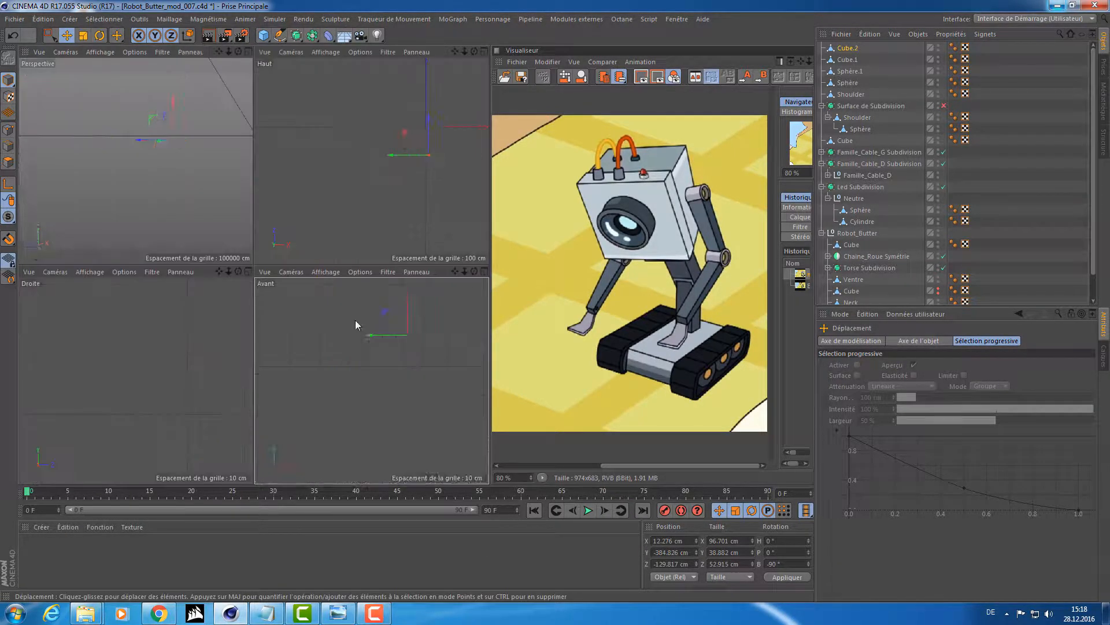
middle_click(364, 290)
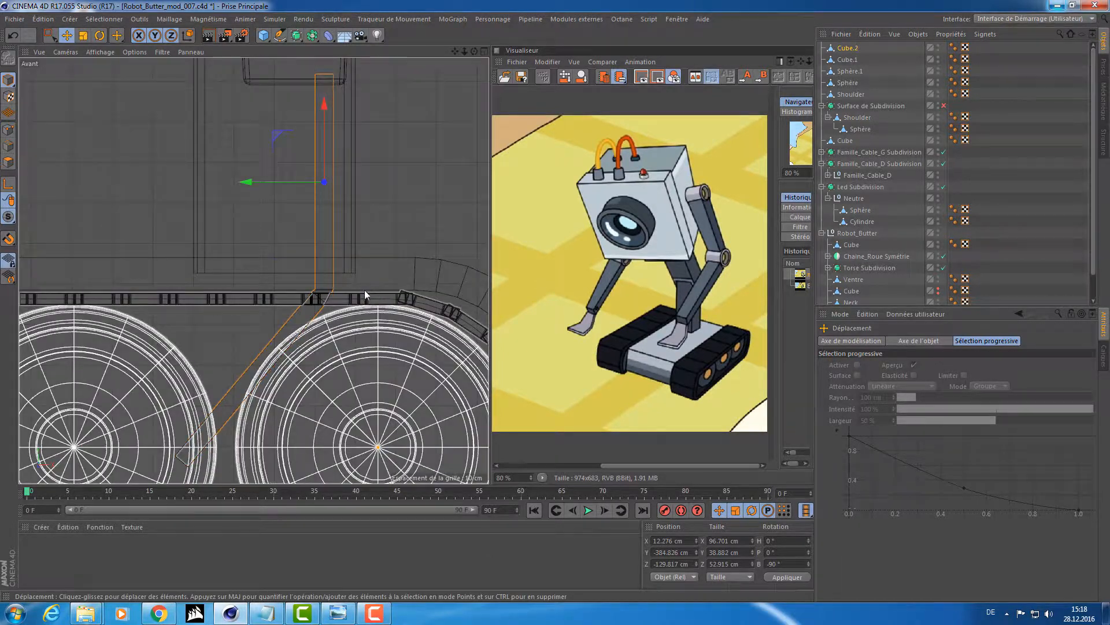
scroll(359, 151, up, 4)
drag(294, 276, 282, 267)
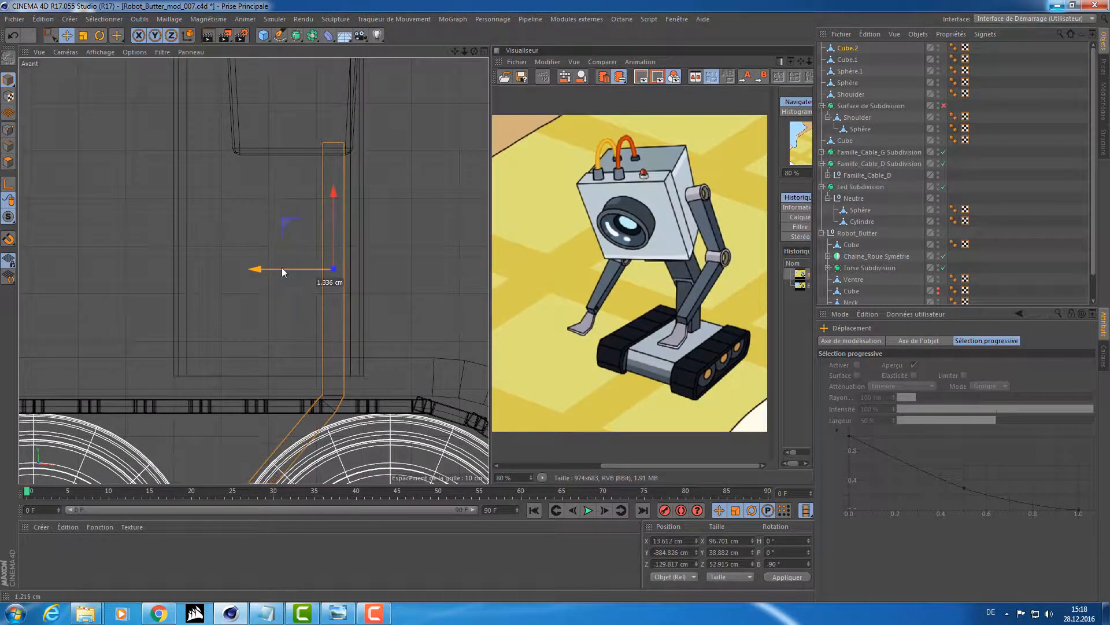
- In the right view, align the hand with the forearm's end at about Z -128.0 cm
middle_click(342, 255)
middle_click(340, 226)
scroll(328, 179, up, 3)
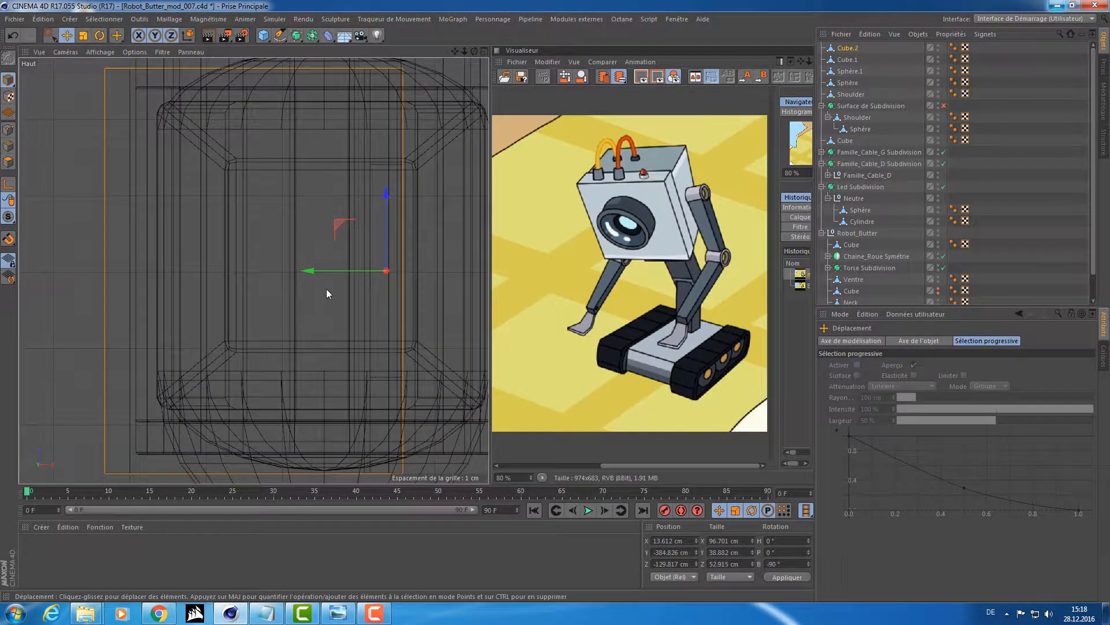
middle_click(326, 290)
middle_click(162, 356)
scroll(162, 355, down, 1)
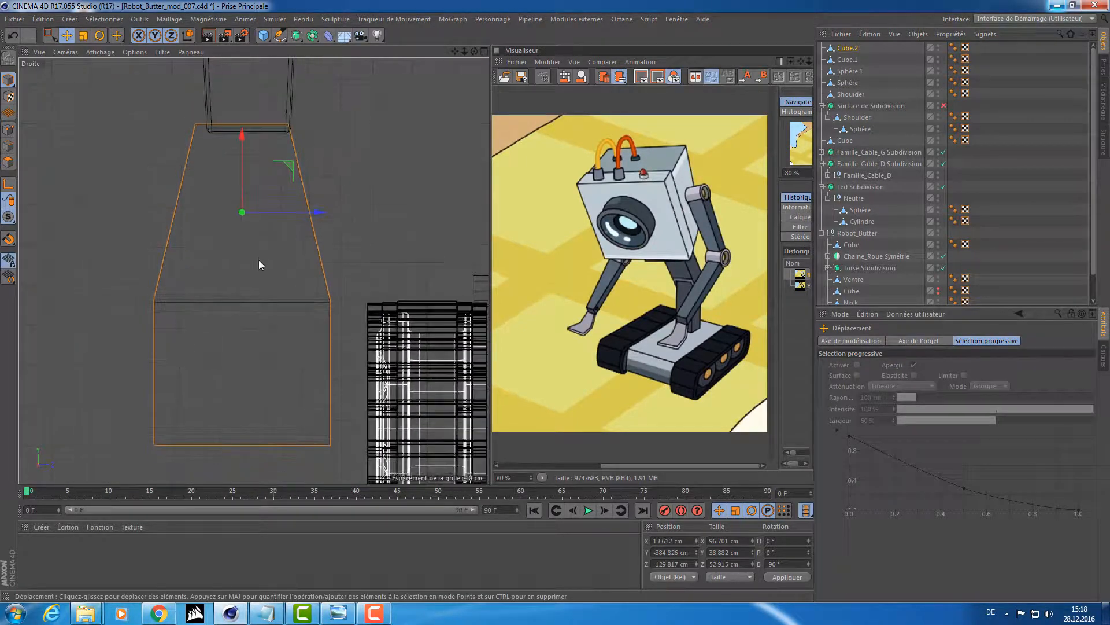
alt+middle_drag(258, 259, 249, 324)
alt+right_drag(255, 310, 309, 299)
drag(276, 267, 286, 263)
alt+right_drag(320, 284, 279, 293)
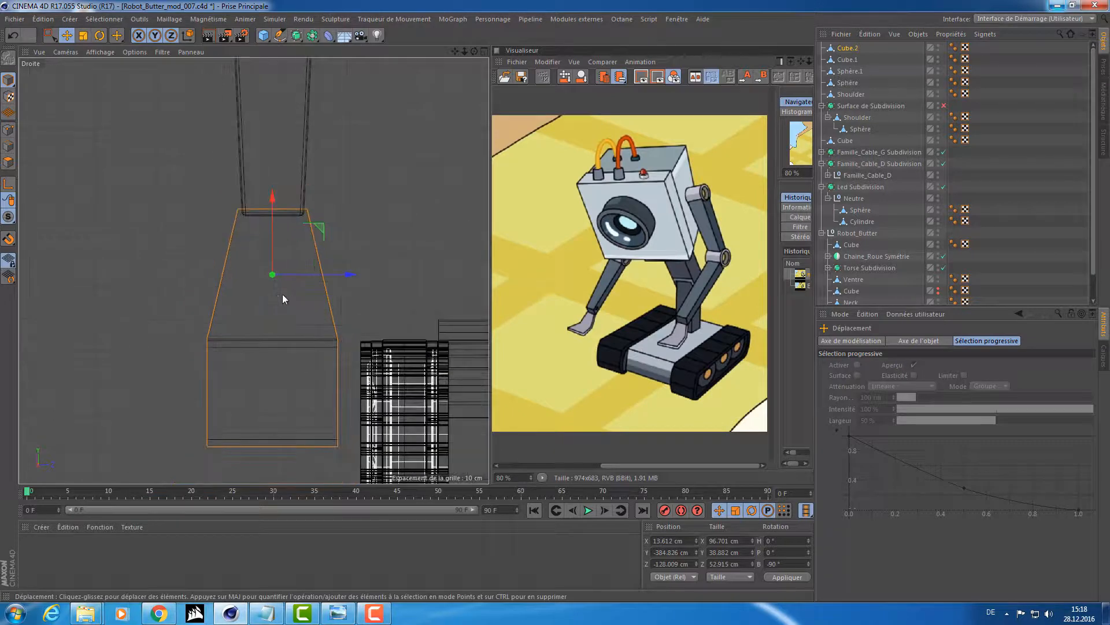
- In the perspective view, scale the hand uniformly down to about 77.0 × 30.9 × 42.1 cm to fit the forearm's end
middle_click(301, 294)
middle_click(183, 175)
alt+drag(285, 225, 319, 265)
alt+right_drag(319, 265, 345, 262)
alt+drag(344, 261, 314, 224)
alt+right_drag(313, 224, 343, 224)
alt+middle_drag(342, 223, 312, 277)
alt+drag(312, 282, 245, 268)
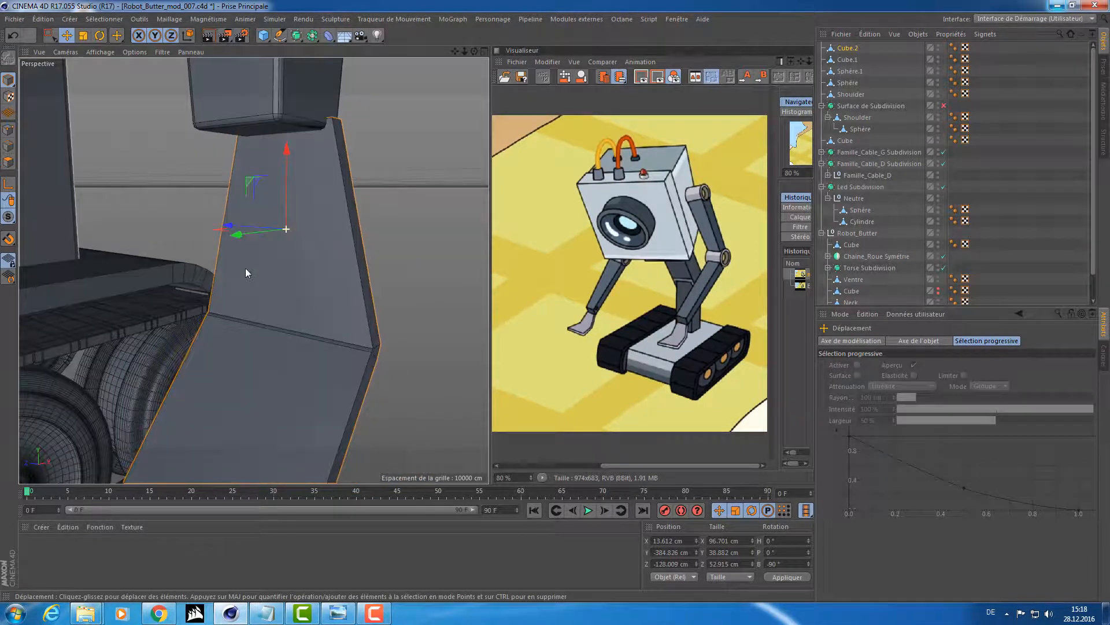
key(t)
drag(391, 195, 97, 191)
drag(199, 186, 159, 193)
- Move the hand up into the forearm's end at about Y -380.4, Z -127.7 cm
alt+drag(159, 193, 223, 177)
key(e)
alt+right_drag(279, 185, 259, 279)
drag(260, 220, 260, 216)
drag(299, 291, 302, 290)
- In the right view, scale the hand to about 69.4 × 27.9 × 38.0 cm and raise it to about Y -378.3 cm
middle_click(301, 290)
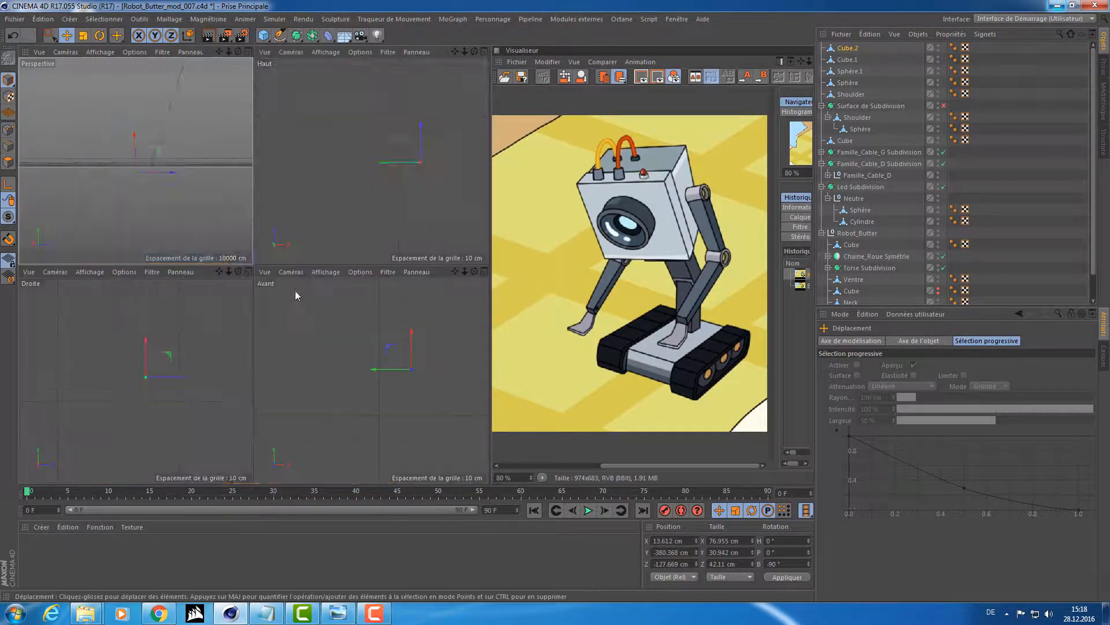
middle_click(207, 303)
scroll(353, 135, up, 8)
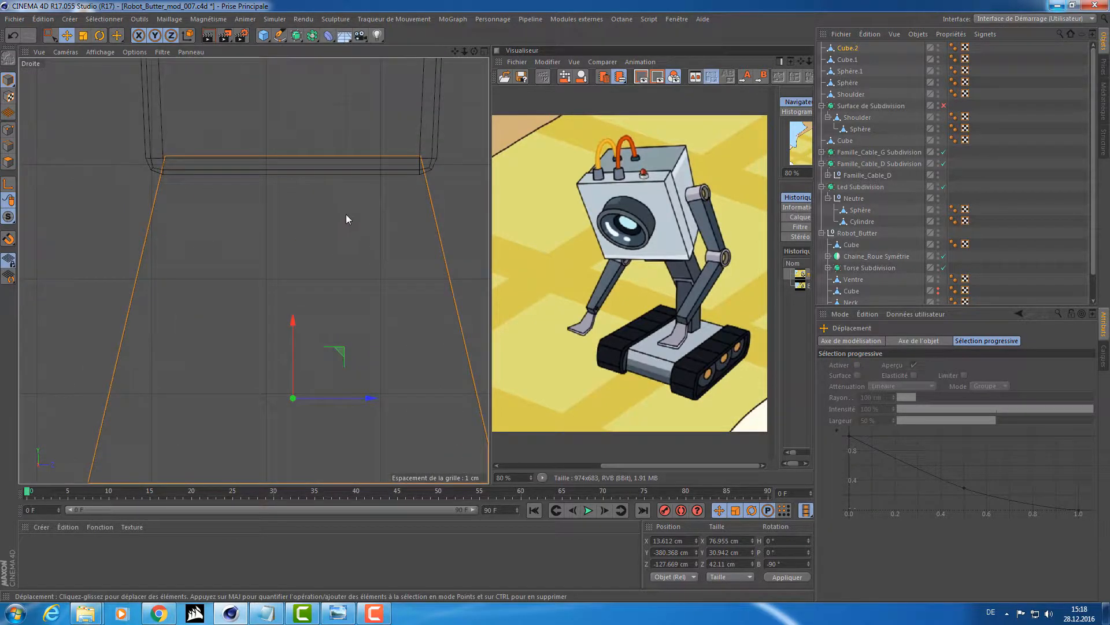
key(t)
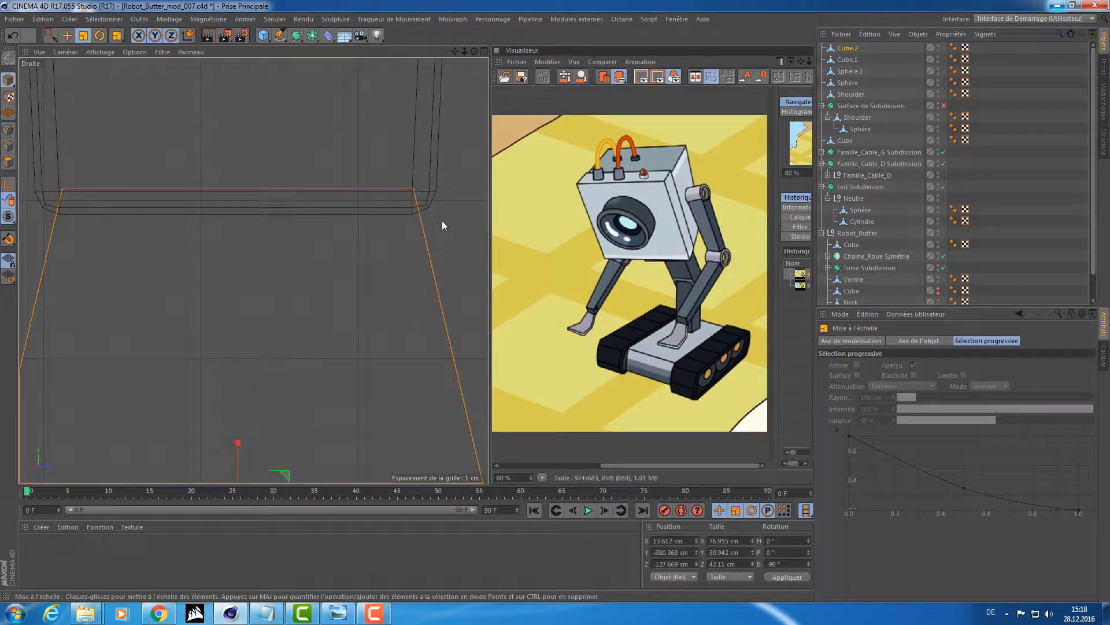
drag(443, 226, 409, 231)
key(e)
drag(238, 444, 241, 416)
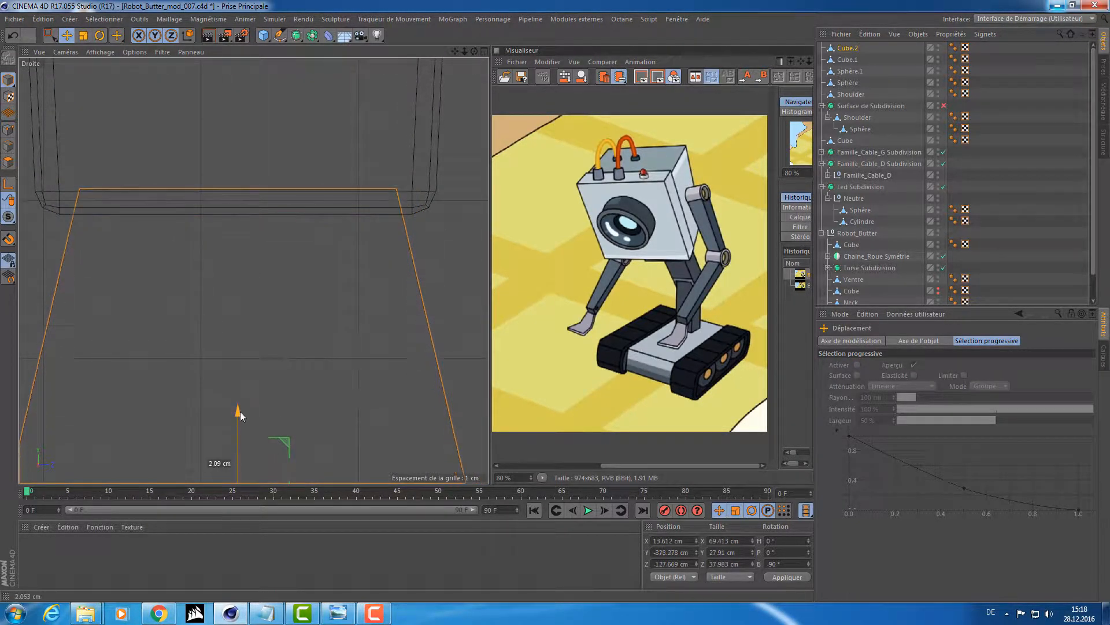
scroll(330, 261, down, 10)
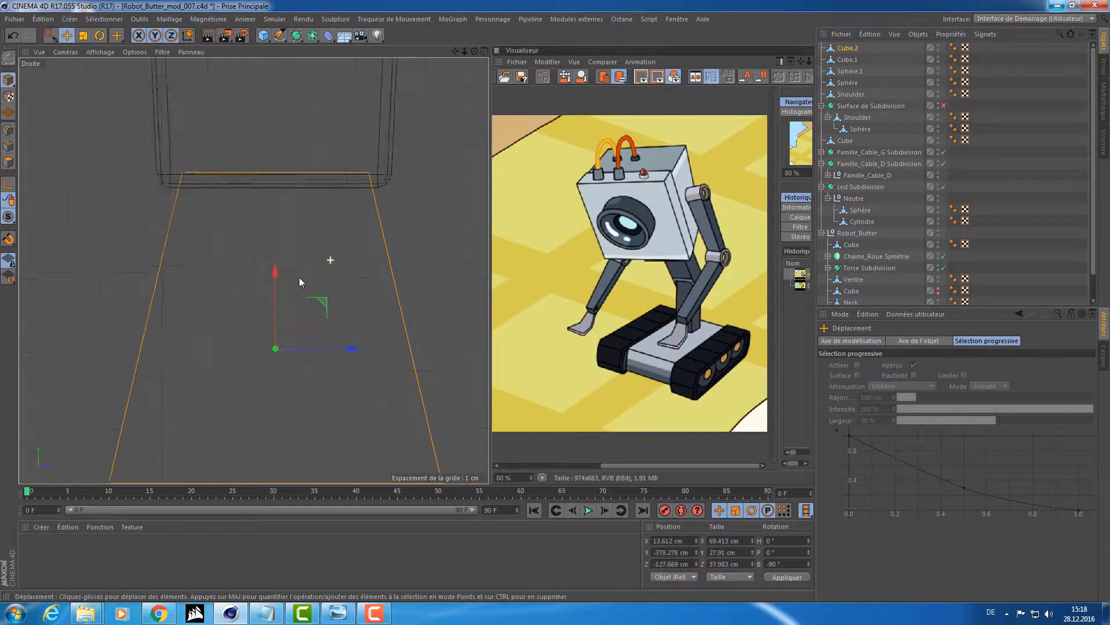
- Enlarge the hand slightly to about 70.9 × 28.5 × 38.8 cm and lower it to about Y -378.8 cm
key(t)
drag(250, 287, 260, 286)
key(e)
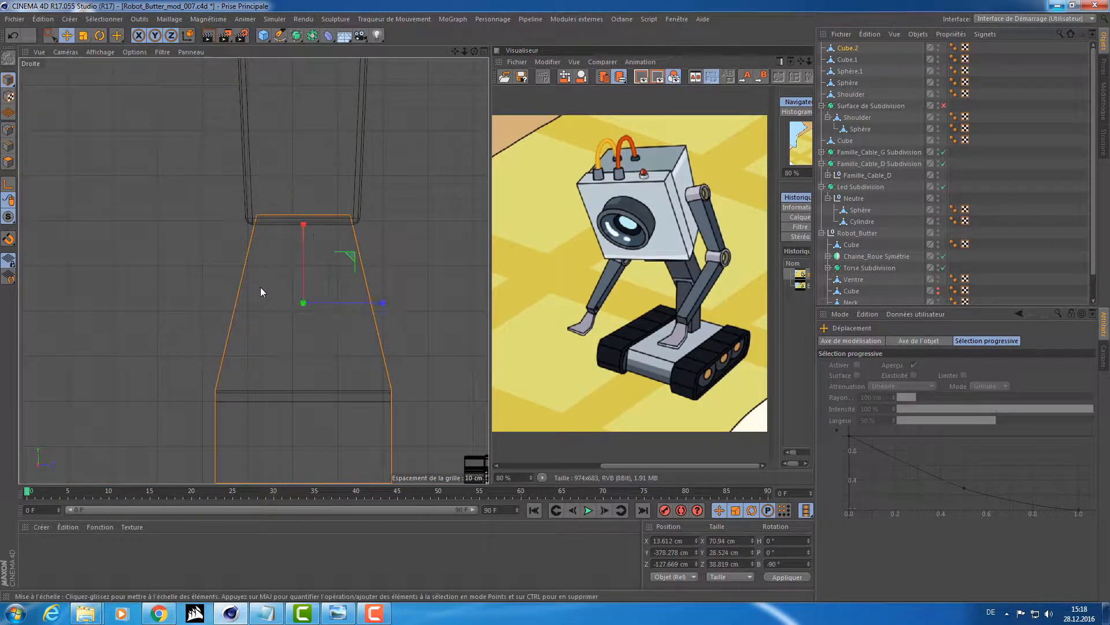
drag(302, 230, 341, 235)
- In the perspective view, use rectangle selection in polygon mode to isolate the hand's end face hidden inside the forearm
key(F1)
scroll(341, 235, down, 5)
alt+drag(277, 212, 369, 352)
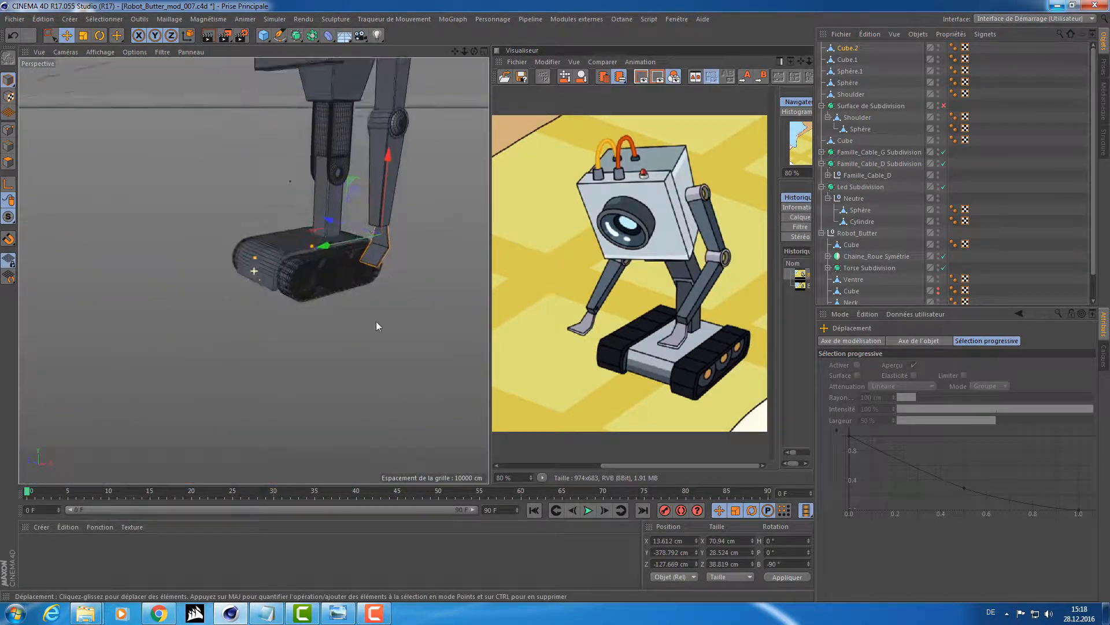
scroll(369, 353, up, 10)
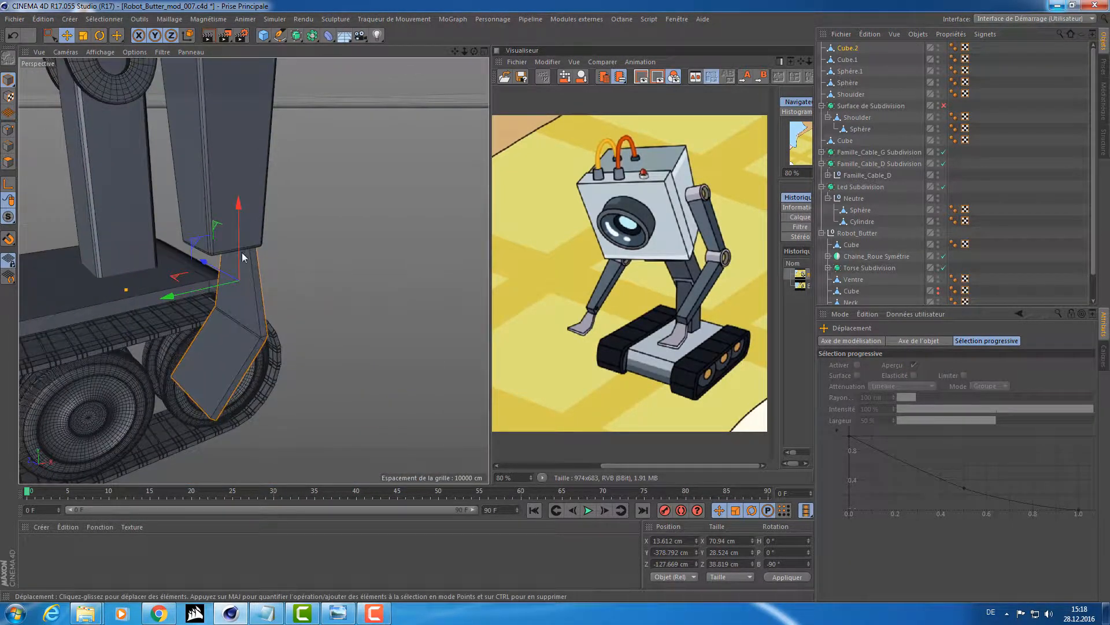
alt+drag(299, 248, 228, 271)
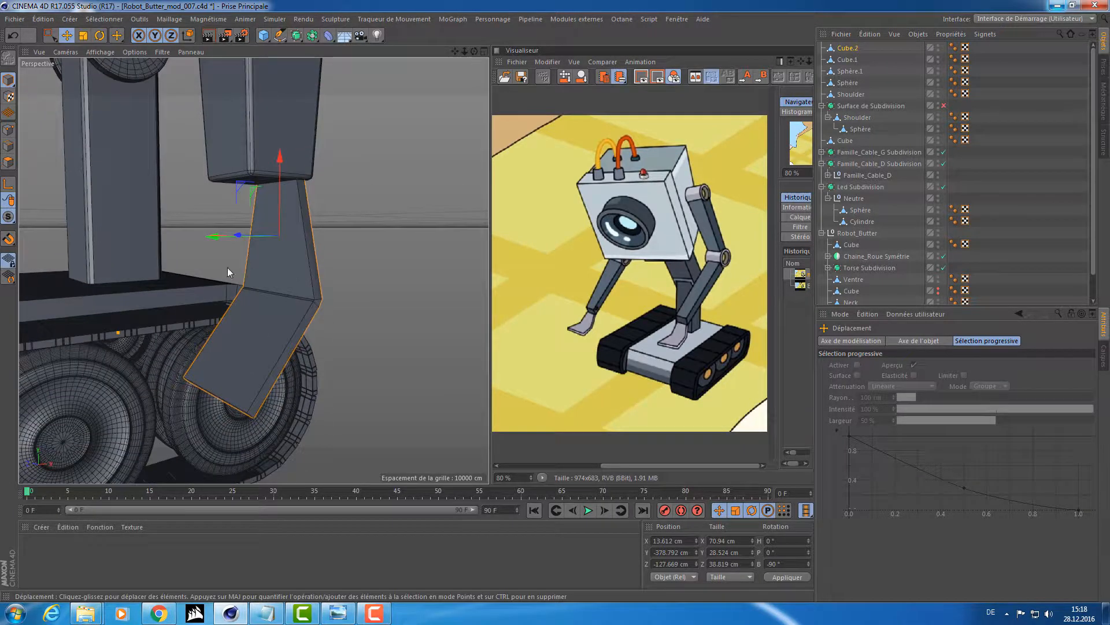
key(0)
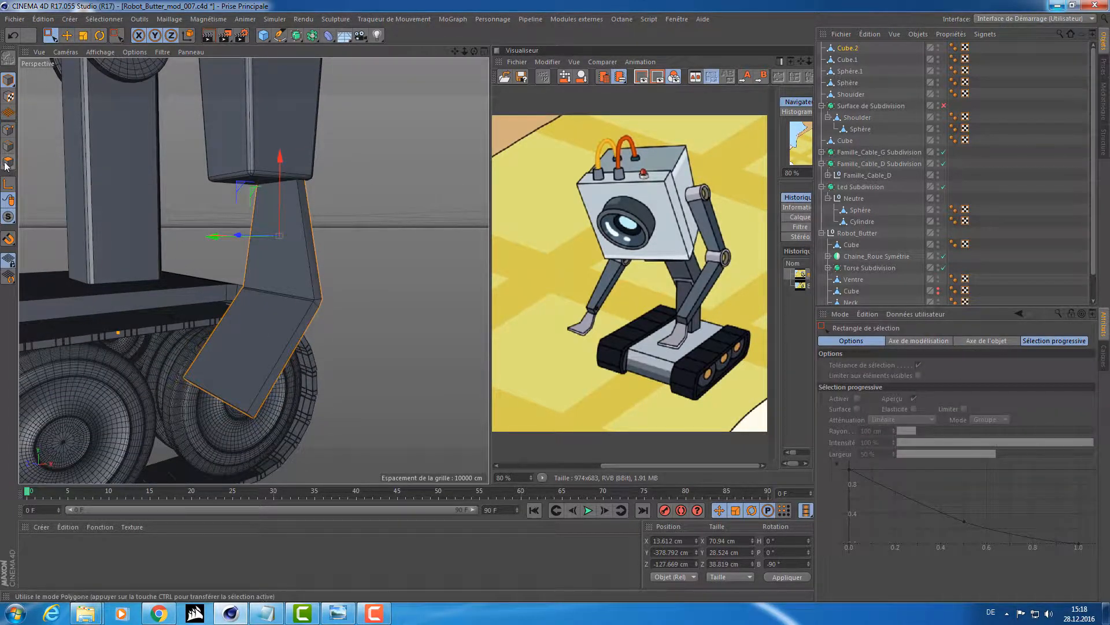
click(8, 162)
drag(138, 173, 369, 282)
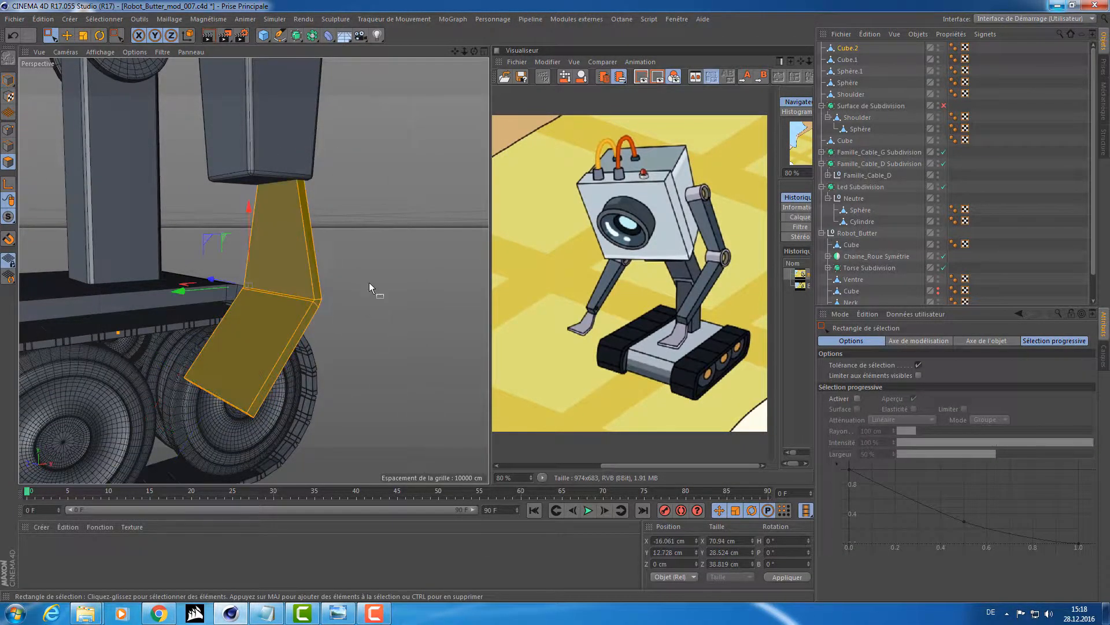
drag(390, 223, 106, 460)
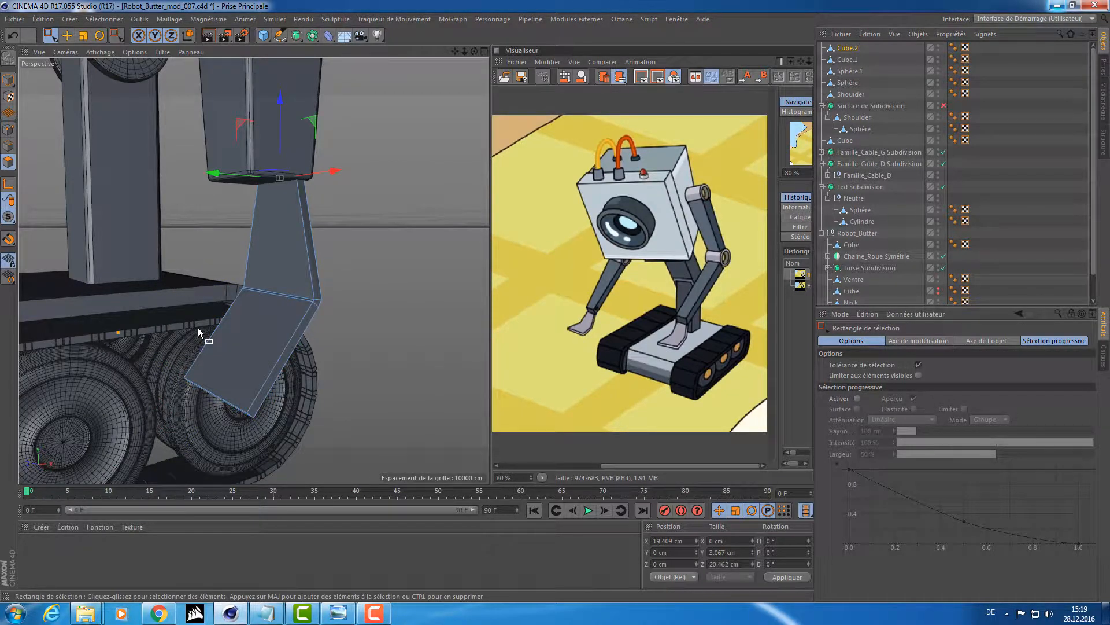
scroll(273, 157, up, 5)
scroll(258, 158, down, 6)
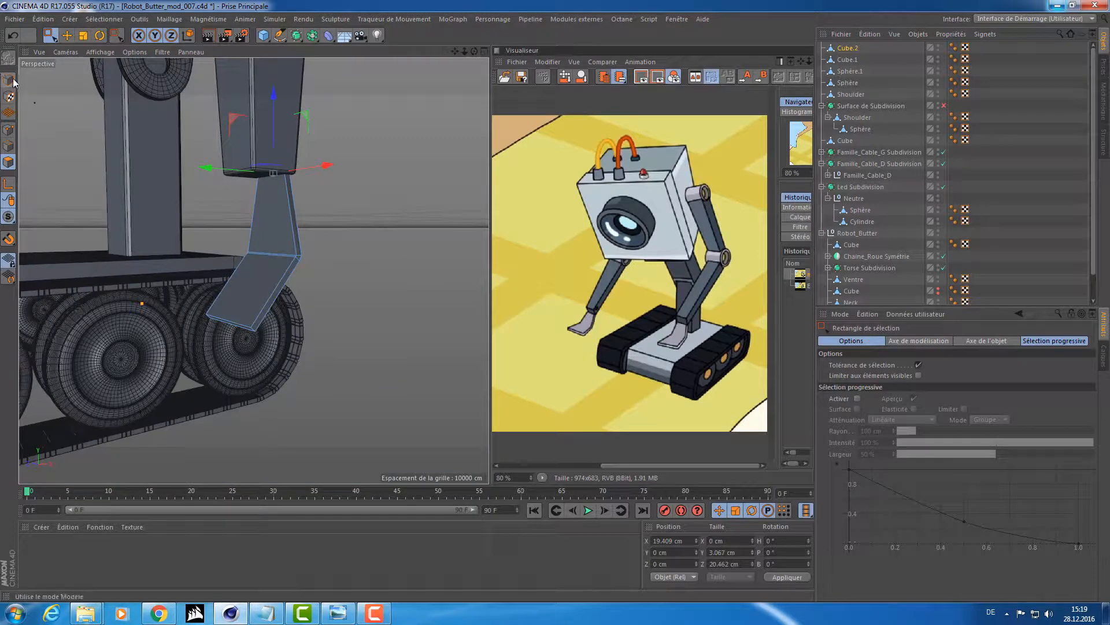
- Pull the hand out of the forearm to about X 53.0 cm to inspect its end face, and undo the move
click(13, 83)
key(e)
alt+drag(240, 218, 333, 207)
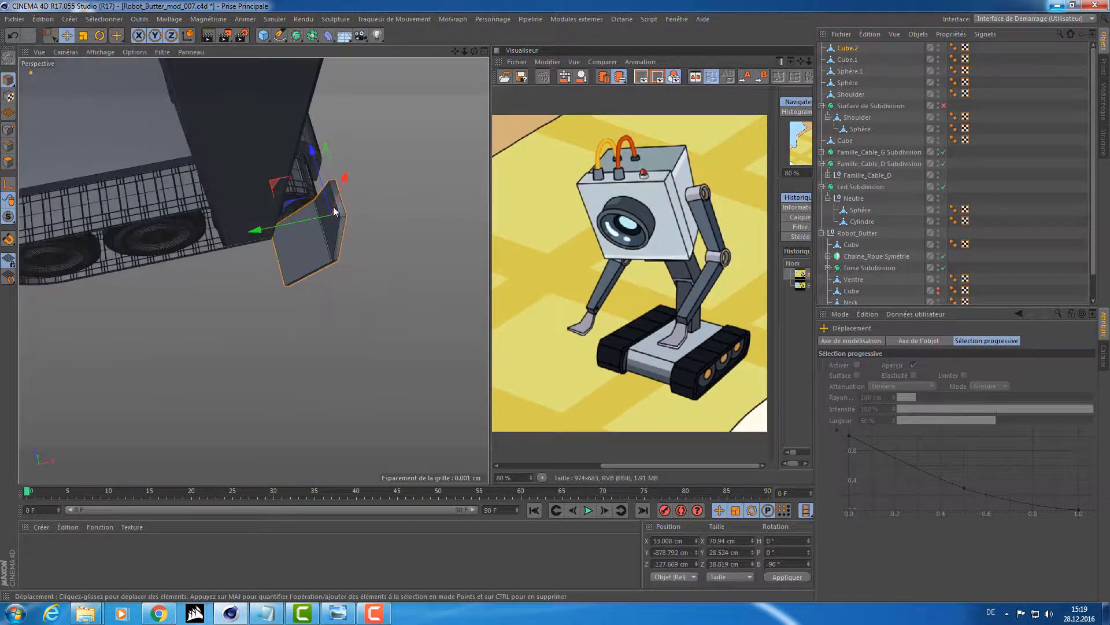
scroll(431, 175, up, 6)
scroll(412, 182, up, 4)
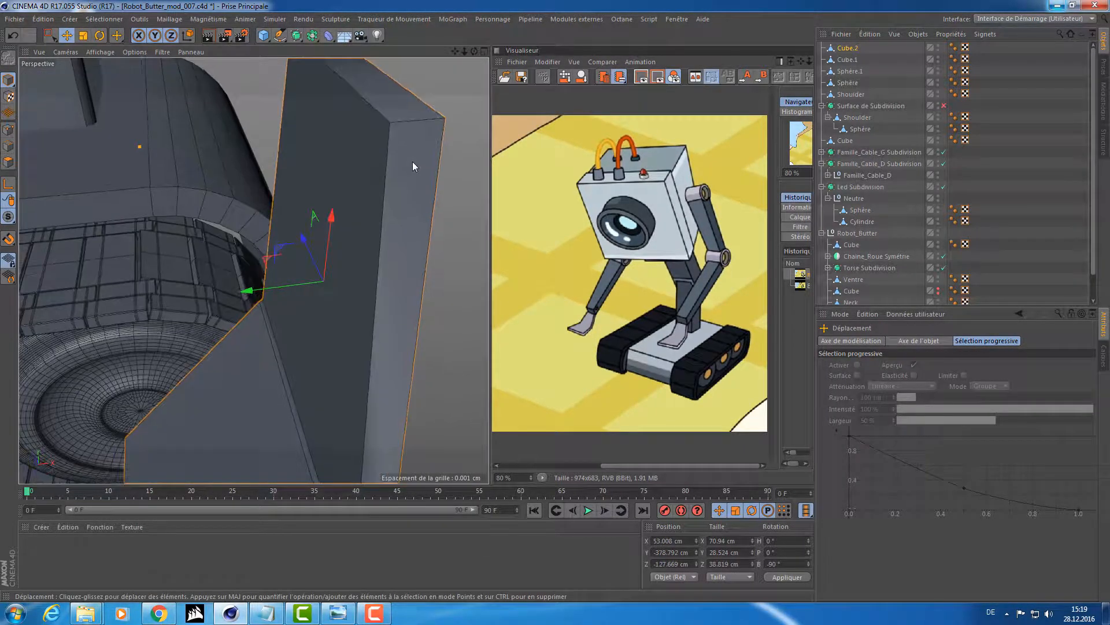
key(ctrl+z)
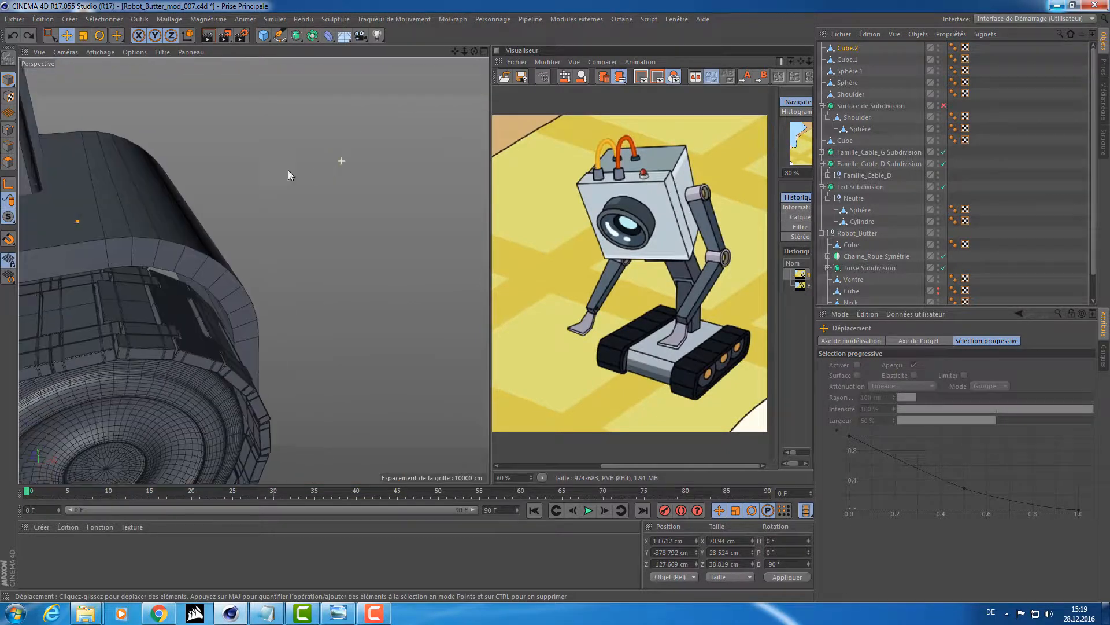
key(o)
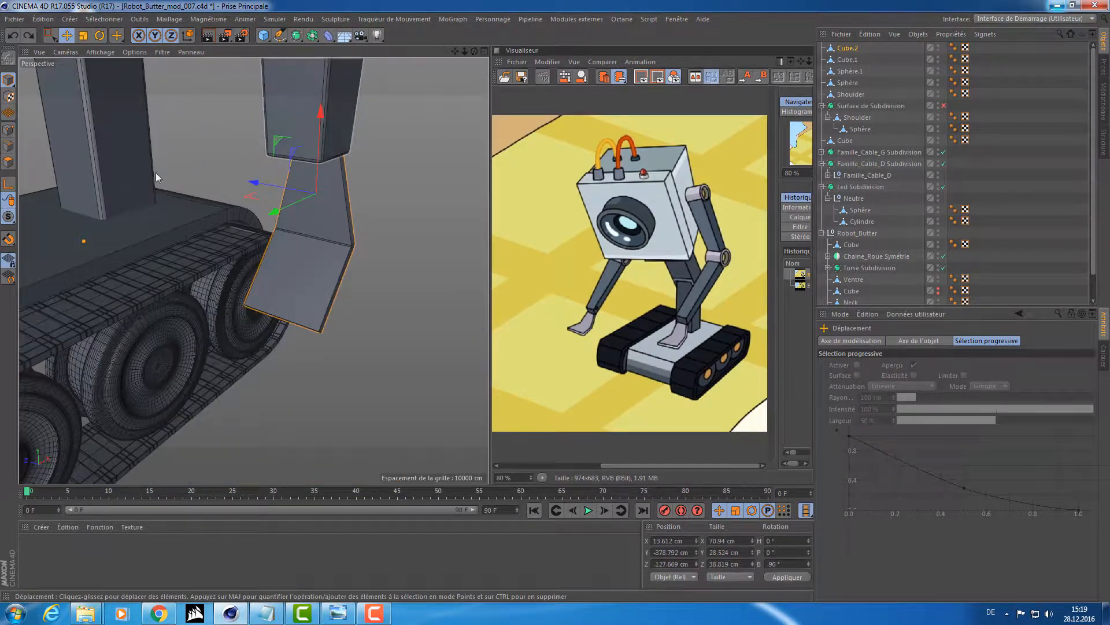
- In polygon mode, delete the selected end face of the hand inside the forearm
click(8, 162)
alt+drag(203, 170, 259, 162)
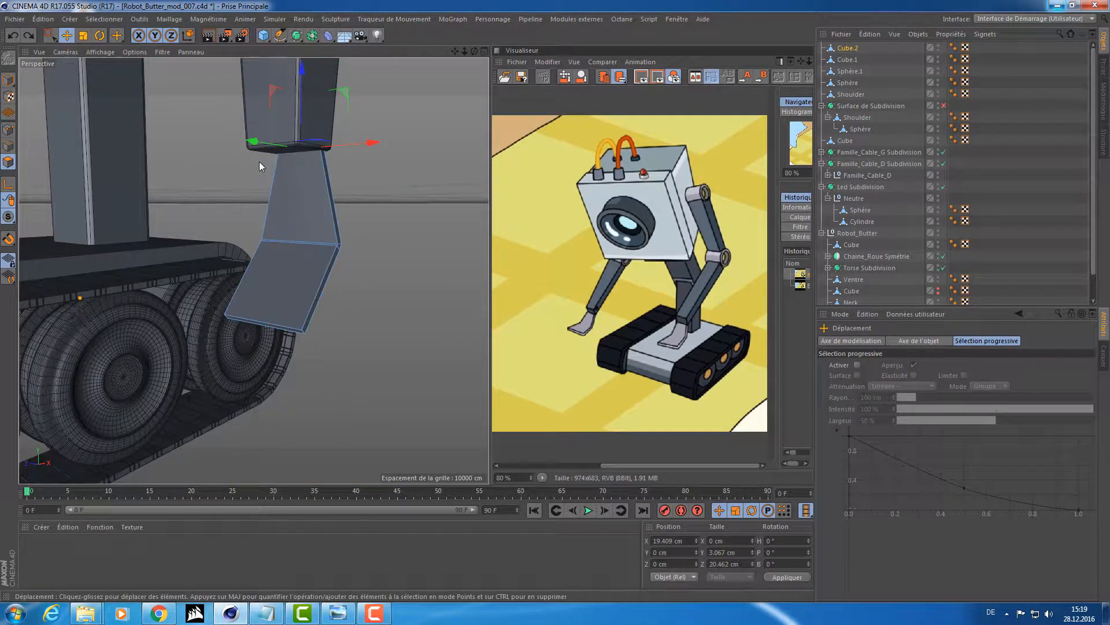
click(259, 161)
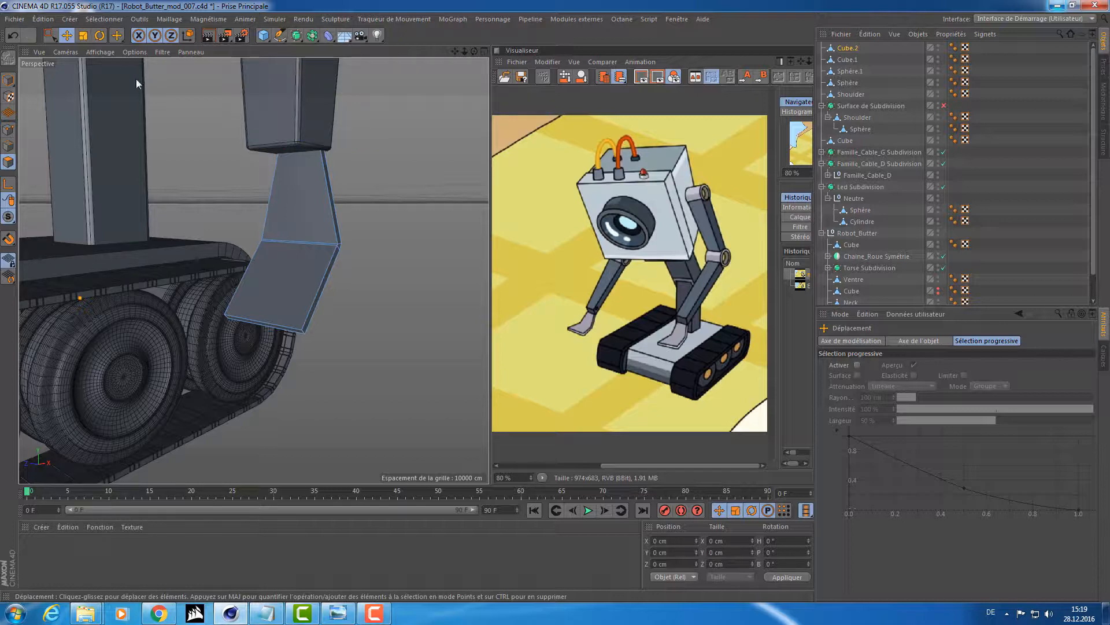
- In model mode, move the hand out to about X 48.5 cm to check its open end, and undo the move
click(8, 80)
alt+drag(273, 90, 254, 159)
drag(251, 222, 324, 193)
alt+drag(421, 160, 307, 182)
alt+right_drag(306, 182, 364, 181)
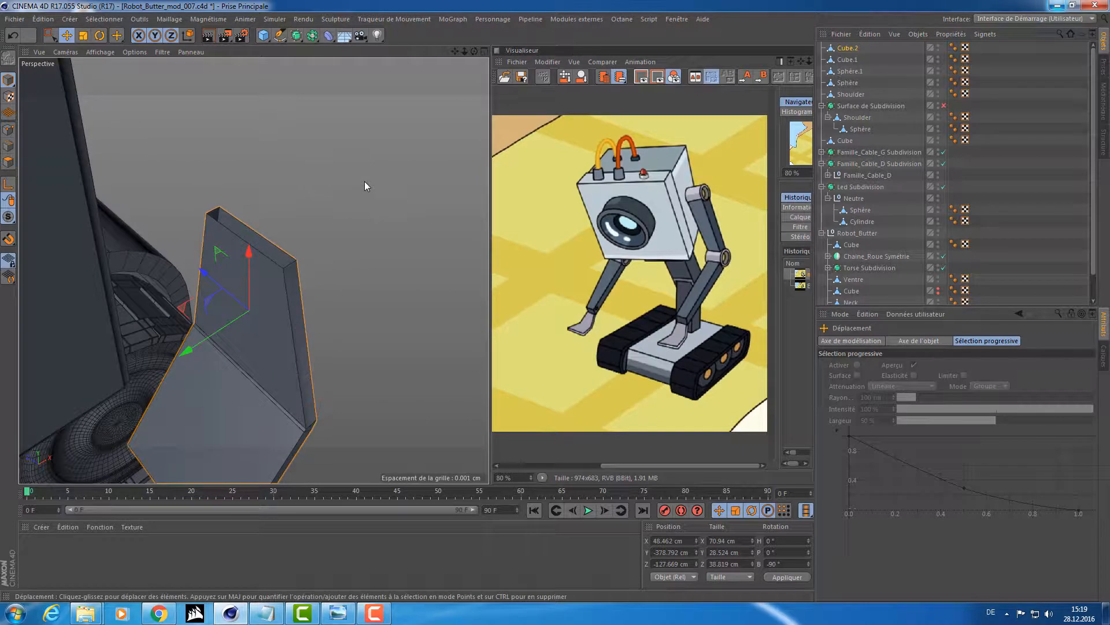
key(ctrl+z)
- Save the Robot_Butter_mod_007.c4d project
alt+drag(343, 204, 344, 172)
key(ctrl+s)
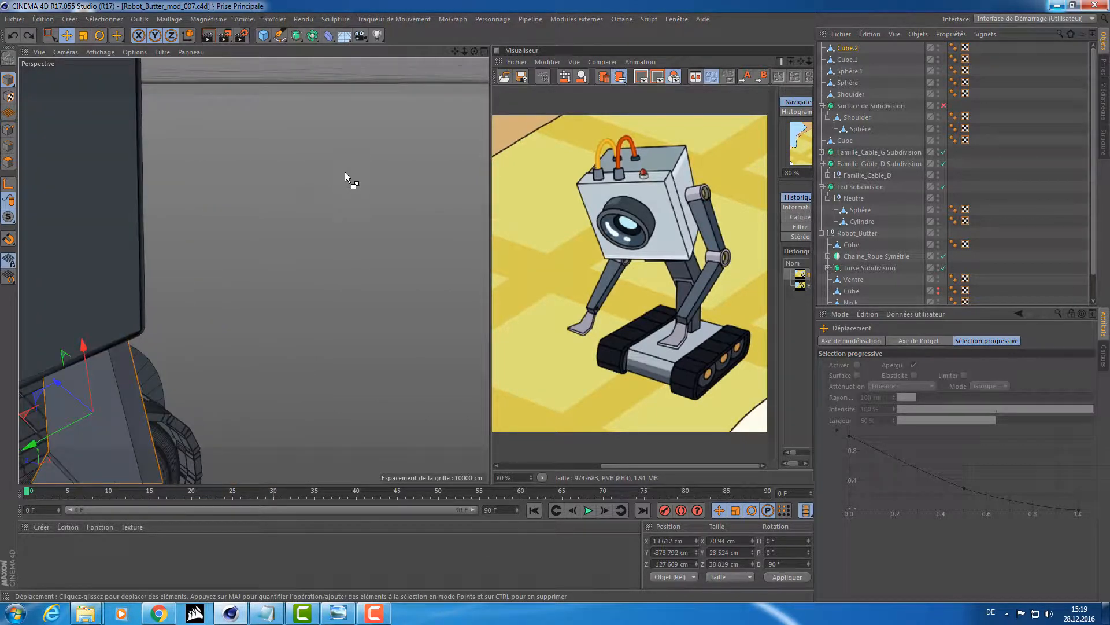
- In edge mode, select all of the hand's edges and examine the edge loops around its bend with Loop Selection
alt+right_drag(345, 172, 276, 196)
alt+drag(276, 196, 263, 171)
alt+drag(296, 294, 281, 290)
alt+right_drag(284, 280, 349, 282)
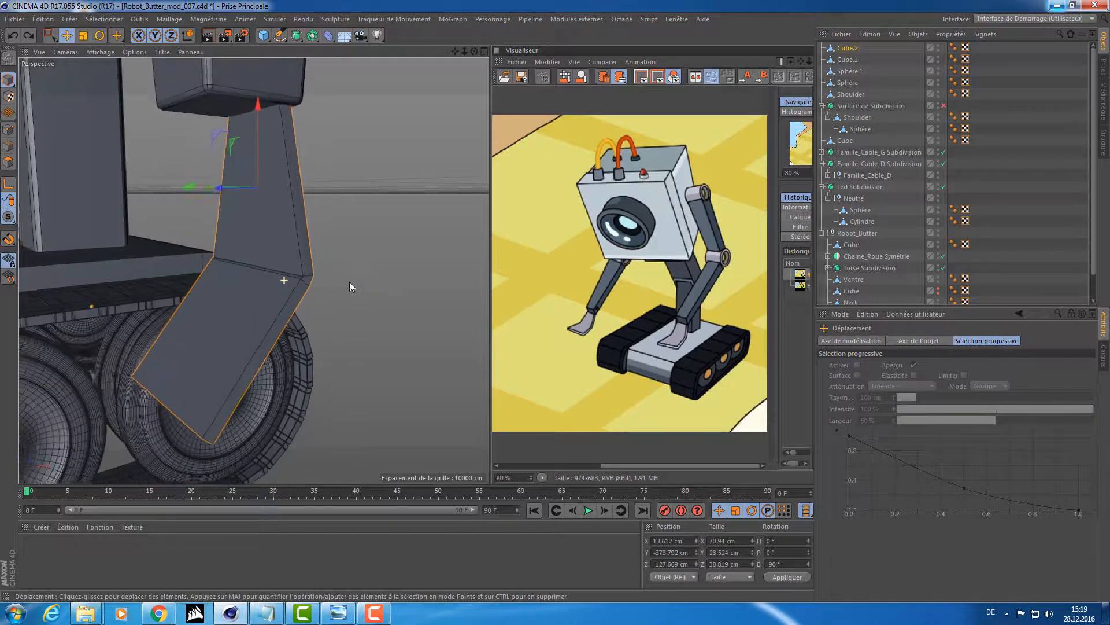
click(9, 146)
double_click(267, 264)
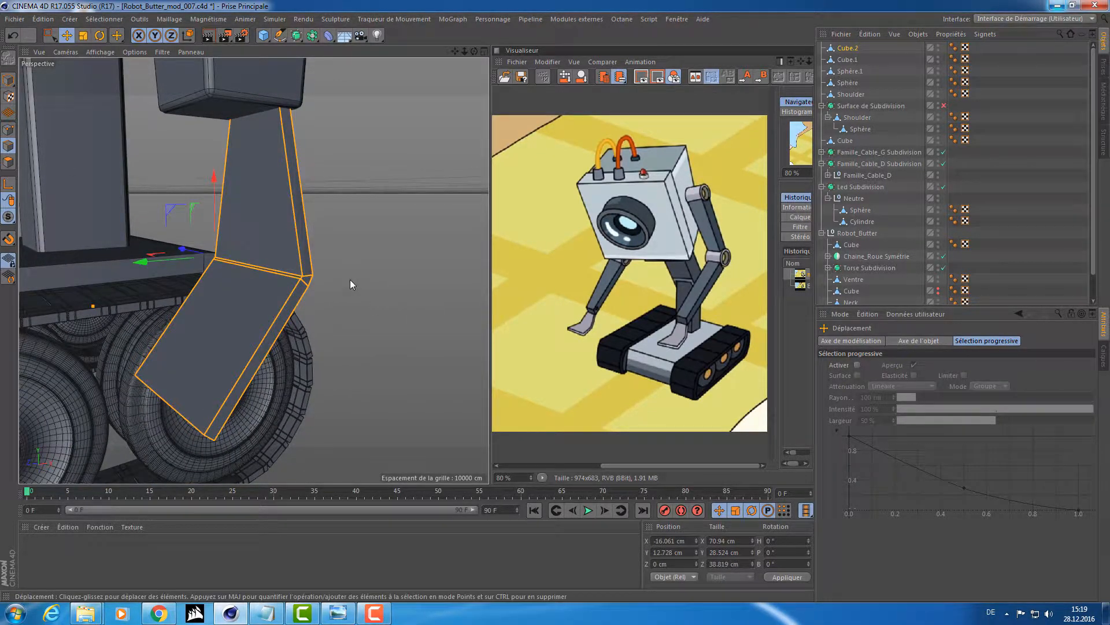
key(u)
key(l)
alt+right_drag(297, 284, 399, 284)
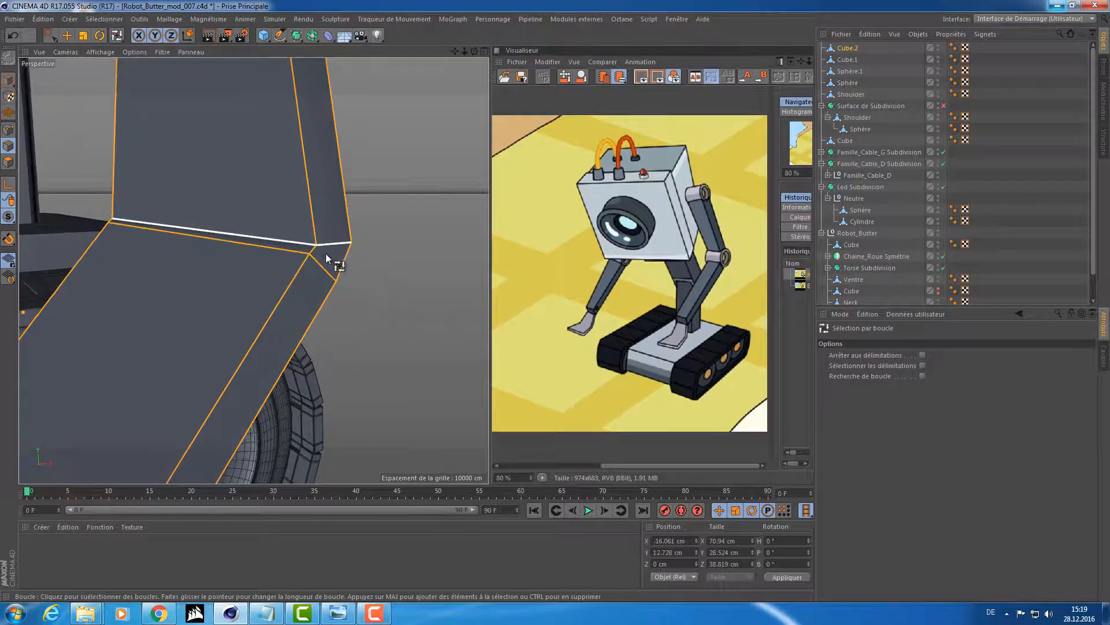
alt+drag(317, 261, 208, 270)
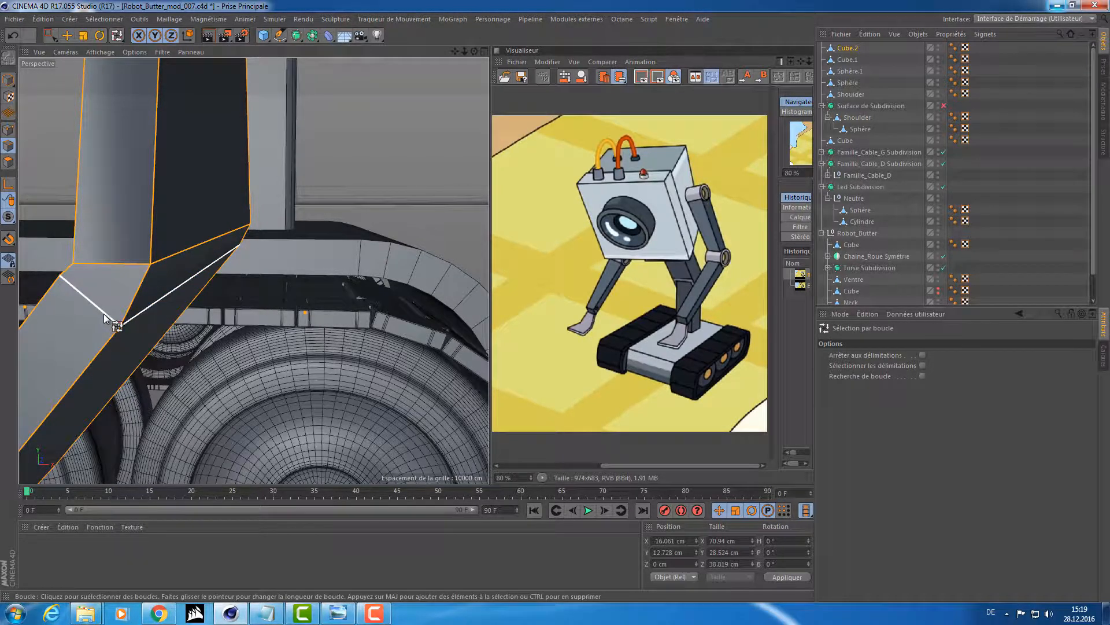
alt+drag(102, 303, 250, 281)
- In polygon mode, select and delete the narrow strip face running across the hand at its bend
click(8, 162)
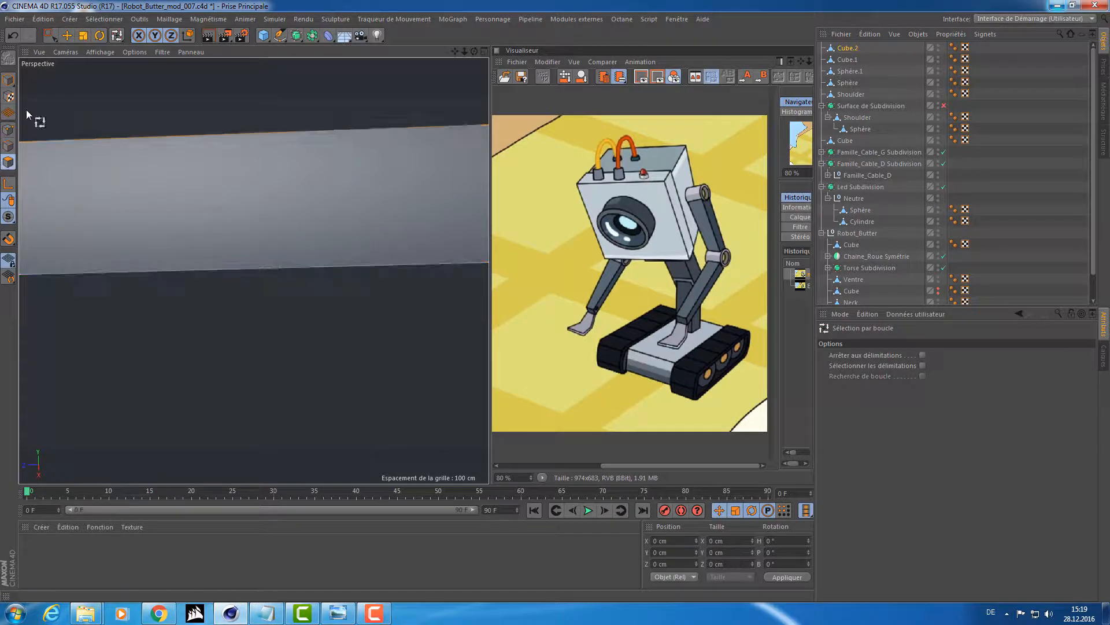
drag(48, 35, 74, 51)
click(151, 172)
alt+drag(152, 173, 217, 212)
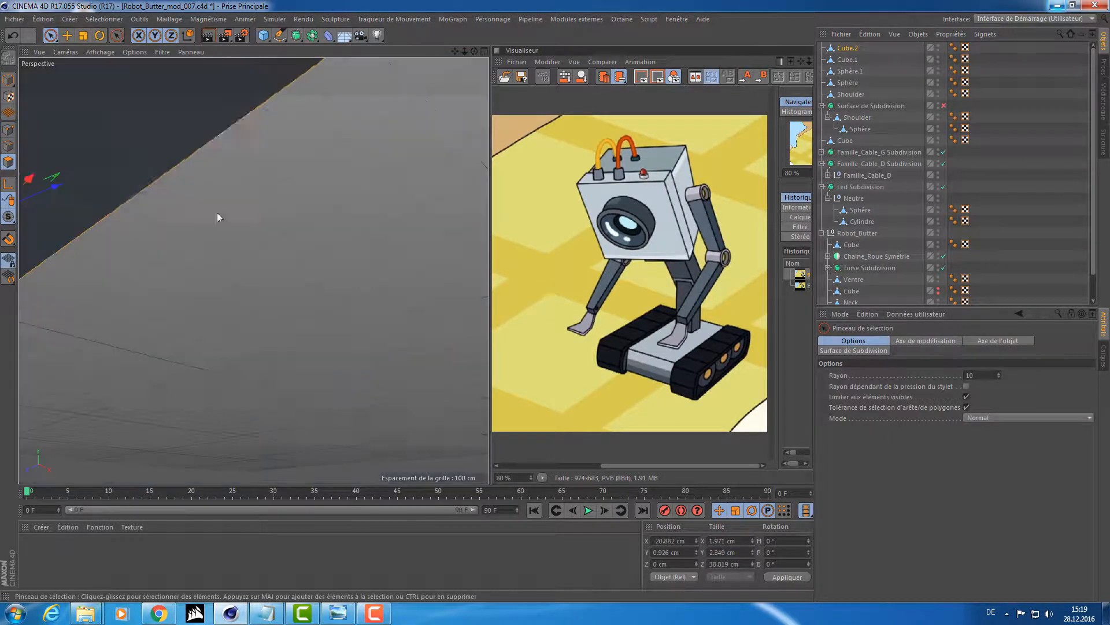
alt+right_drag(217, 213, 258, 206)
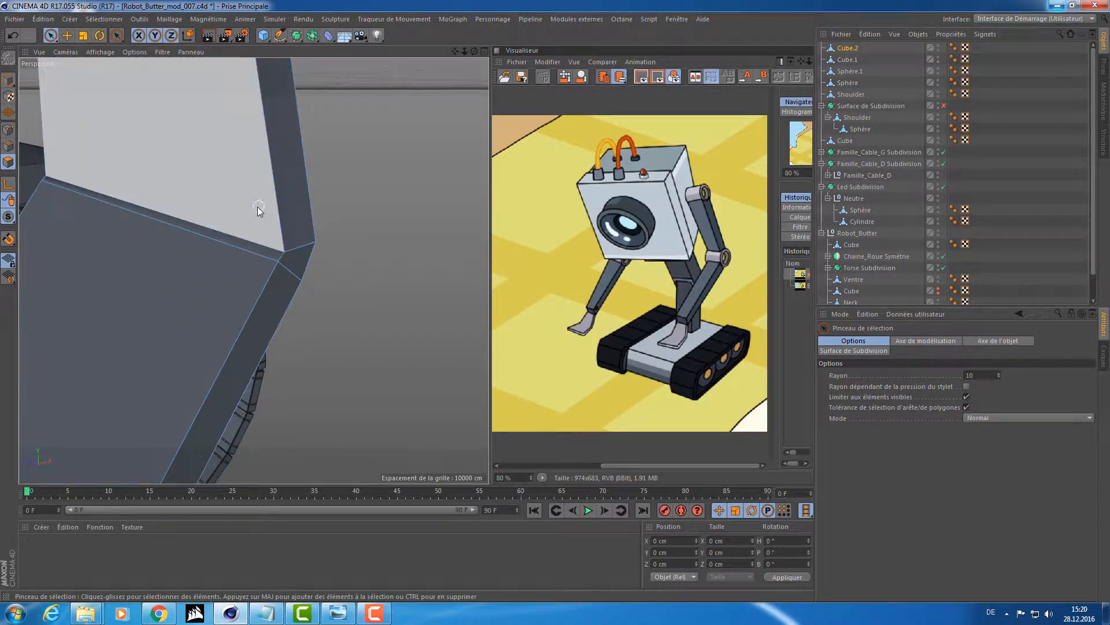
- In edge mode, select all of the hand's edges, leaving out the lower edge loop at the bend
click(8, 146)
key(ctrl+a)
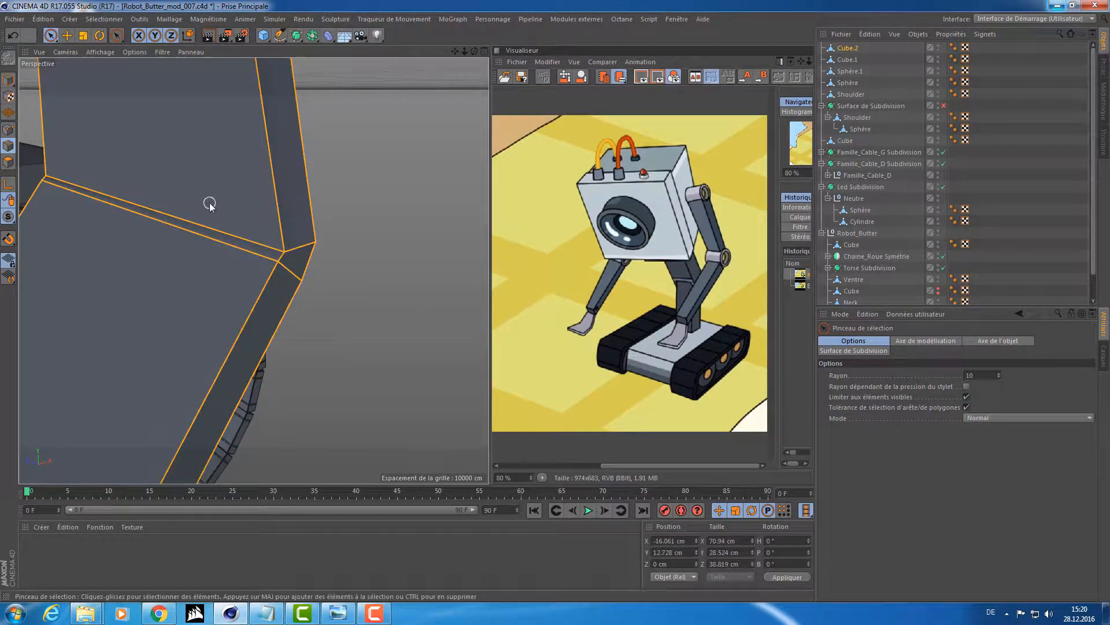
key(u)
key(l)
ctrl+click(219, 244)
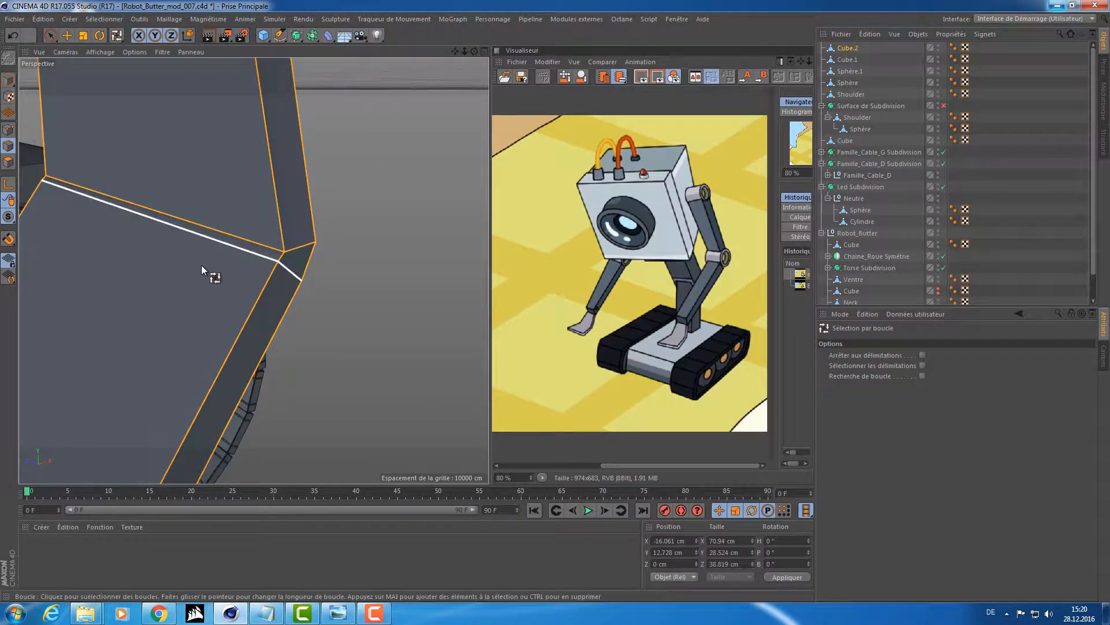
- Try bevelling the selected hand edges with an offset of 1.52 cm and of 0.3 cm, and undo the bevel
alt+drag(403, 272, 334, 255)
key(m)
key(s)
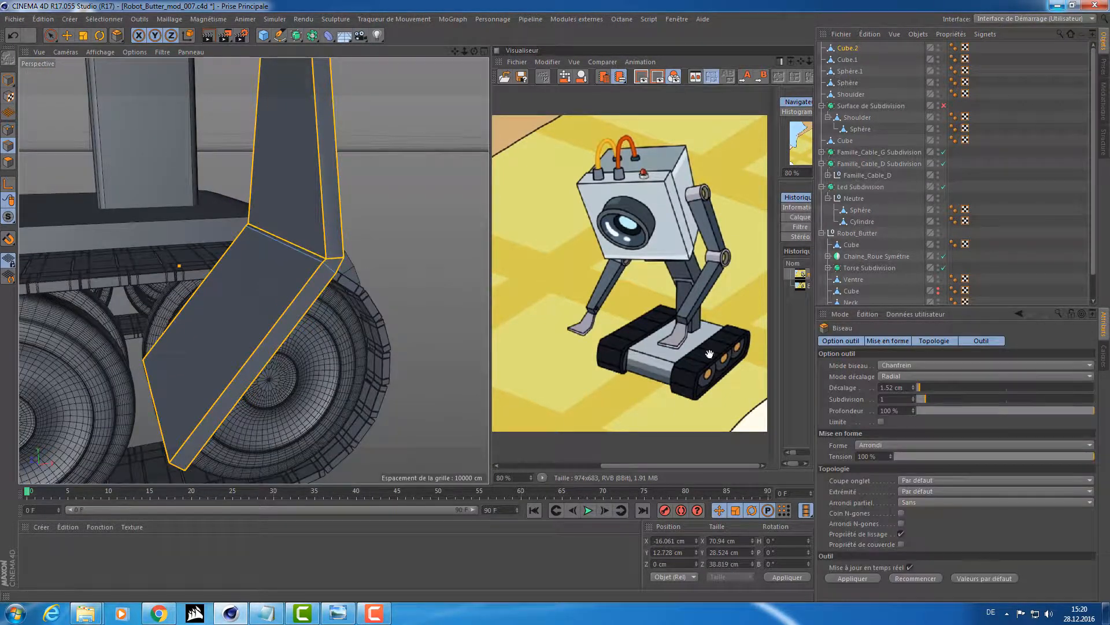
click(905, 387)
key(Return)
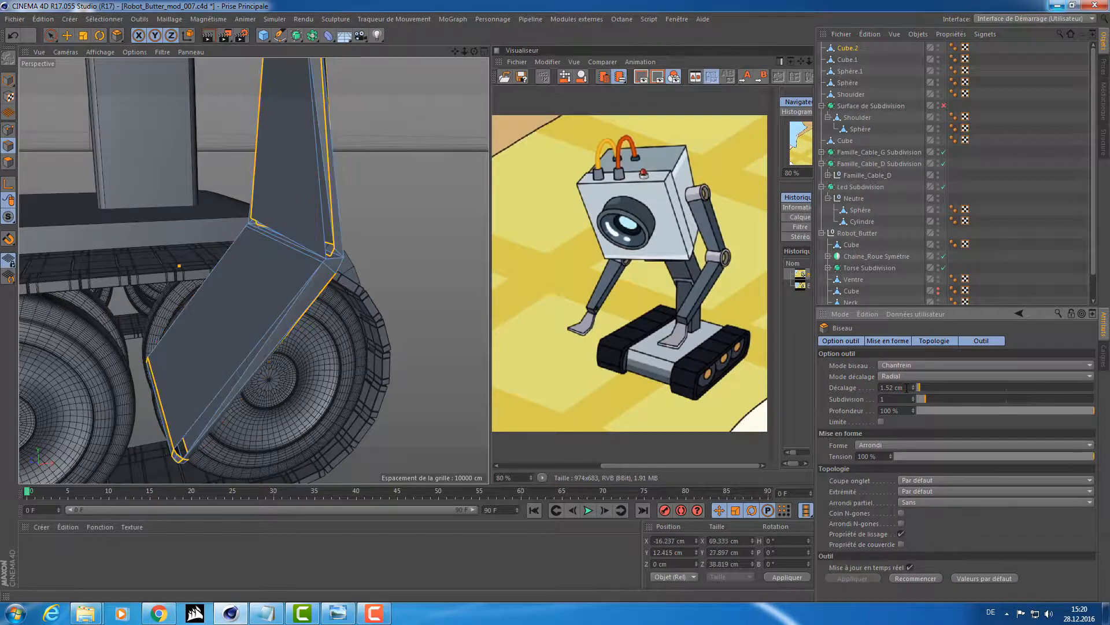
alt+drag(411, 212, 389, 252)
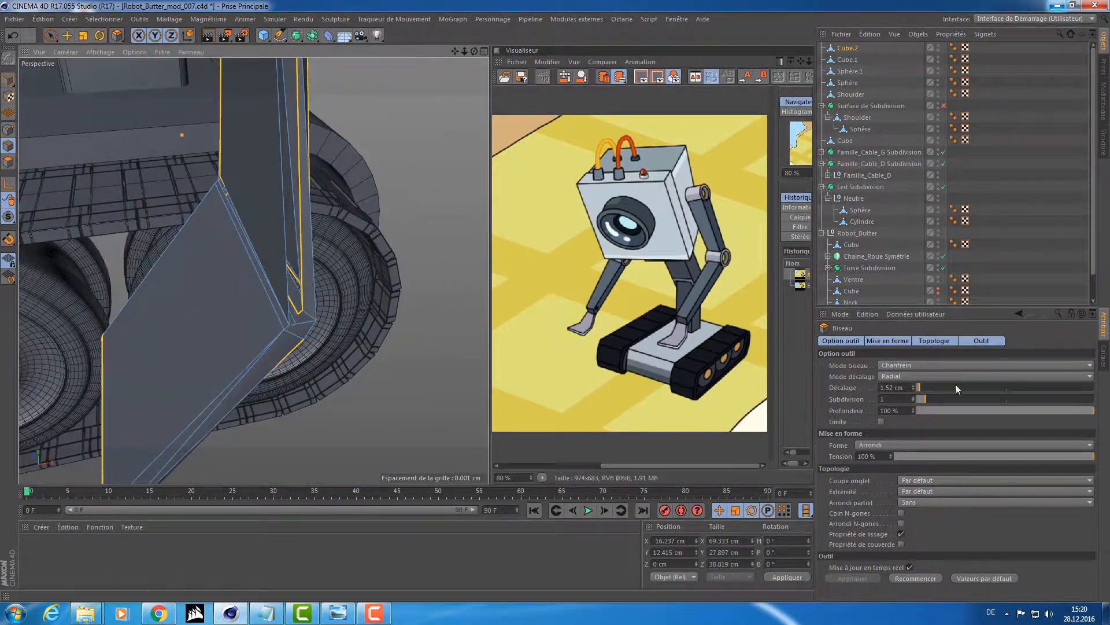
scroll(943, 387, down, 2)
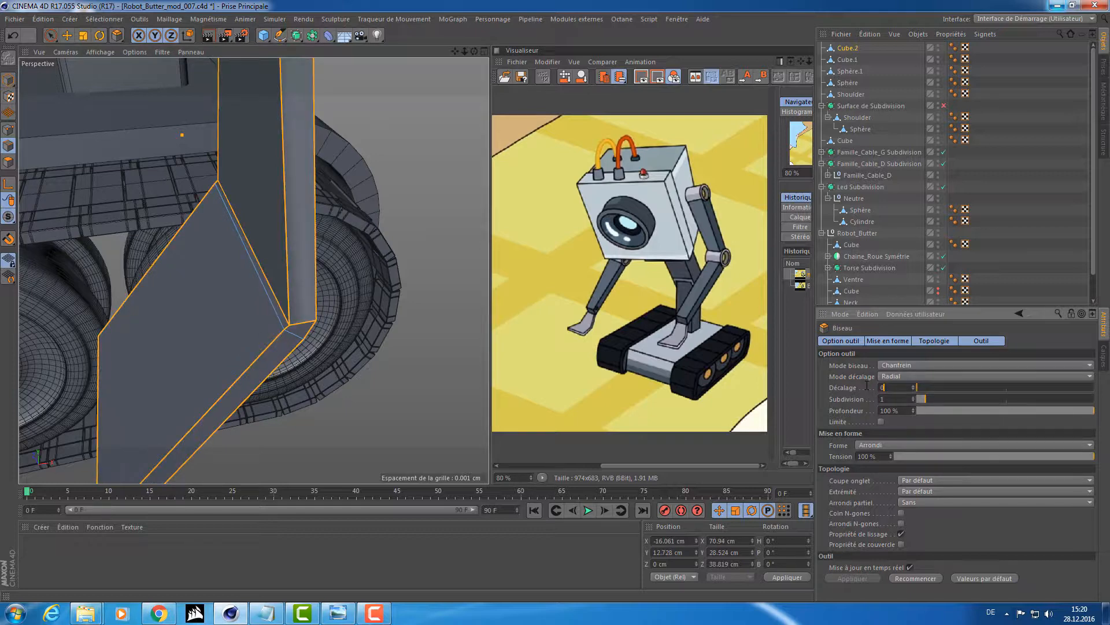
key(Return)
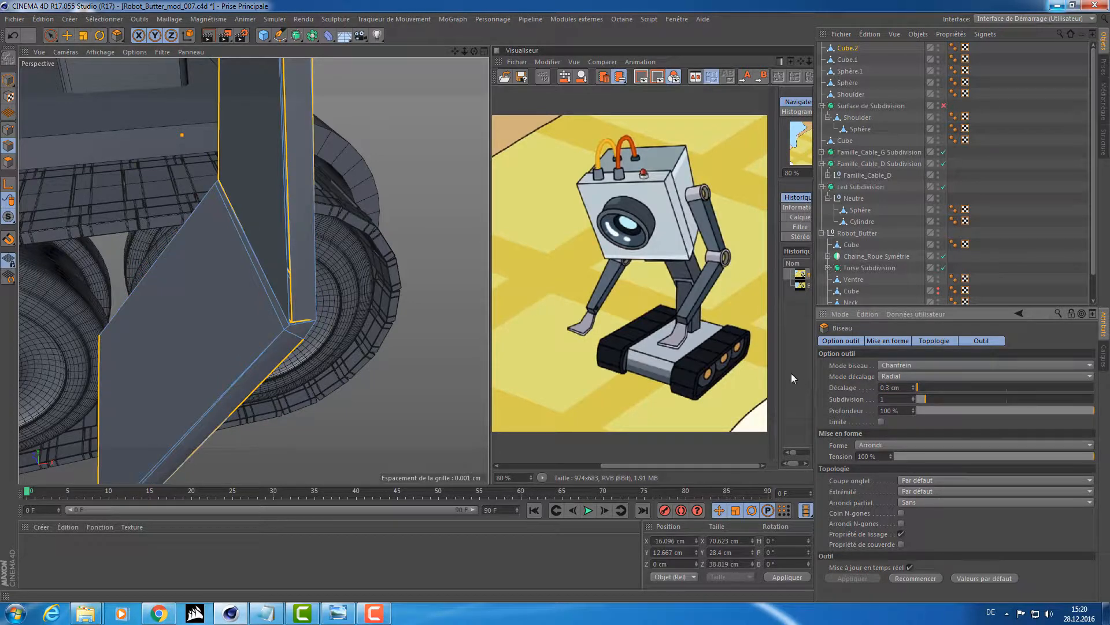
key(ctrl+z)
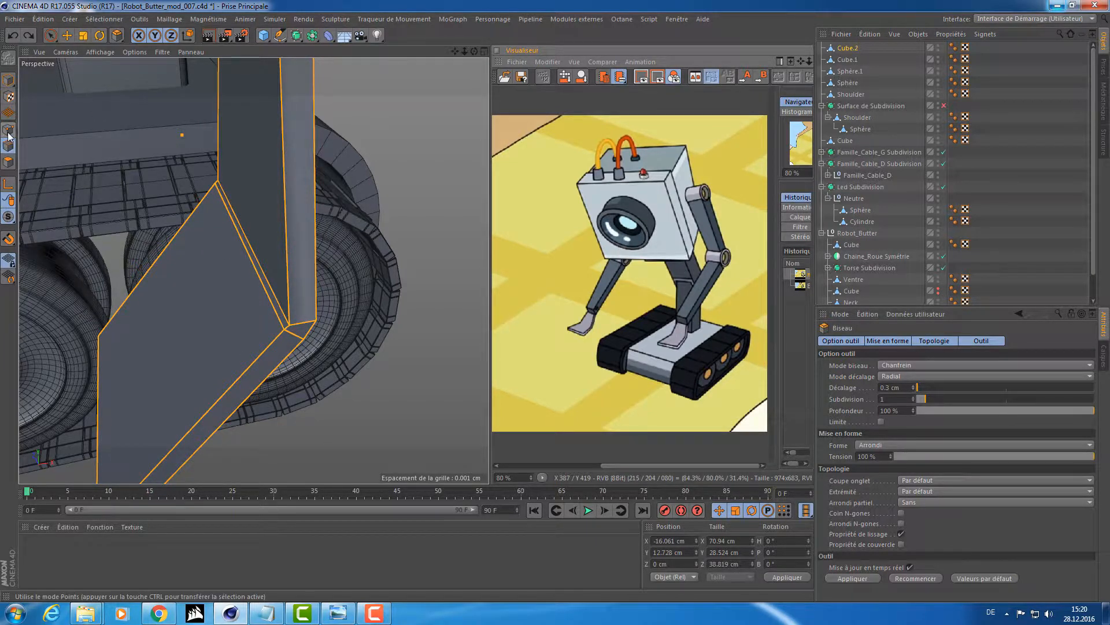
- Check the corner point at the hand's bend and delete the remaining strip face inside the hand
click(6, 148)
alt+drag(236, 319, 255, 237)
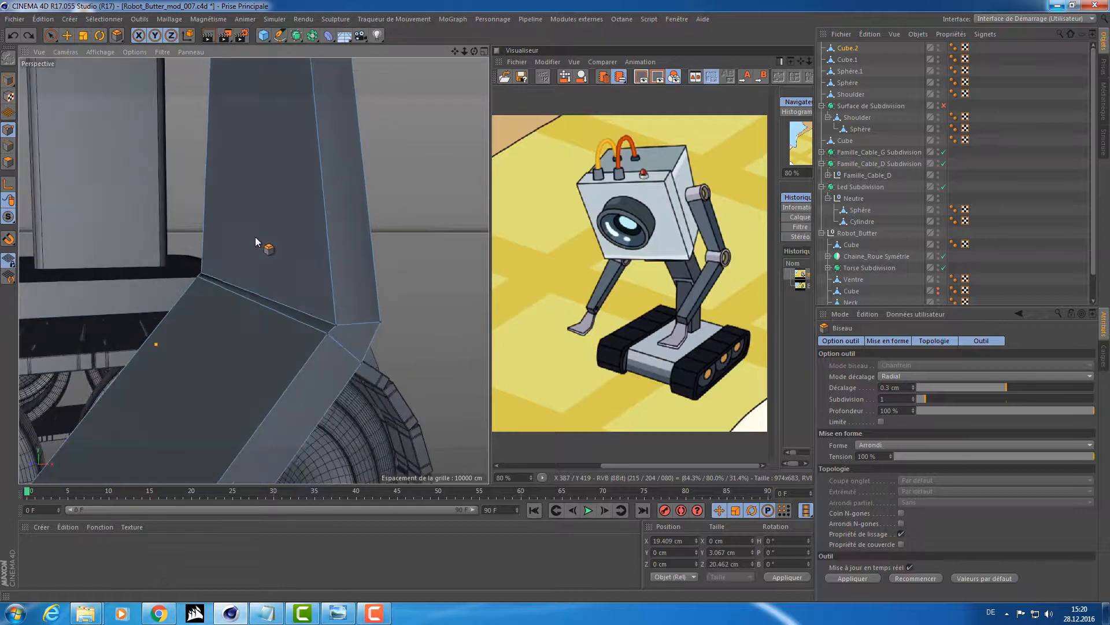
click(51, 39)
click(333, 322)
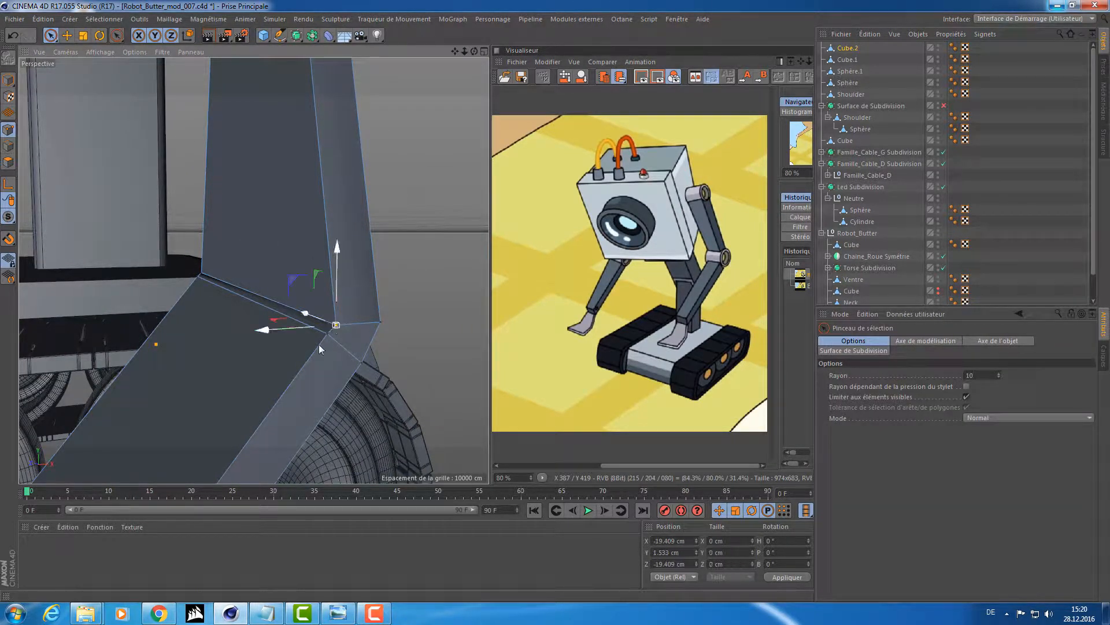
alt+drag(318, 345, 389, 216)
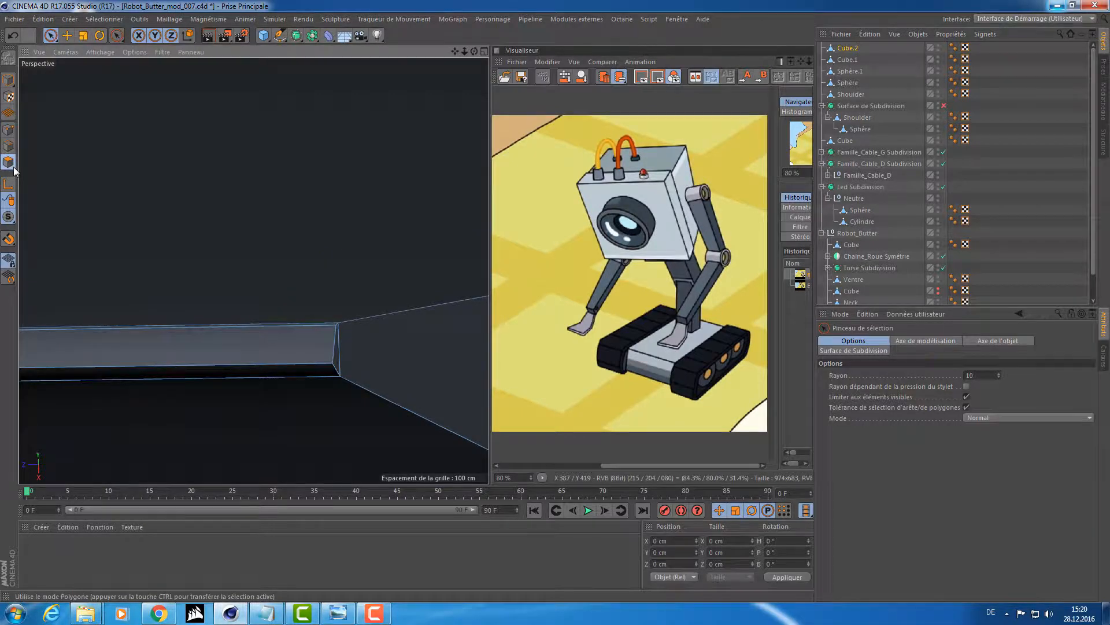
click(229, 350)
alt+drag(339, 294, 234, 380)
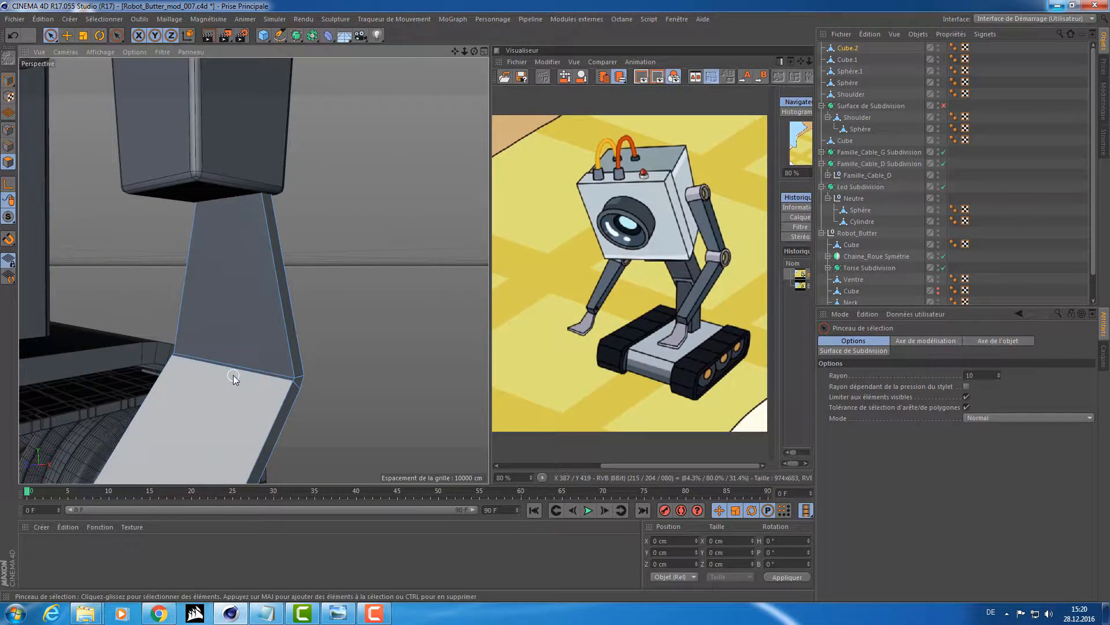
alt+drag(352, 335, 179, 250)
- Select the hand's edges except the lower loop at the bend and bevel them with an offset of about 0.47 cm
click(9, 144)
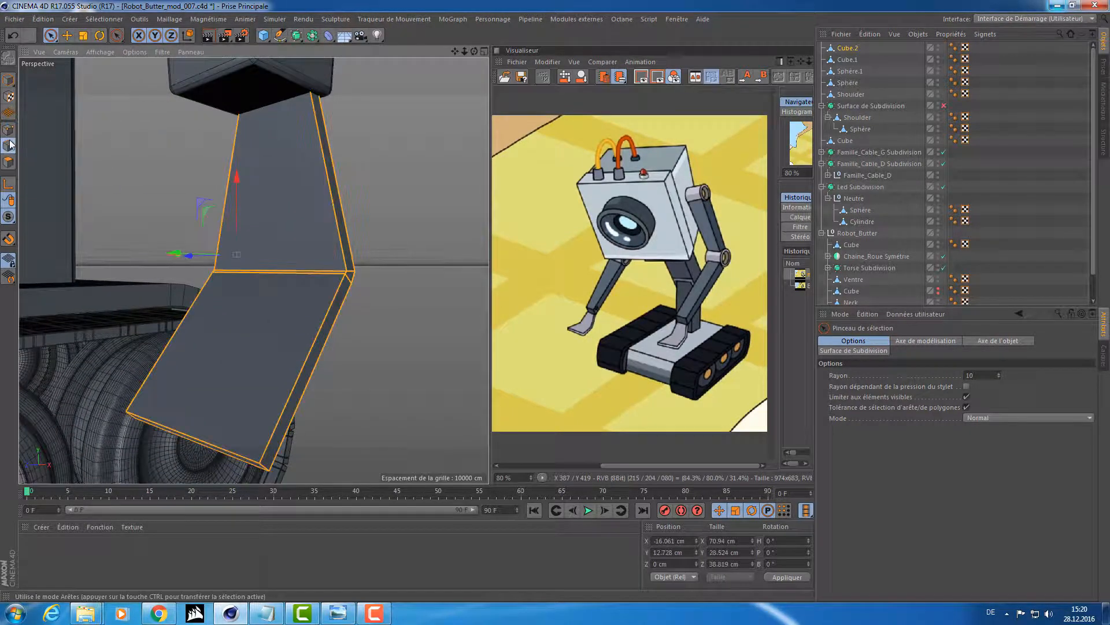
scroll(363, 267, up, 5)
alt+drag(412, 291, 346, 304)
key(u)
key(l)
key(m)
key(s)
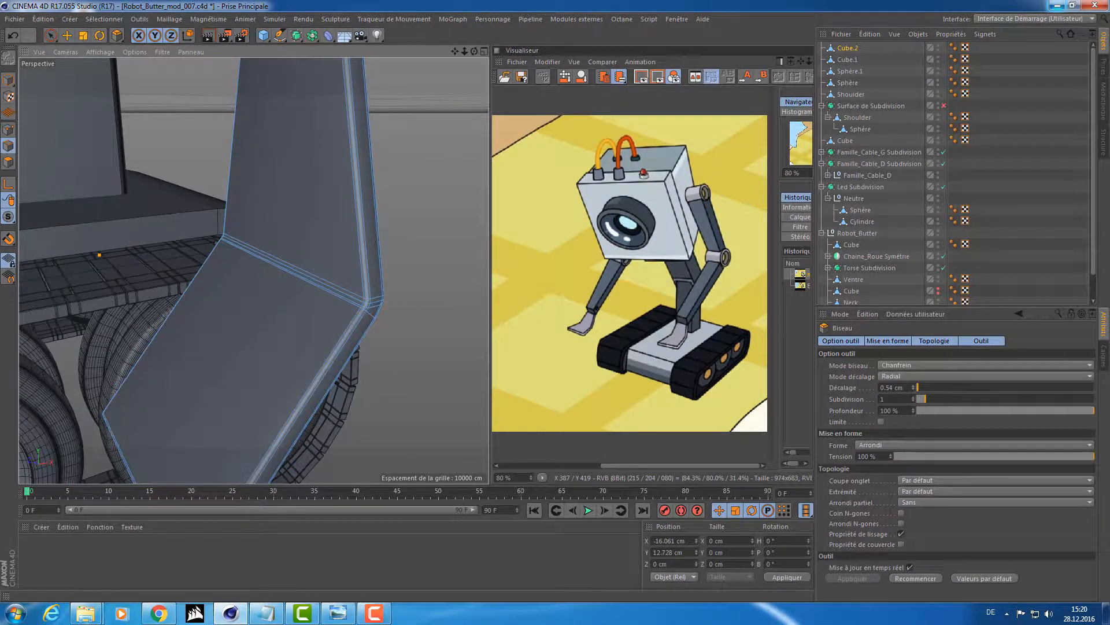
drag(213, 307, 214, 306)
- Examine the bevelled edges and corners of the hand's bend from the front, side and back
scroll(214, 306, down, 3)
alt+drag(220, 268, 105, 291)
scroll(251, 318, up, 5)
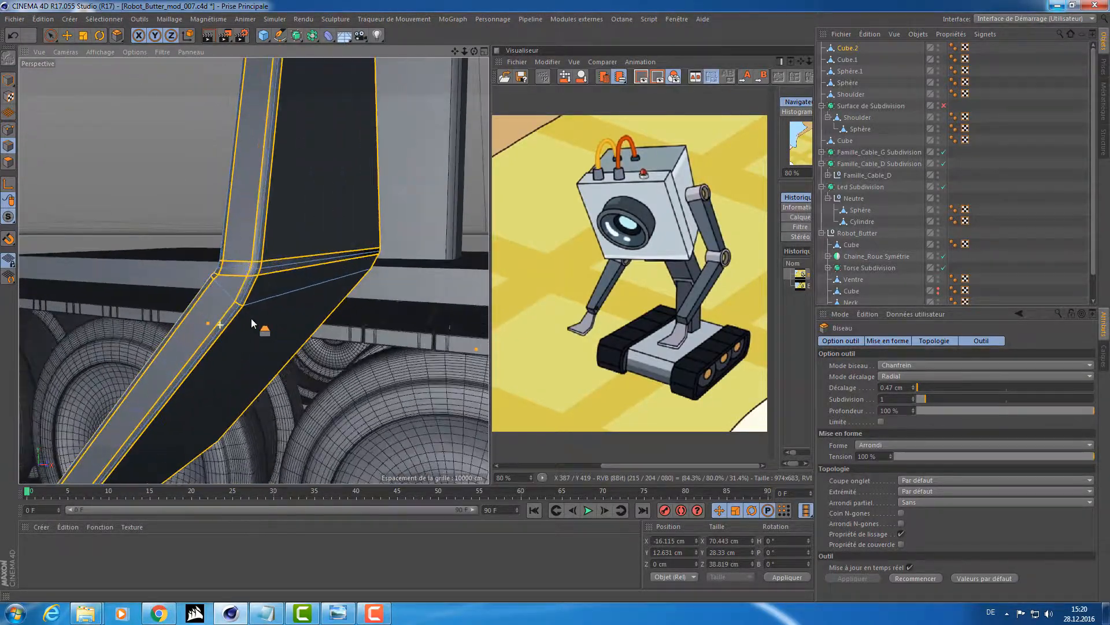
scroll(245, 287, down, 3)
alt+drag(245, 287, 326, 292)
scroll(345, 291, up, 3)
scroll(324, 291, down, 4)
alt+drag(259, 289, 324, 261)
scroll(377, 273, up, 5)
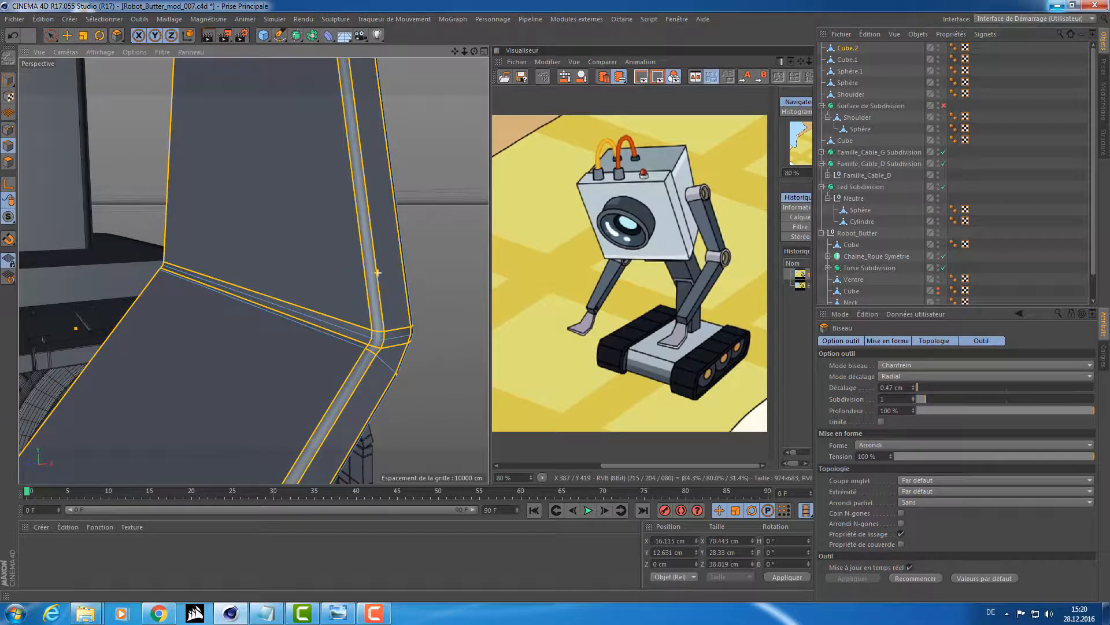
alt+drag(103, 259, 197, 258)
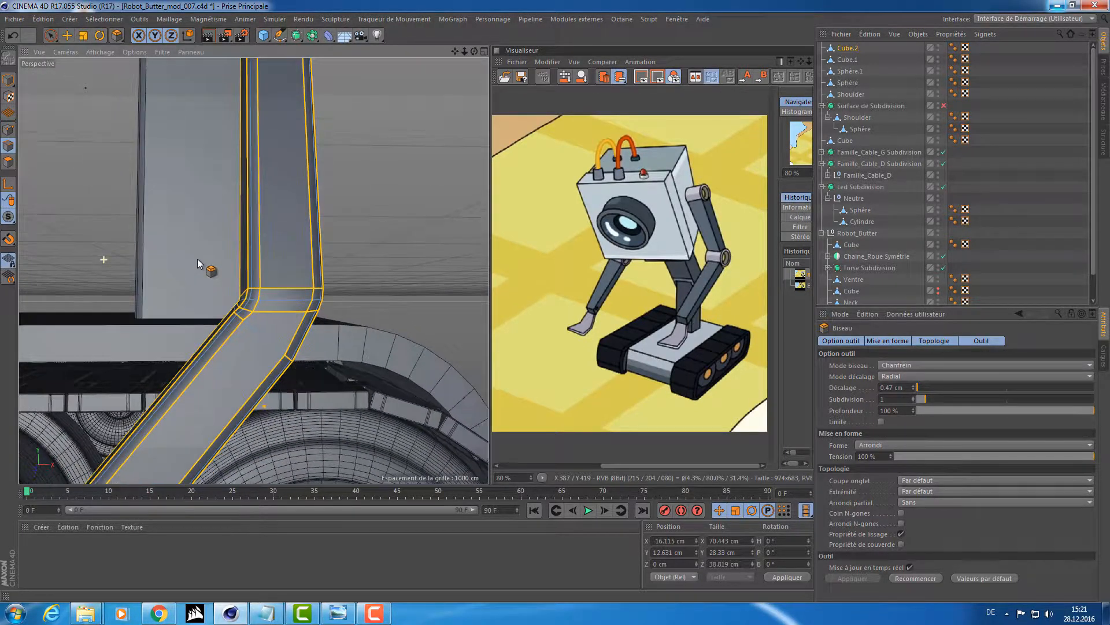
scroll(196, 258, up, 5)
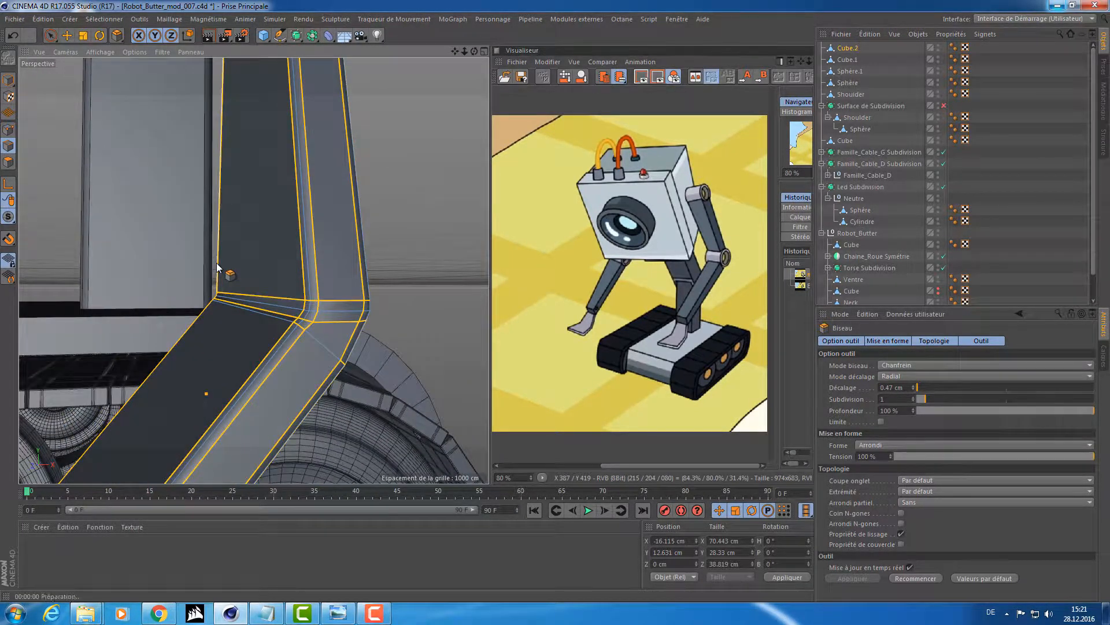
scroll(335, 253, down, 5)
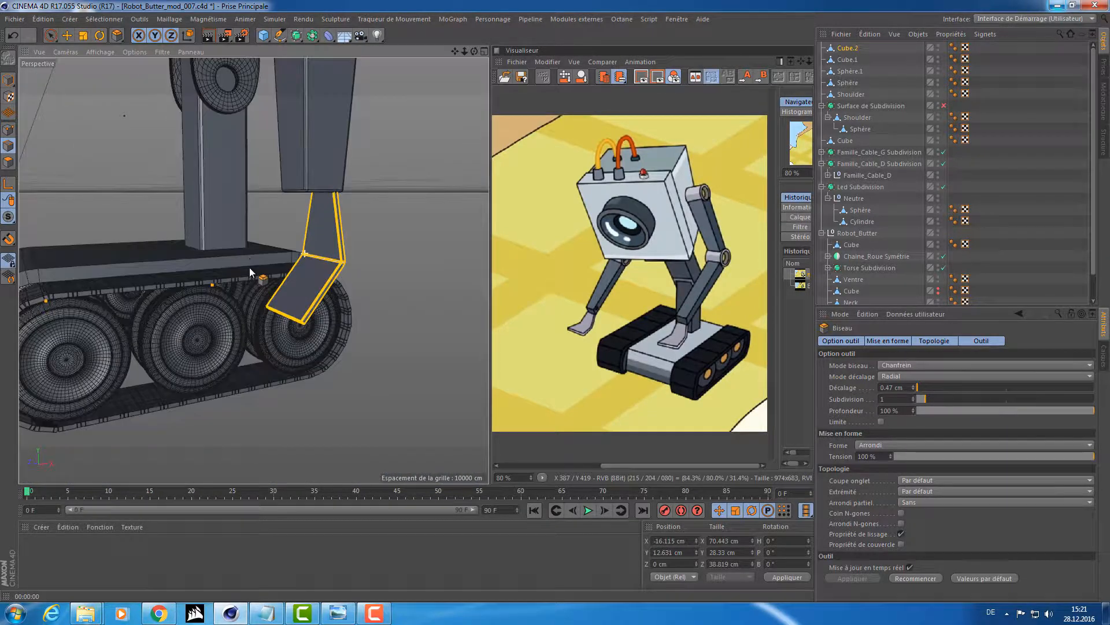
- Return to model mode with the Move tool and examine the whole arm and hand on the robot
scroll(265, 250, down, 3)
alt+drag(265, 250, 307, 250)
alt+middle_drag(307, 250, 331, 427)
scroll(332, 292, down, 3)
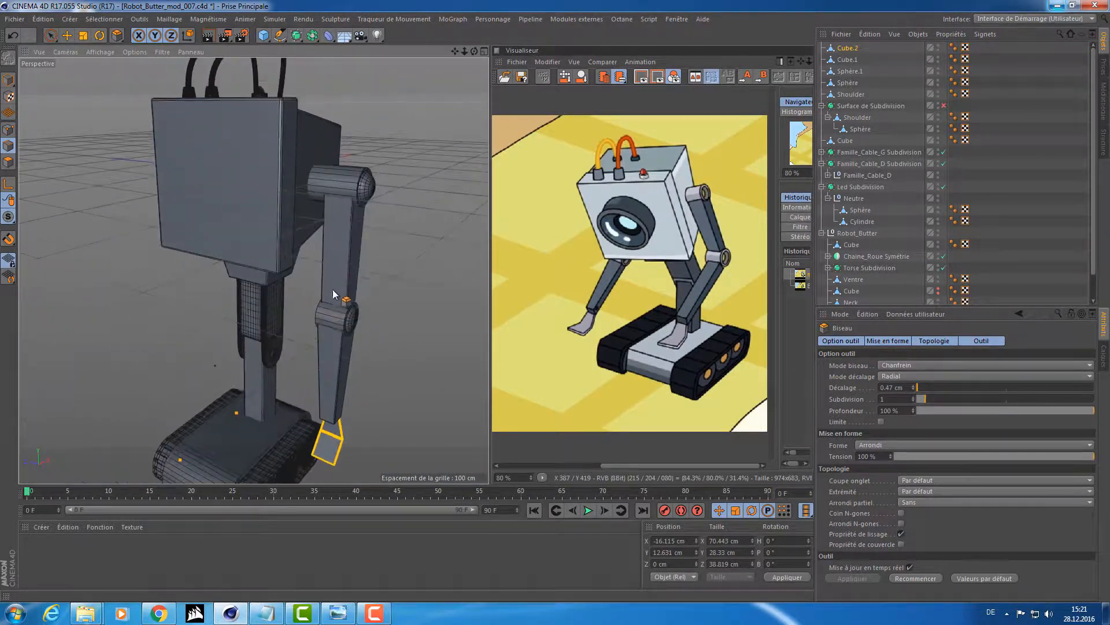
alt+drag(332, 292, 362, 290)
click(6, 81)
alt+drag(184, 258, 244, 274)
key(e)
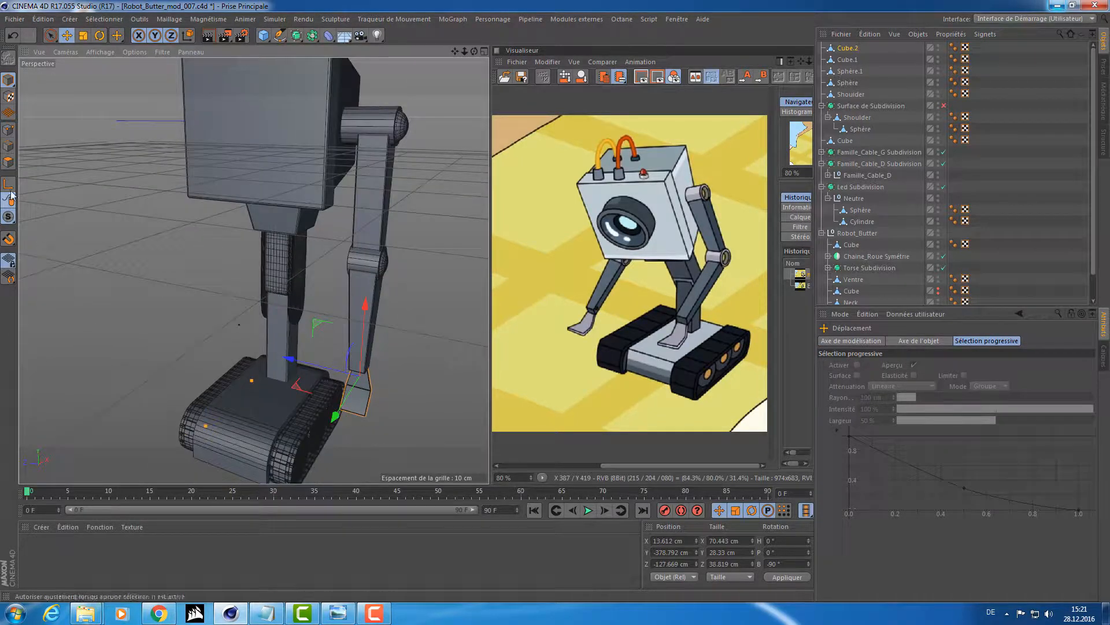
- In polygon mode, select the Cube.2, Cube.1 and Sphère.1 objects in turn, and select all objects in the scene
click(8, 162)
alt+drag(236, 223, 324, 273)
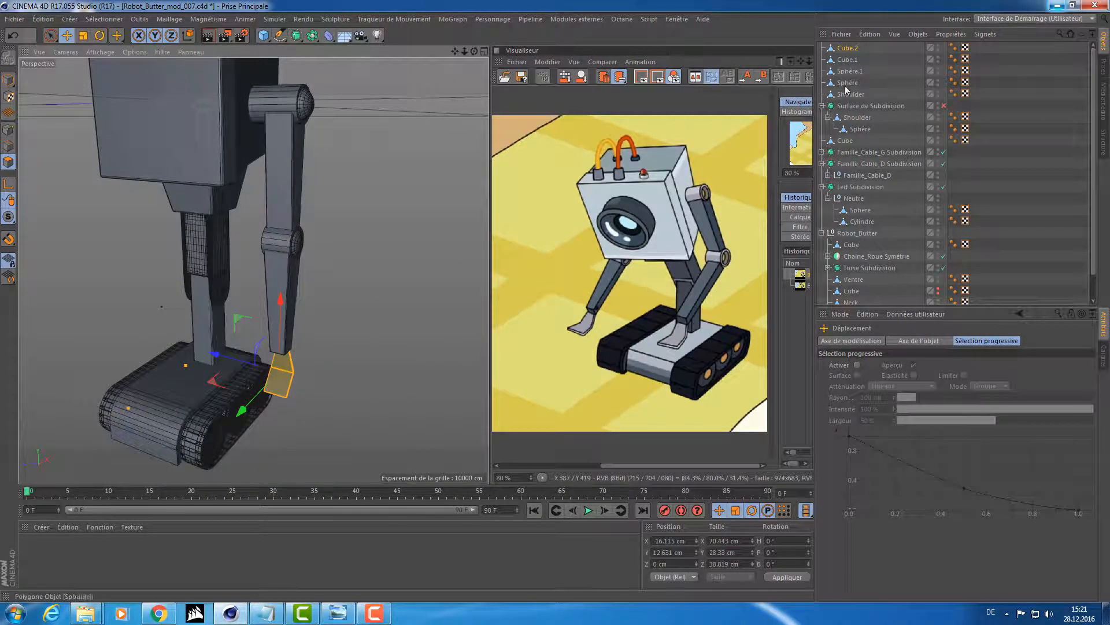
click(849, 49)
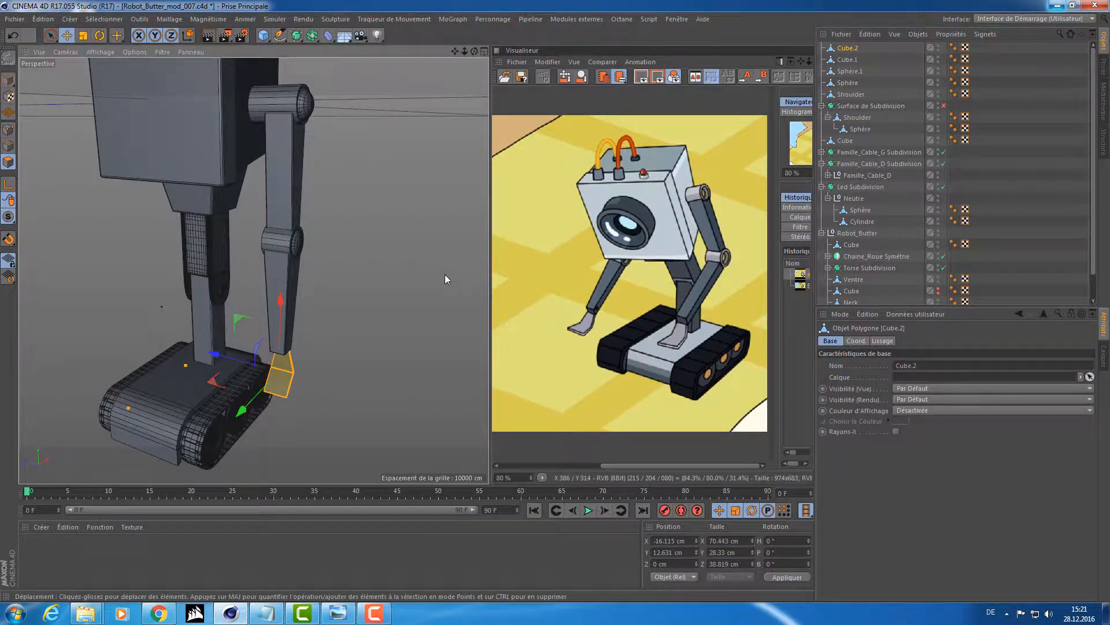
click(849, 60)
click(850, 71)
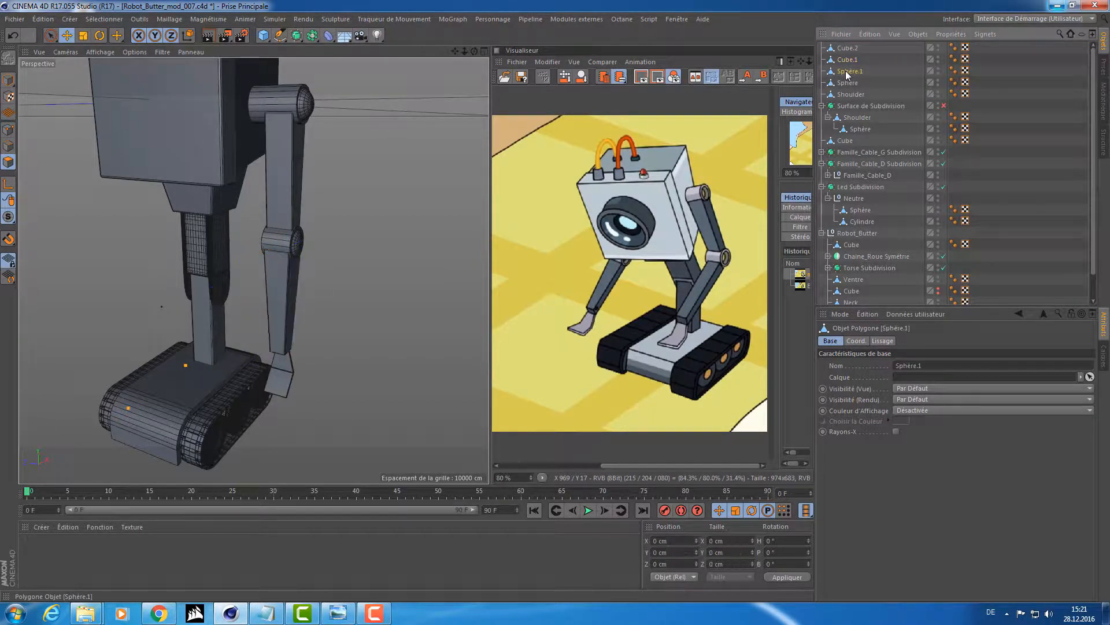
key(ctrl+a)
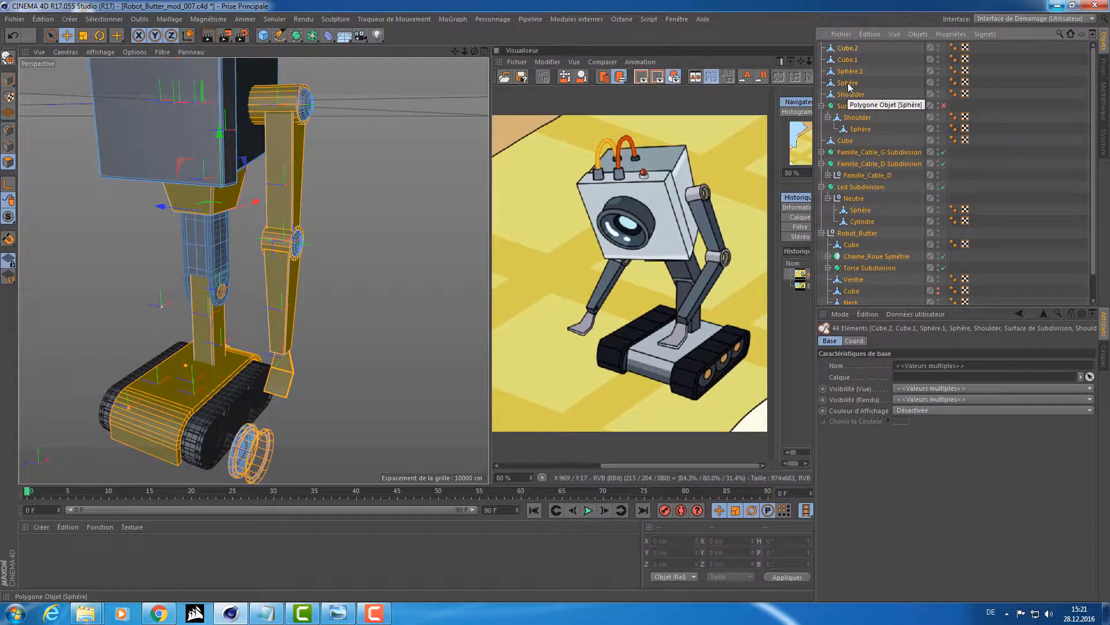
- Save the Robot_Butter_mod_007.c4d project and deselect all objects in model mode
alt+drag(305, 223, 214, 219)
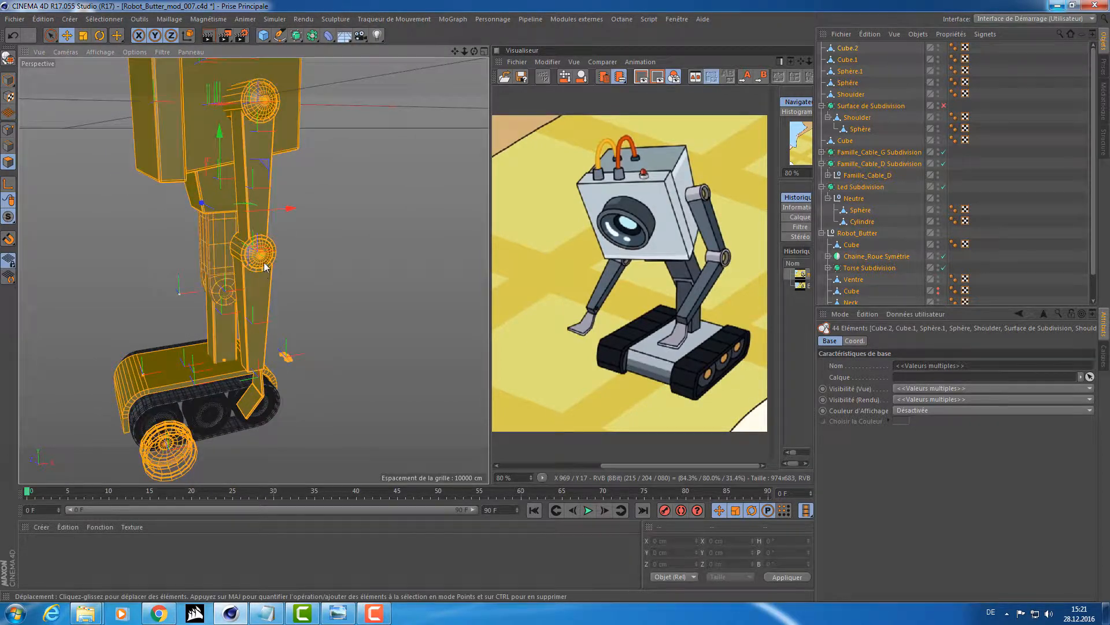
alt+drag(280, 252, 282, 179)
key(ctrl+s)
click(8, 79)
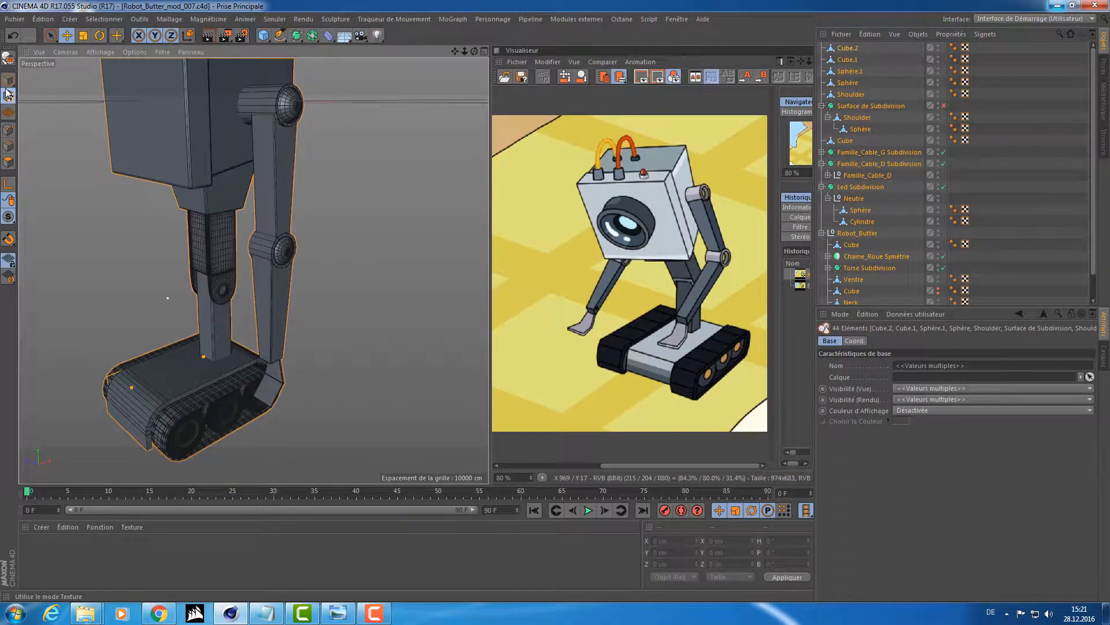
click(390, 182)
alt+drag(427, 204, 613, 201)
alt+drag(323, 216, 324, 265)
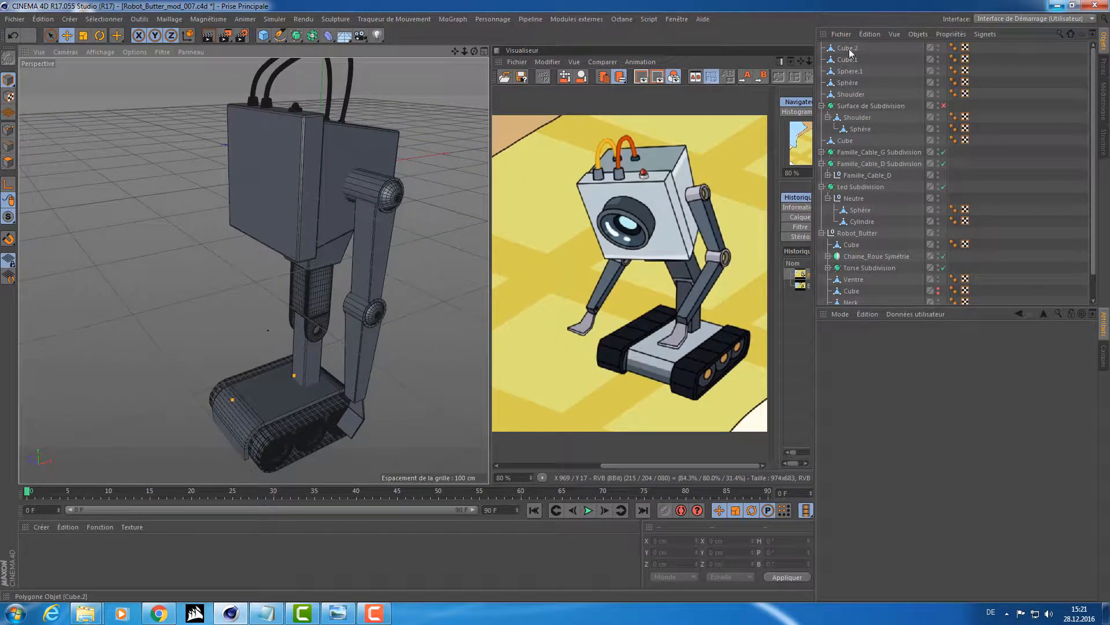
- Group all the arm's objects, from Cube.2 down to Cube, under one null object
click(848, 49)
shift+click(847, 95)
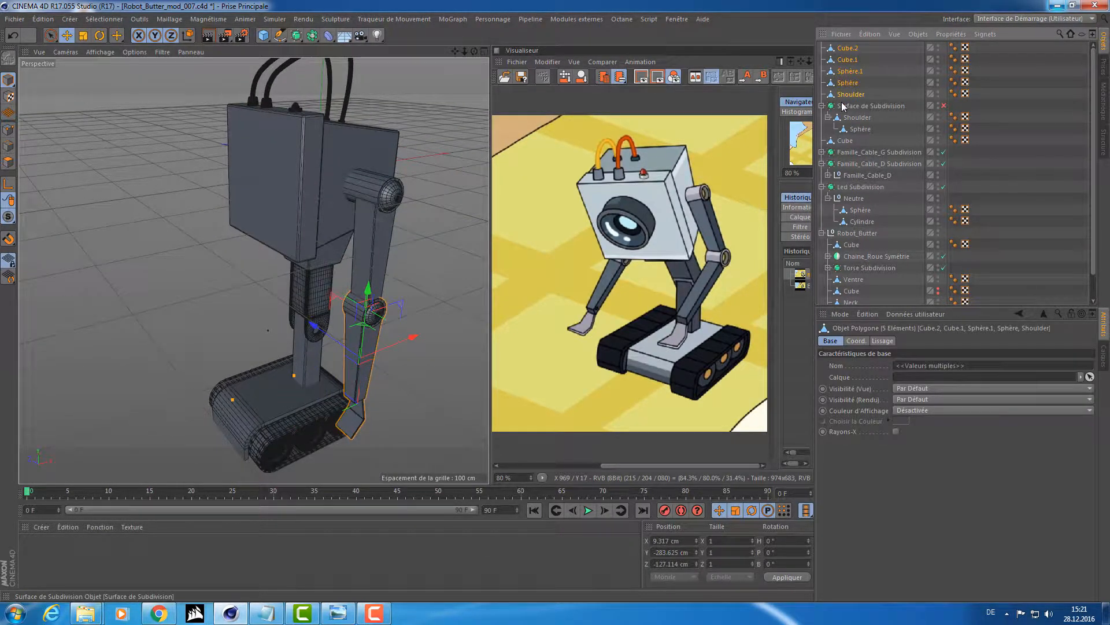
shift+click(843, 107)
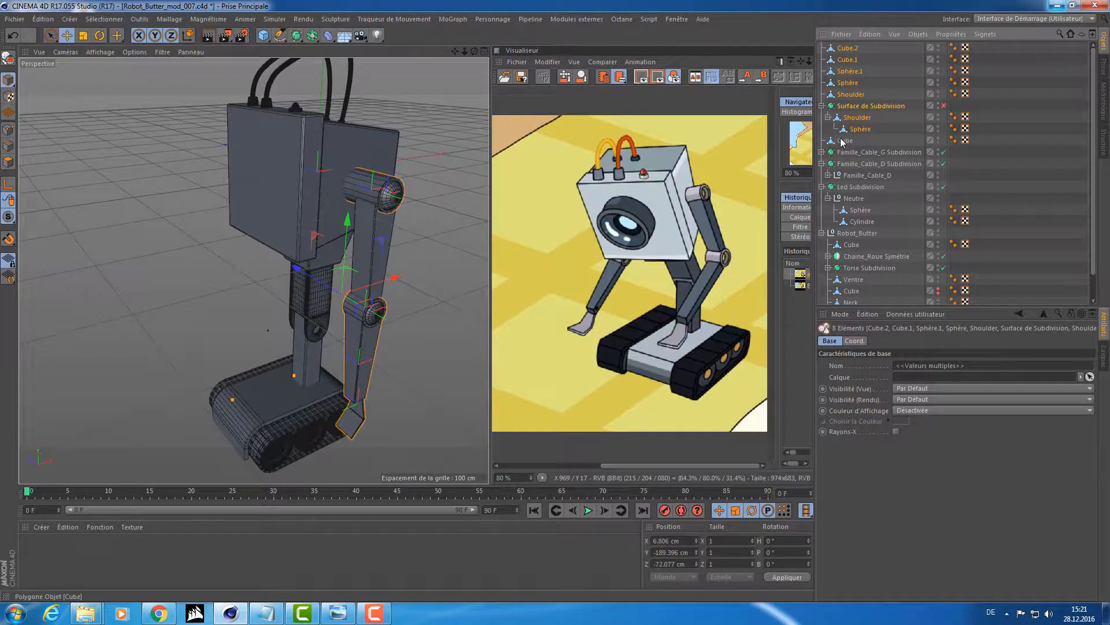
key(e)
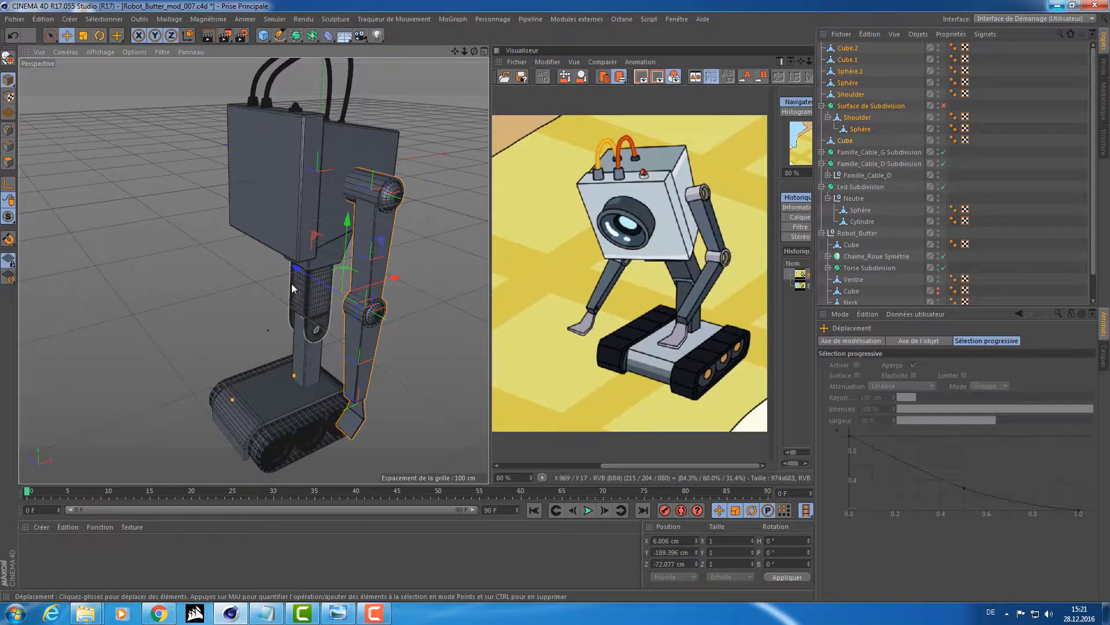
drag(316, 278, 379, 291)
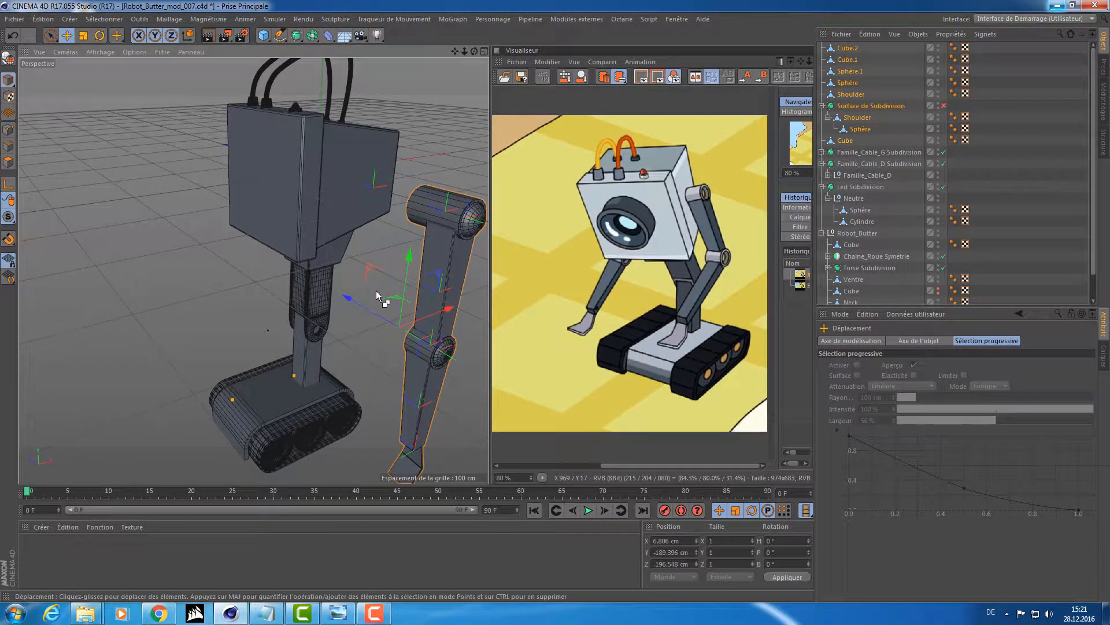
key(ctrl+z)
key(alt+g)
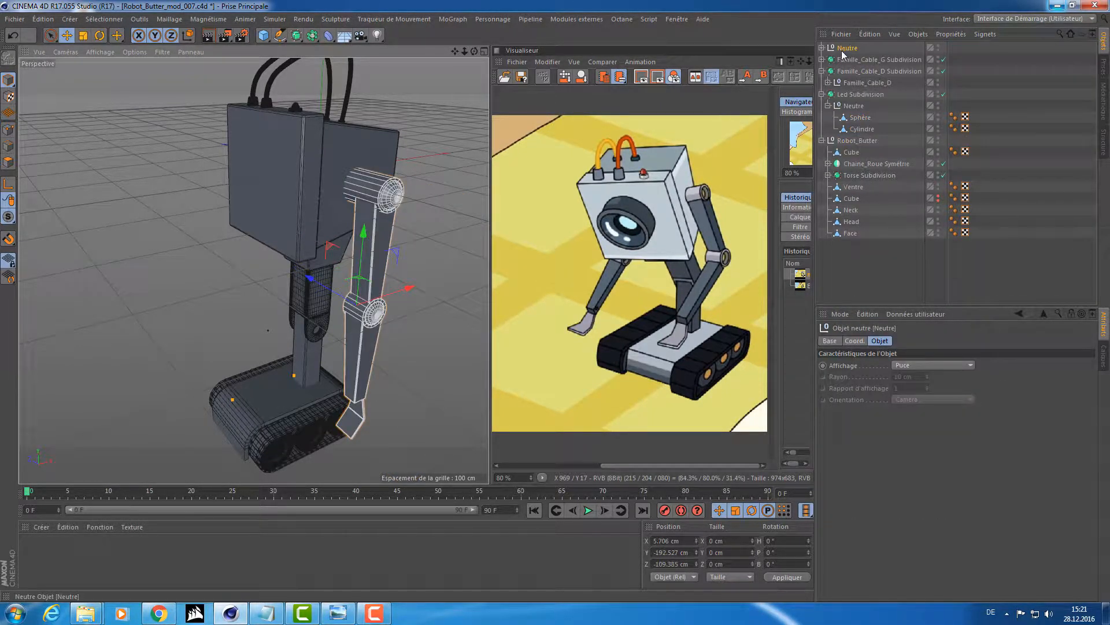
- Rename the null that holds the arm's objects to Arm_G
double_click(843, 50)
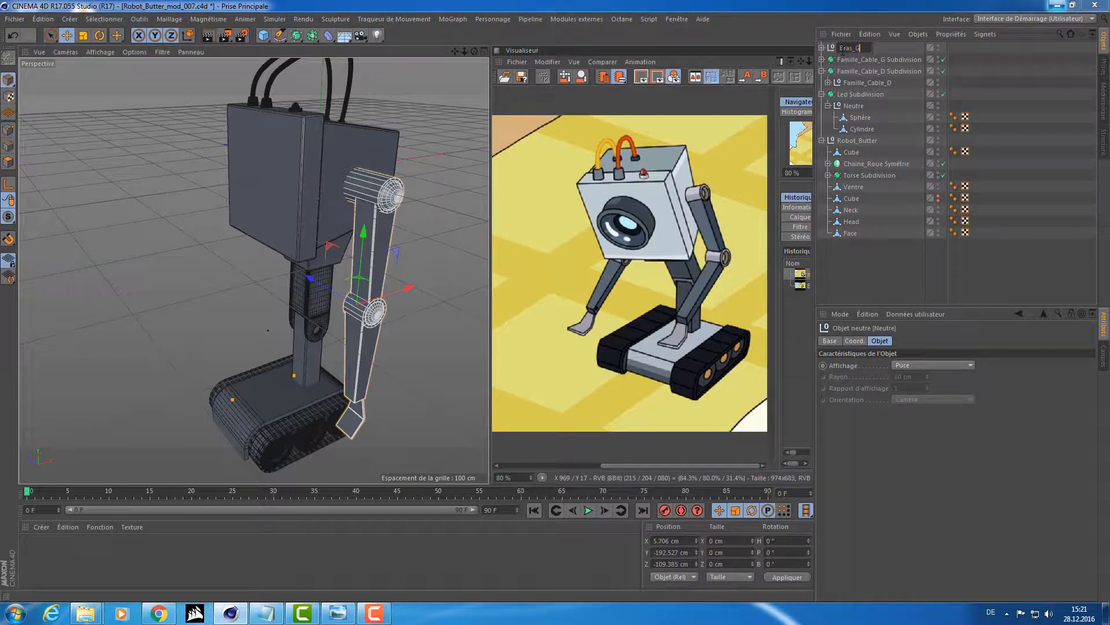
key(Return)
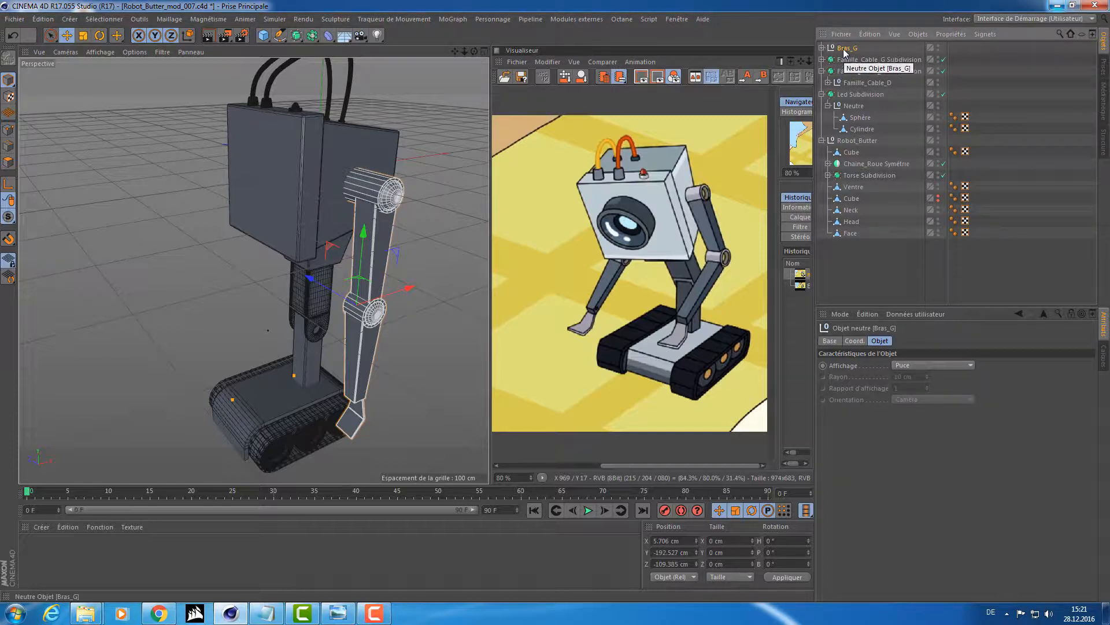
double_click(847, 48)
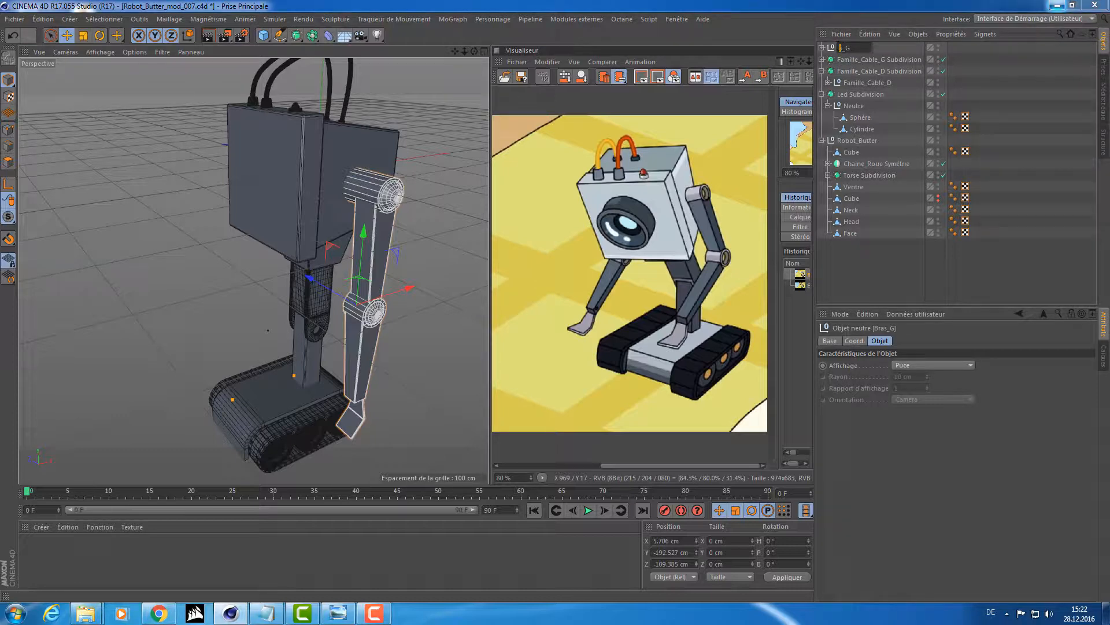
text(Arm)
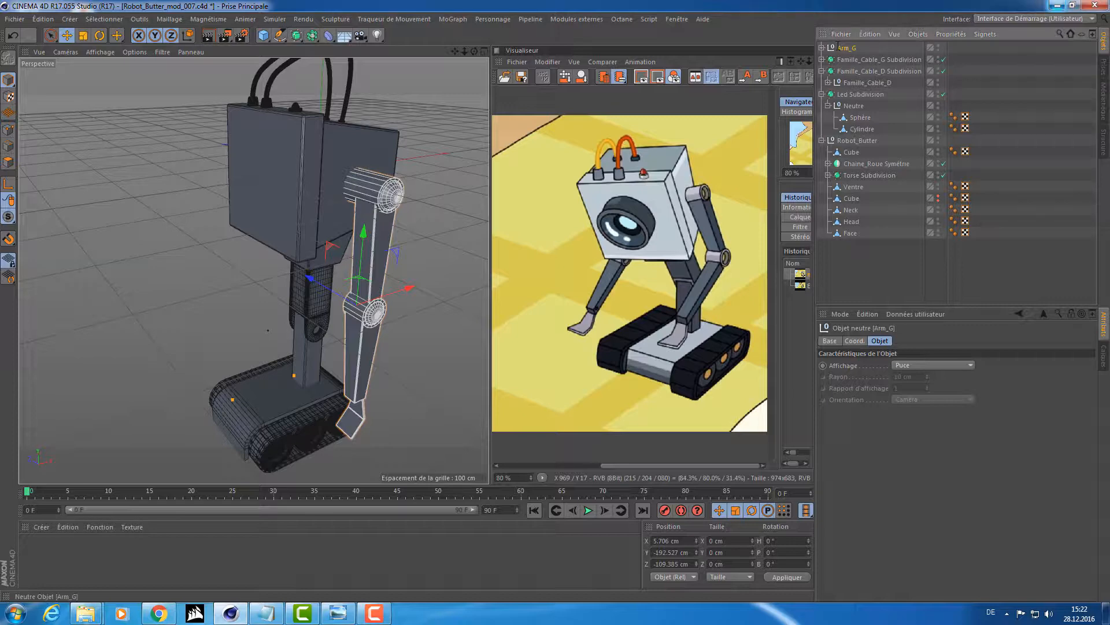
key(Return)
- Duplicate the Arm_G group and rename the copy to Arm_D
ctrl+drag(853, 46, 850, 49)
double_click(851, 49)
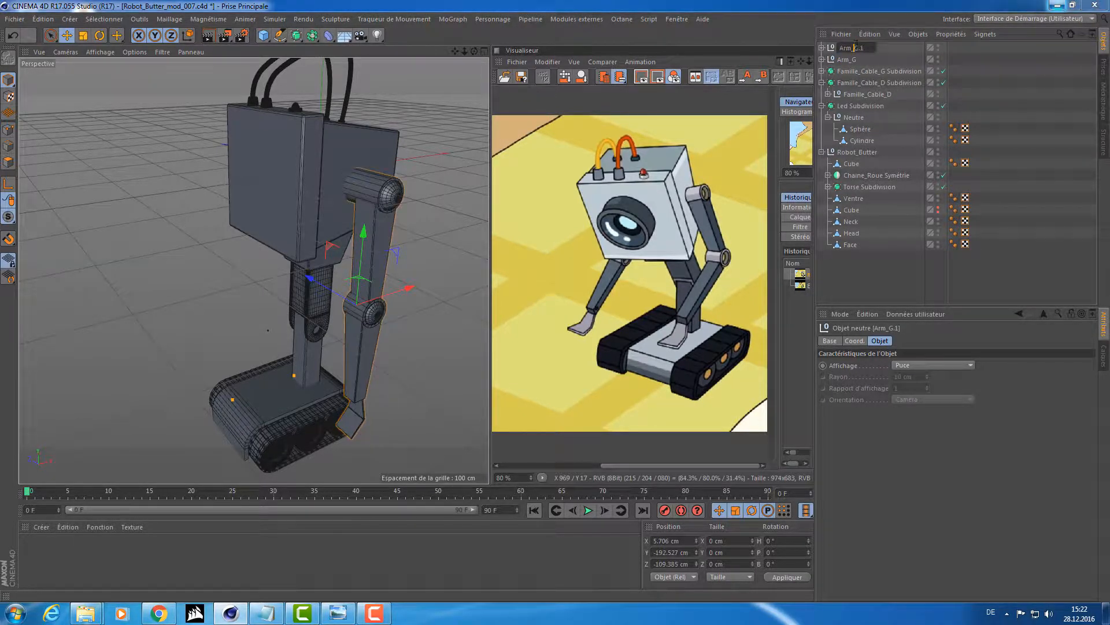
text(D)
key(Return)
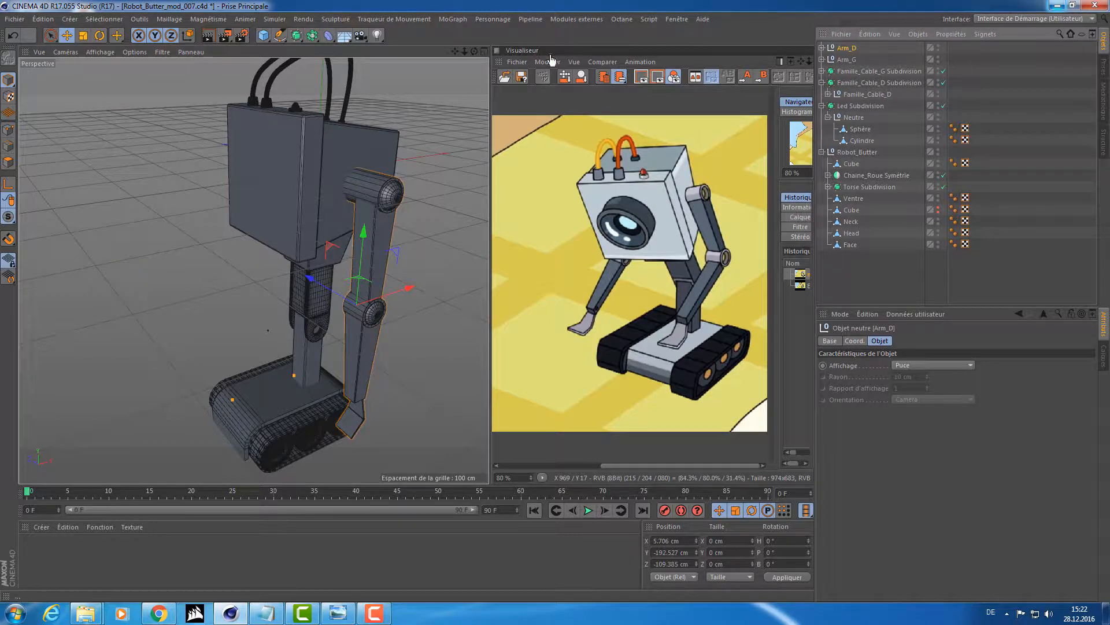
- Select all the objects inside the Arm_D group and enable its Surface de Subdivision
alt+drag(358, 167, 464, 260)
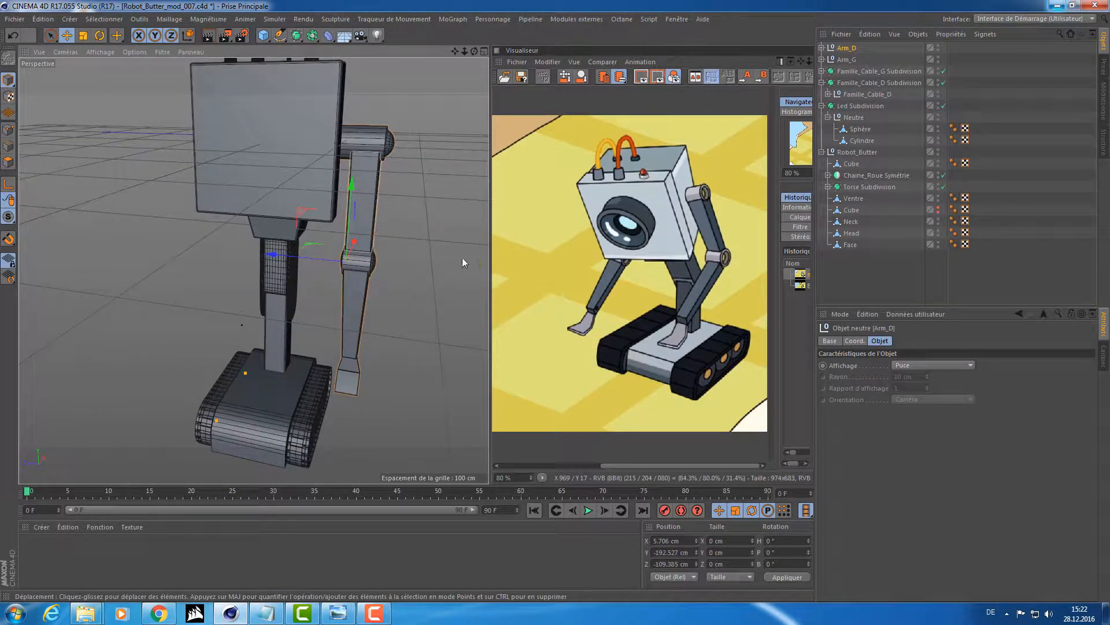
click(821, 47)
click(854, 60)
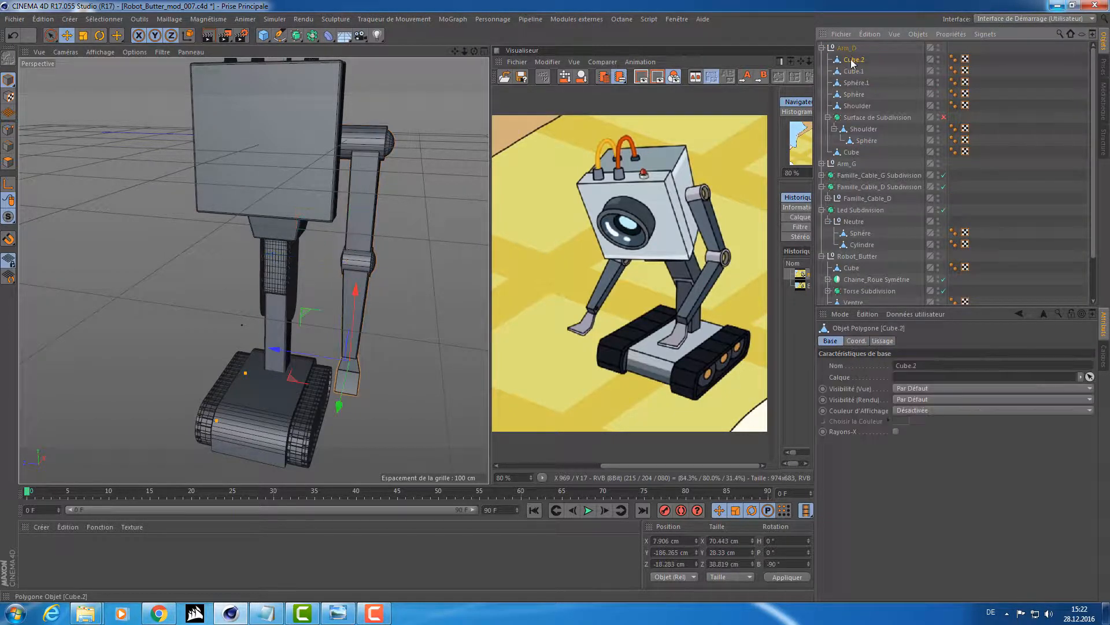
shift+click(851, 152)
click(943, 117)
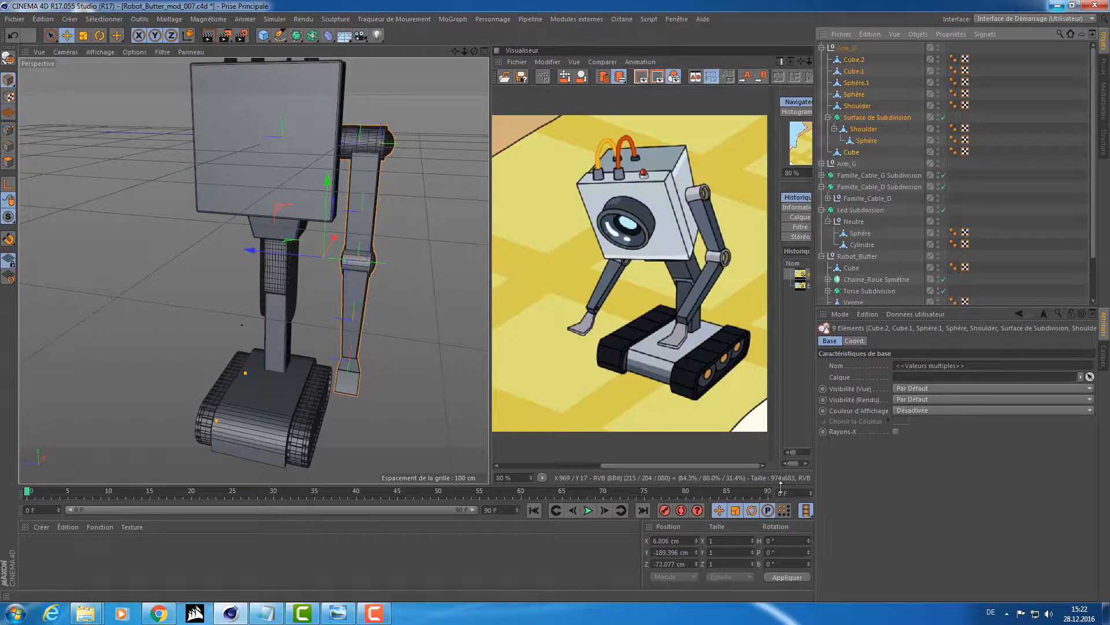
- Try mirroring the Arm_D objects along X and moving them along Z to the robot's other side
click(710, 540)
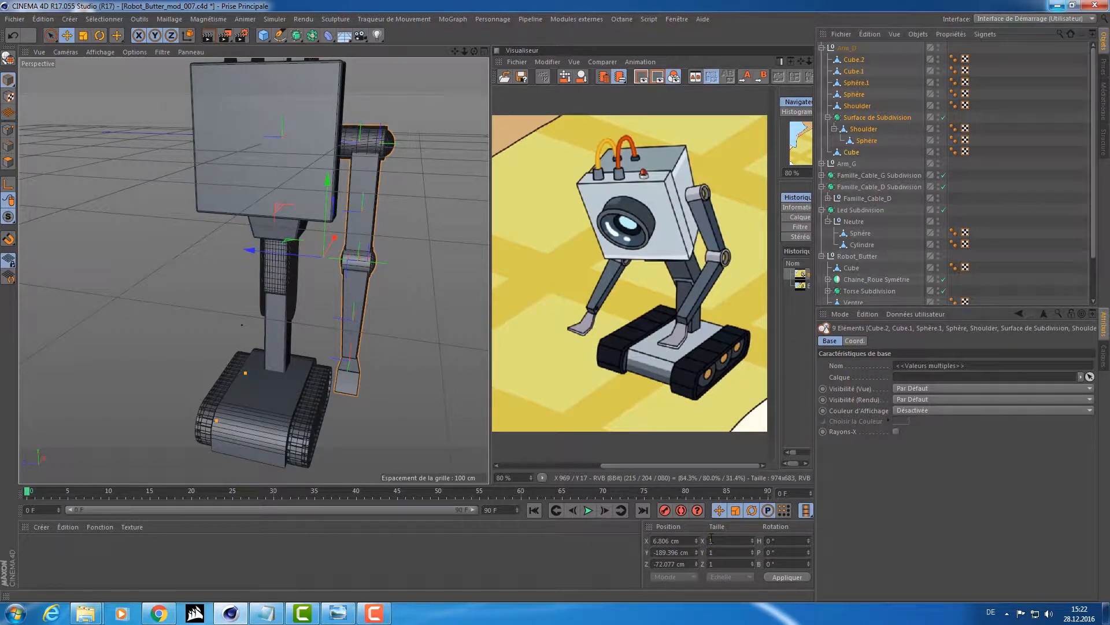
key(Return)
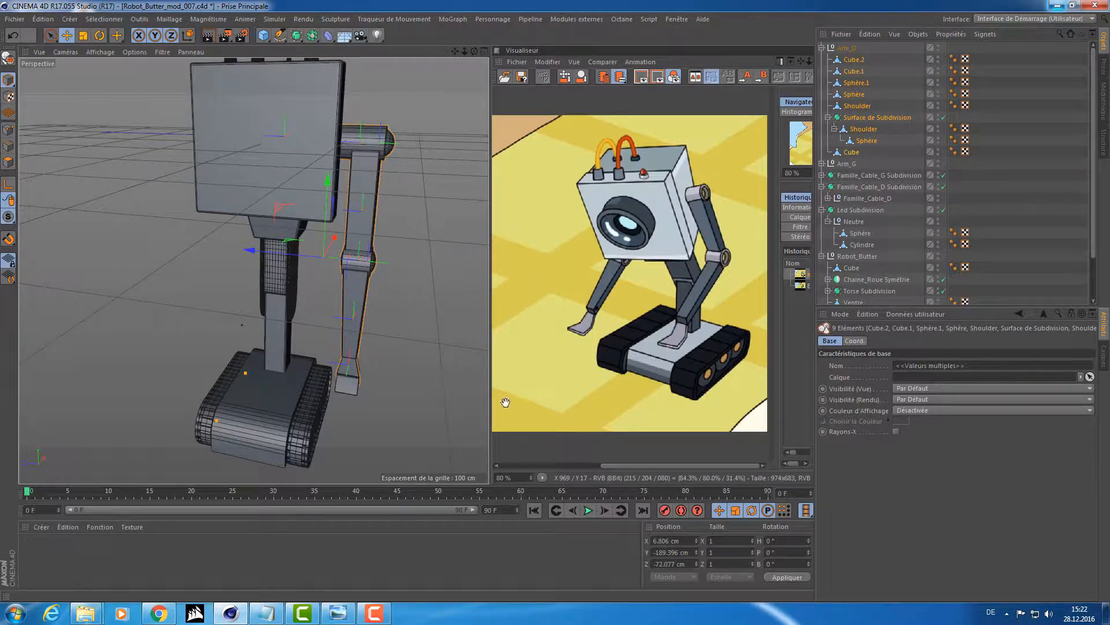
key(e)
drag(250, 250, 280, 271)
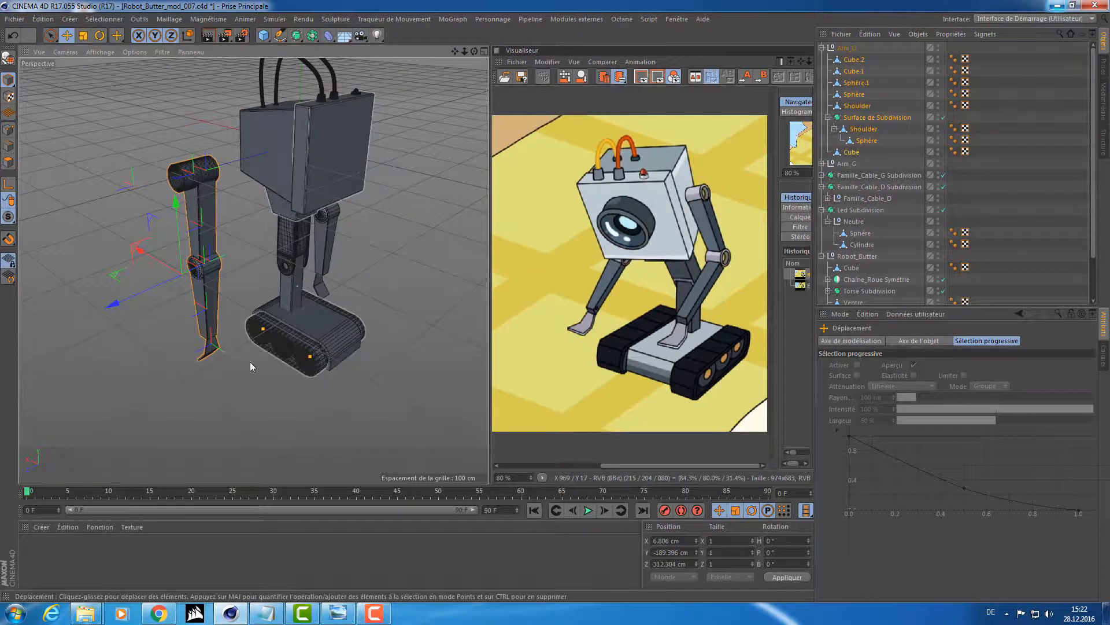
key(ctrl+z)
key(ctrl+z)
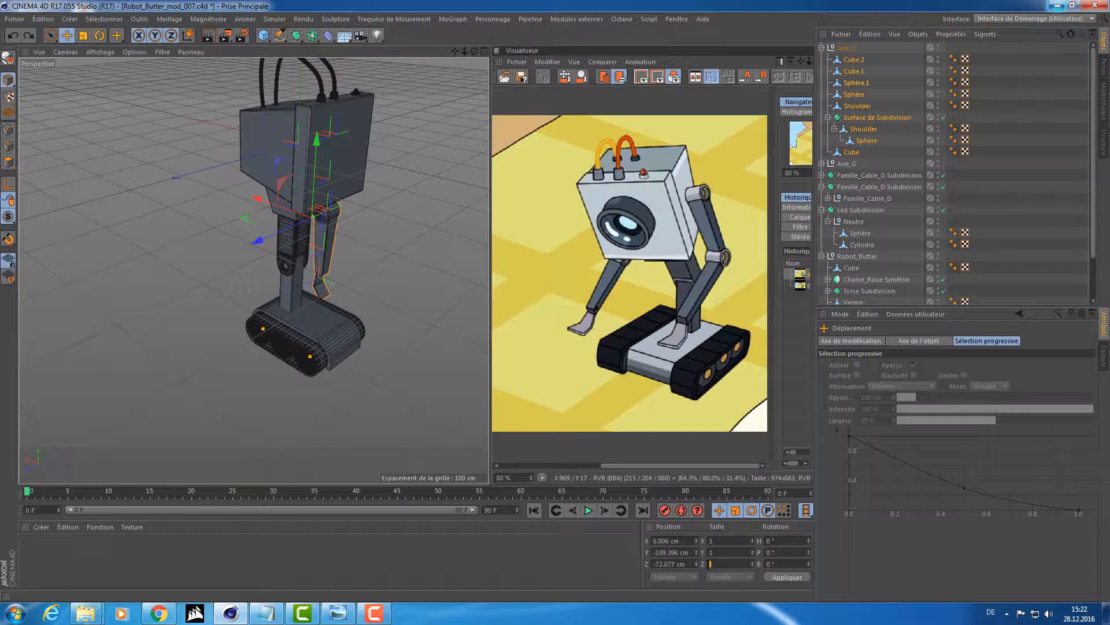
- Mirror the Arm_D objects with a Z scale of -1 and place them on the robot's other side, at about 192 cm in Z
click(707, 564)
text(-)
key(Return)
alt+drag(313, 264, 288, 233)
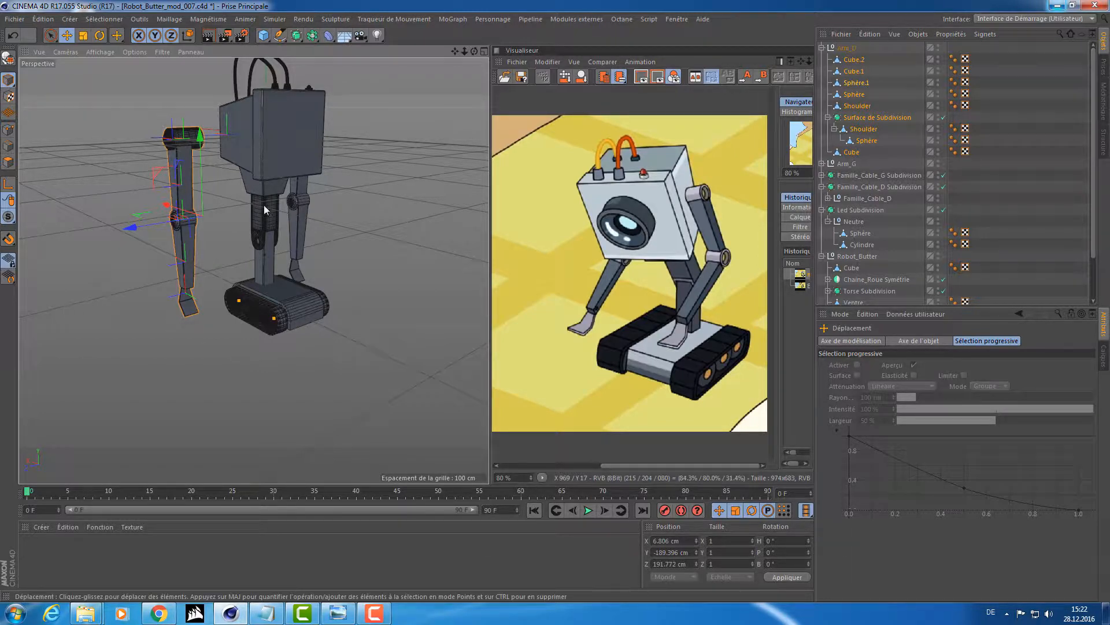
mouse_move(325, 410)
alt+mouse_down()
mouse_move(74, 223)
mouse_move(131, 253)
mouse_move(133, 279)
alt+mouse_up()
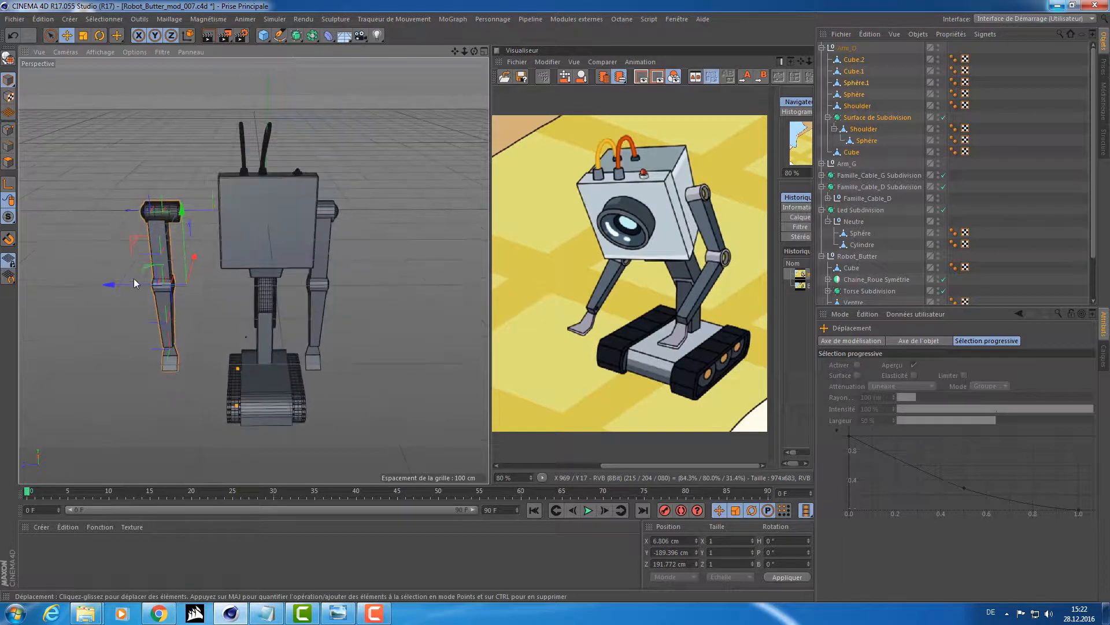
- Select all the objects inside the Arm_G group and copy their Z position value
click(821, 164)
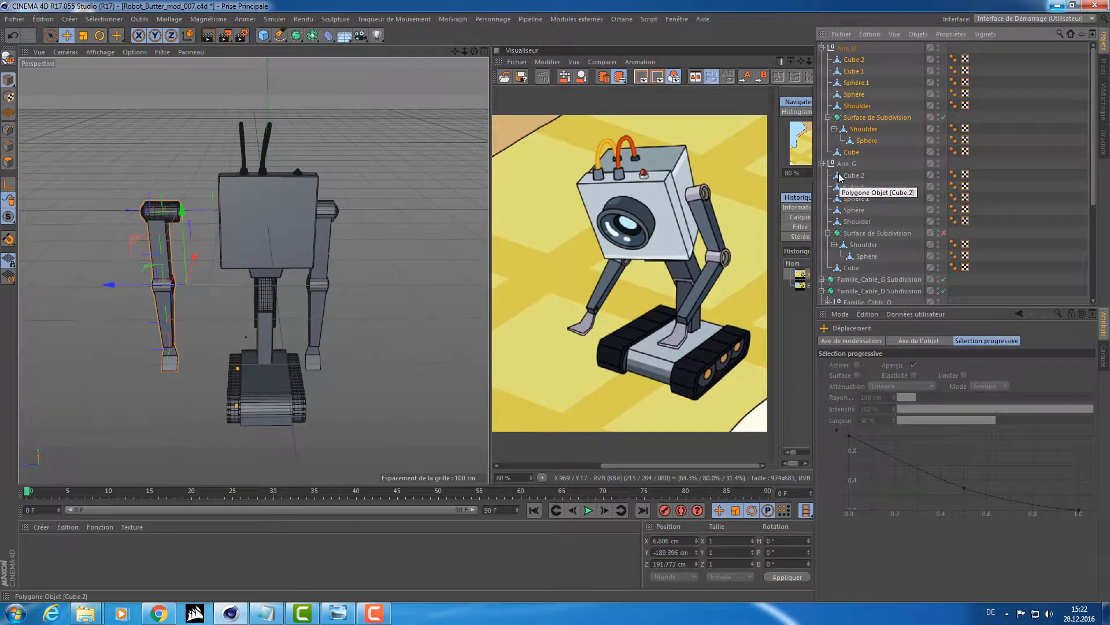
click(841, 176)
shift+click(853, 268)
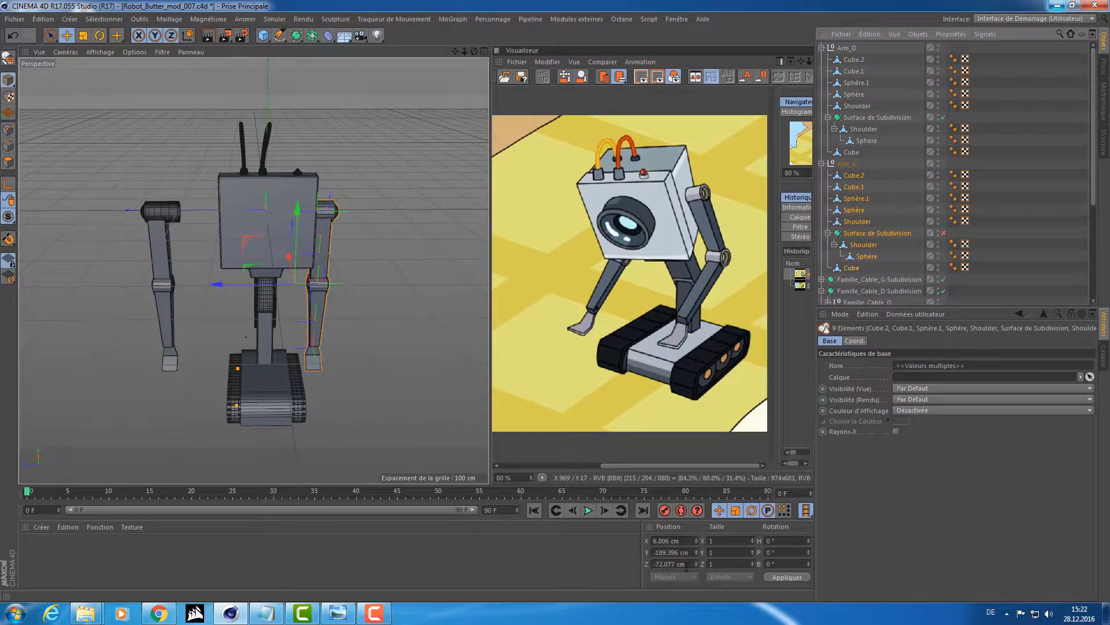
drag(687, 565, 659, 563)
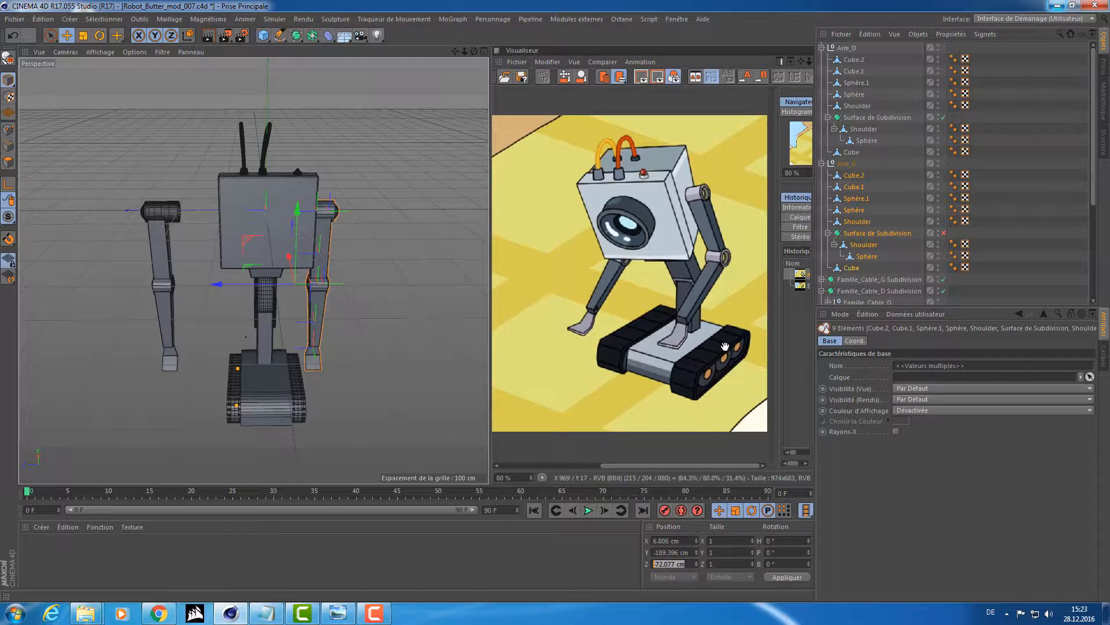
- Set the Z position of all the Arm_D objects to 72.077 cm, opposite the Arm_G arm
click(850, 60)
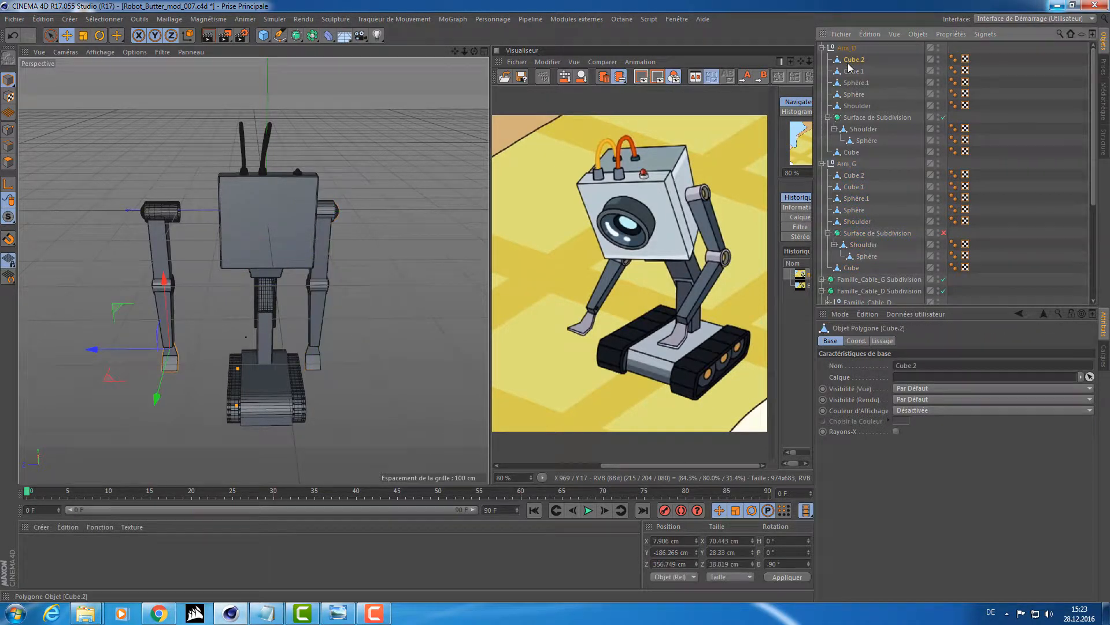
click(822, 164)
click(850, 152)
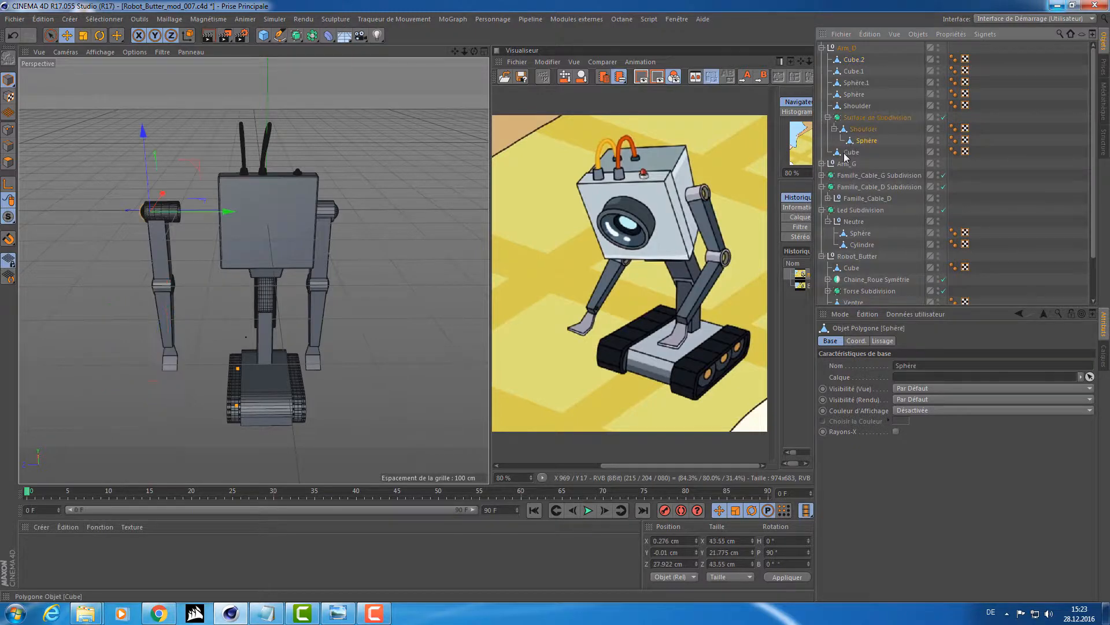
shift+click(850, 60)
drag(689, 563, 621, 562)
text(-72.077 cm)
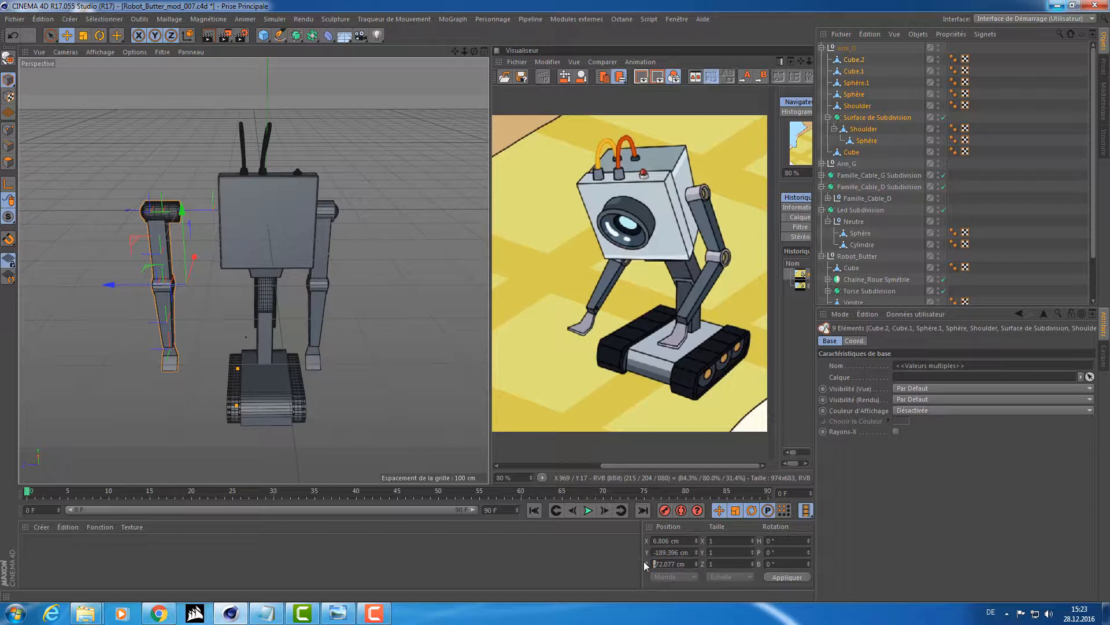
key(Return)
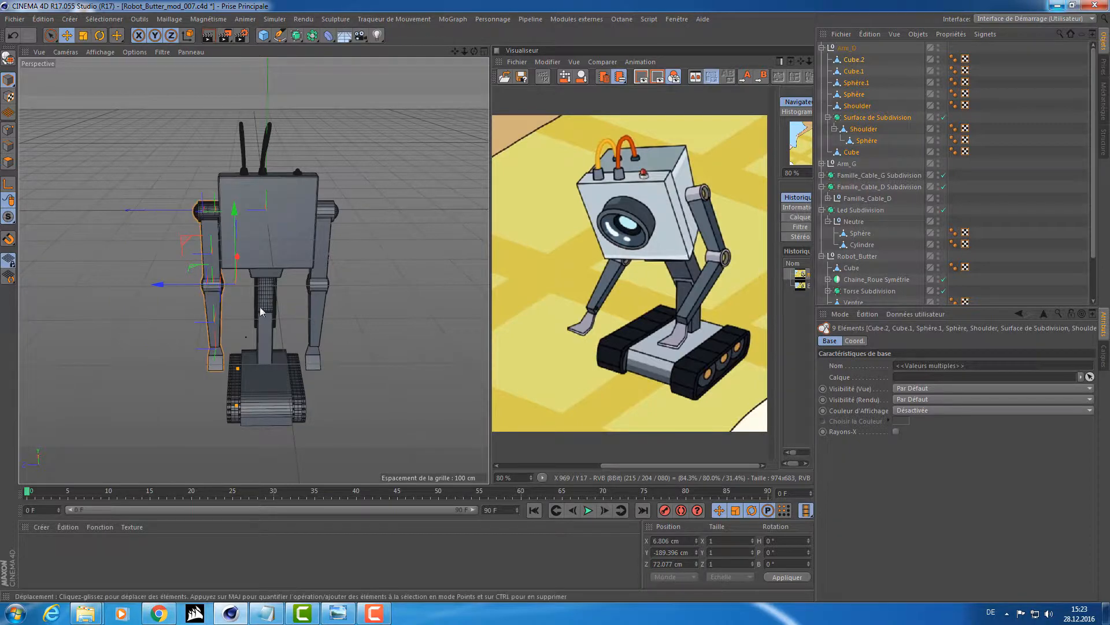
- Save the Robot_Butter_mod_007.c4d project and render the view to check both arms on the robot
alt+drag(259, 307, 284, 248)
alt+right_drag(284, 248, 384, 255)
mouse_move(367, 282)
alt+mouse_down()
mouse_move(366, 300)
mouse_move(332, 268)
mouse_move(374, 312)
mouse_move(447, 303)
mouse_move(479, 280)
mouse_move(387, 287)
alt+mouse_up()
alt+middle_drag(387, 287, 471, 272)
alt+right_drag(472, 272, 323, 239)
mouse_move(323, 240)
alt+mouse_down()
mouse_move(322, 262)
mouse_move(338, 227)
mouse_move(329, 271)
mouse_move(325, 252)
alt+mouse_up()
key(ctrl+s)
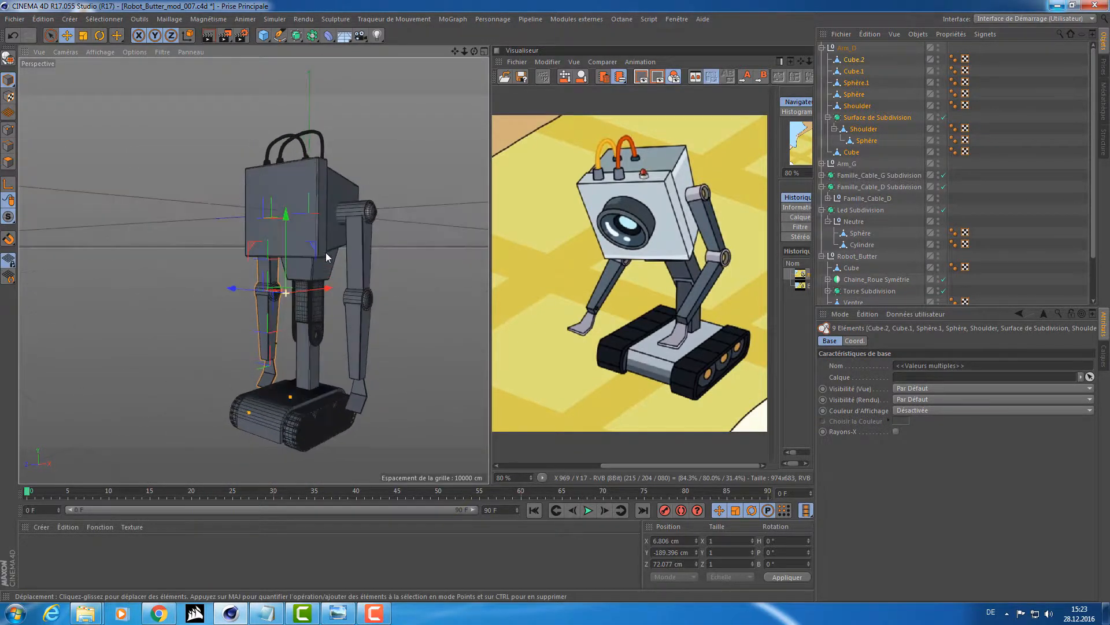
key(ctrl+r)
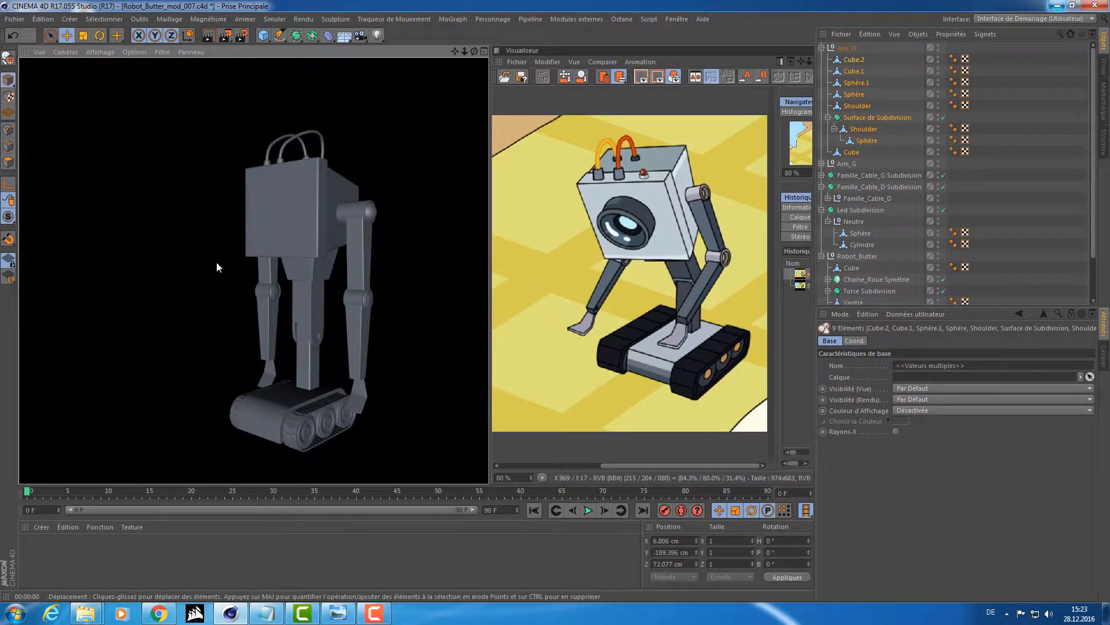
alt+drag(213, 190, 220, 191)
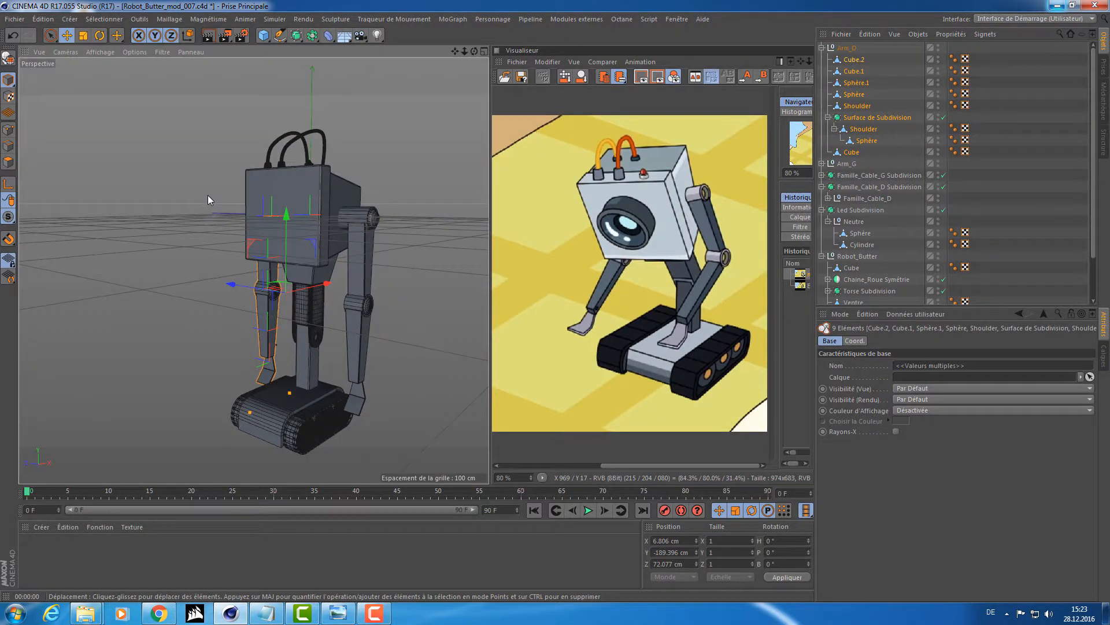